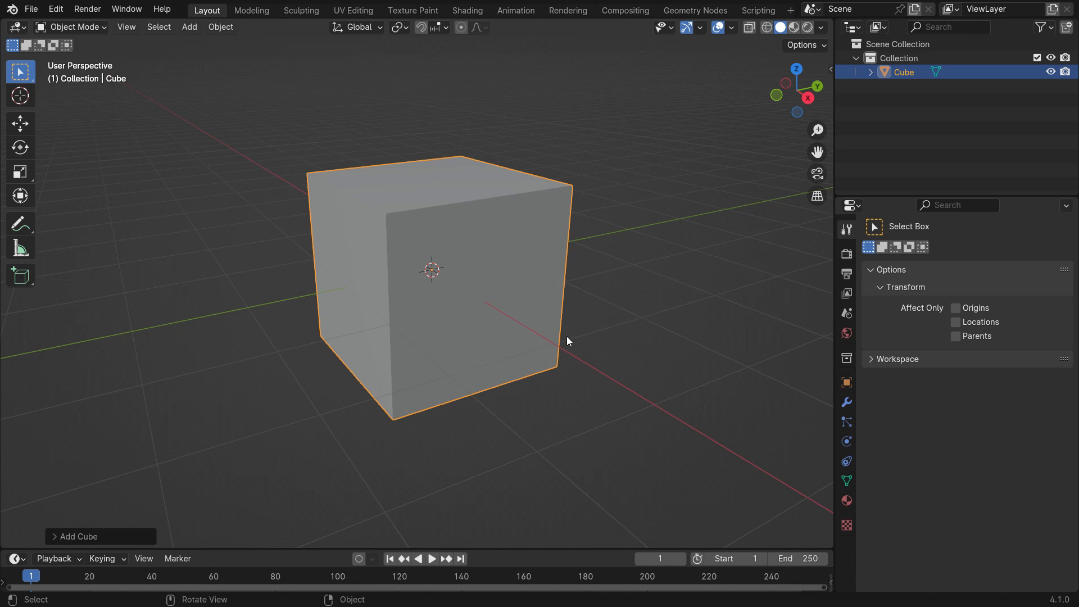
Step: Add a Subdivision modifier to the cube and set its viewport level to 4
{"action": "left_click", "coordinate": [848, 402]}
{"action": "left_click", "coordinate": [922, 249]}
{"action": "type", "text": "sub"}
{"action": "left_click", "coordinate": [889, 275]}
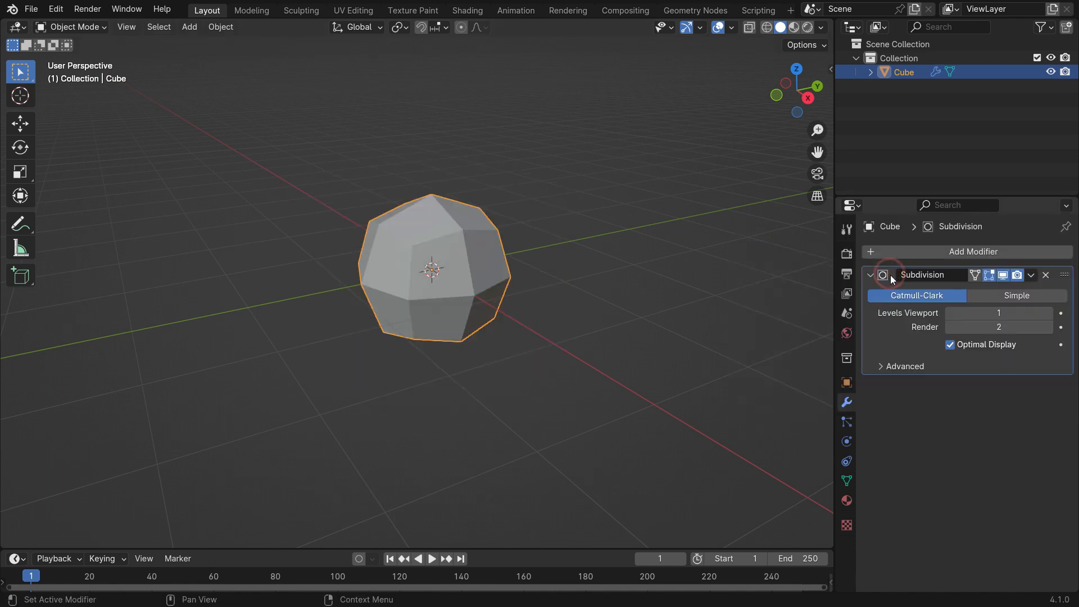
{"action": "left_click", "coordinate": [1049, 313]}
{"action": "left_click", "coordinate": [1049, 313]}
{"action": "left_click", "coordinate": [1048, 313]}
Step: Shade the subdivided cube smooth and display the viewport in Rendered mode
{"action": "scroll", "coordinate": [406, 247], "scroll_direction": "up", "scroll_amount": 2}
{"action": "right_click", "coordinate": [464, 217]}
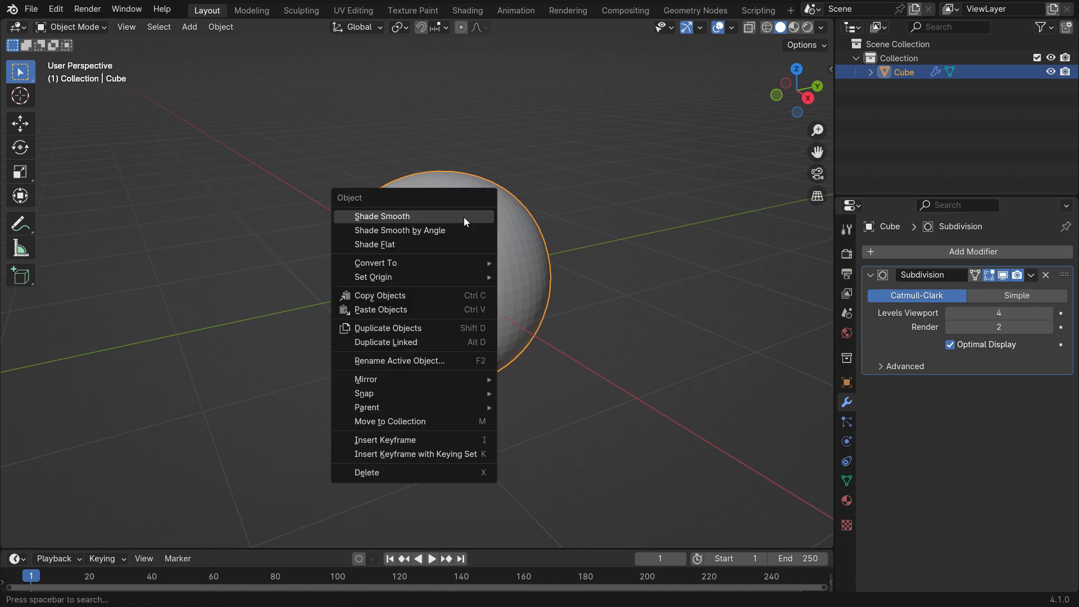
{"action": "left_click", "coordinate": [463, 217]}
{"action": "key", "text": "z"}
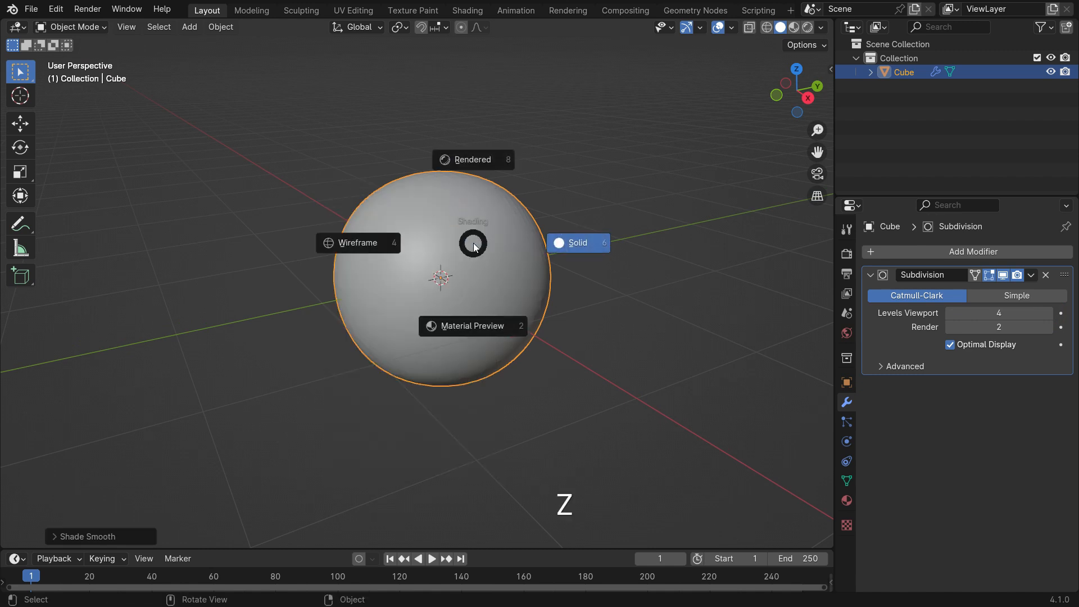
{"action": "left_click", "coordinate": [494, 166]}
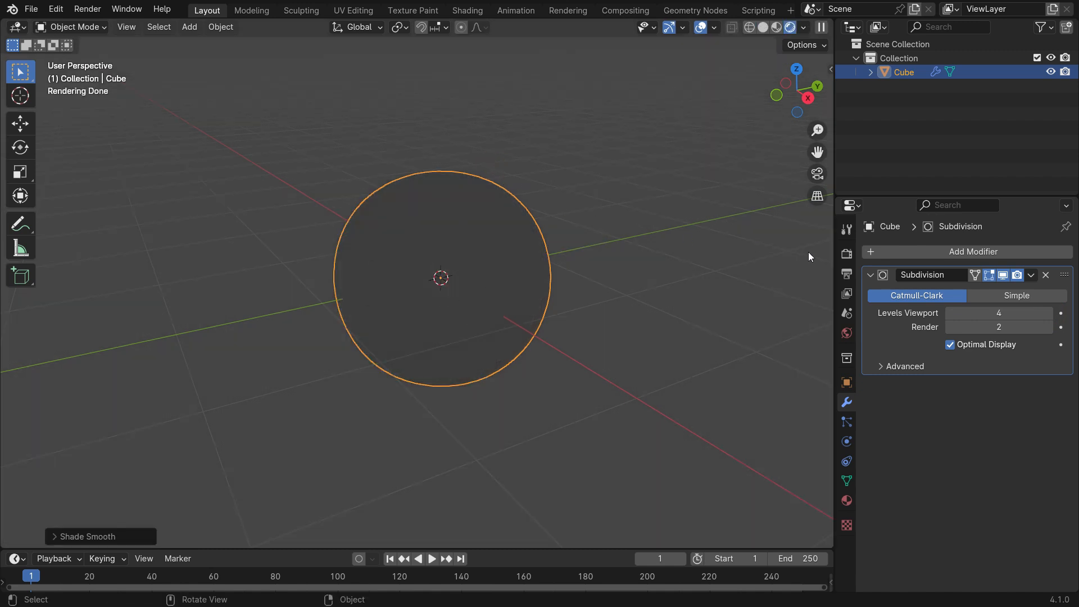
Step: Set the viewport's maximum render samples to 32 and enable viewport denoising
{"action": "left_click", "coordinate": [846, 253]}
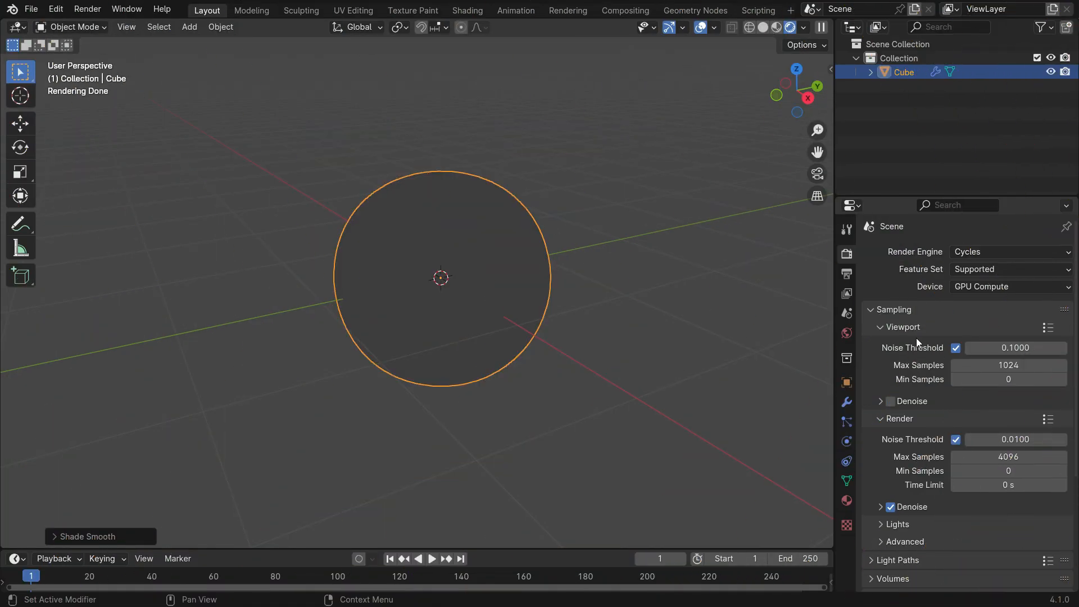
{"action": "double_click", "coordinate": [996, 364]}
{"action": "type", "text": "32"}
{"action": "key", "text": "Return"}
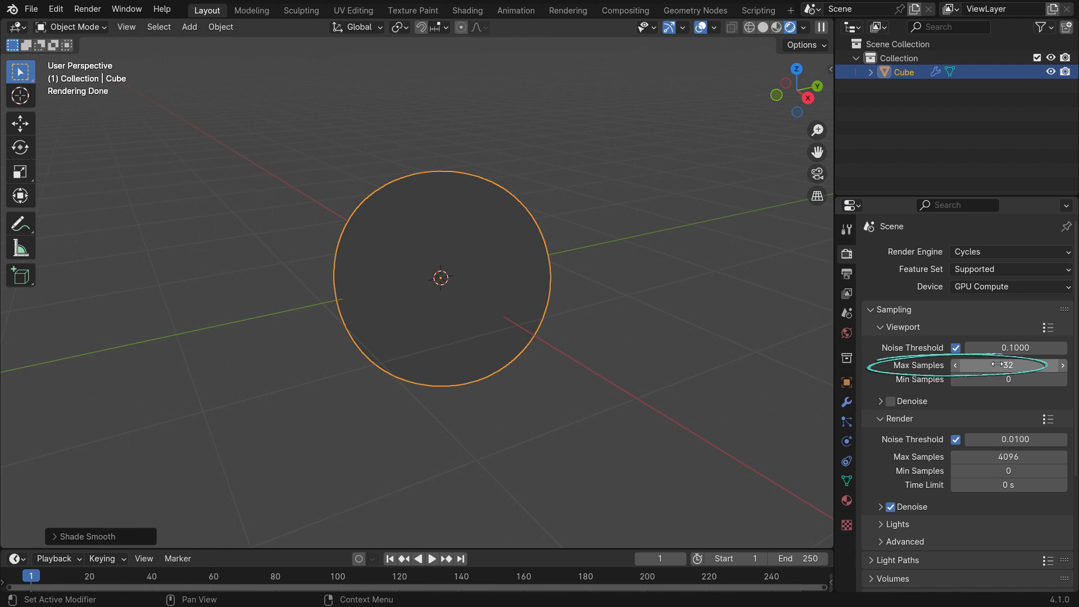
{"action": "left_click", "coordinate": [906, 401]}
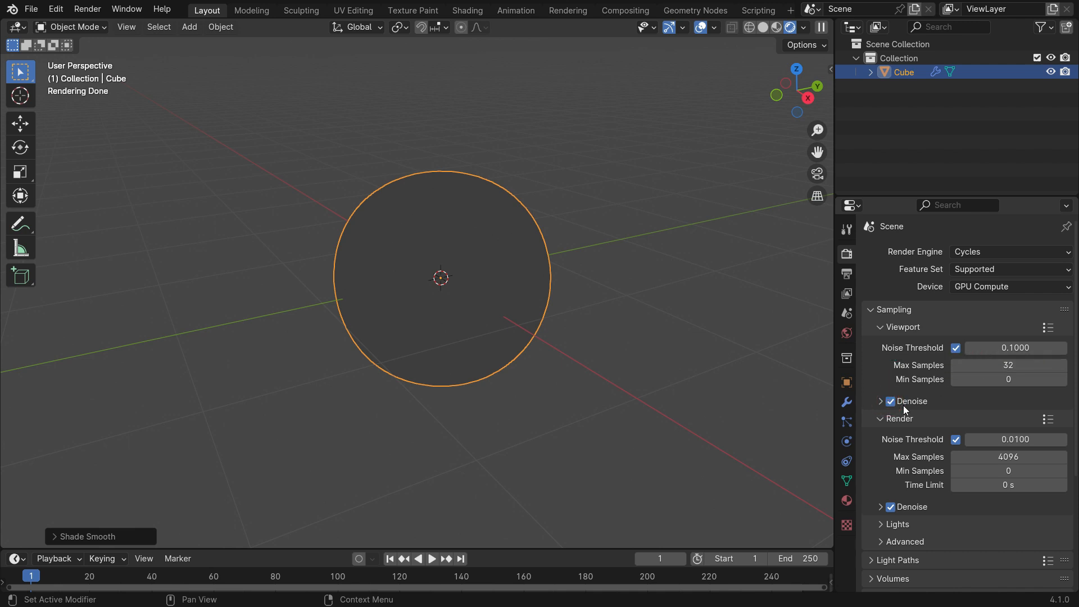
Step: Use an Environment Texture as the world color and load the brown_photostudio_02_4k image from the HDRI folder
{"action": "left_click", "coordinate": [846, 333]}
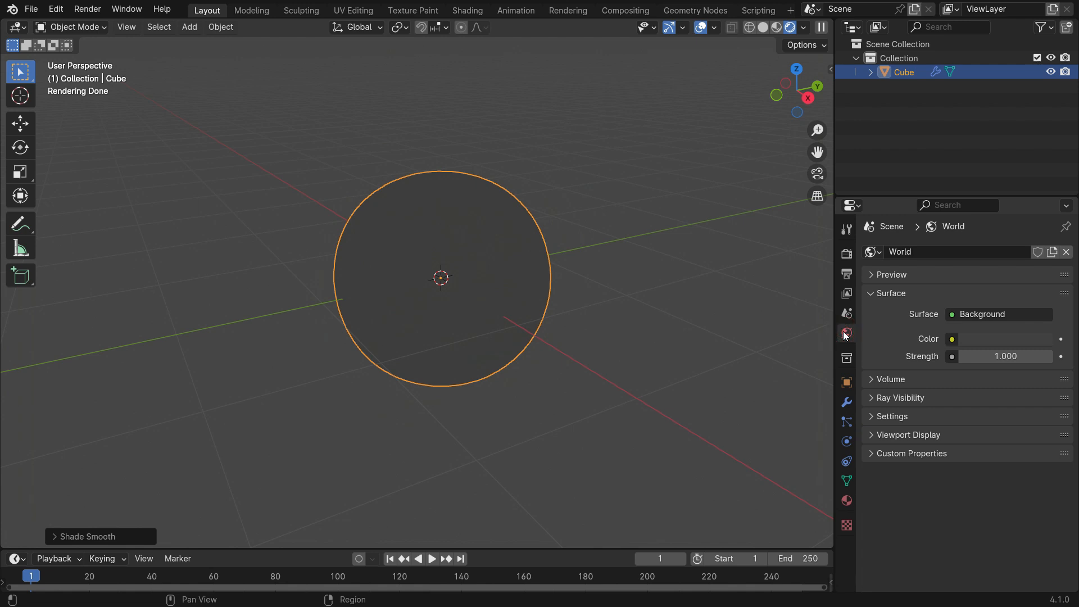
{"action": "left_click", "coordinate": [952, 339]}
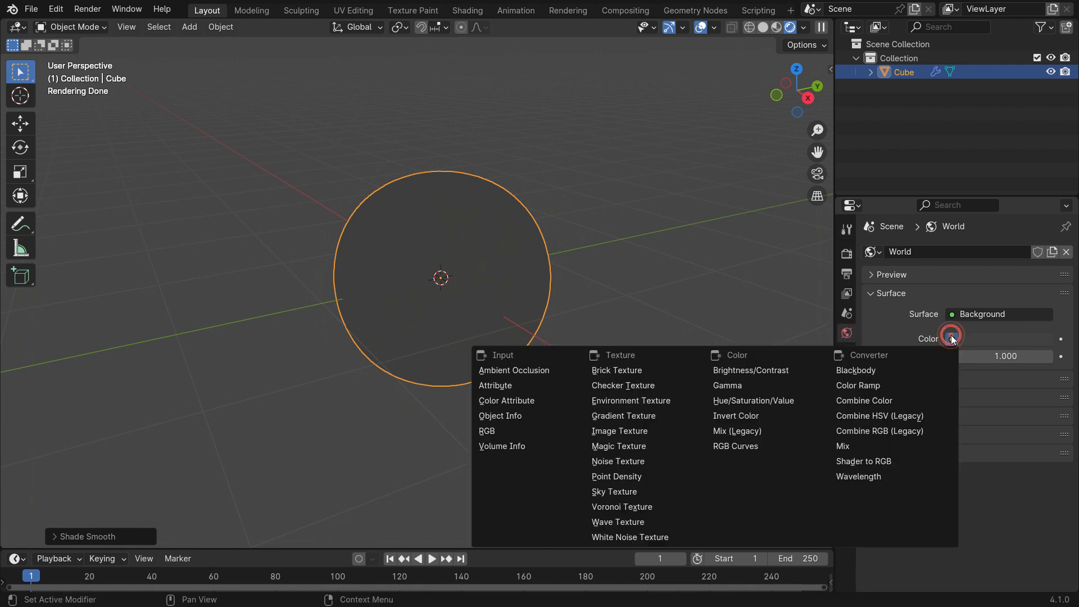
{"action": "left_click", "coordinate": [674, 403]}
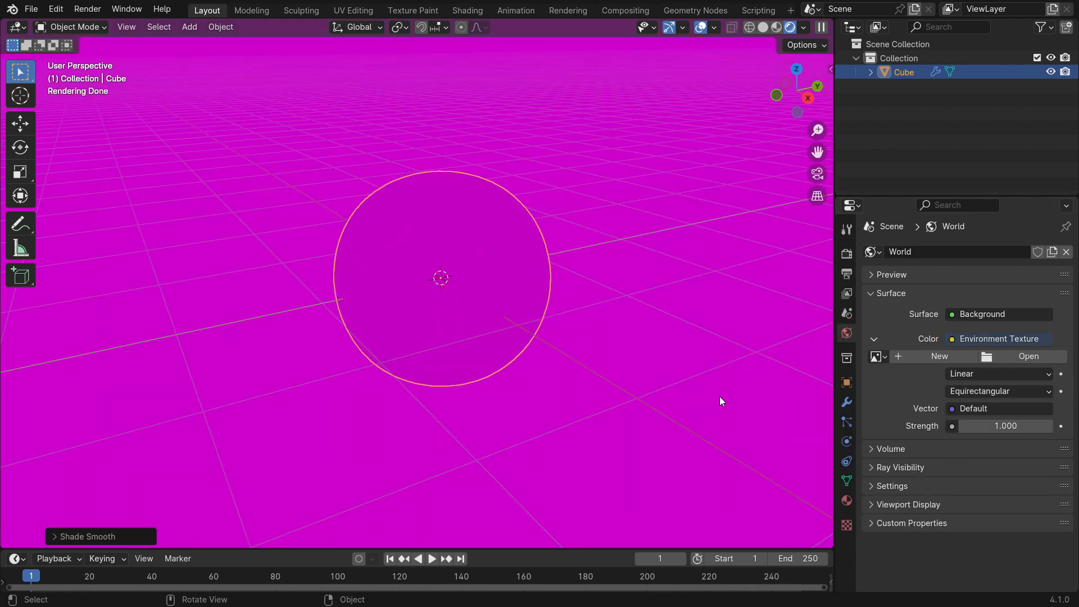
{"action": "left_click", "coordinate": [1013, 358]}
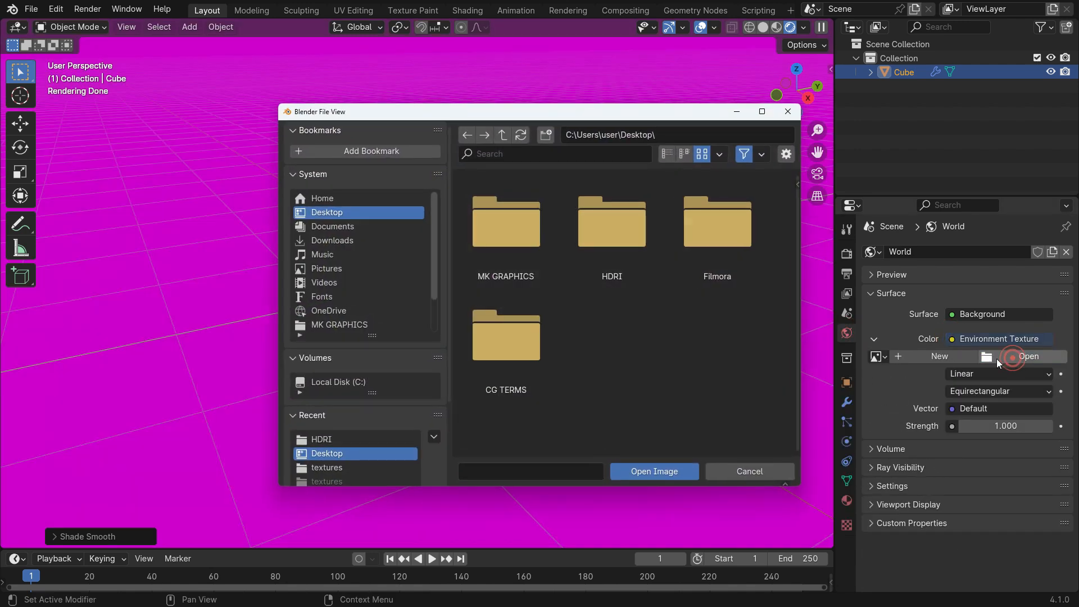
{"action": "left_click", "coordinate": [381, 437]}
{"action": "scroll", "coordinate": [588, 321], "scroll_direction": "down", "scroll_amount": 10}
{"action": "left_click", "coordinate": [741, 275]}
{"action": "left_click", "coordinate": [682, 470]}
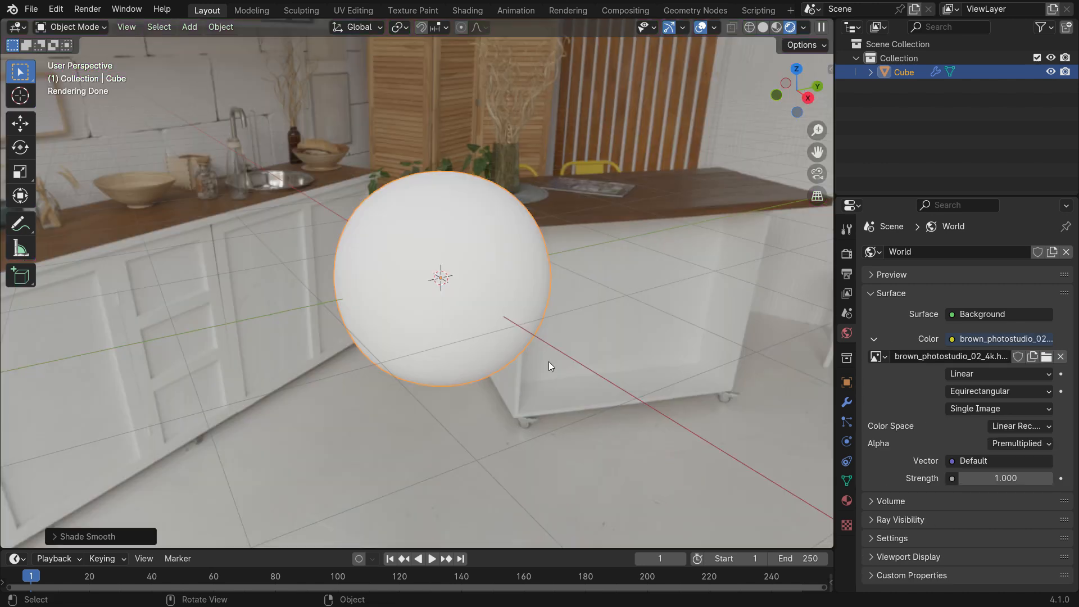
{"action": "middle_click_drag", "start_coordinate": [487, 373], "coordinate": [18, 332]}
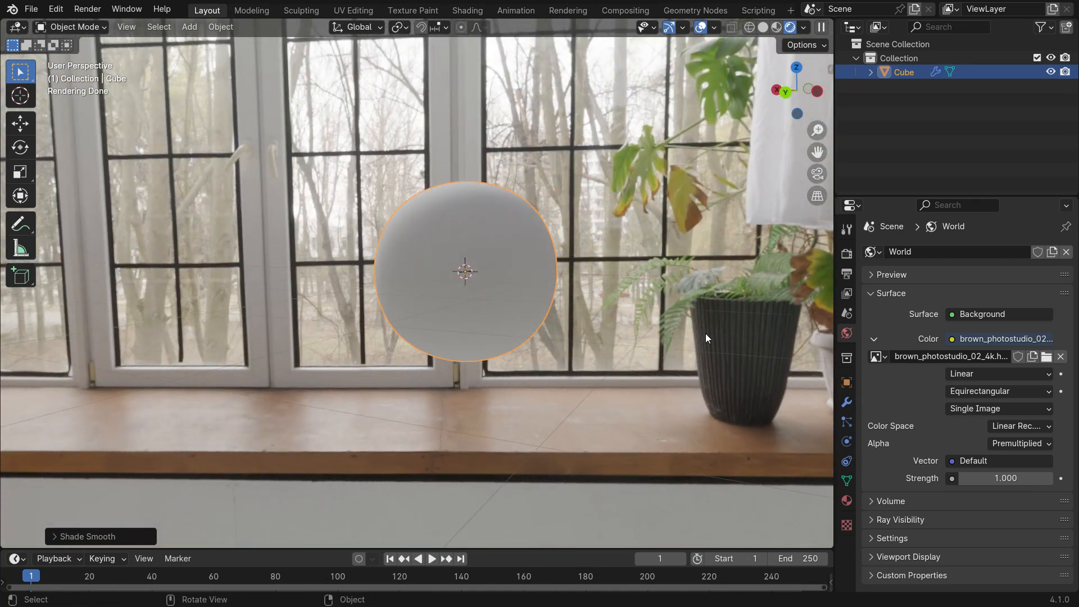
Step: Make the render film transparent so the environment image is hidden behind the sphere
{"action": "left_click", "coordinate": [846, 254]}
{"action": "scroll", "coordinate": [942, 348], "scroll_direction": "down", "scroll_amount": 6}
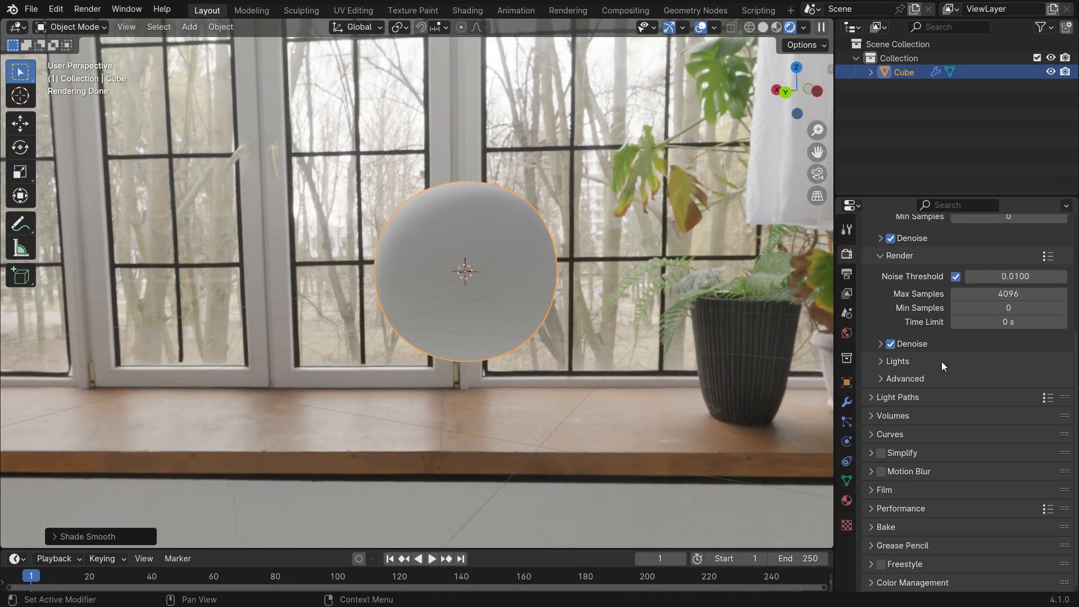
{"action": "left_click", "coordinate": [884, 490]}
{"action": "scroll", "coordinate": [882, 484], "scroll_direction": "down", "scroll_amount": 5}
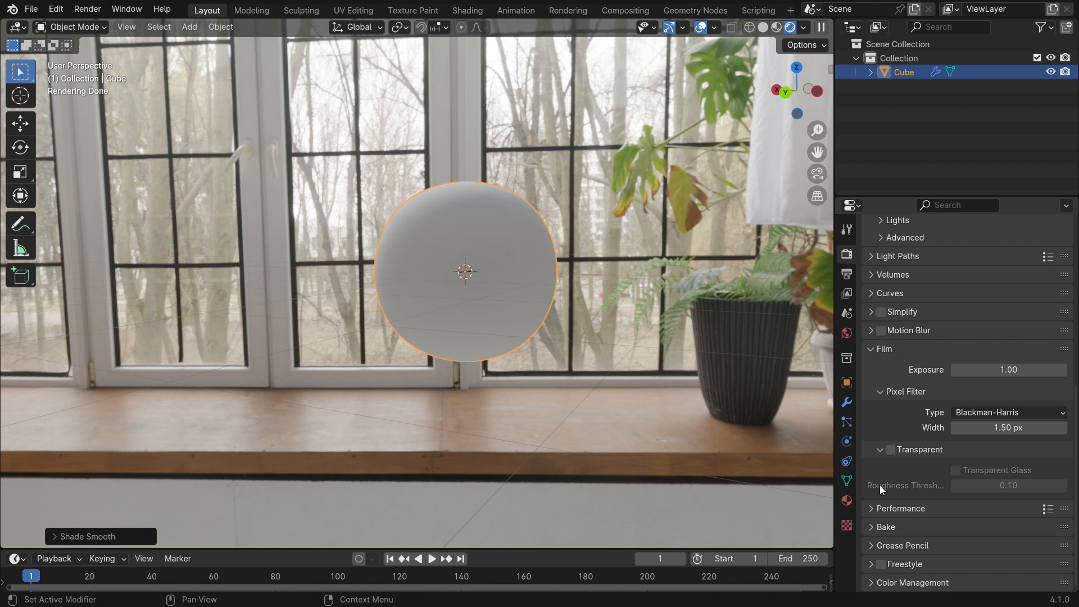
{"action": "left_click", "coordinate": [889, 449]}
{"action": "middle_click_drag", "start_coordinate": [510, 217], "coordinate": [287, 277]}
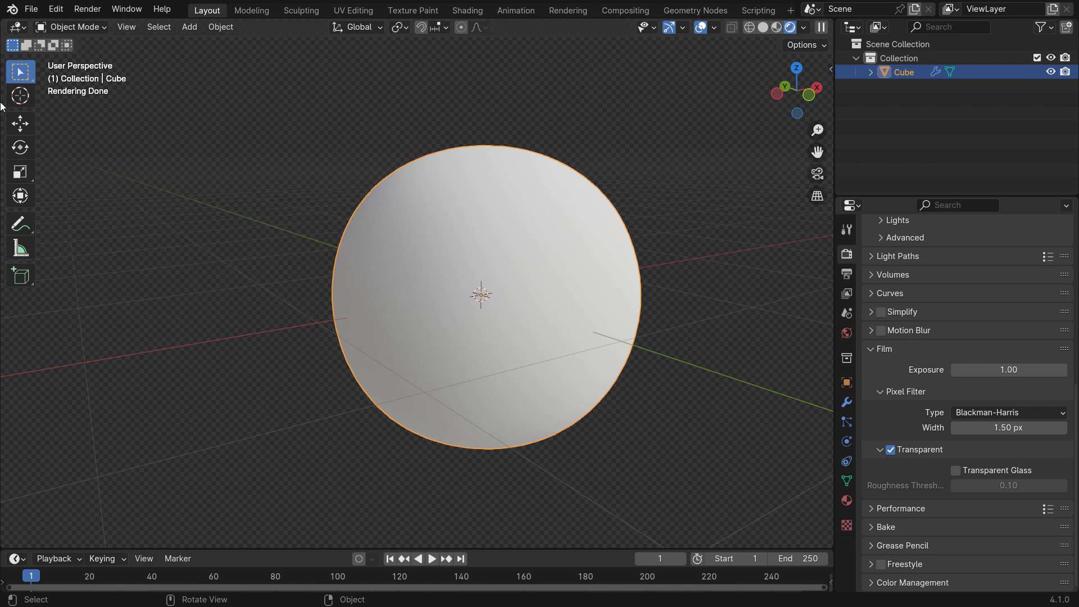
Step: Split the 3D viewport into two side-by-side areas and turn one into a Shader Editor with its sidebar hidden
{"action": "left_click_drag", "start_coordinate": [8, 25], "coordinate": [476, 97]}
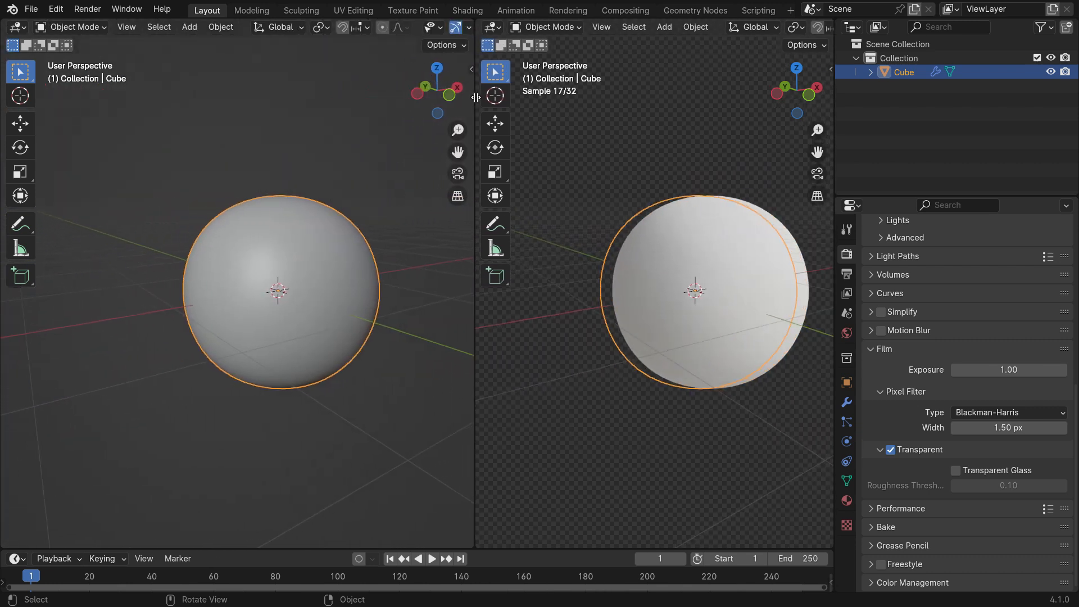
{"action": "left_click", "coordinate": [17, 26]}
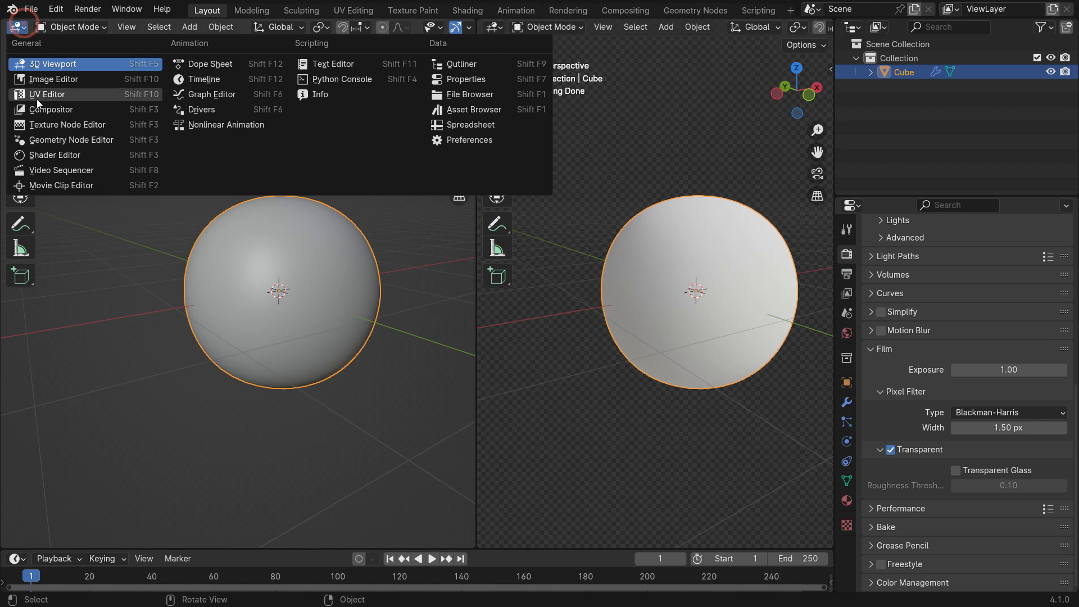
{"action": "left_click", "coordinate": [127, 154]}
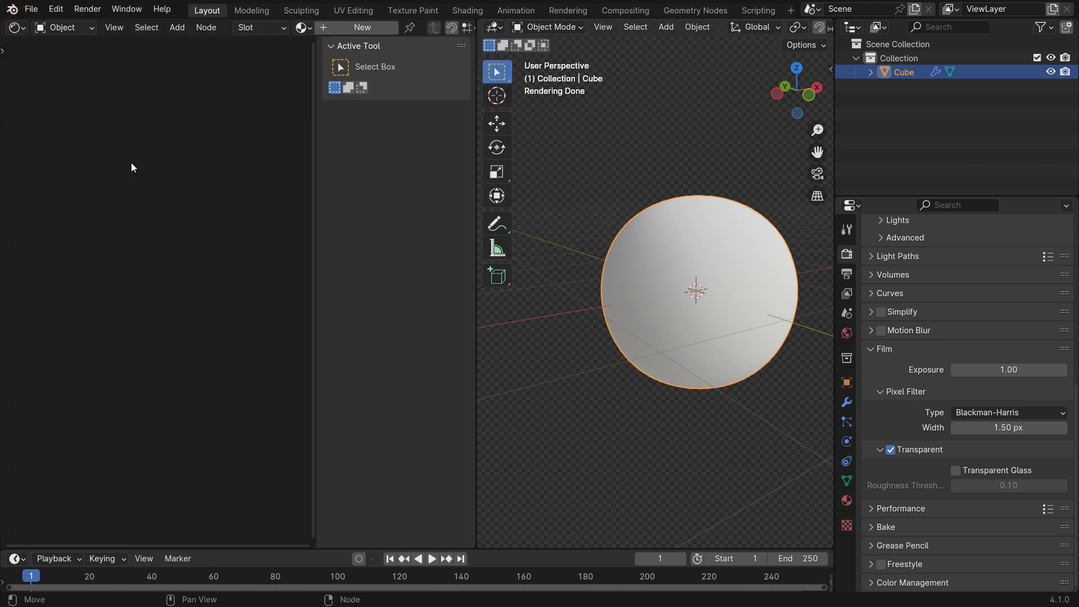
{"action": "key", "text": "n"}
{"action": "scroll", "coordinate": [731, 266], "scroll_direction": "up", "scroll_amount": 1}
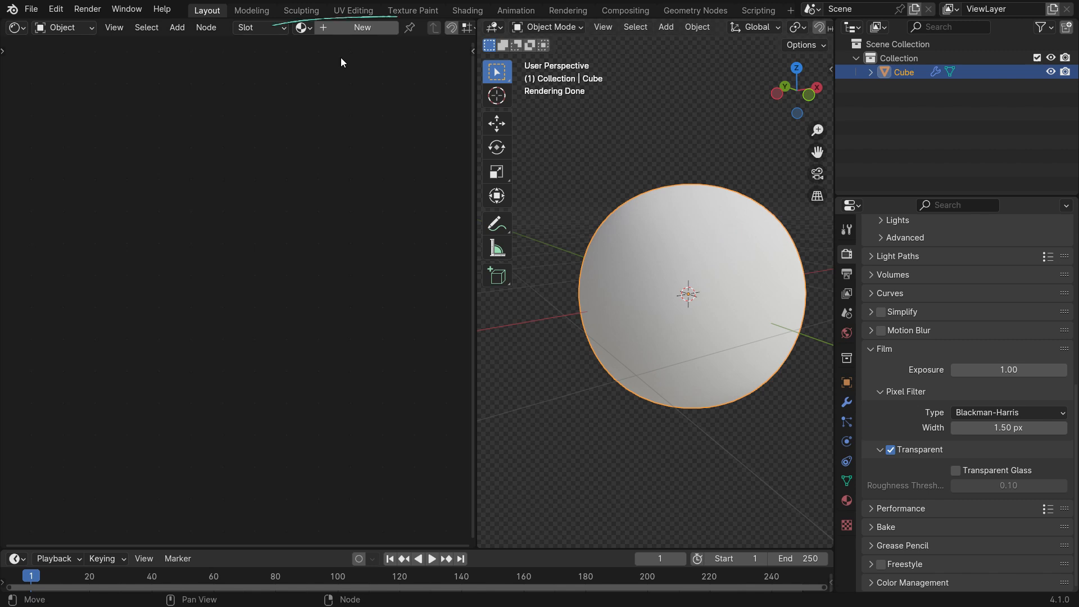
Step: Create a new material for the sphere and change its Principled BSDF base color to a saturated blue
{"action": "left_click", "coordinate": [337, 27]}
{"action": "scroll", "coordinate": [200, 324], "scroll_direction": "up", "scroll_amount": 3}
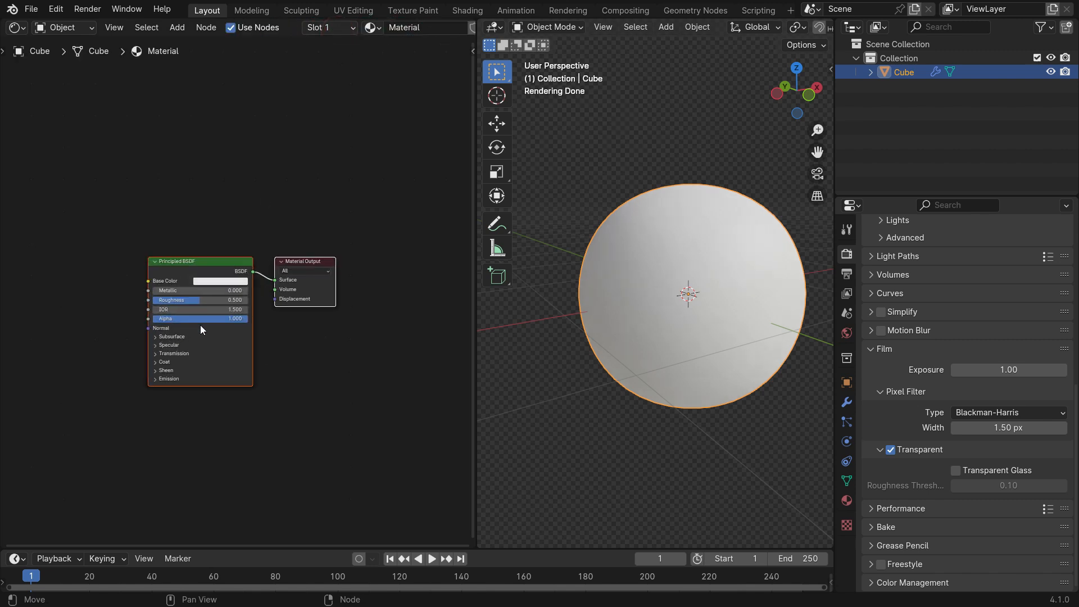
{"action": "scroll", "coordinate": [248, 335], "scroll_direction": "up", "scroll_amount": 2}
{"action": "scroll", "coordinate": [244, 335], "scroll_direction": "up", "scroll_amount": 1}
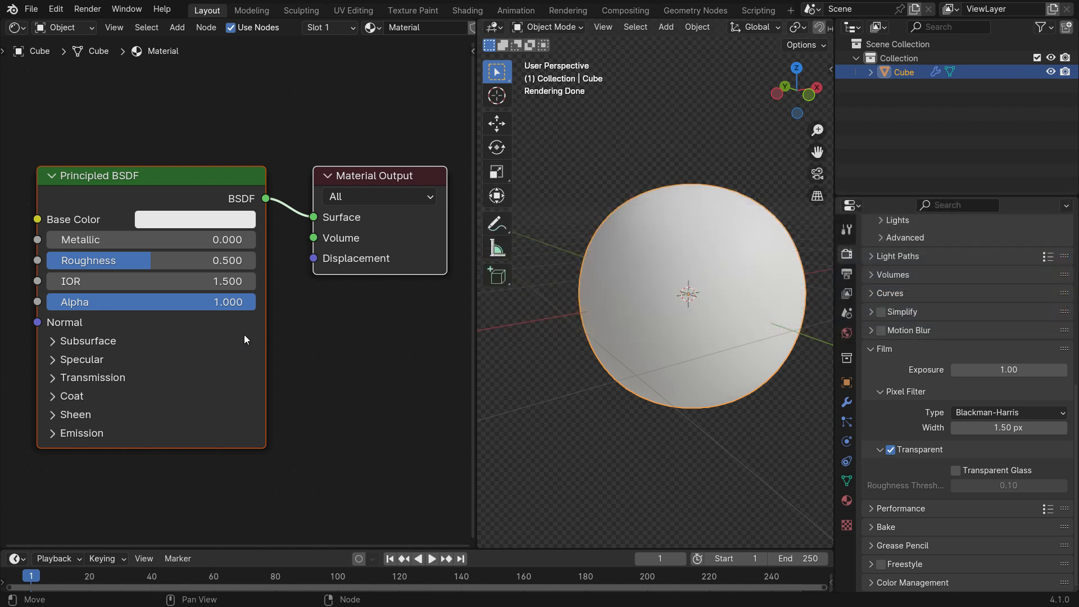
{"action": "left_click", "coordinate": [204, 226]}
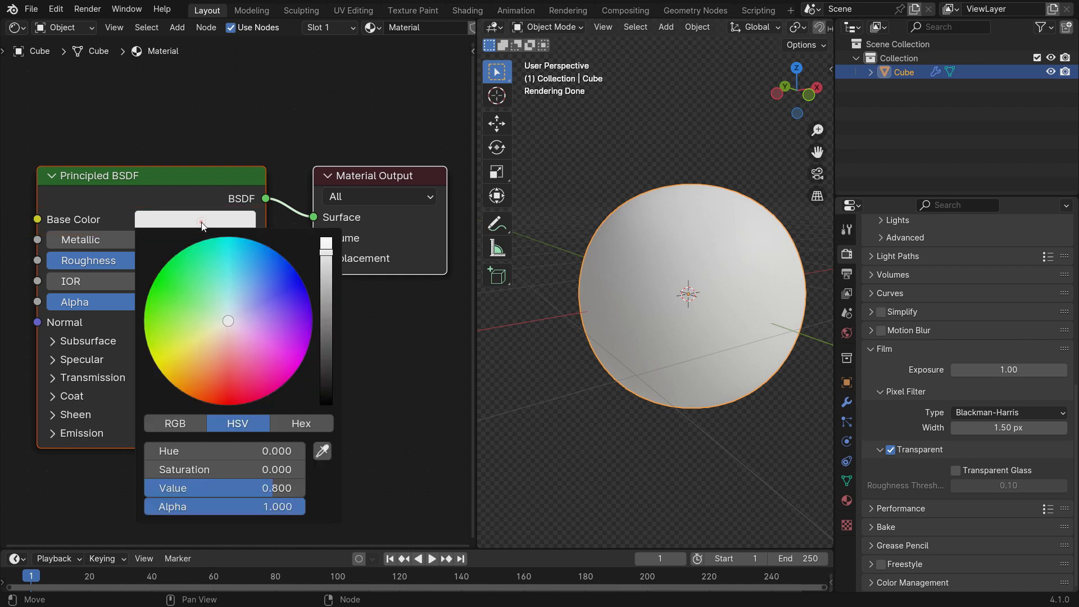
{"action": "left_click_drag", "start_coordinate": [228, 322], "coordinate": [291, 266]}
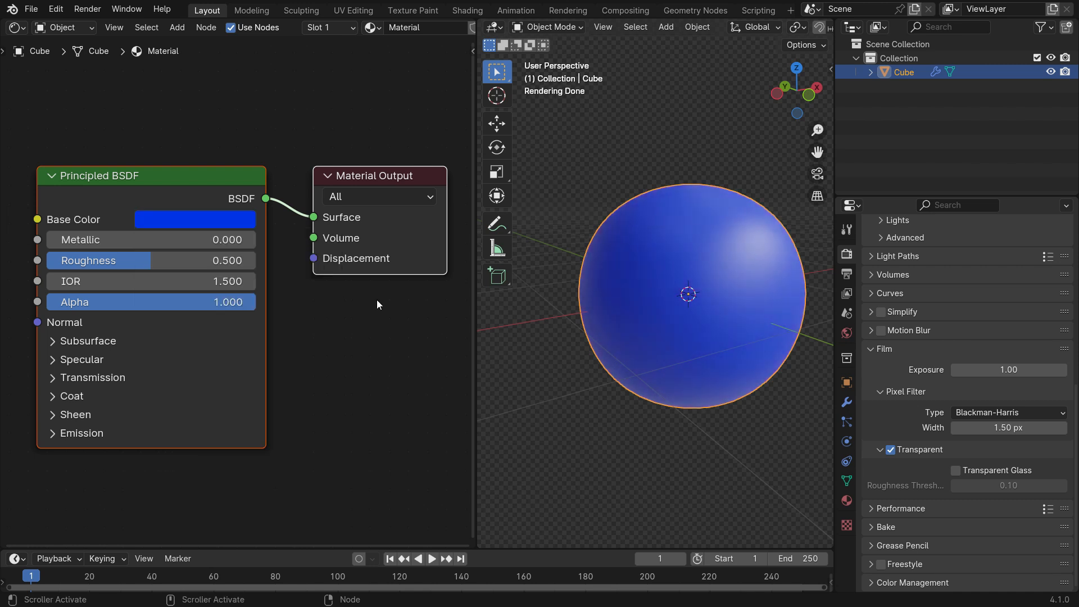
Step: Add a Noise Texture node beside the Principled BSDF and connect its Fac output to Base Color
{"action": "scroll", "coordinate": [377, 299], "scroll_direction": "down", "scroll_amount": 3}
{"action": "middle_click_drag", "start_coordinate": [368, 313], "coordinate": [388, 294]}
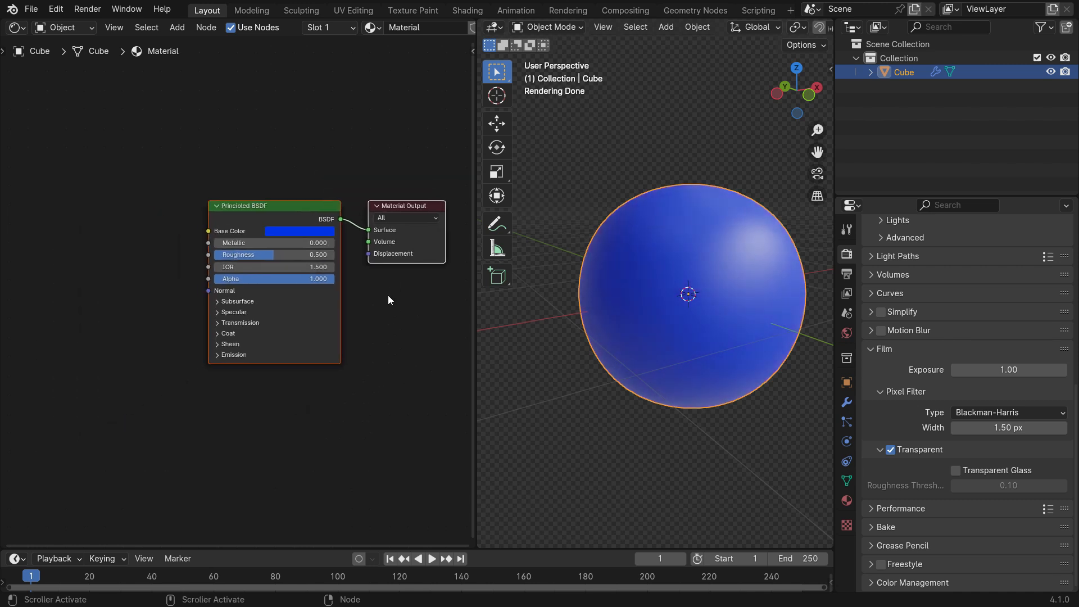
{"action": "left_click", "coordinate": [177, 27]}
{"action": "mouse_move", "coordinate": [189, 120]}
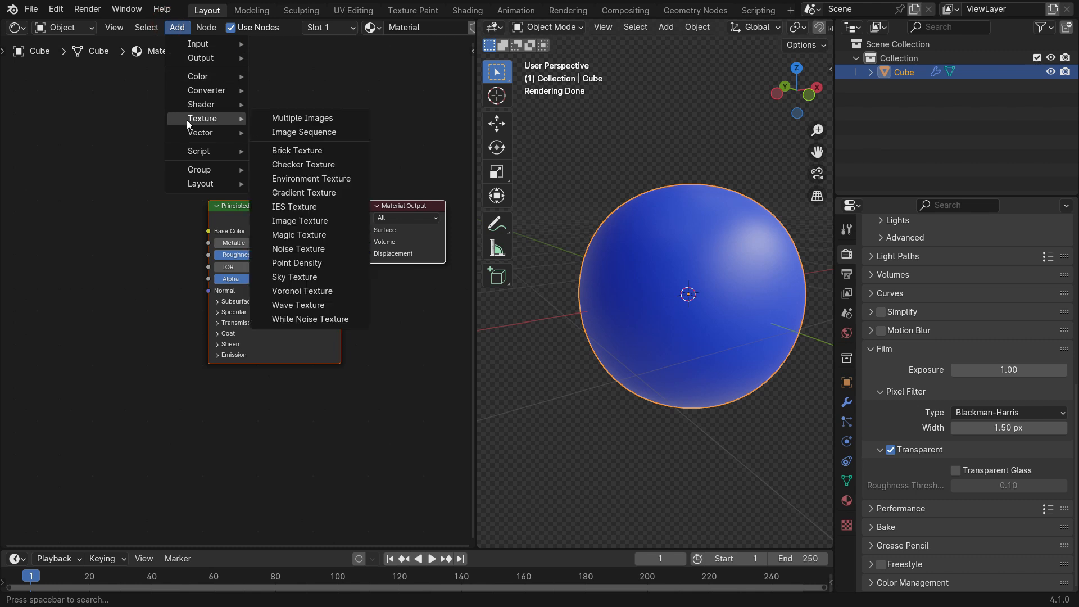
{"action": "left_click", "coordinate": [294, 248]}
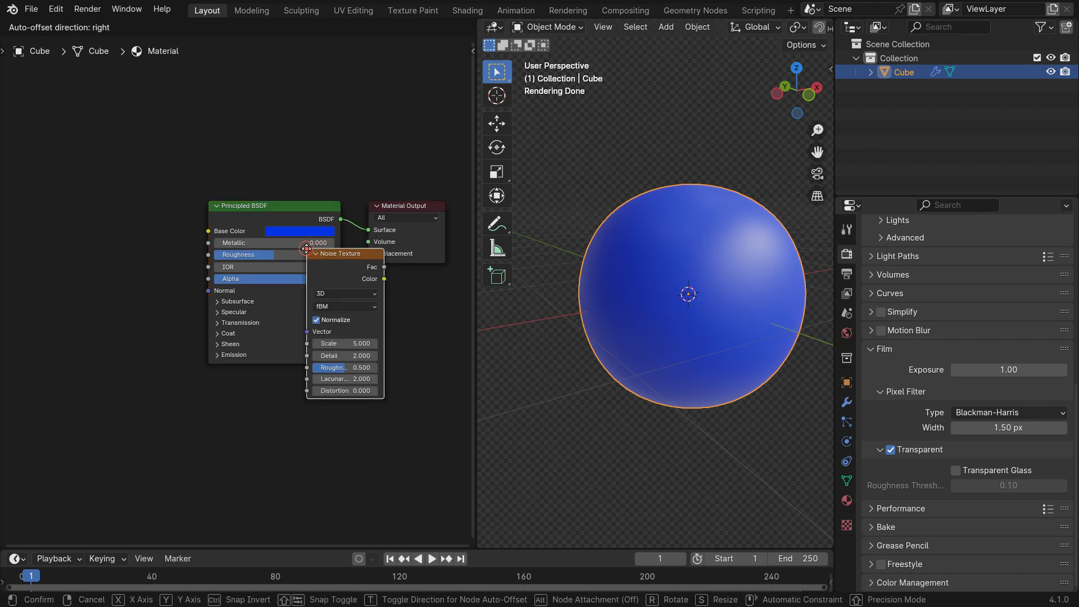
{"action": "left_click", "coordinate": [51, 207]}
{"action": "scroll", "coordinate": [165, 260], "scroll_direction": "up", "scroll_amount": 2}
{"action": "left_click_drag", "start_coordinate": [117, 214], "coordinate": [224, 220]}
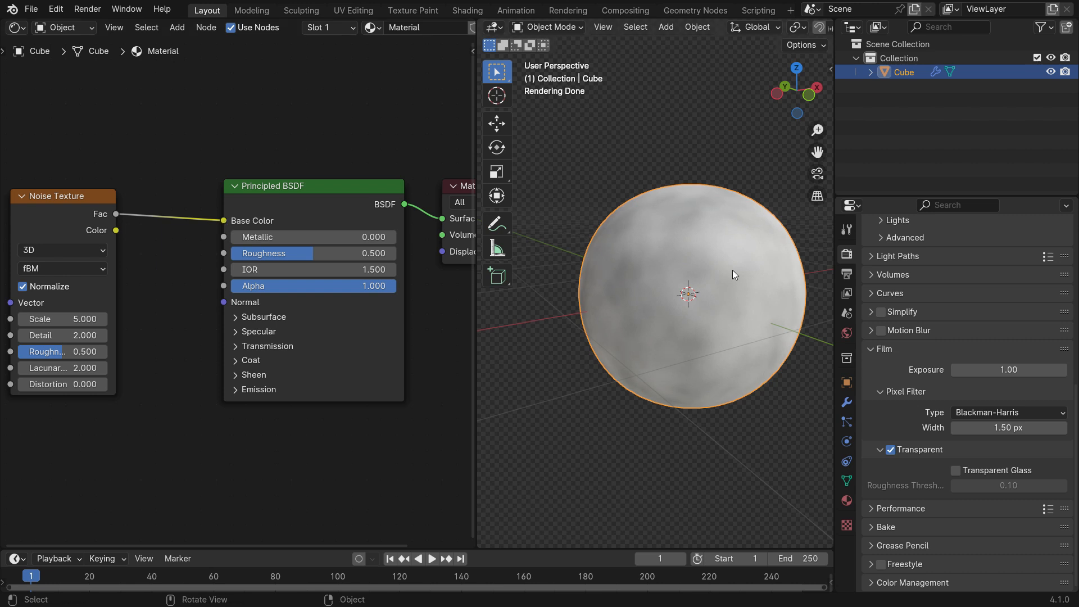
{"action": "middle_click_drag", "start_coordinate": [732, 272], "coordinate": [710, 275]}
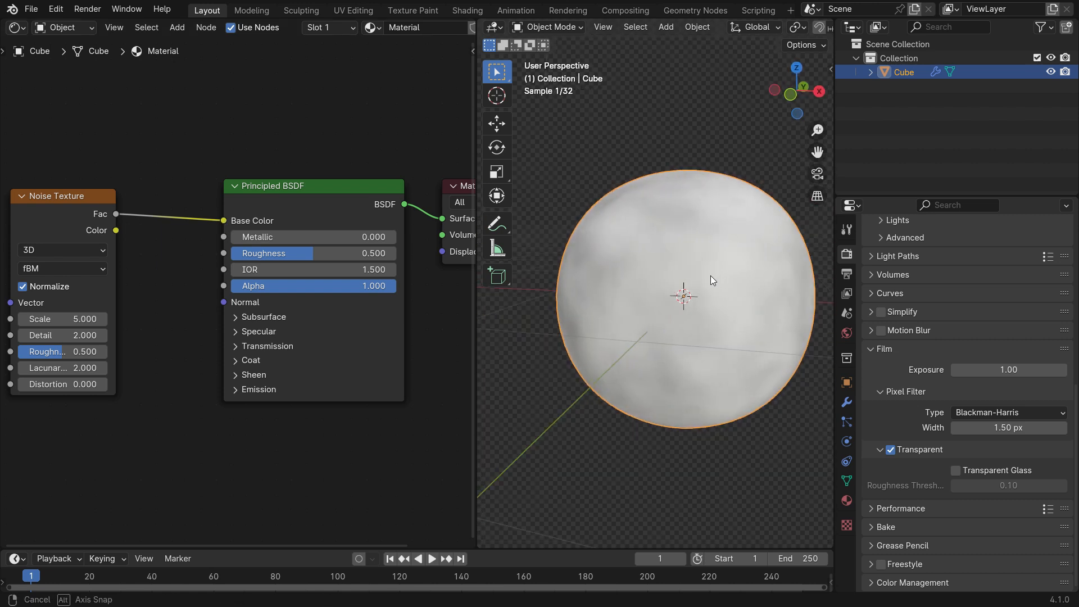
Step: Insert a Color Ramp between the Noise Texture and Principled BSDF, and move its black stop to 0.323
{"action": "left_click", "coordinate": [183, 31]}
{"action": "mouse_move", "coordinate": [208, 90]}
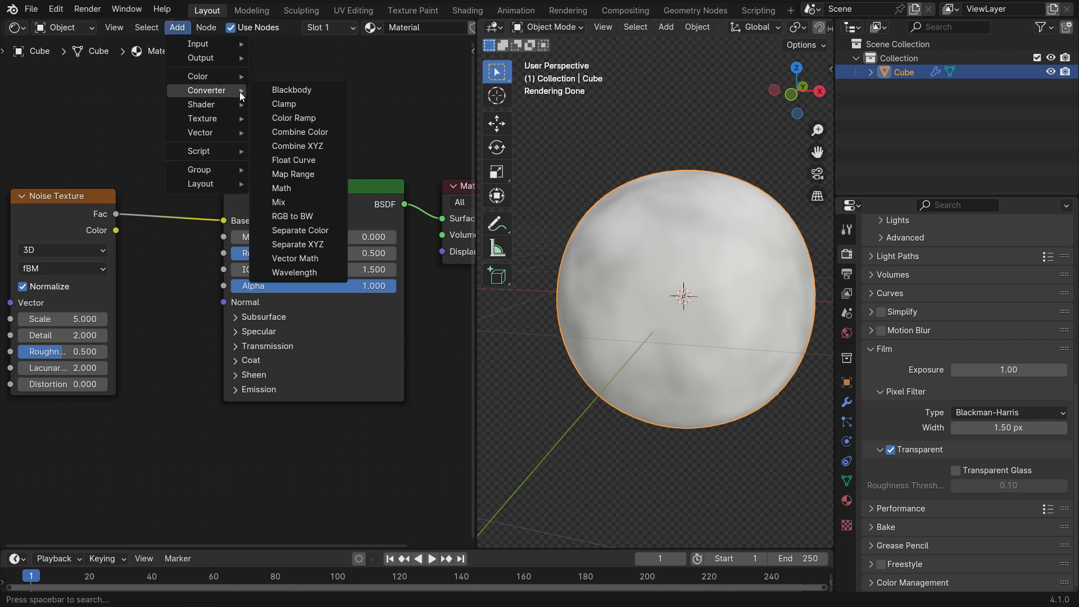
{"action": "left_click", "coordinate": [324, 118]}
{"action": "left_click", "coordinate": [101, 173]}
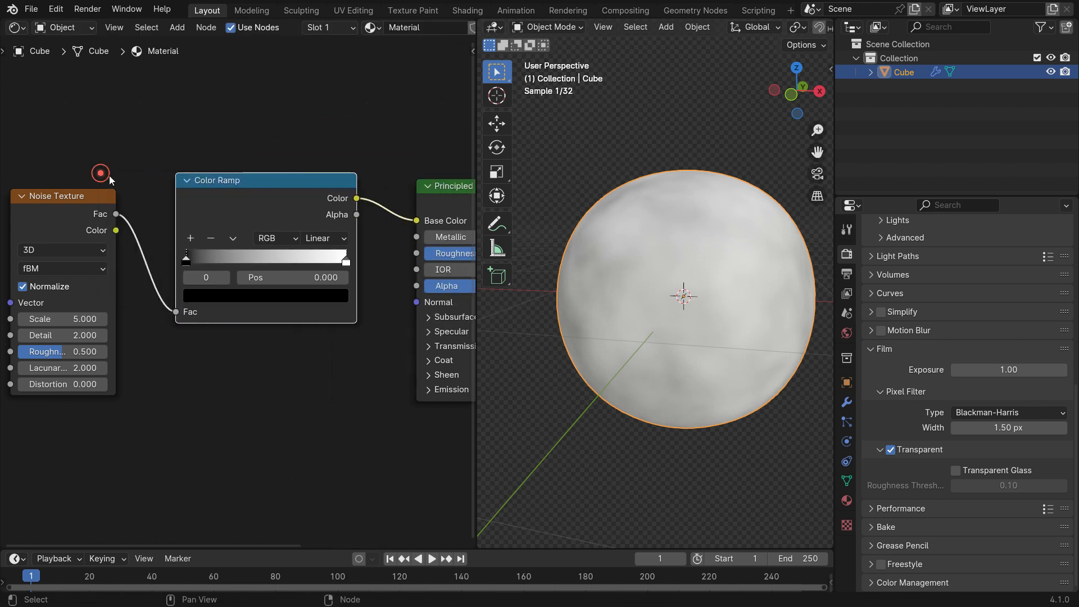
{"action": "left_click_drag", "start_coordinate": [186, 260], "coordinate": [238, 276]}
{"action": "middle_click_drag", "start_coordinate": [719, 281], "coordinate": [590, 265]}
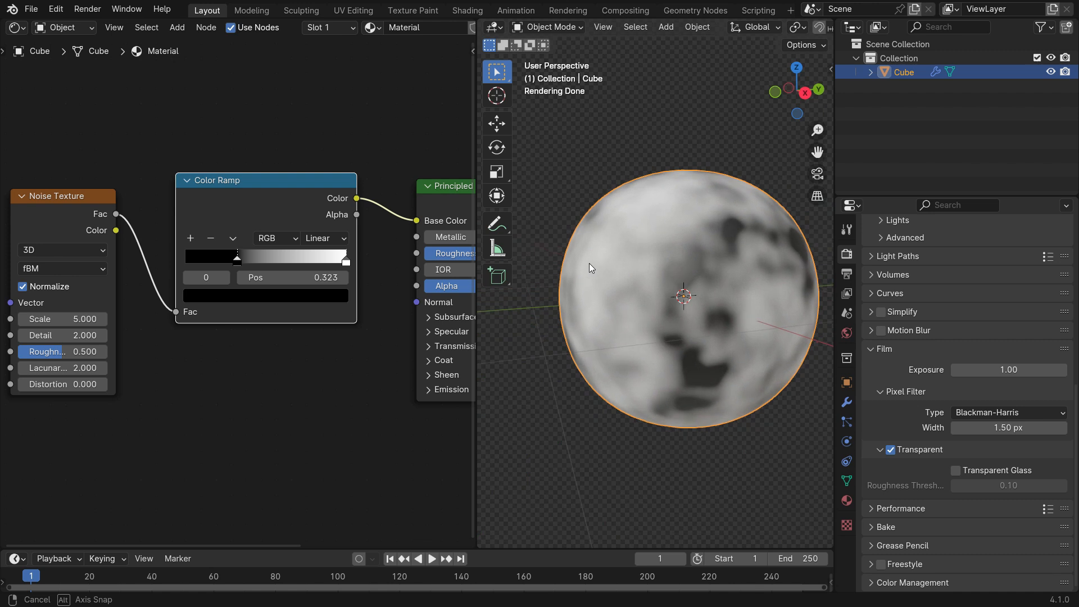
Step: Set the Color Ramp interpolation to Constant and move its white stop to 0.467
{"action": "left_click", "coordinate": [326, 239]}
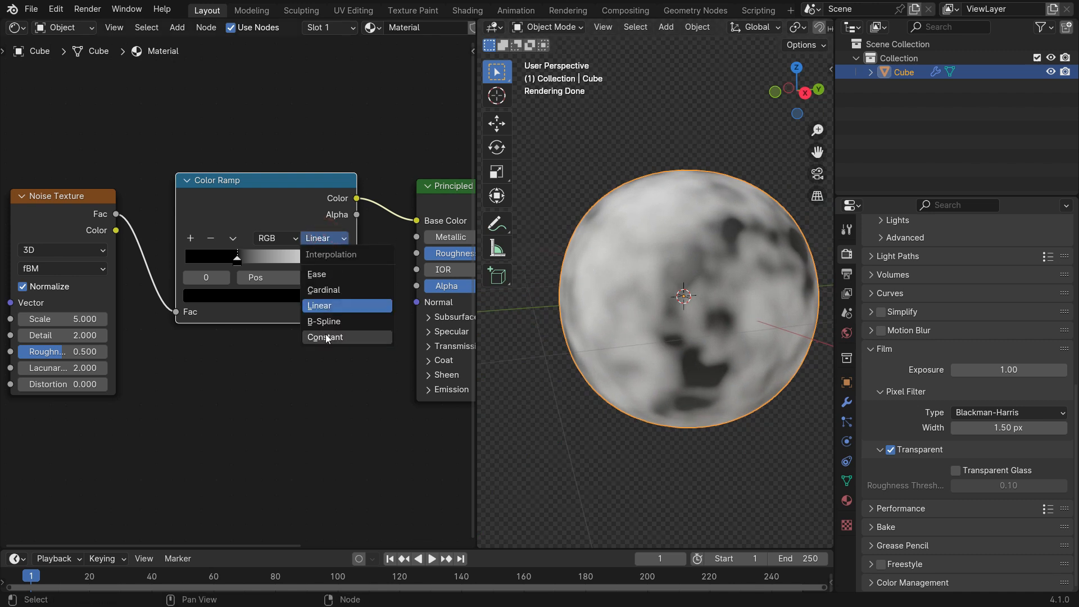
{"action": "left_click", "coordinate": [358, 335]}
{"action": "left_click_drag", "start_coordinate": [347, 262], "coordinate": [259, 275]}
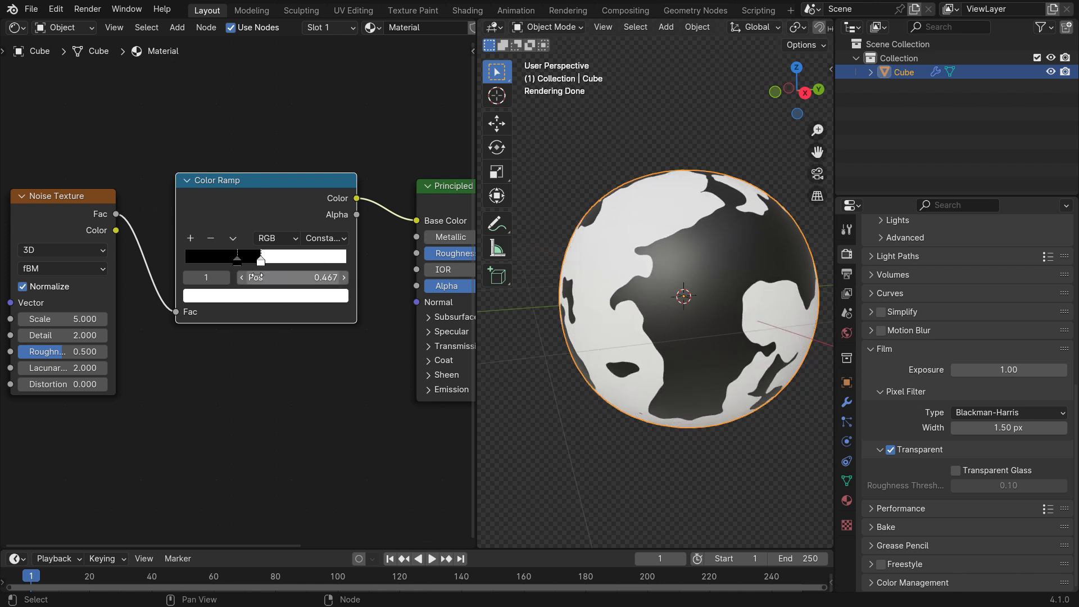
Step: Raise the Noise Texture scale to 27.200
{"action": "middle_click_drag", "start_coordinate": [183, 318], "coordinate": [243, 306]}
{"action": "scroll", "coordinate": [122, 326], "scroll_direction": "up", "scroll_amount": 2}
{"action": "left_click_drag", "start_coordinate": [122, 305], "coordinate": [210, 305]}
{"action": "middle_click_drag", "start_coordinate": [615, 315], "coordinate": [544, 311]}
Step: Change the Color Ramp's black stop to blue with hue 0.665, saturation 0.992 and value 1.000
{"action": "middle_click_drag", "start_coordinate": [337, 275], "coordinate": [243, 285]}
{"action": "left_click", "coordinate": [249, 241]}
{"action": "left_click", "coordinate": [250, 284]}
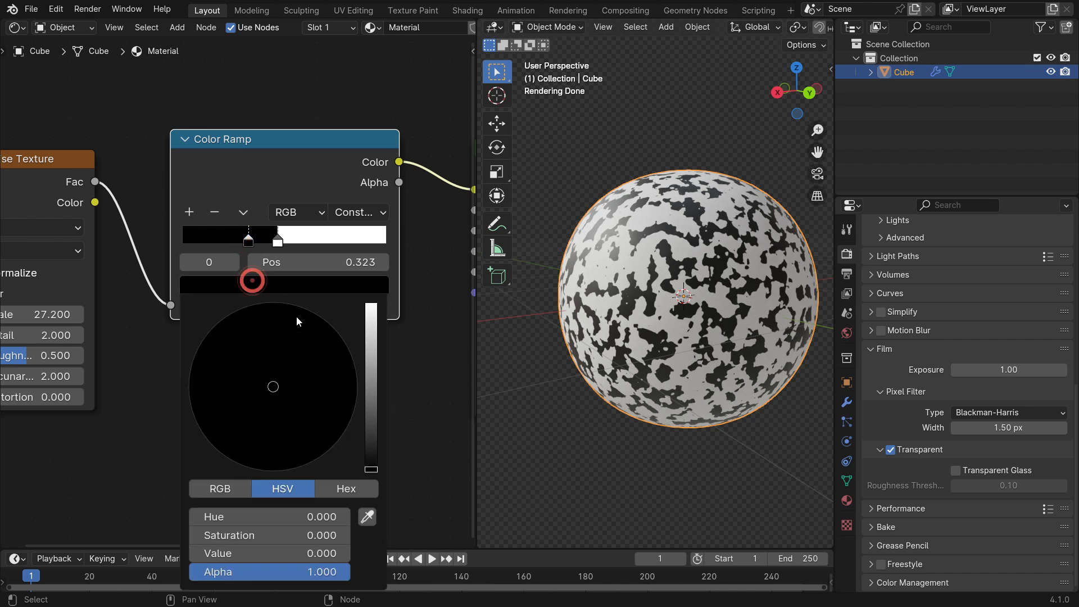
{"action": "left_click_drag", "start_coordinate": [373, 467], "coordinate": [371, 304]}
{"action": "left_click_drag", "start_coordinate": [308, 361], "coordinate": [337, 345]}
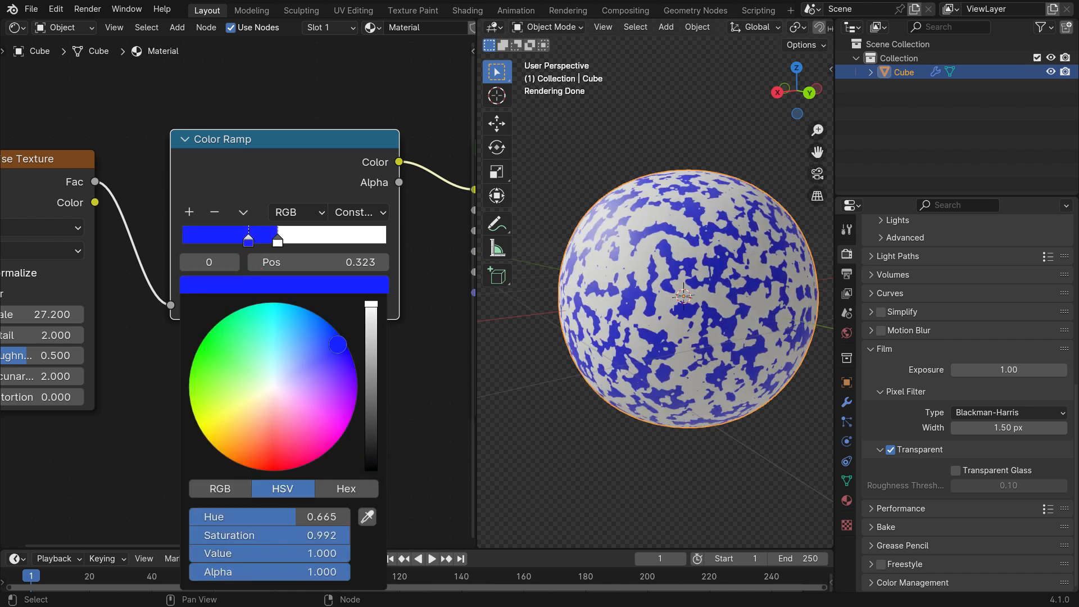
Step: Change the Color Ramp's white stop at 0.467 to a saturated orange
{"action": "left_click", "coordinate": [277, 241]}
{"action": "left_click", "coordinate": [299, 286]}
{"action": "left_click_drag", "start_coordinate": [274, 385], "coordinate": [220, 452]}
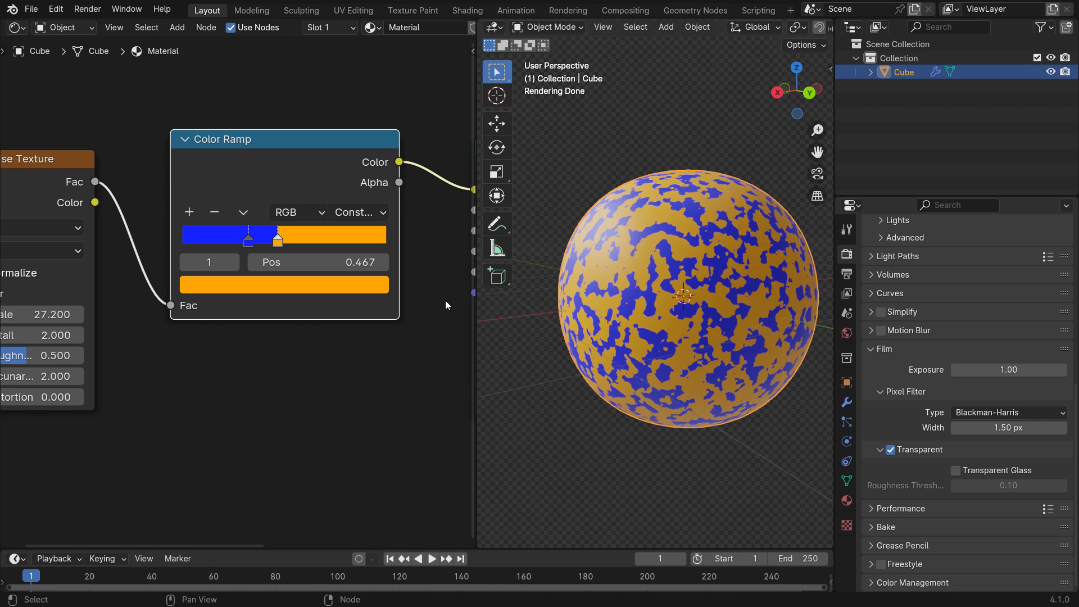
Step: Add a third Color Ramp stop between the blue and orange stops and color it red
{"action": "left_click", "coordinate": [191, 212]}
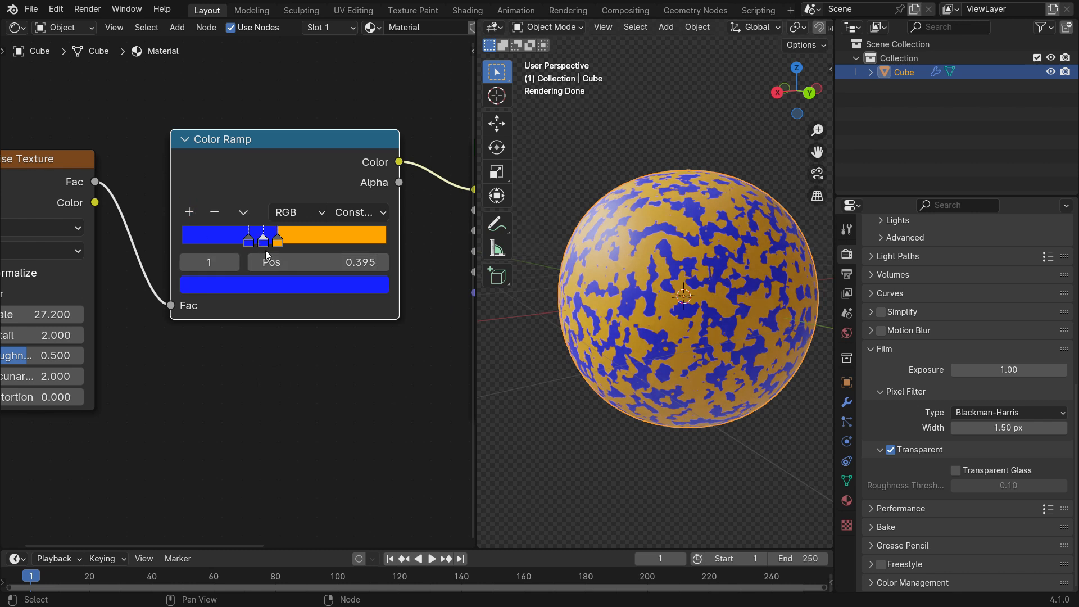
{"action": "left_click", "coordinate": [271, 285]}
{"action": "left_click_drag", "start_coordinate": [318, 356], "coordinate": [275, 471]}
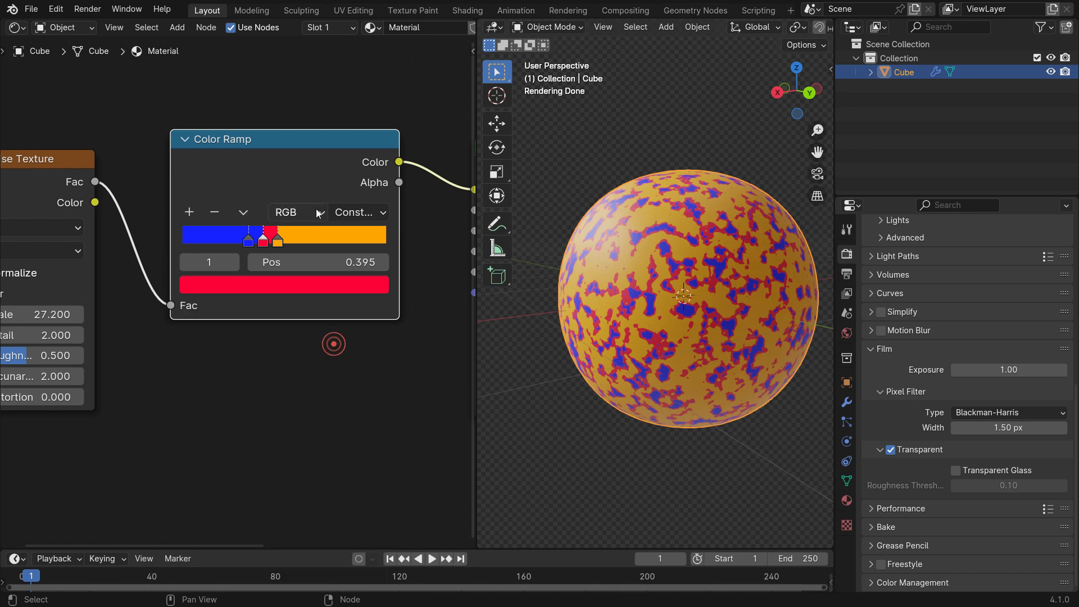
Step: Shift the orange stop slightly away from the blue one and move the red stop to 0.384
{"action": "scroll", "coordinate": [283, 238], "scroll_direction": "up", "scroll_amount": 1}
{"action": "left_click", "coordinate": [276, 241]}
{"action": "mouse_move", "coordinate": [276, 247]}
{"action": "left_mouse_down"}
{"action": "mouse_move", "coordinate": [203, 246]}
{"action": "mouse_move", "coordinate": [260, 250]}
{"action": "left_mouse_up"}
{"action": "middle_click_drag", "start_coordinate": [759, 288], "coordinate": [682, 302]}
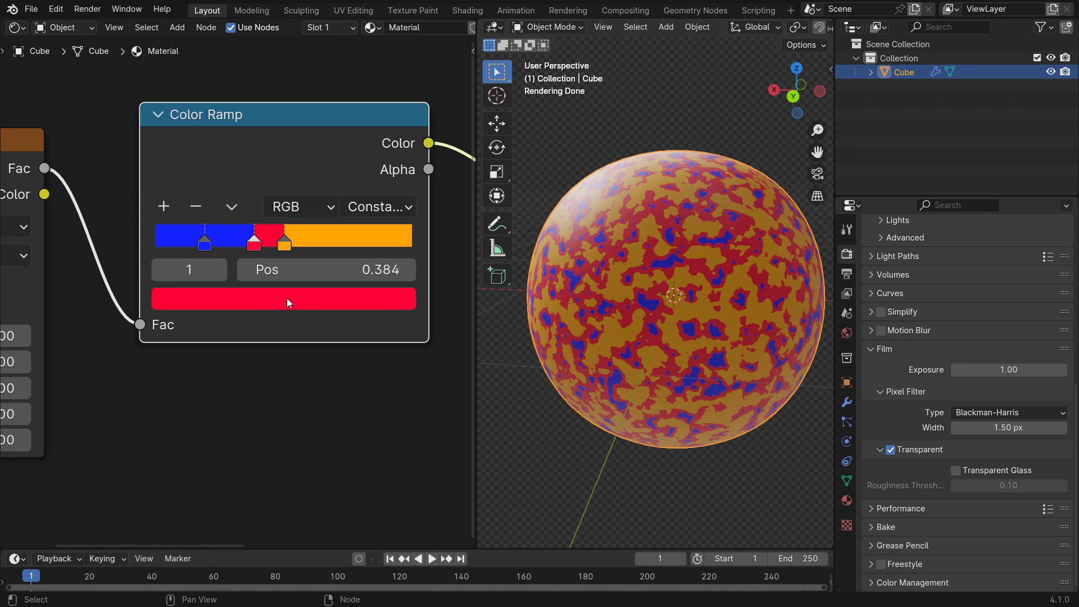
Step: Delete the Noise Texture and Color Ramp nodes, leaving only the Principled BSDF and Material Output
{"action": "scroll", "coordinate": [234, 301], "scroll_direction": "down", "scroll_amount": 4}
{"action": "left_click_drag", "start_coordinate": [37, 137], "coordinate": [282, 416]}
{"action": "key", "text": "Delete"}
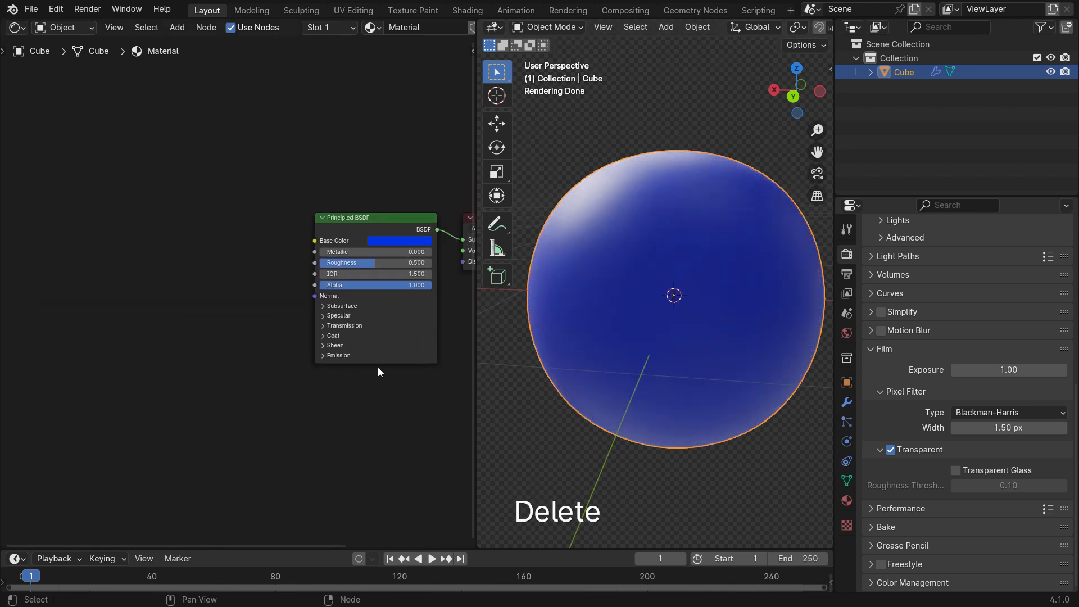
{"action": "middle_click_drag", "start_coordinate": [400, 328], "coordinate": [296, 347]}
{"action": "scroll", "coordinate": [343, 318], "scroll_direction": "up", "scroll_amount": 4}
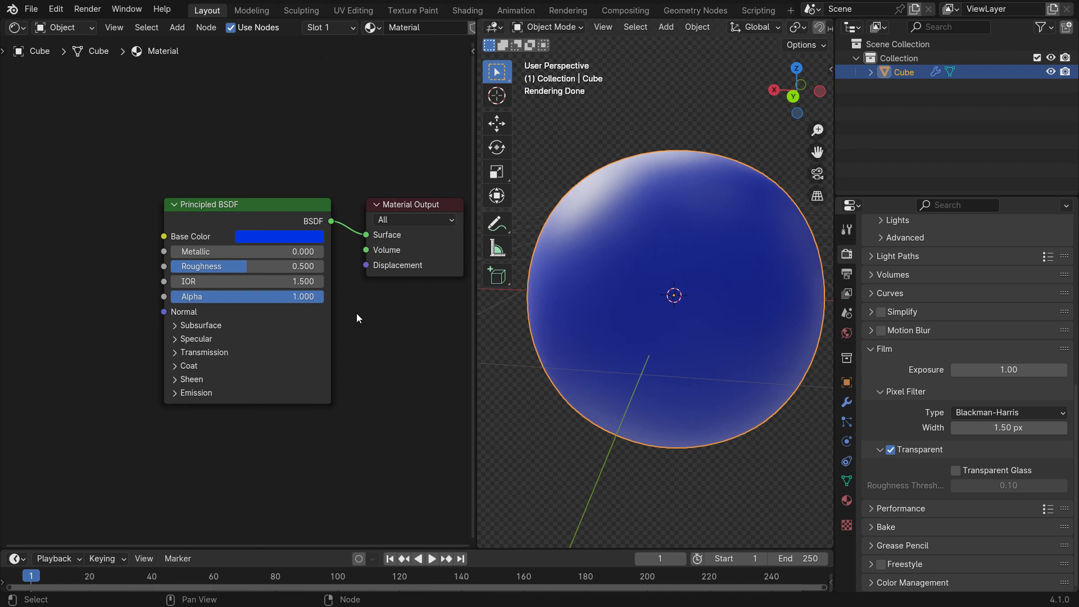
Step: Add an Image Texture node beside the Principled BSDF and connect its Color output to Base Color
{"action": "left_click", "coordinate": [177, 27]}
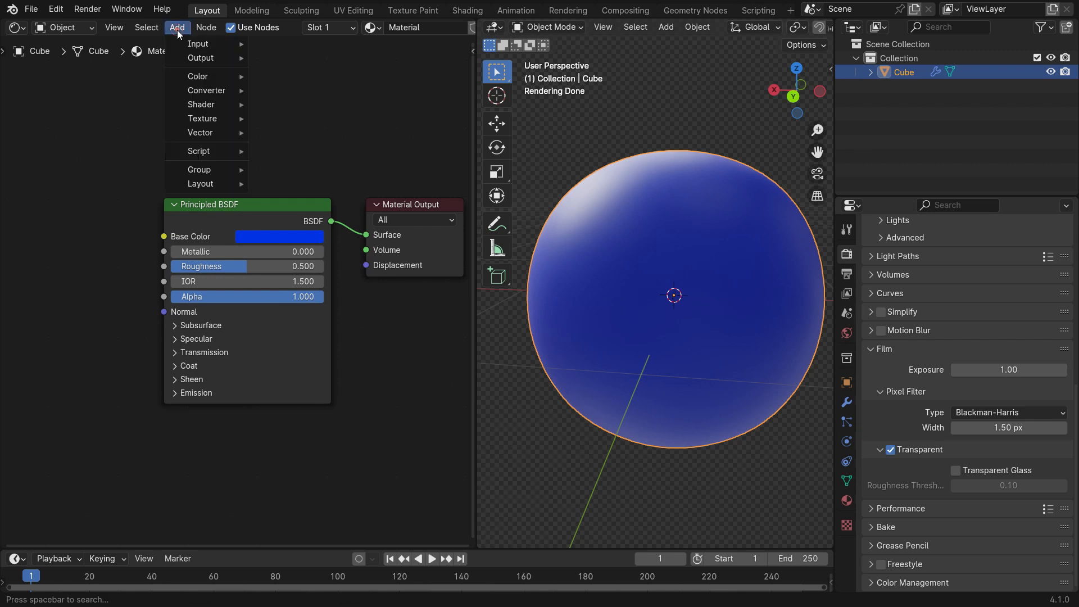
{"action": "mouse_move", "coordinate": [194, 118]}
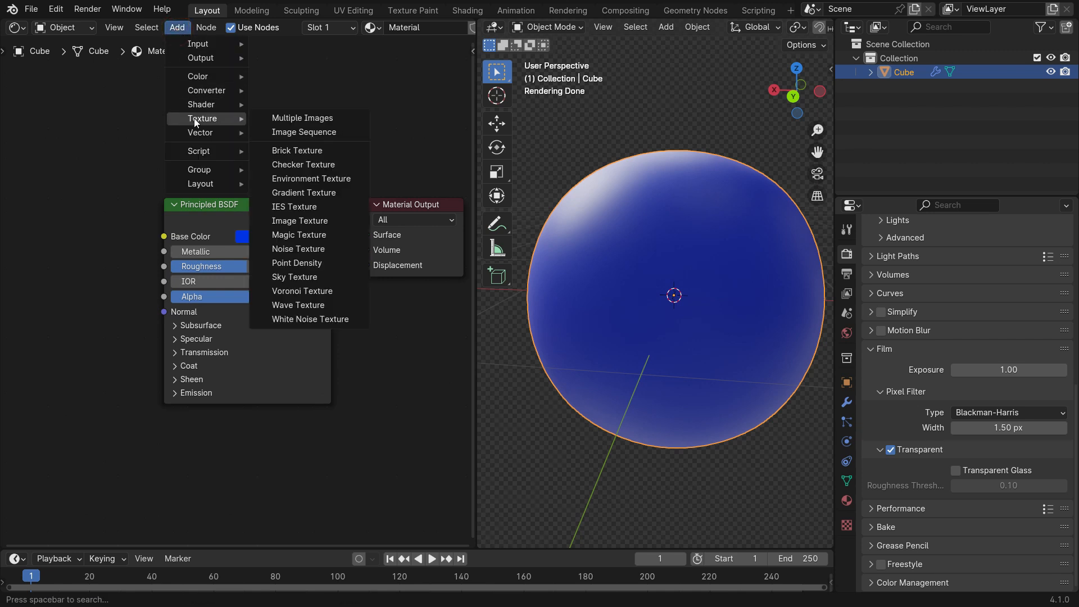
{"action": "left_click", "coordinate": [299, 221]}
{"action": "left_click", "coordinate": [106, 231]}
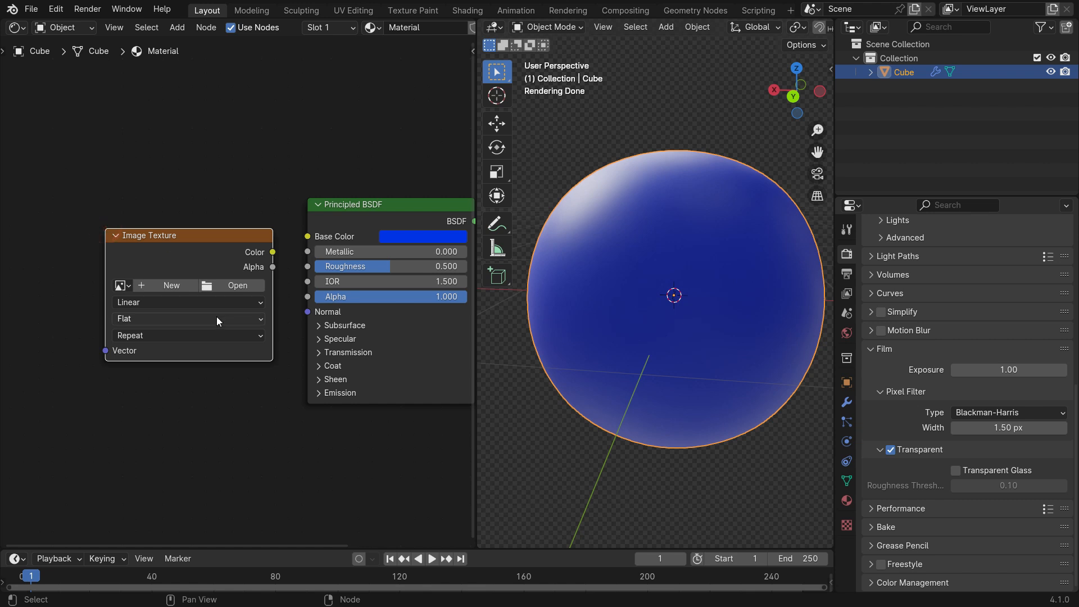
{"action": "scroll", "coordinate": [264, 303], "scroll_direction": "up", "scroll_amount": 1}
{"action": "left_click_drag", "start_coordinate": [272, 248], "coordinate": [312, 230]}
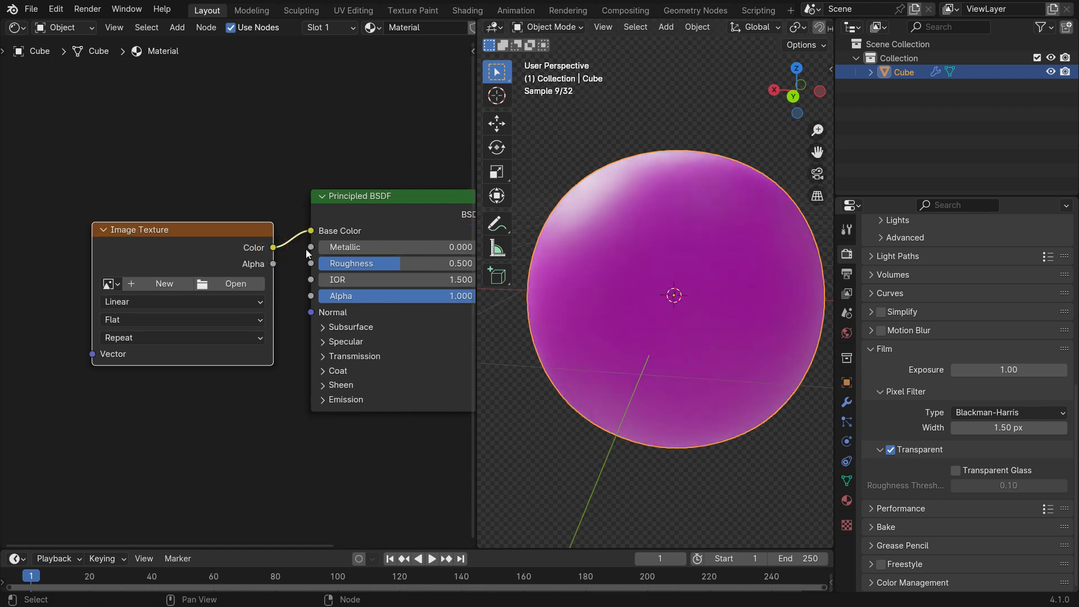
Step: Load the image slab_tiles_diff_2k.jpg into the Image Texture node
{"action": "left_click", "coordinate": [230, 283]}
{"action": "left_click", "coordinate": [331, 240]}
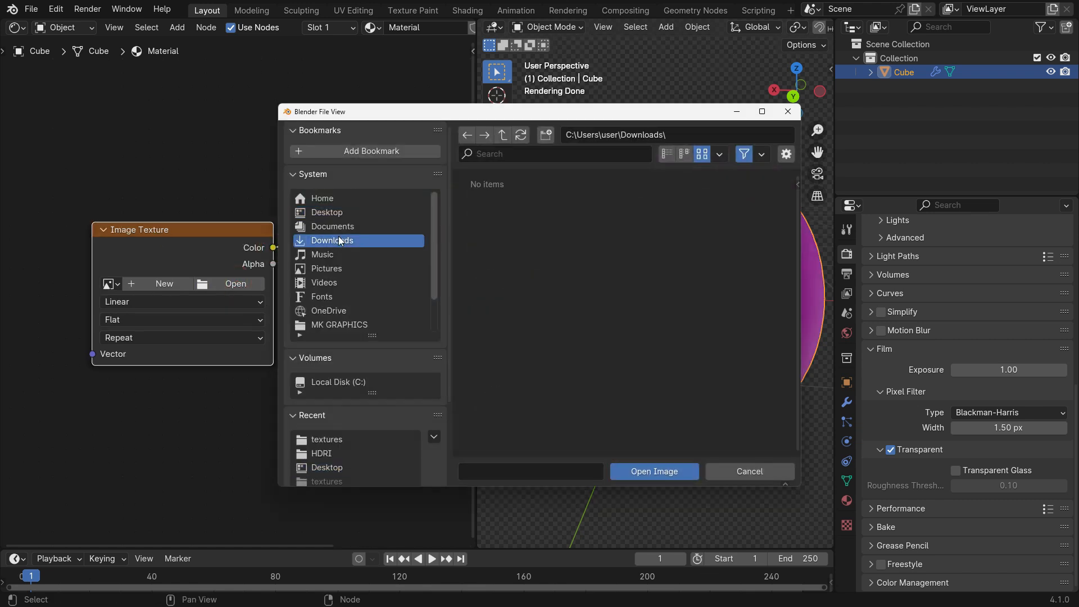
{"action": "double_click", "coordinate": [482, 225]}
{"action": "double_click", "coordinate": [482, 225]}
{"action": "left_click", "coordinate": [509, 342]}
{"action": "left_click", "coordinate": [632, 472]}
{"action": "middle_click_drag", "start_coordinate": [631, 470], "coordinate": [522, 241]}
{"action": "scroll", "coordinate": [328, 295], "scroll_direction": "down", "scroll_amount": 1}
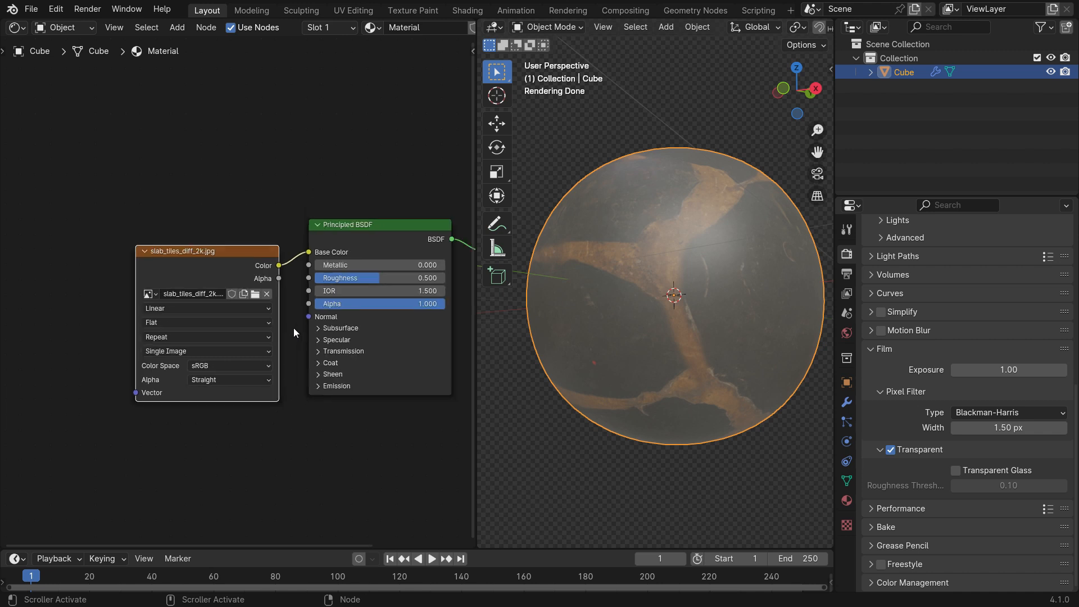
Step: Attach Mapping and Texture Coordinate nodes to the slab tiles Image Texture using Node Wrangler
{"action": "left_click", "coordinate": [224, 252]}
{"action": "key", "text": "ctrl+t"}
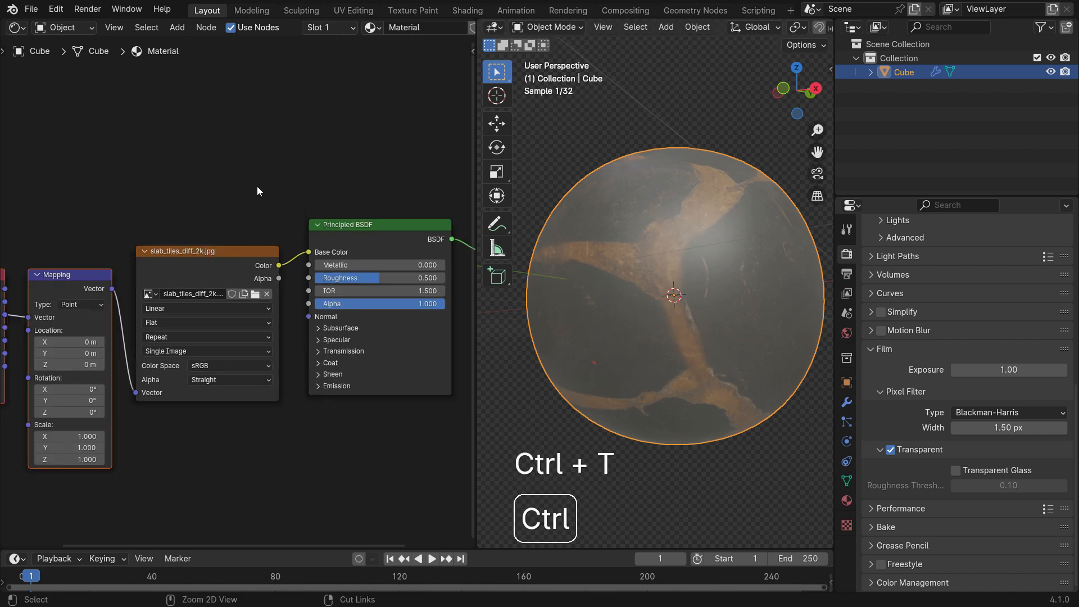
{"action": "middle_click_drag", "start_coordinate": [190, 355], "coordinate": [341, 325]}
{"action": "scroll", "coordinate": [231, 389], "scroll_direction": "up", "scroll_amount": 1}
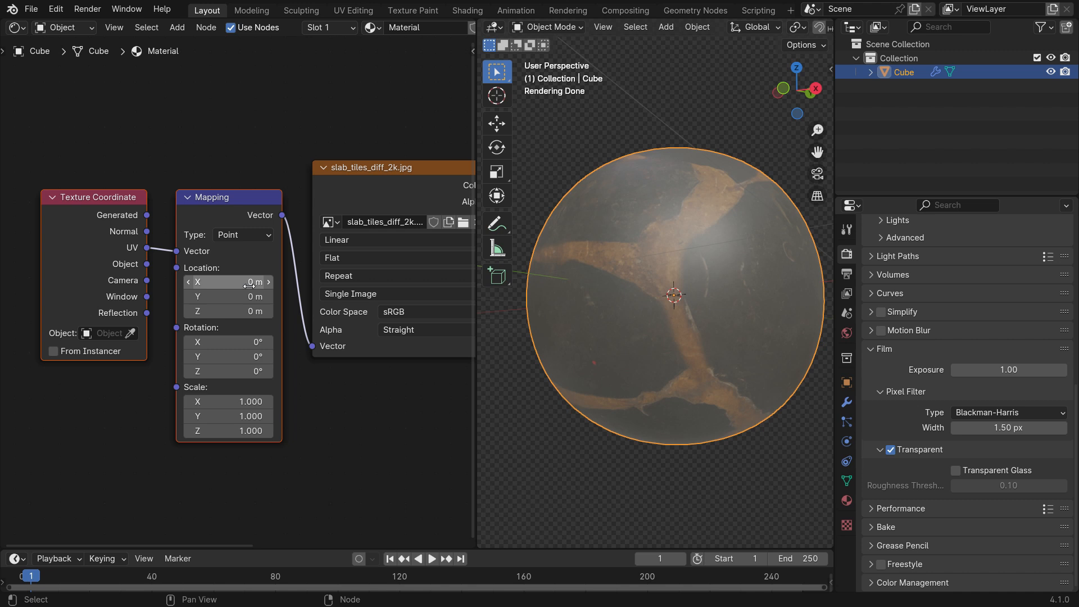
Step: Search the add-on preferences for "node" to check whether Node Wrangler is enabled, and close the preferences
{"action": "left_click", "coordinate": [55, 9]}
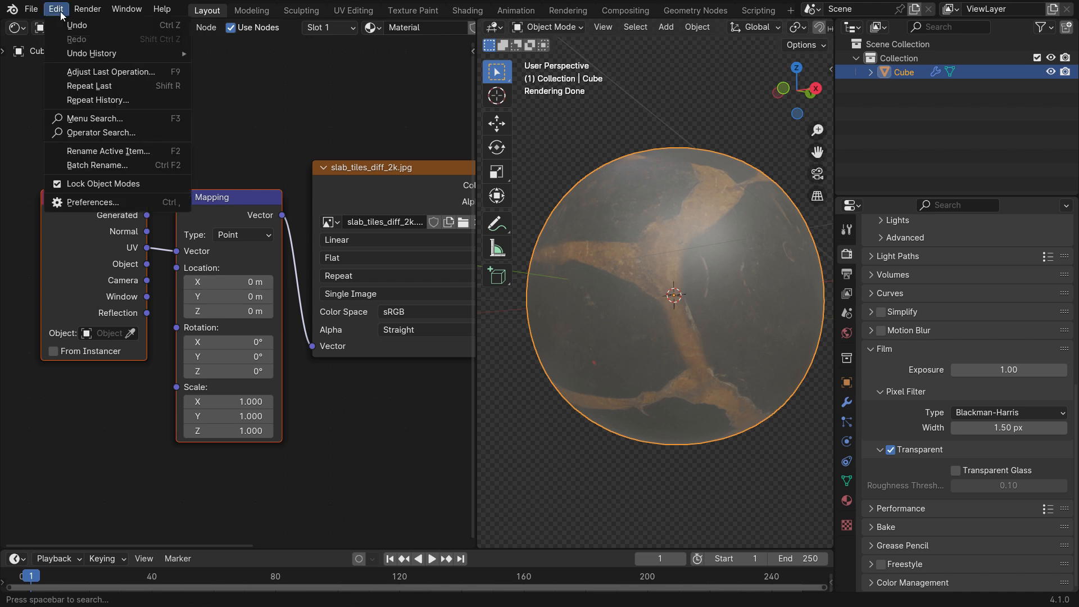
{"action": "left_click", "coordinate": [129, 201]}
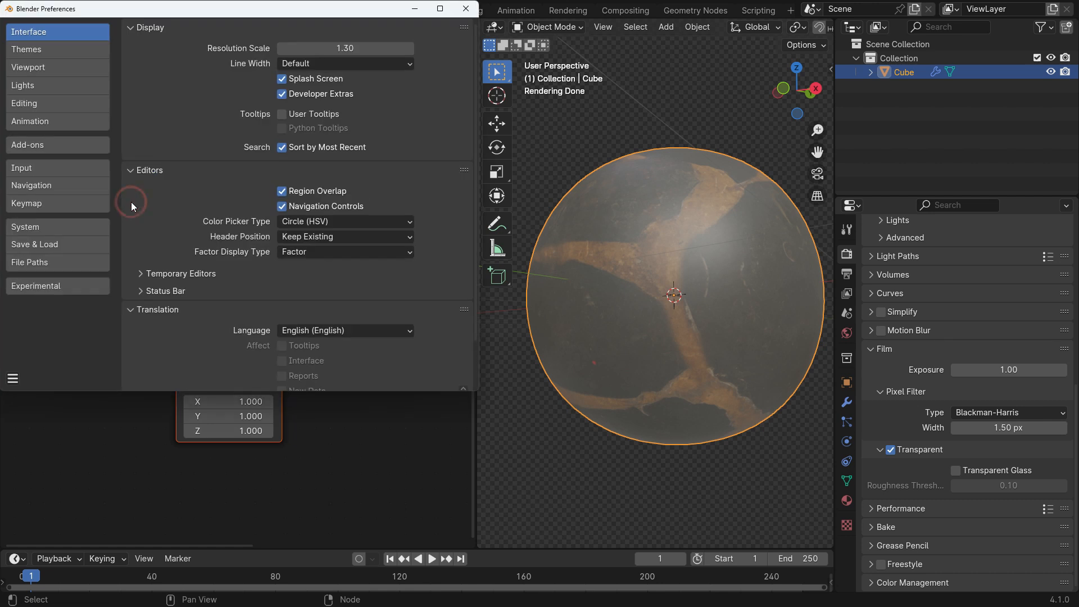
{"action": "left_click", "coordinate": [71, 149]}
{"action": "left_click", "coordinate": [385, 47]}
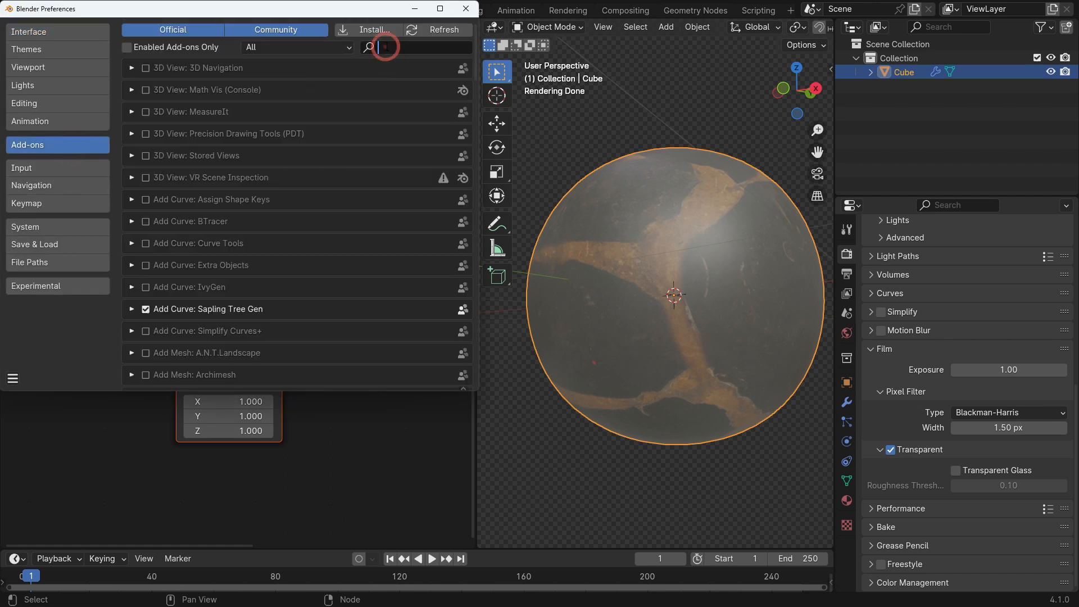
{"action": "type", "text": "node"}
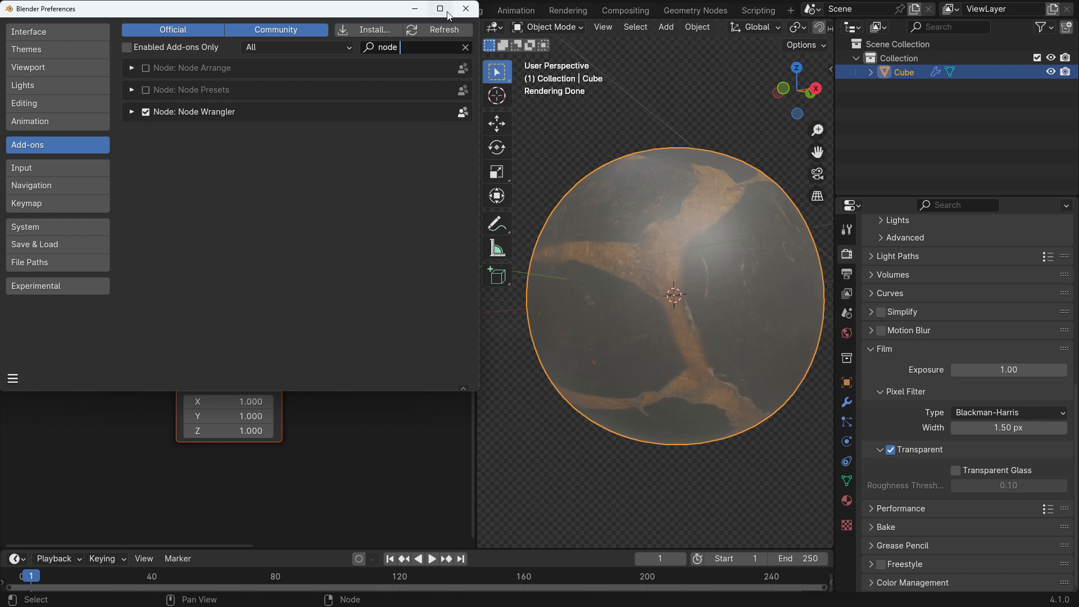
{"action": "left_click", "coordinate": [466, 9]}
Step: Set the Mapping node's X, Y and Z scale to 7.200
{"action": "scroll", "coordinate": [262, 443], "scroll_direction": "up", "scroll_amount": 1}
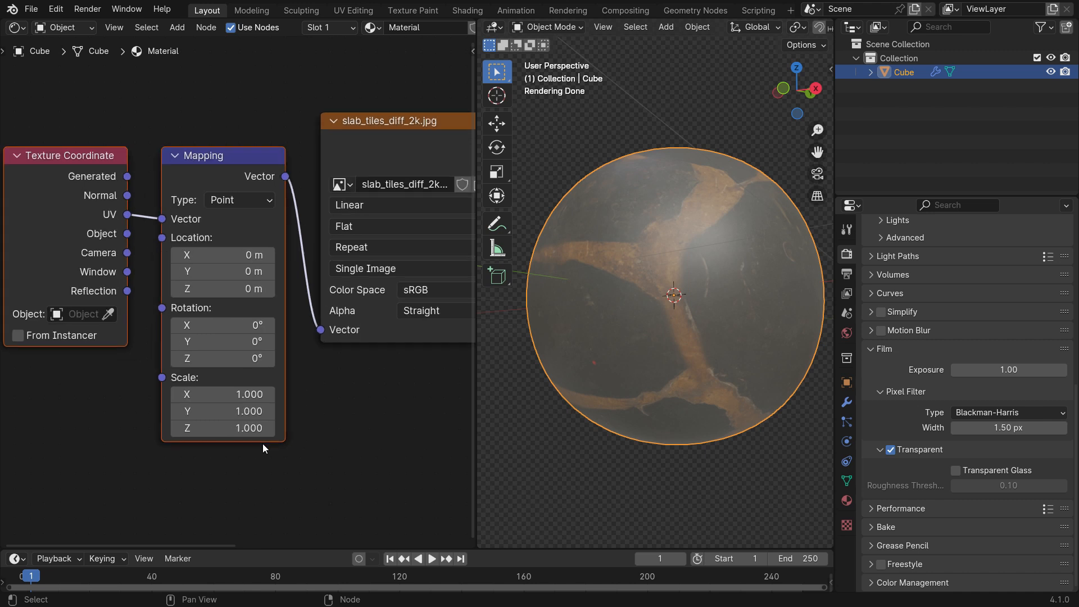
{"action": "left_click_drag", "start_coordinate": [223, 427], "coordinate": [259, 427]}
{"action": "middle_click_drag", "start_coordinate": [719, 281], "coordinate": [771, 284]}
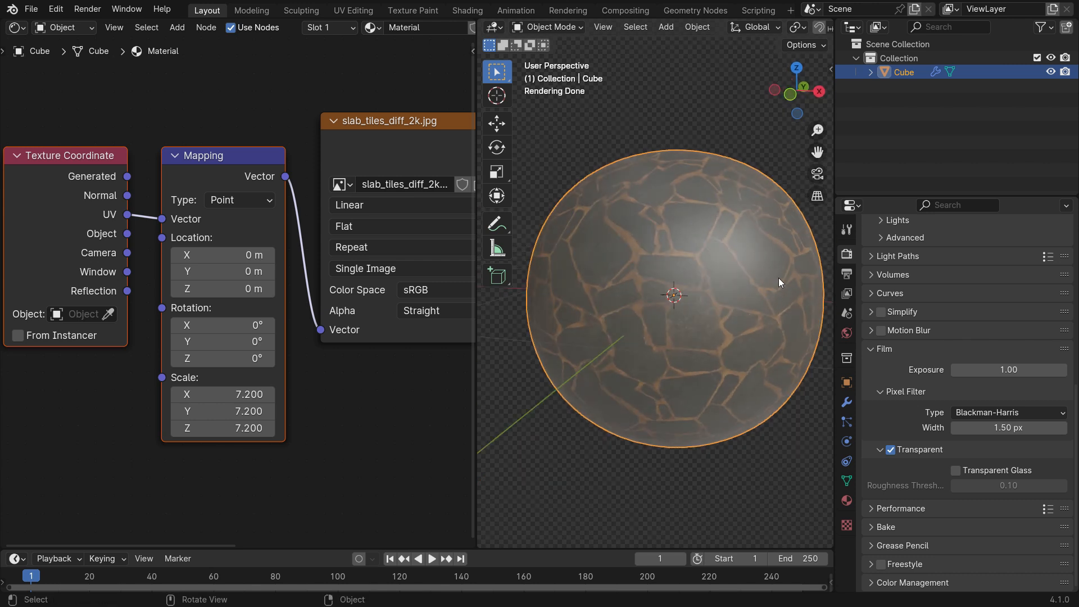
Step: Delete the Texture Coordinate, Mapping and slab tiles Image Texture nodes
{"action": "scroll", "coordinate": [154, 305], "scroll_direction": "down", "scroll_amount": 4}
{"action": "left_click_drag", "start_coordinate": [84, 174], "coordinate": [321, 407]}
{"action": "key", "text": "Delete"}
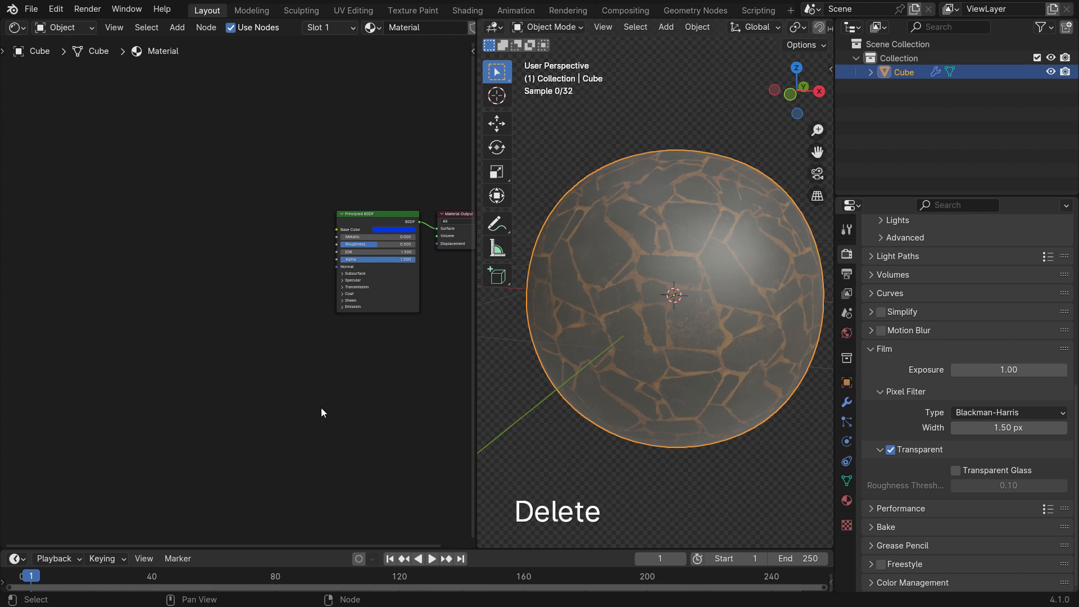
Step: Try the Principled BSDF roughness at 0.000, and set it to 1.000
{"action": "key", "text": "Home"}
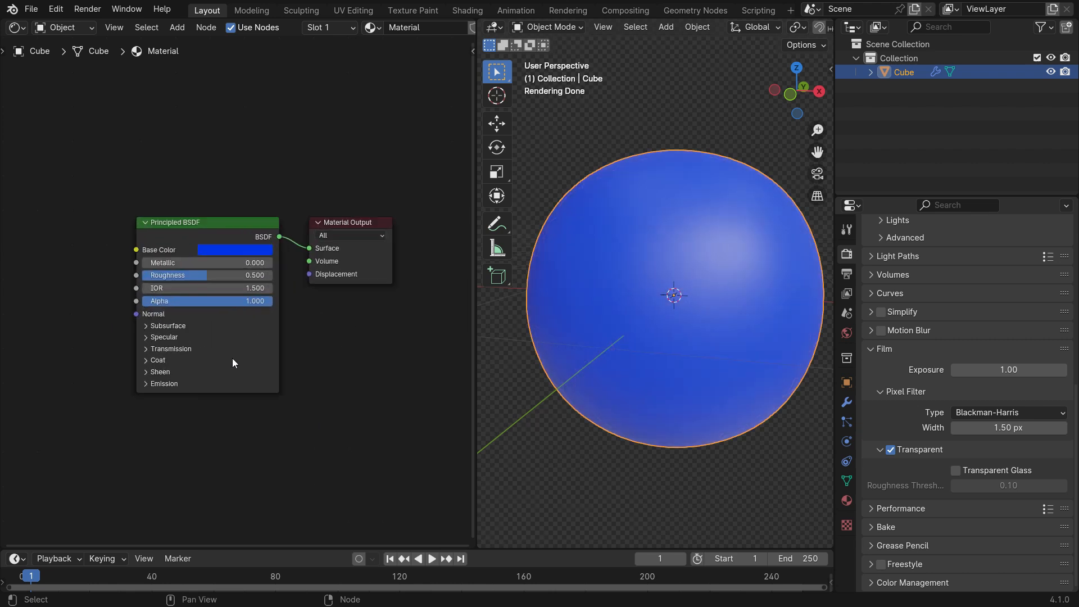
{"action": "scroll", "coordinate": [232, 358], "scroll_direction": "up", "scroll_amount": 3}
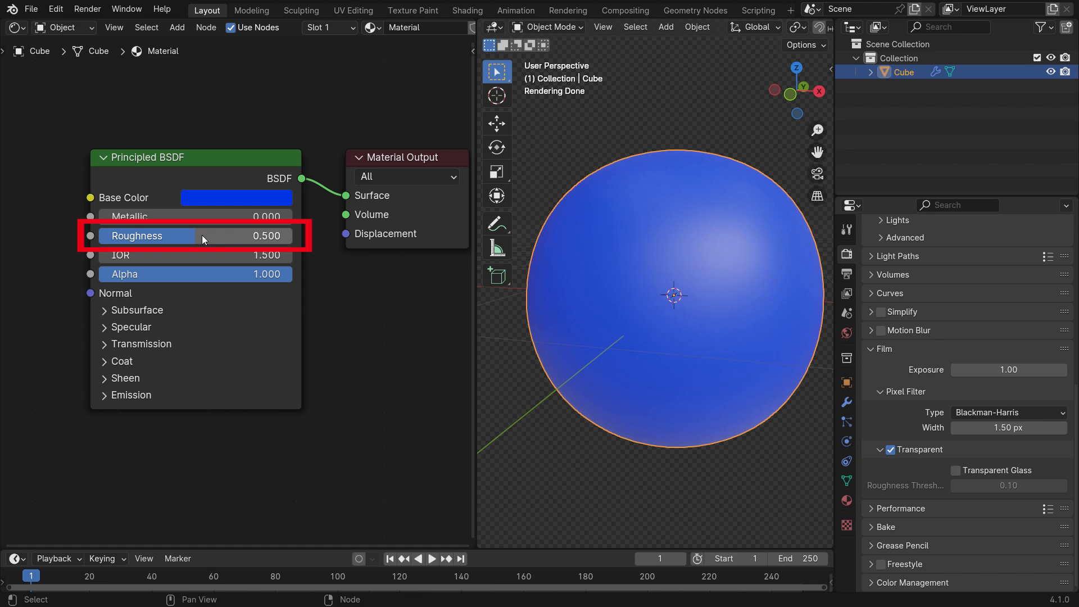
{"action": "left_click_drag", "start_coordinate": [201, 235], "coordinate": [99, 235]}
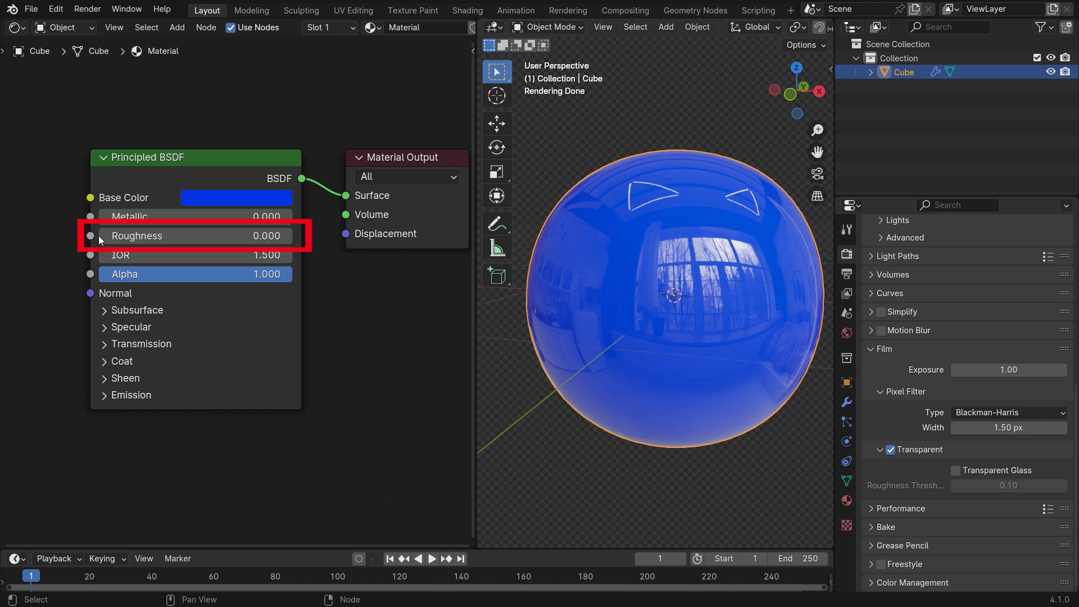
{"action": "left_click_drag", "start_coordinate": [99, 235], "coordinate": [293, 241]}
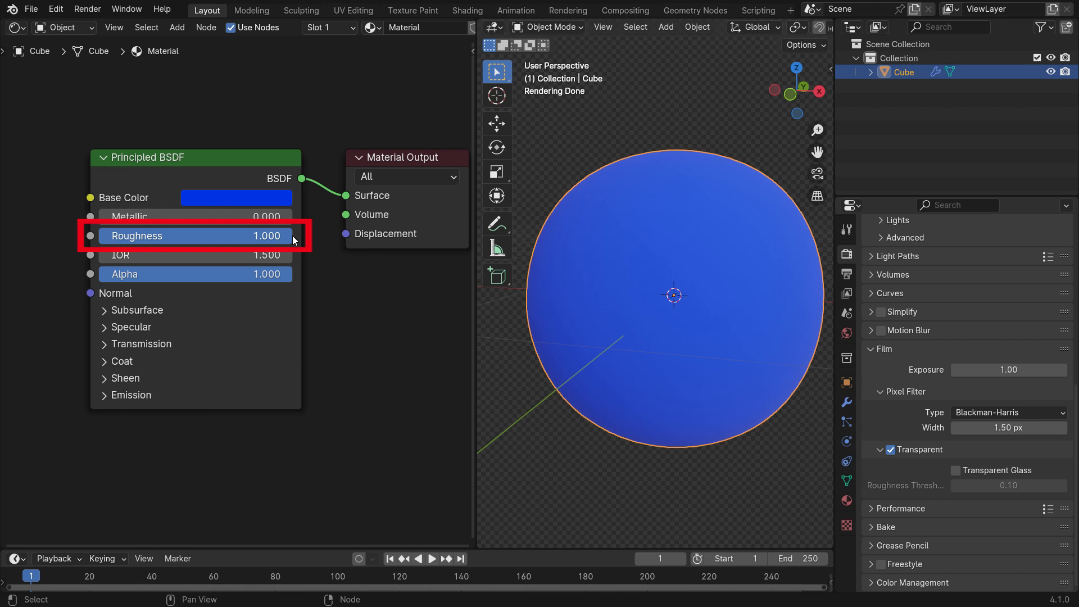
Step: Add a Noise Texture node in the free space before the Principled BSDF
{"action": "middle_click_drag", "start_coordinate": [192, 255], "coordinate": [337, 309]}
{"action": "key", "text": "shift+a"}
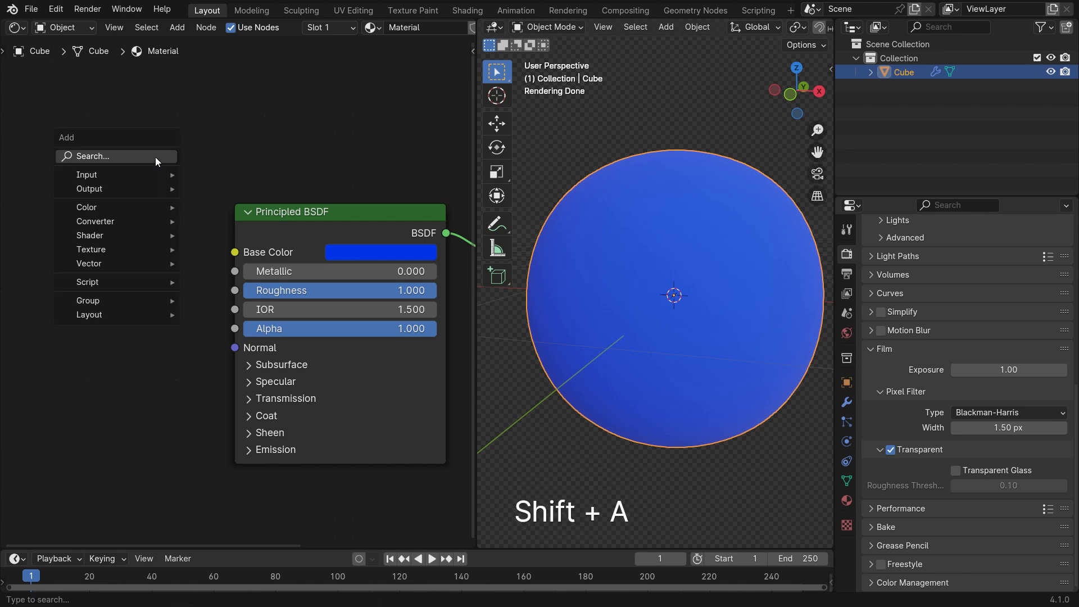
{"action": "left_click", "coordinate": [155, 157]}
{"action": "type", "text": "noise"}
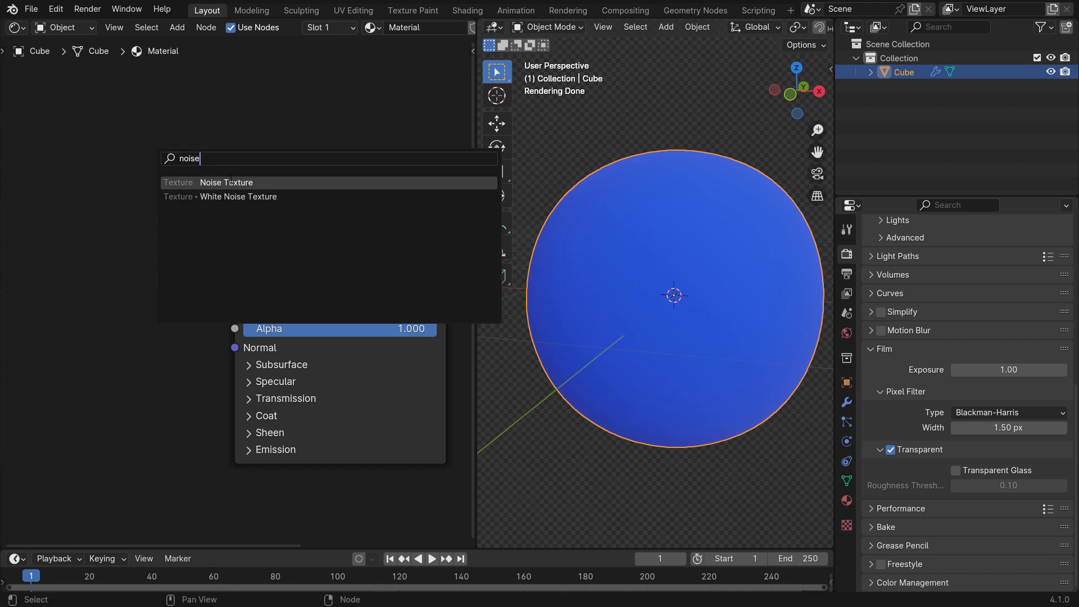
{"action": "left_click", "coordinate": [231, 182]}
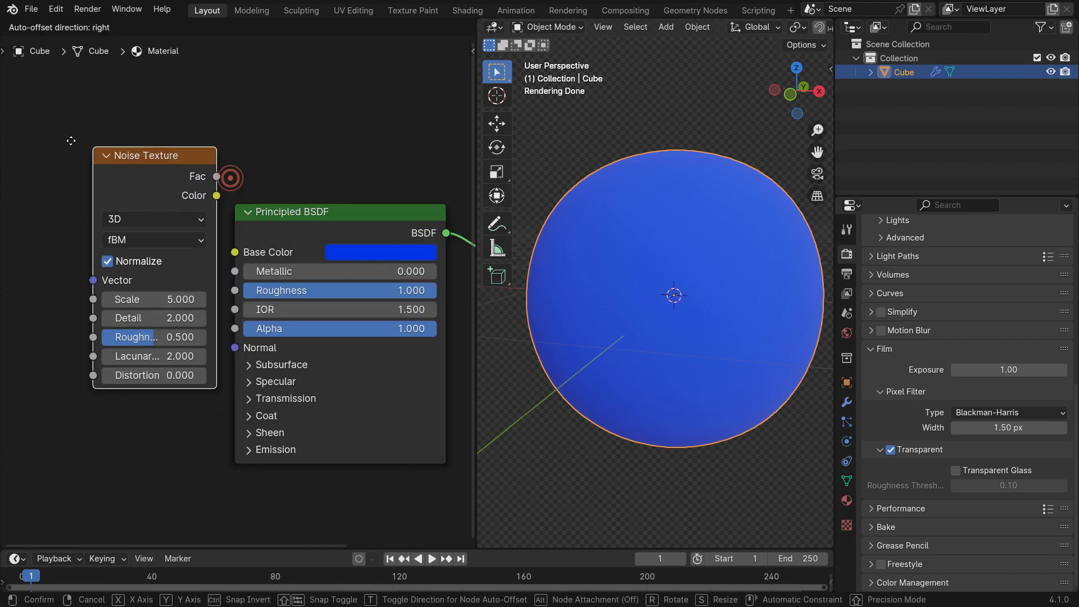
{"action": "left_click", "coordinate": [25, 198]}
Step: Add a Color Ramp node next to the Noise Texture
{"action": "key", "text": "shift+a"}
{"action": "type", "text": "colo"}
{"action": "left_click", "coordinate": [242, 171]}
{"action": "left_click", "coordinate": [175, 221]}
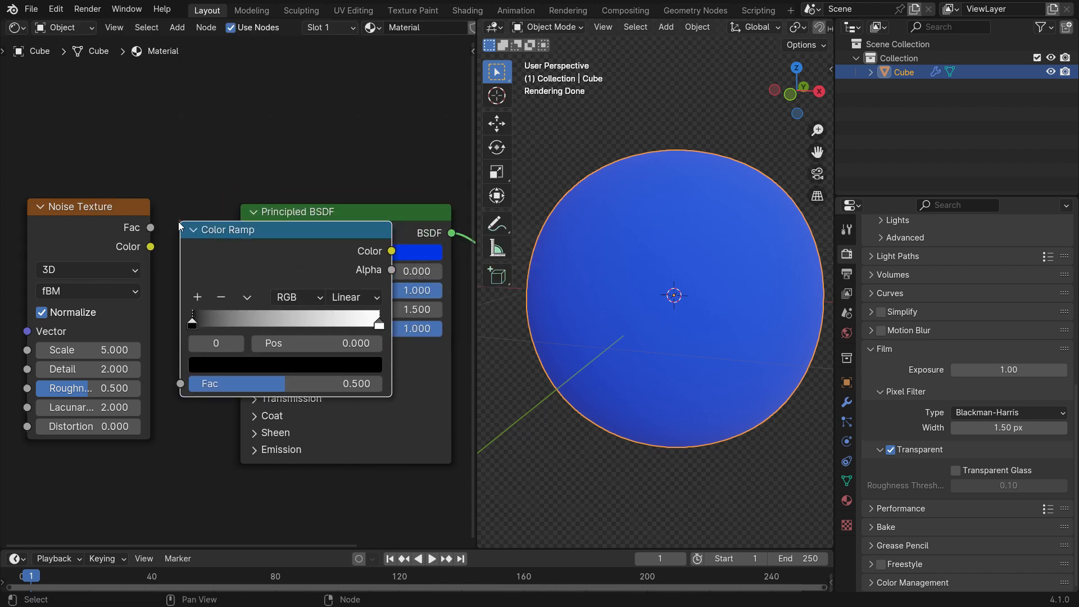
Step: Move the Principled BSDF and Material Output nodes away from the Color Ramp to make room between them
{"action": "scroll", "coordinate": [113, 227], "scroll_direction": "down", "scroll_amount": 6}
{"action": "left_click_drag", "start_coordinate": [298, 188], "coordinate": [360, 247]}
{"action": "scroll", "coordinate": [197, 372], "scroll_direction": "down", "scroll_amount": 4}
{"action": "key", "text": "g"}
{"action": "left_click", "coordinate": [364, 392]}
{"action": "scroll", "coordinate": [152, 281], "scroll_direction": "up", "scroll_amount": 5}
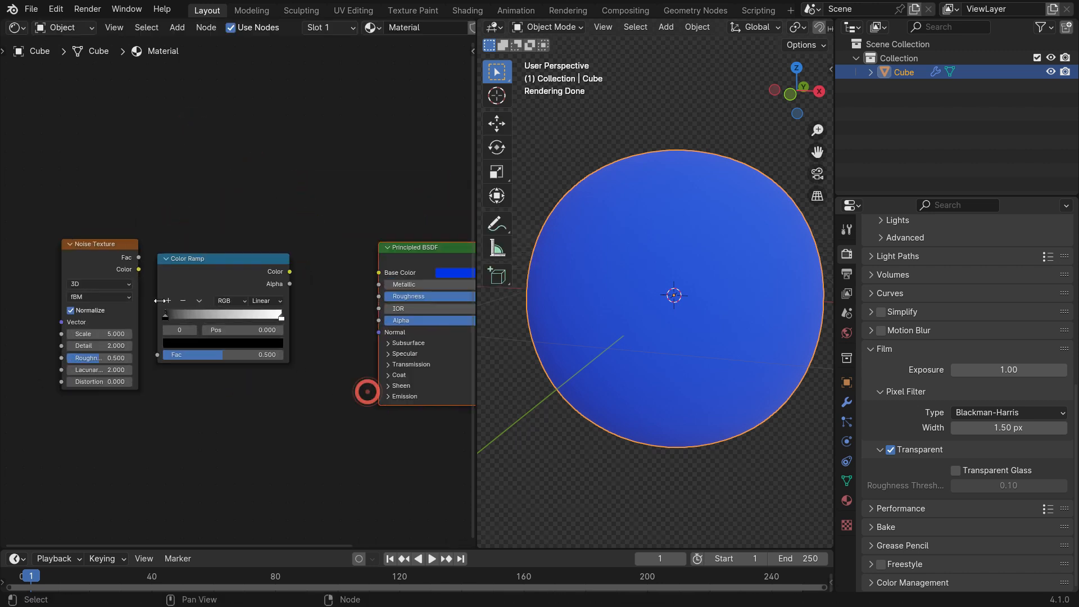
Step: Connect the Noise Texture's Fac output to the Color Ramp's Fac input and preview the Color Ramp on the sphere
{"action": "left_click_drag", "start_coordinate": [121, 240], "coordinate": [154, 418]}
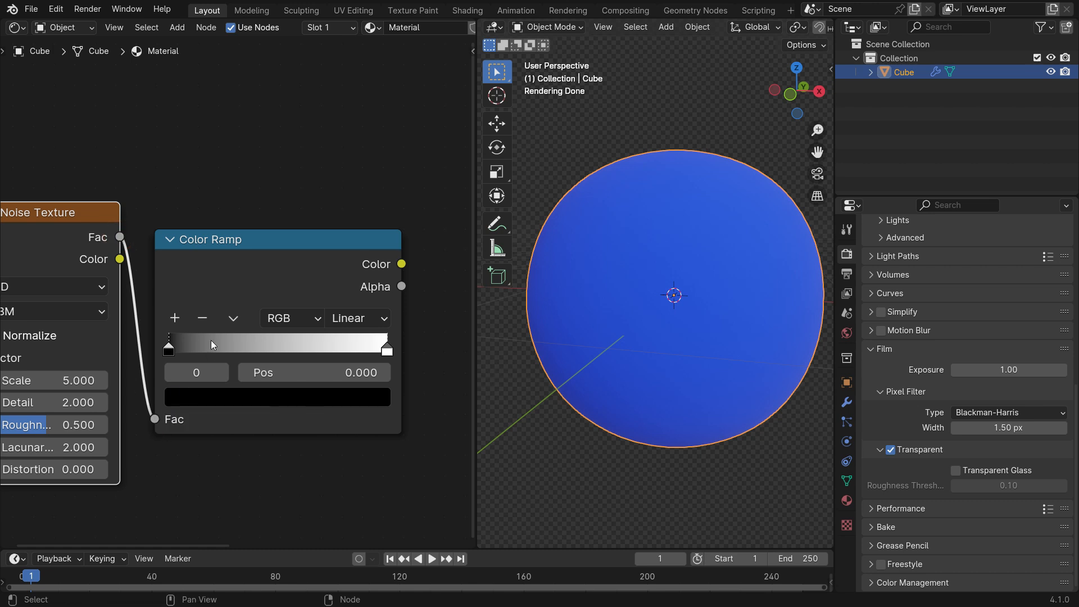
{"action": "scroll", "coordinate": [225, 326], "scroll_direction": "down", "scroll_amount": 2}
{"action": "left_click", "coordinate": [275, 261]}
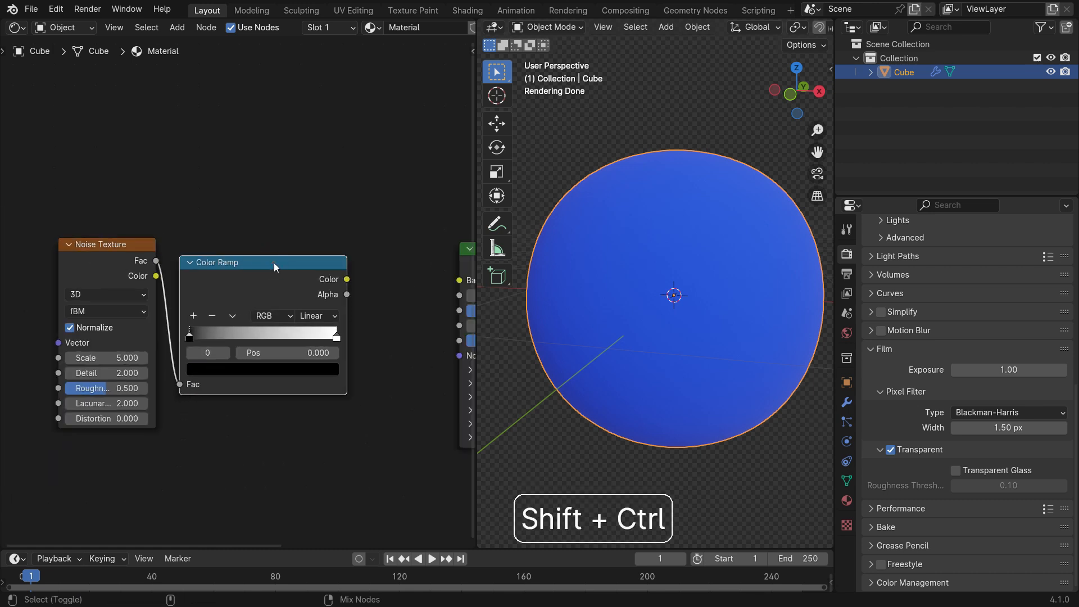
{"action": "left_click", "coordinate": [274, 262], "text": "ctrl+shift"}
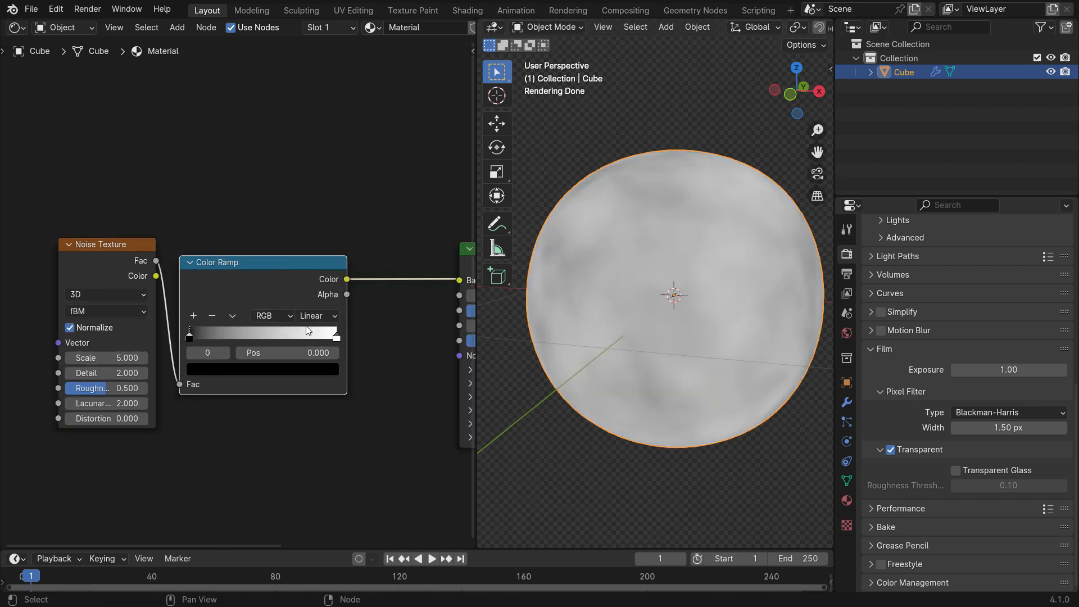
Step: Set the Color Ramp's interpolation to Constant and move its white stop to about 0.495
{"action": "left_click", "coordinate": [319, 315]}
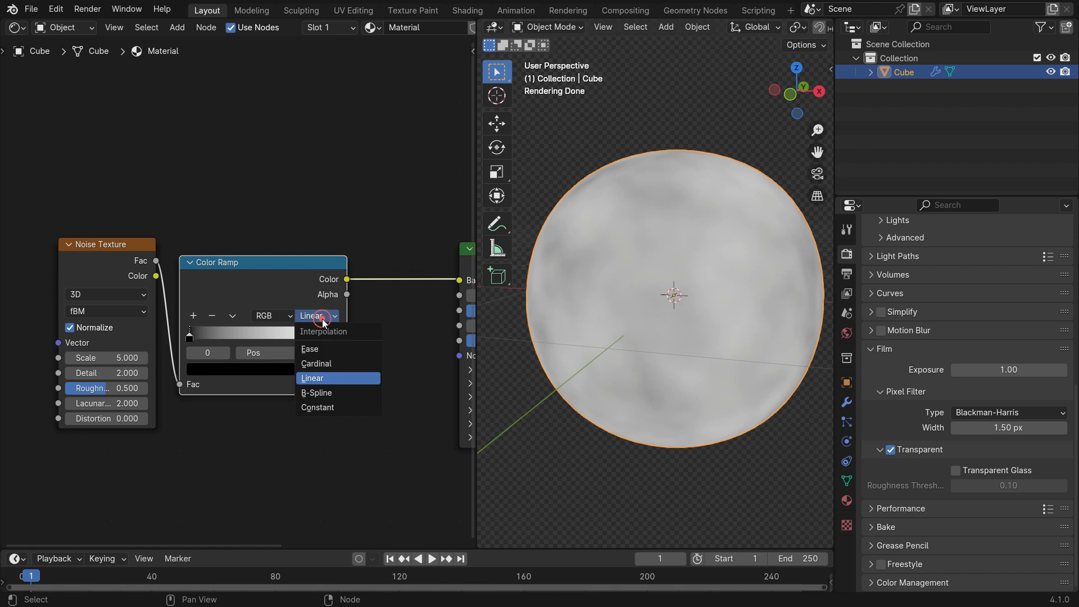
{"action": "left_click", "coordinate": [326, 406]}
{"action": "left_click_drag", "start_coordinate": [335, 338], "coordinate": [259, 348]}
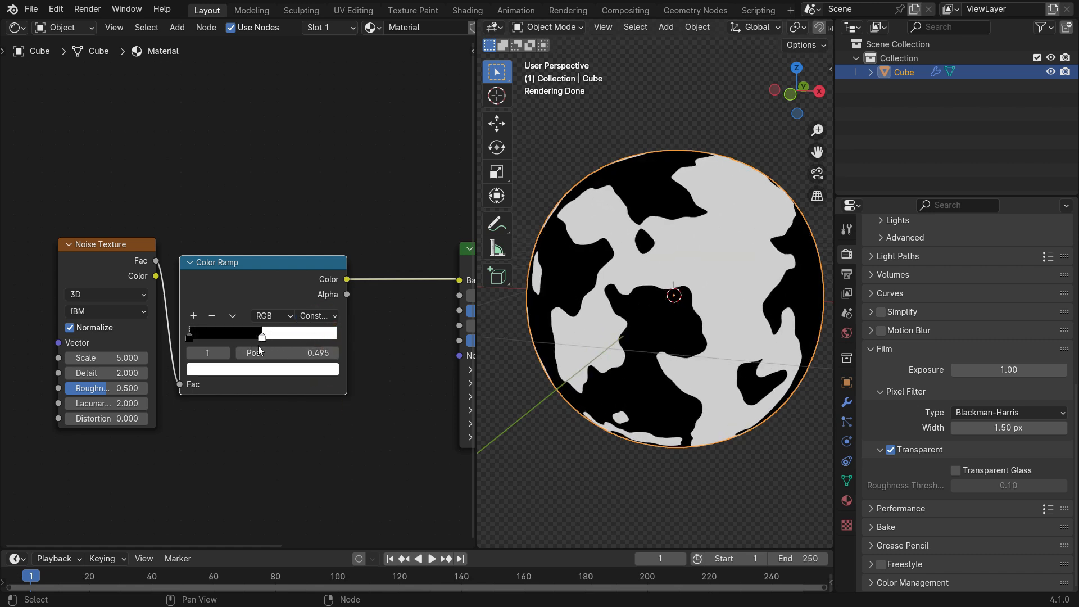
Step: Increase the Noise Texture's scale to about 17.4
{"action": "left_click_drag", "start_coordinate": [110, 359], "coordinate": [181, 359]}
{"action": "scroll", "coordinate": [148, 314], "scroll_direction": "down", "scroll_amount": 3}
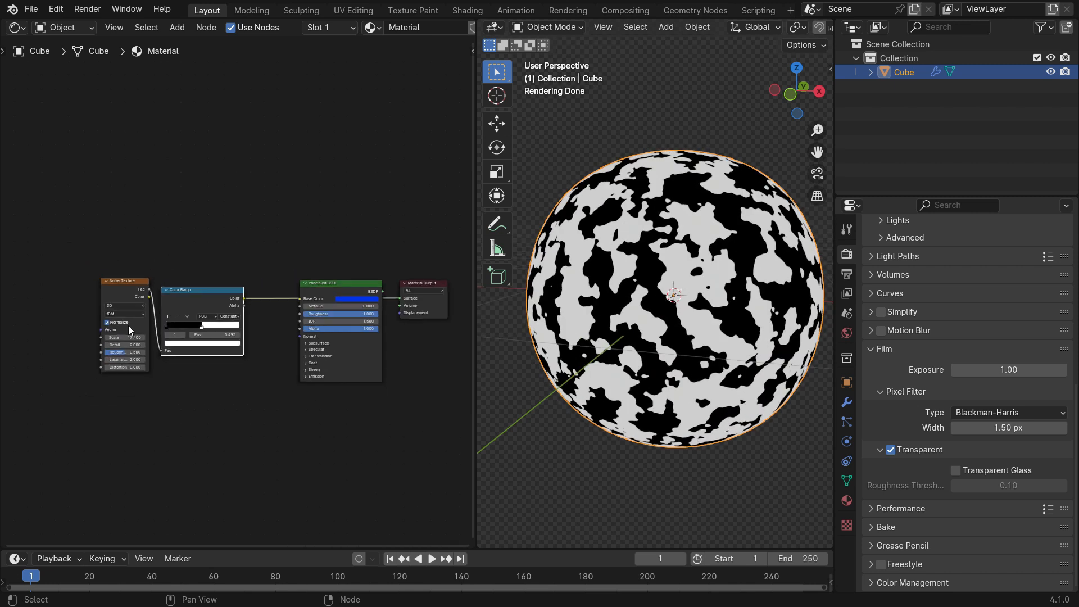
Step: Cut the Color Ramp's preview link and connect its Color output to the Principled BSDF's Roughness input
{"action": "scroll", "coordinate": [264, 296], "scroll_direction": "up", "scroll_amount": 2}
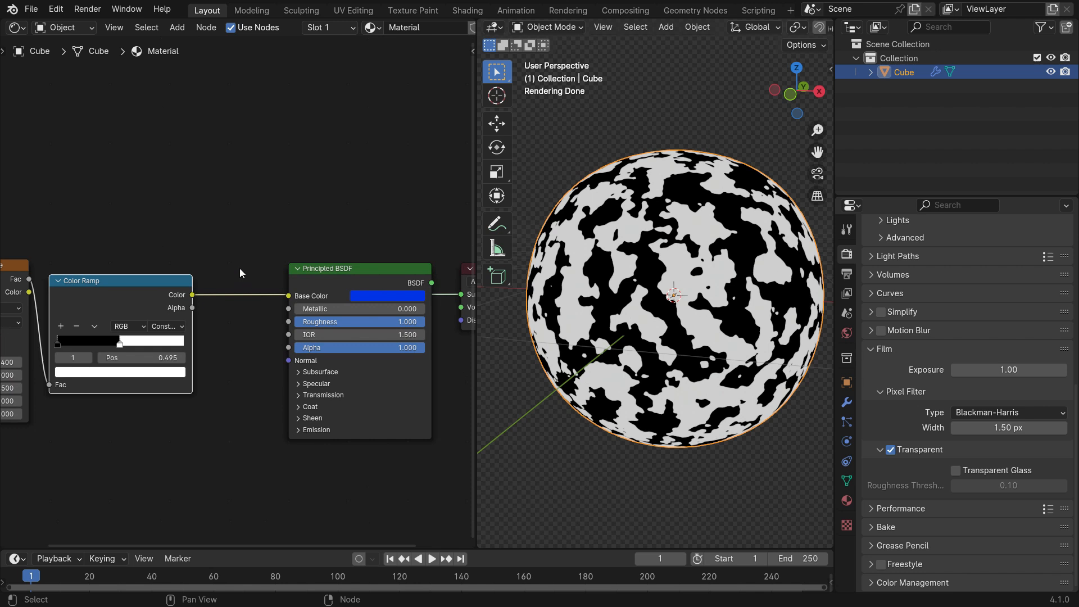
{"action": "right_click_drag", "start_coordinate": [240, 267], "coordinate": [209, 308], "text": "ctrl"}
{"action": "left_click_drag", "start_coordinate": [192, 294], "coordinate": [291, 323]}
Step: Connect the Principled BSDF's BSDF output to the Material Output's Surface input
{"action": "scroll", "coordinate": [292, 322], "scroll_direction": "down", "scroll_amount": 3}
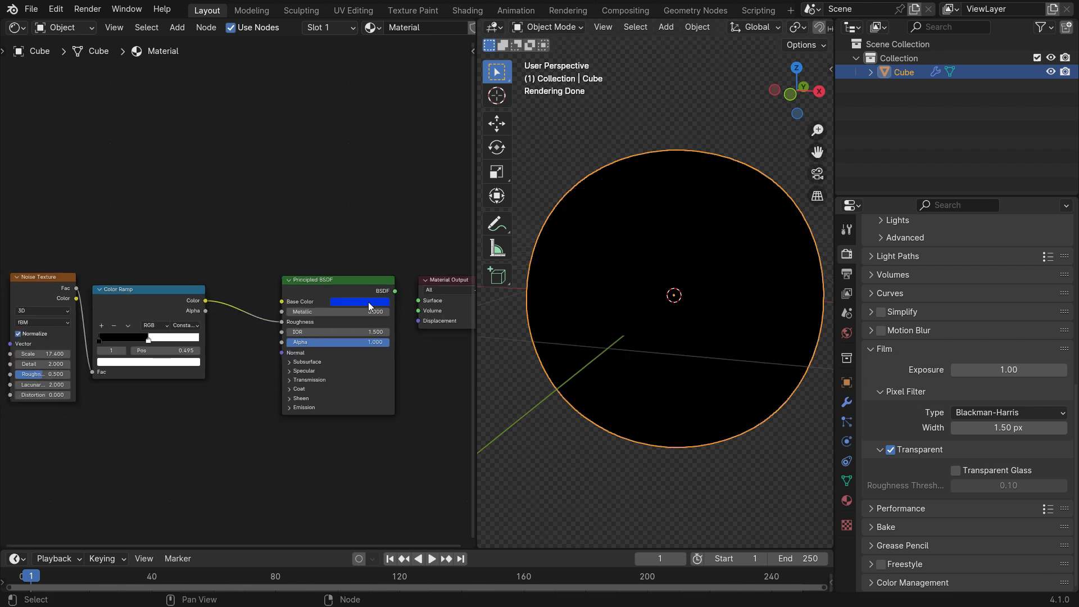
{"action": "scroll", "coordinate": [416, 297], "scroll_direction": "up", "scroll_amount": 2}
{"action": "left_click_drag", "start_coordinate": [393, 290], "coordinate": [419, 302]}
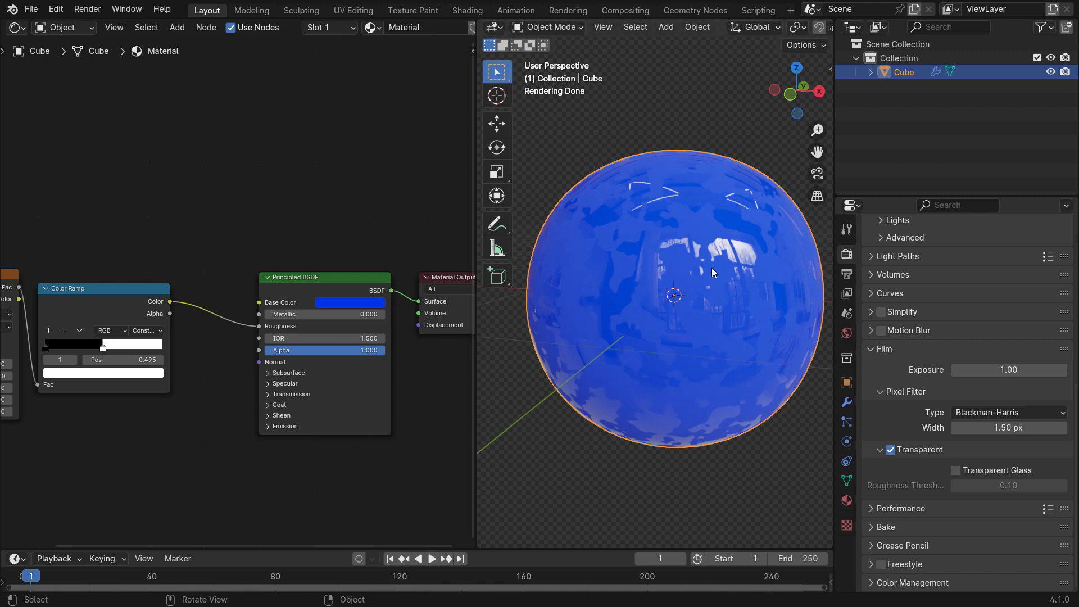
Step: Inspect the sphere's roughness patches, comparing the Color Ramp preview with the Principled BSDF preview
{"action": "scroll", "coordinate": [309, 318], "scroll_direction": "down", "scroll_amount": 2}
{"action": "middle_click_drag", "start_coordinate": [720, 295], "coordinate": [687, 290]}
{"action": "scroll", "coordinate": [675, 270], "scroll_direction": "up", "scroll_amount": 3}
{"action": "left_click", "coordinate": [202, 301], "text": "ctrl+shift"}
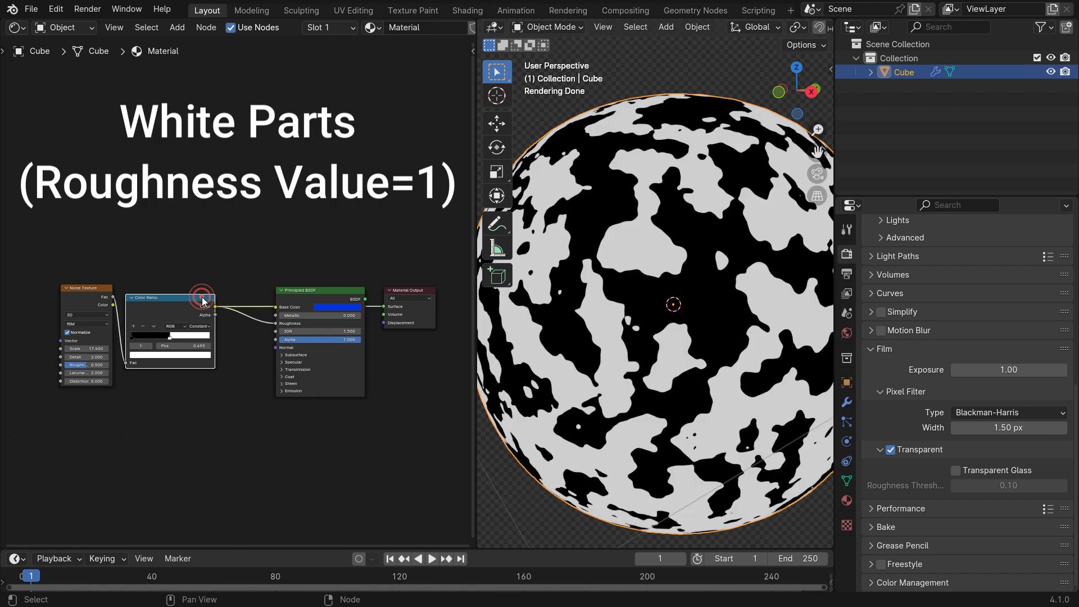
{"action": "left_click", "coordinate": [331, 291], "text": "ctrl+shift"}
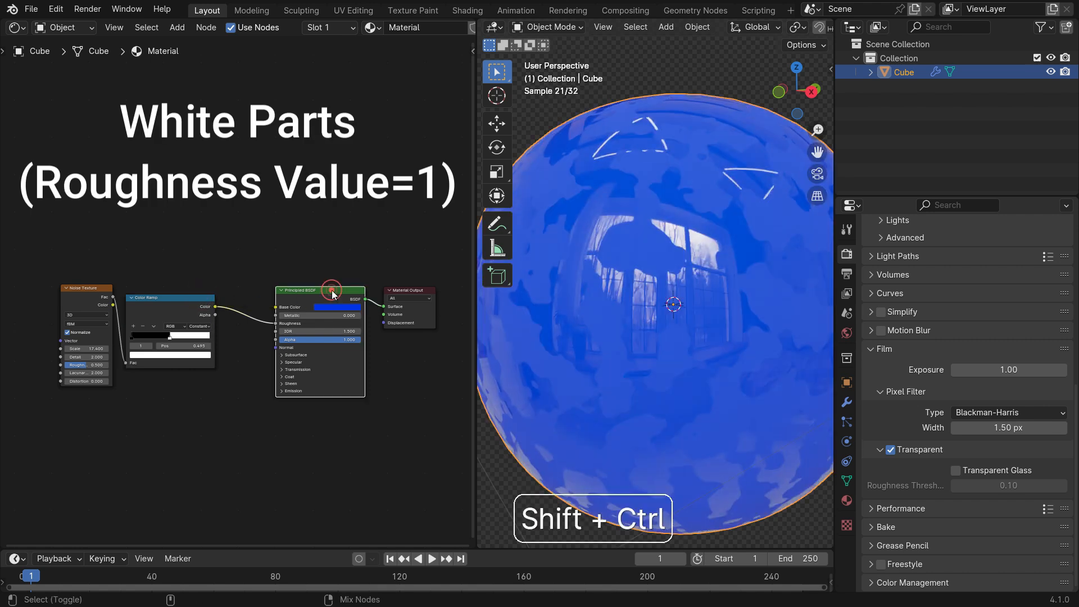
Step: Adjust the Color Ramp's white stop to about 0.509 and check the sphere's reflections
{"action": "scroll", "coordinate": [169, 340], "scroll_direction": "up", "scroll_amount": 2}
{"action": "mouse_move", "coordinate": [170, 343]}
{"action": "left_mouse_down"}
{"action": "mouse_move", "coordinate": [189, 341]}
{"action": "mouse_move", "coordinate": [160, 341]}
{"action": "mouse_move", "coordinate": [189, 342]}
{"action": "left_mouse_up"}
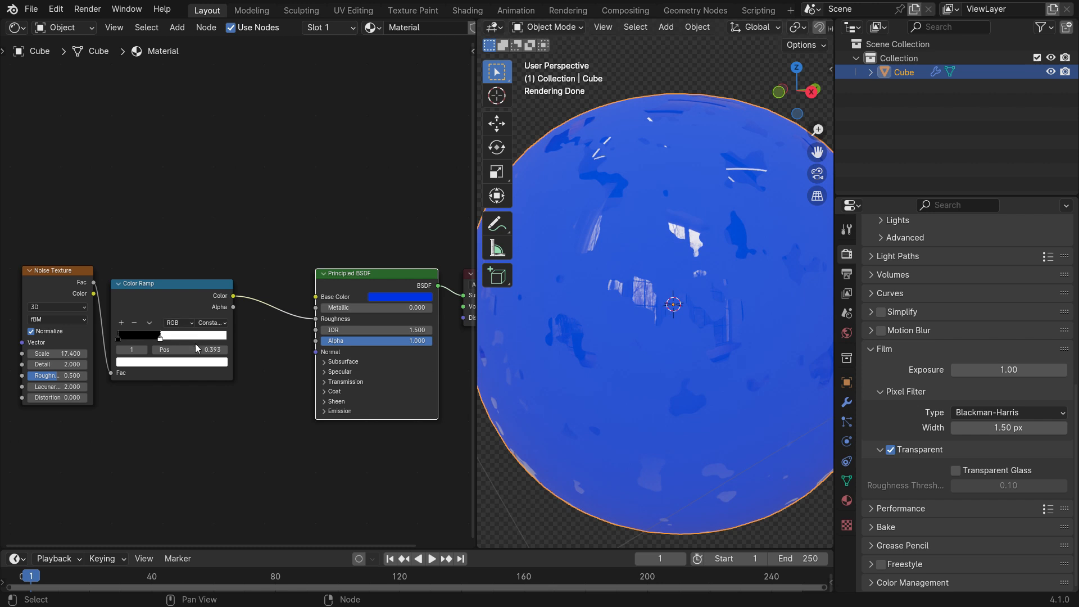
{"action": "scroll", "coordinate": [607, 250], "scroll_direction": "down", "scroll_amount": 2}
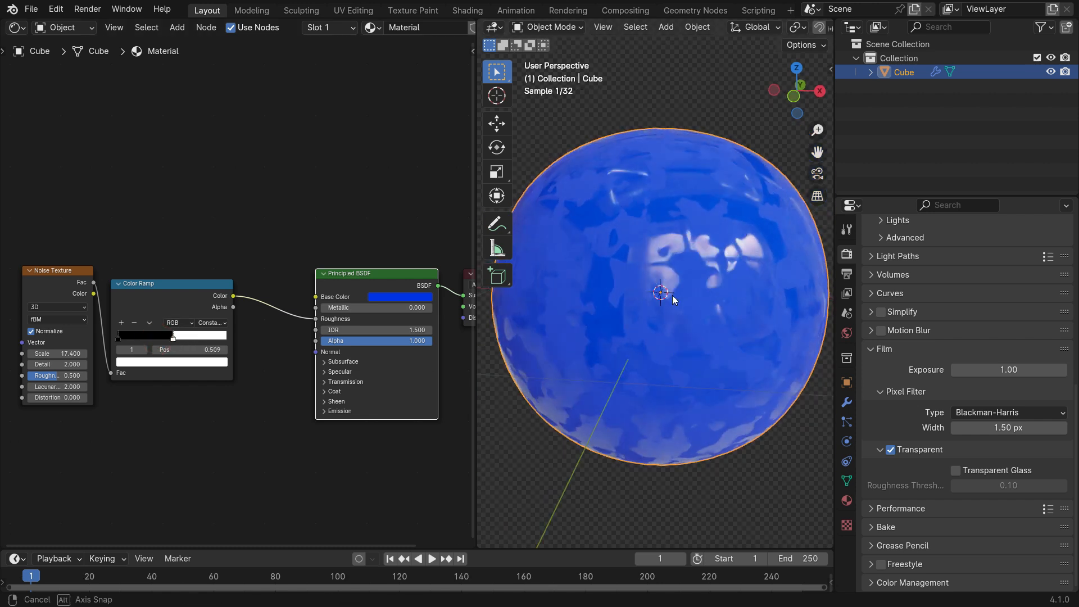
{"action": "middle_click_drag", "start_coordinate": [673, 294], "coordinate": [648, 292]}
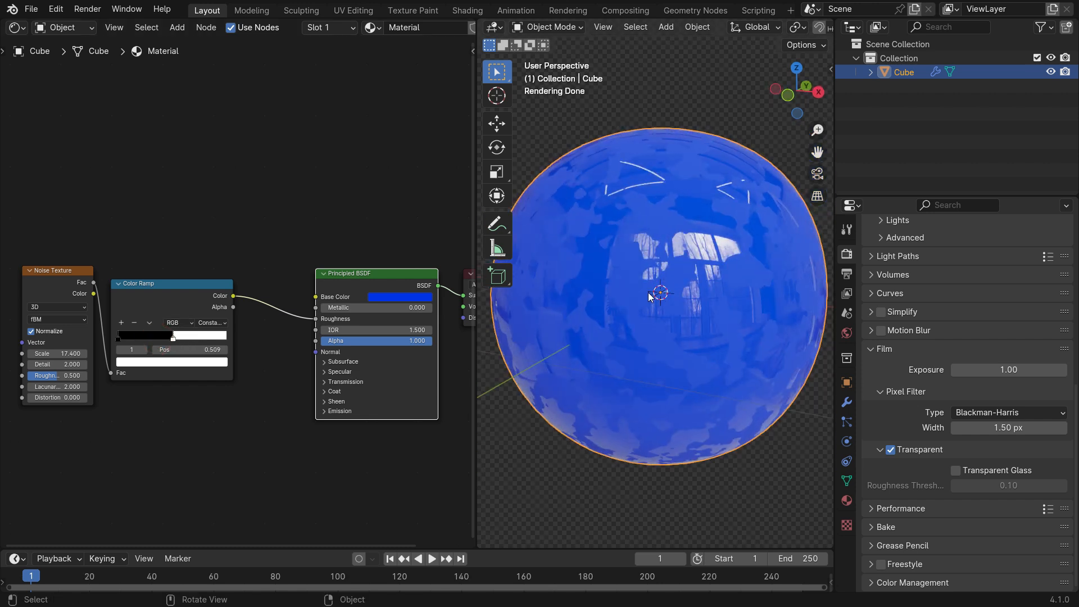
Step: Disconnect the Color Ramp from the Principled BSDF's Roughness and set Roughness to about 0.211
{"action": "right_click_drag", "start_coordinate": [291, 268], "coordinate": [282, 356], "text": "ctrl"}
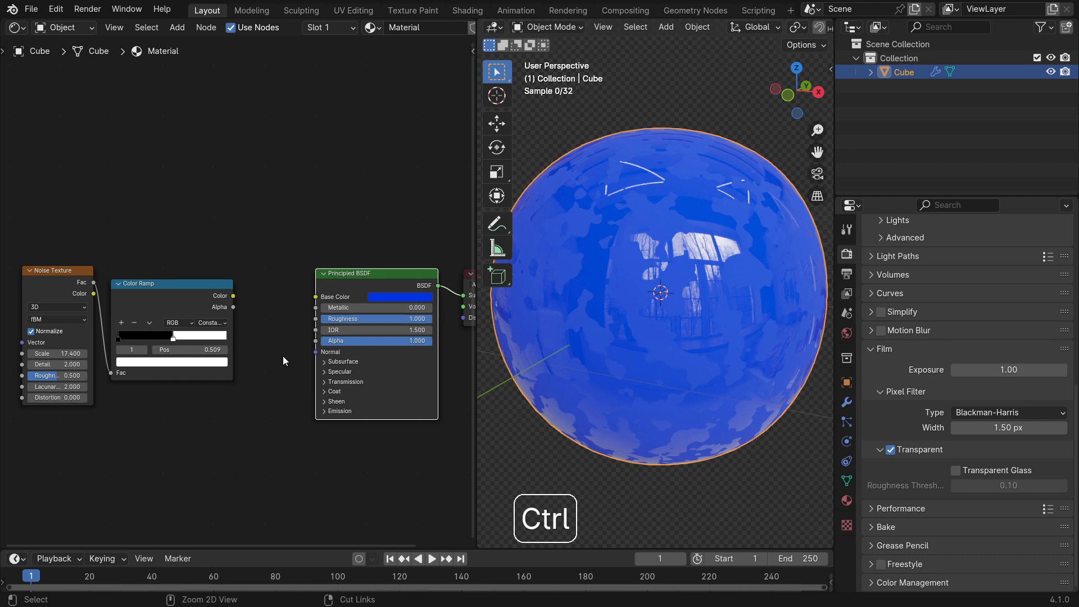
{"action": "scroll", "coordinate": [181, 308], "scroll_direction": "down", "scroll_amount": 1}
{"action": "scroll", "coordinate": [181, 308], "scroll_direction": "down", "scroll_amount": 3}
{"action": "scroll", "coordinate": [346, 329], "scroll_direction": "up", "scroll_amount": 6}
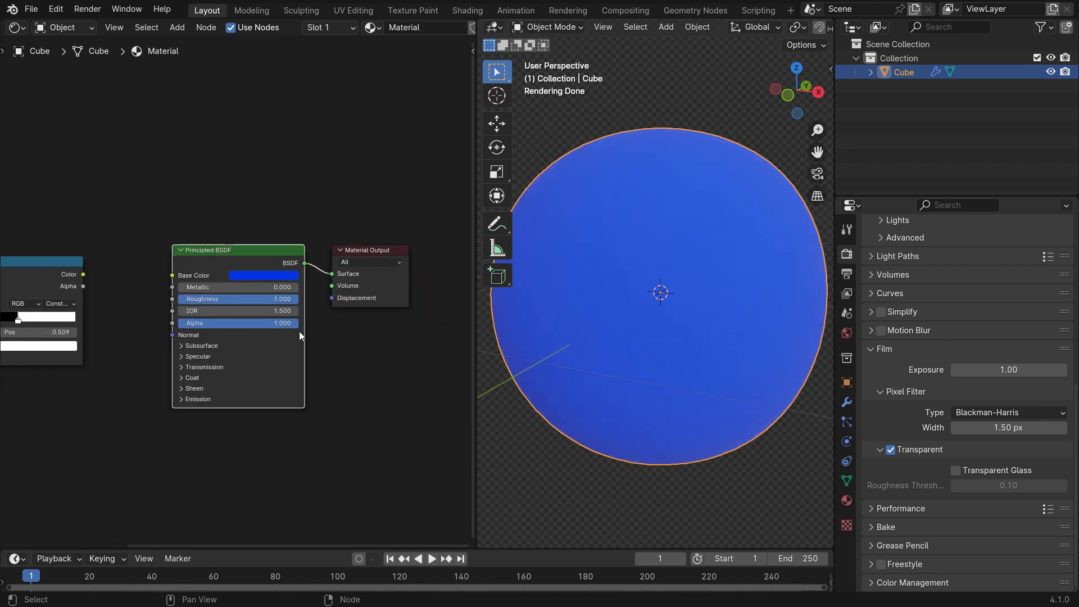
{"action": "scroll", "coordinate": [299, 336], "scroll_direction": "up", "scroll_amount": 2}
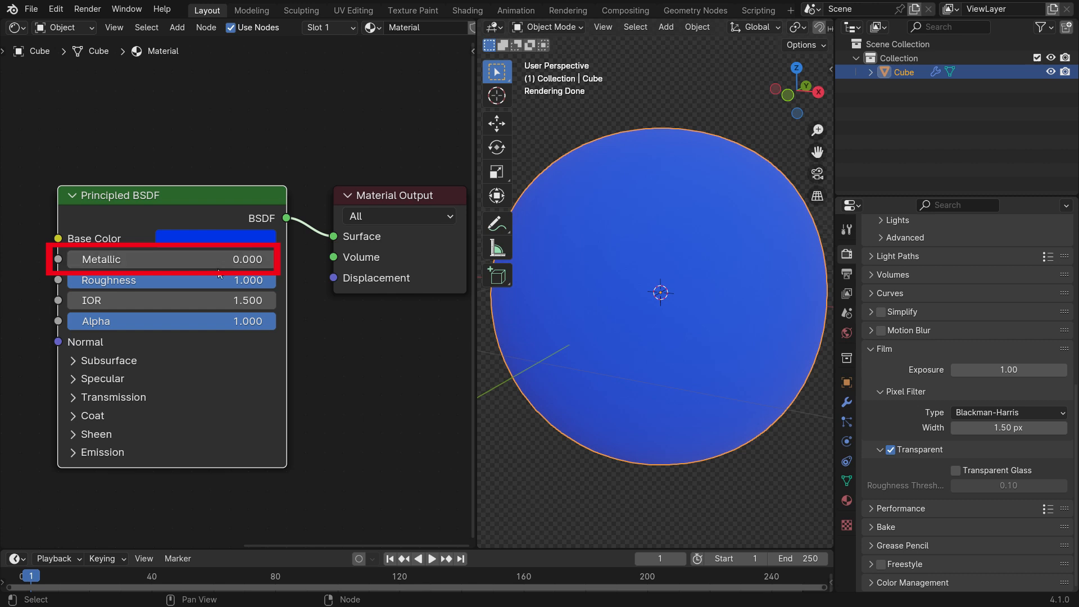
{"action": "left_click_drag", "start_coordinate": [201, 280], "coordinate": [46, 280]}
Step: Try the Principled BSDF's Metallic at 1 and return it to 0
{"action": "left_click_drag", "start_coordinate": [121, 280], "coordinate": [300, 253]}
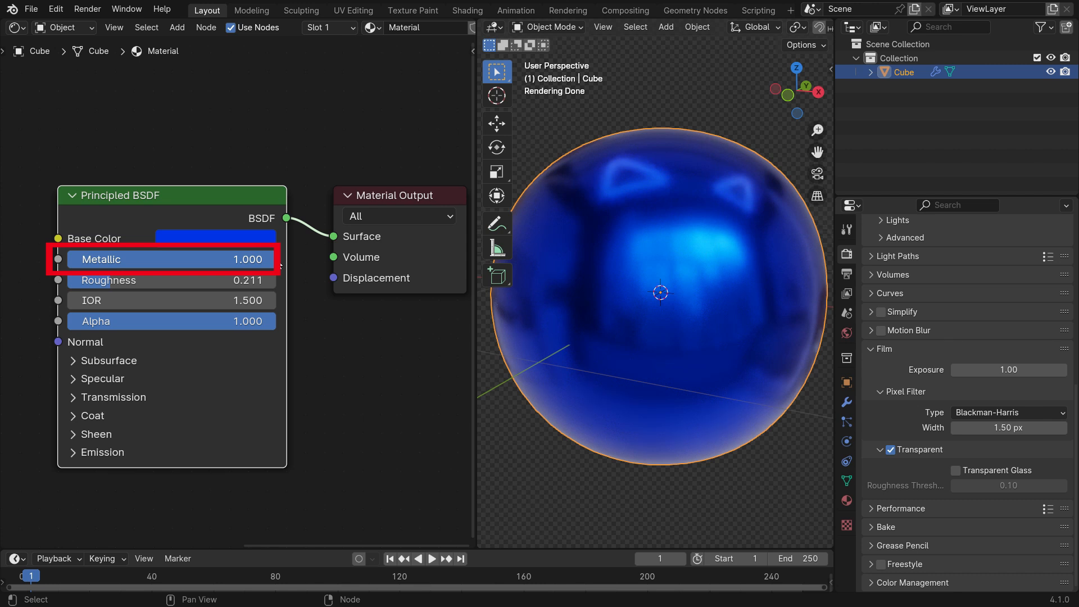
{"action": "left_click_drag", "start_coordinate": [265, 258], "coordinate": [67, 259]}
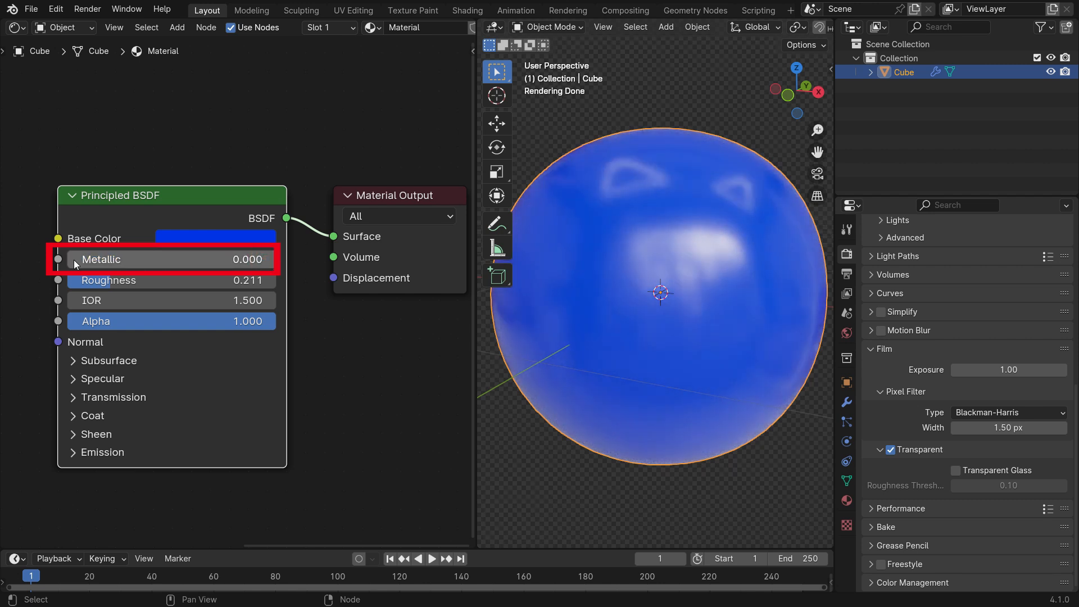
Step: Connect the Color Ramp's Color output to the Principled BSDF's Metallic input
{"action": "middle_click_drag", "start_coordinate": [171, 295], "coordinate": [258, 306]}
{"action": "scroll", "coordinate": [308, 285], "scroll_direction": "down", "scroll_amount": 8}
{"action": "scroll", "coordinate": [261, 289], "scroll_direction": "up", "scroll_amount": 3}
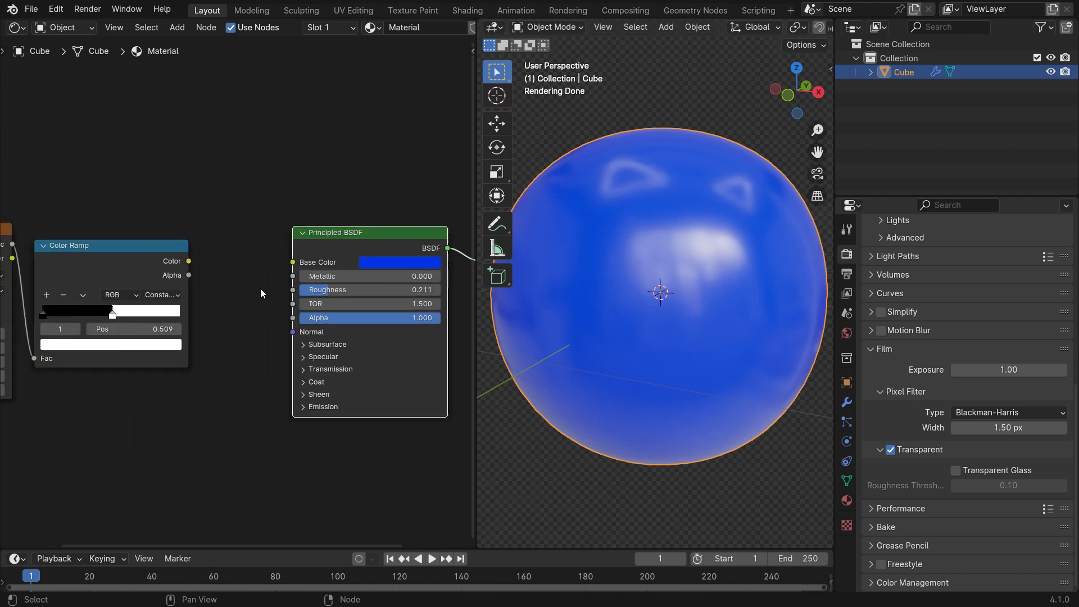
{"action": "left_click_drag", "start_coordinate": [189, 261], "coordinate": [301, 277]}
Step: Examine the metallic and non-metallic patches on the sphere from several angles and distances
{"action": "scroll", "coordinate": [250, 293], "scroll_direction": "down", "scroll_amount": 1}
{"action": "middle_click_drag", "start_coordinate": [251, 293], "coordinate": [293, 310]}
{"action": "middle_click_drag", "start_coordinate": [708, 289], "coordinate": [608, 258]}
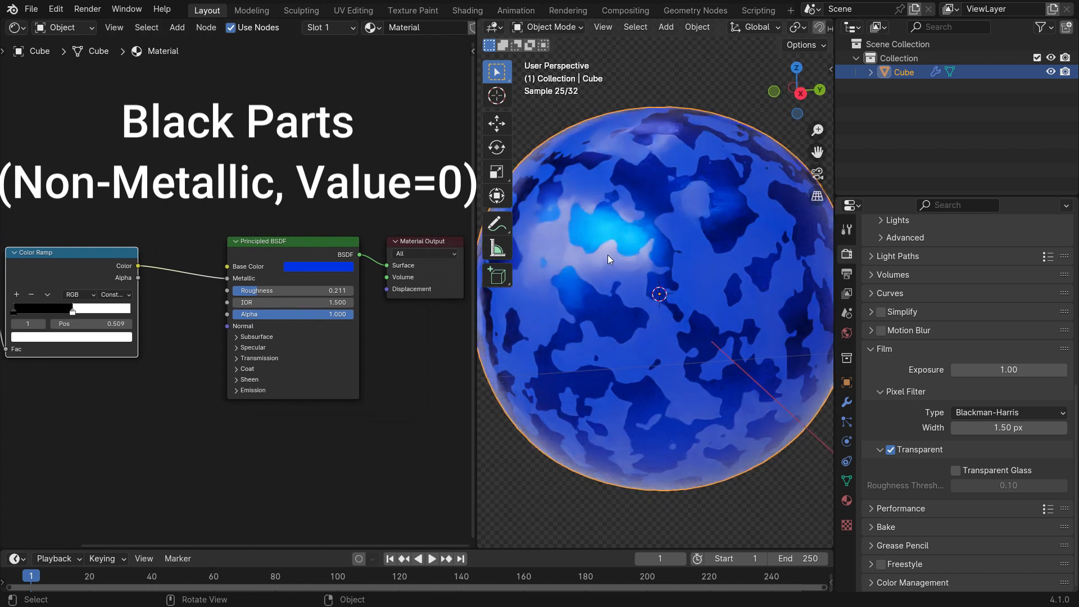
{"action": "scroll", "coordinate": [636, 221], "scroll_direction": "up", "scroll_amount": 1}
{"action": "middle_click_drag", "start_coordinate": [664, 230], "coordinate": [632, 251]}
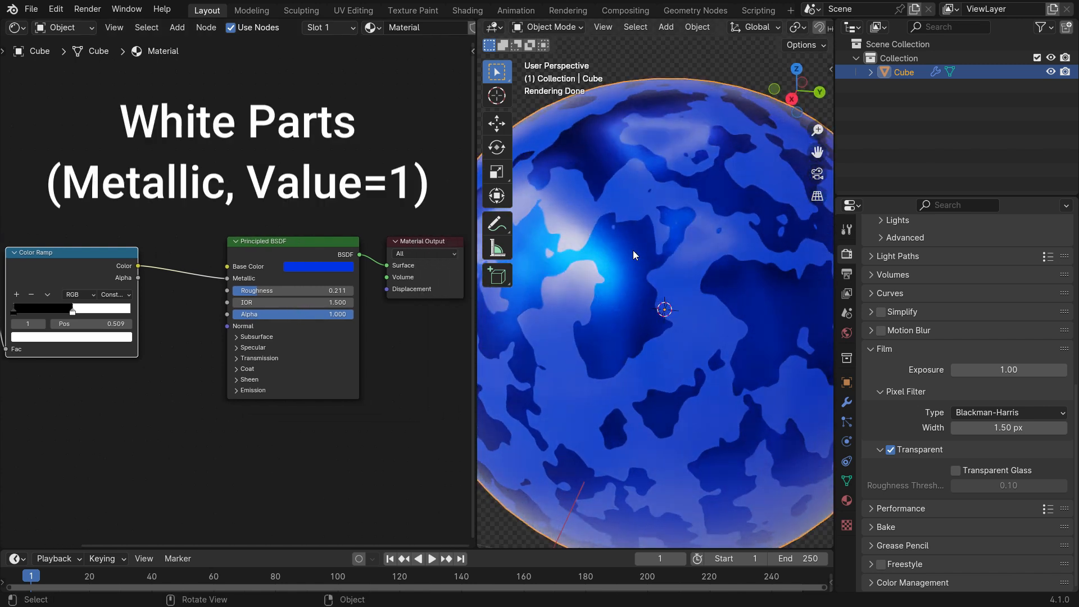
{"action": "scroll", "coordinate": [618, 278], "scroll_direction": "down", "scroll_amount": 1}
{"action": "middle_click_drag", "start_coordinate": [619, 316], "coordinate": [659, 342]}
{"action": "scroll", "coordinate": [638, 288], "scroll_direction": "down", "scroll_amount": 3}
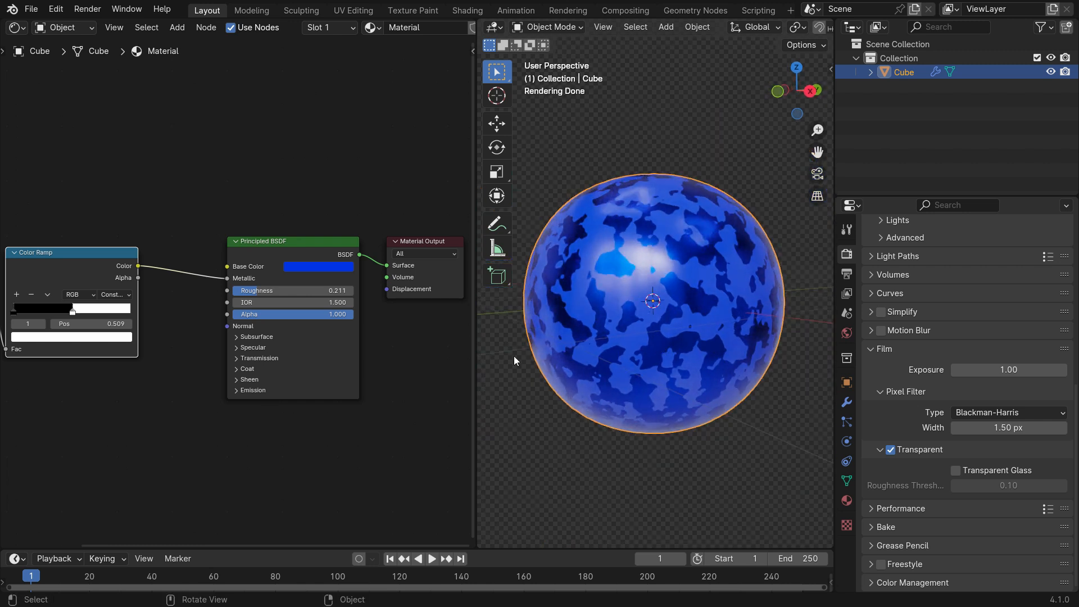
Step: Disconnect the Color Ramp from the Principled BSDF's Metallic input
{"action": "scroll", "coordinate": [240, 304], "scroll_direction": "up", "scroll_amount": 3}
{"action": "right_click_drag", "start_coordinate": [210, 281], "coordinate": [200, 253], "text": "ctrl"}
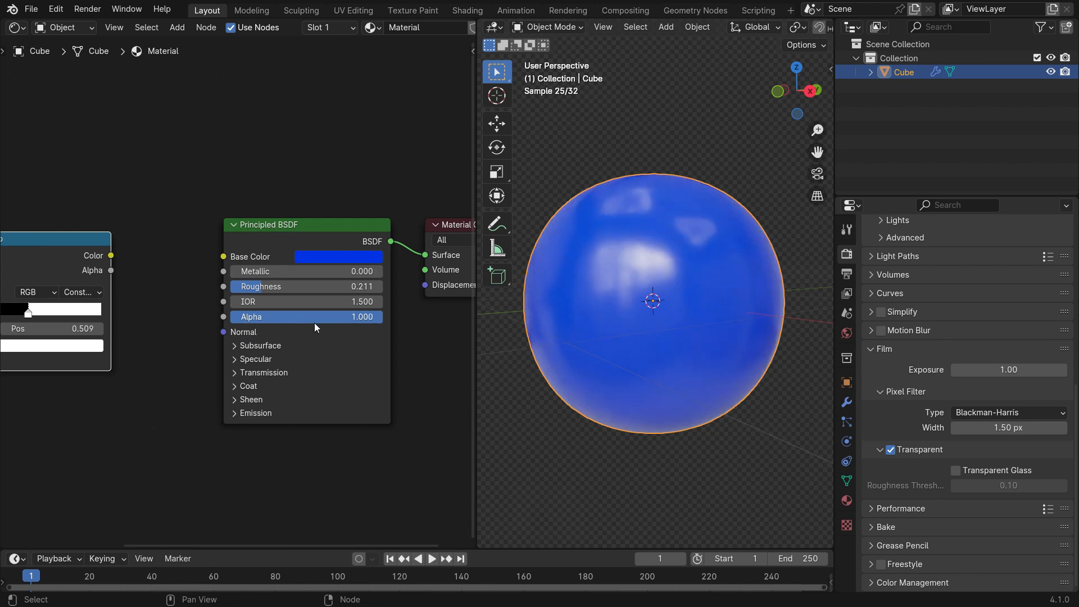
Step: Try lowering the Principled BSDF's Alpha and restore it to 1
{"action": "middle_click_drag", "start_coordinate": [341, 327], "coordinate": [246, 318], "text": "shift"}
{"action": "scroll", "coordinate": [289, 338], "scroll_direction": "up", "scroll_amount": 2}
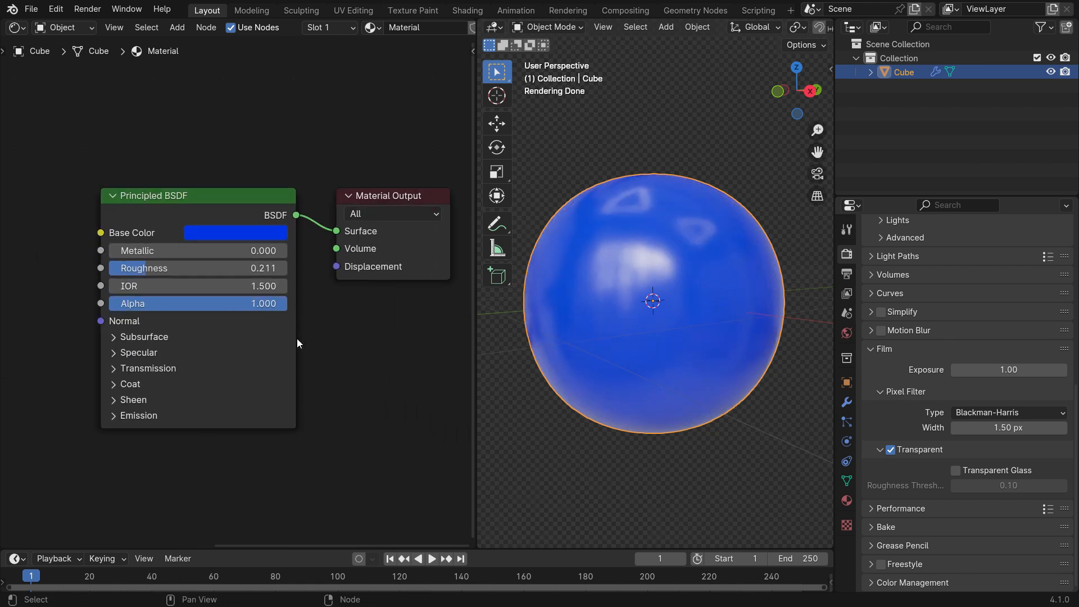
{"action": "scroll", "coordinate": [296, 338], "scroll_direction": "up", "scroll_amount": 1}
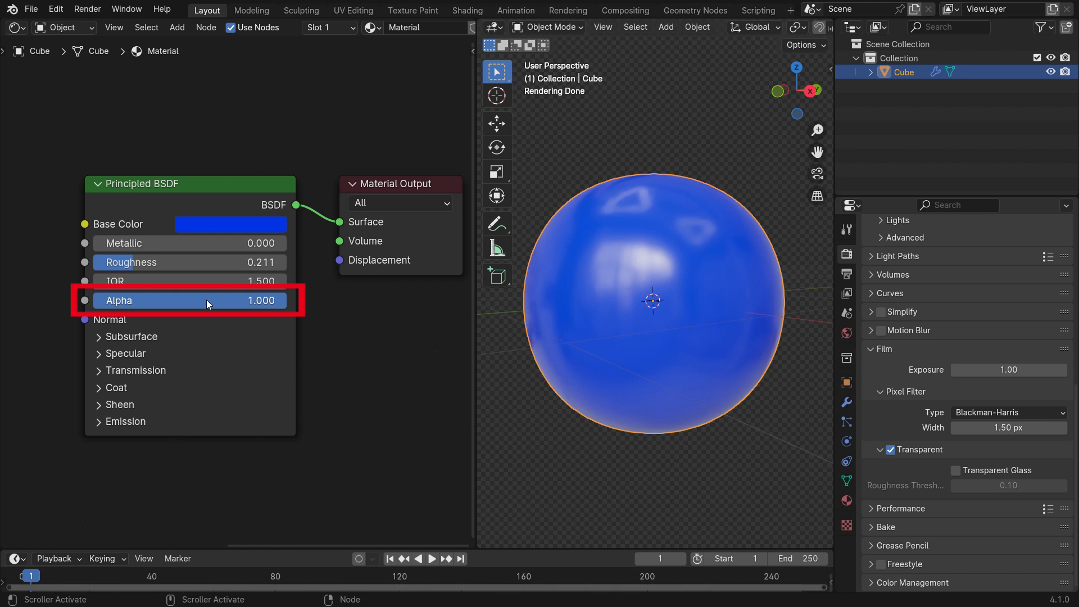
{"action": "left_click_drag", "start_coordinate": [274, 302], "coordinate": [93, 300]}
{"action": "left_click_drag", "start_coordinate": [104, 302], "coordinate": [286, 301]}
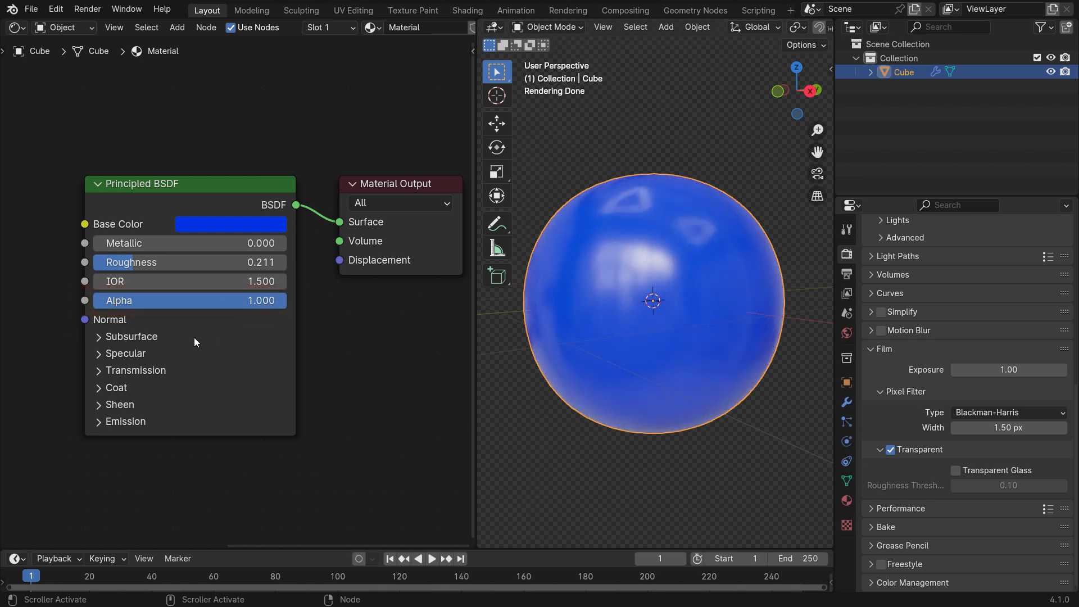
Step: Connect the Color Ramp's Color output to the Principled BSDF's Alpha input and inspect the transparent areas of the sphere
{"action": "scroll", "coordinate": [184, 332], "scroll_direction": "down", "scroll_amount": 2}
{"action": "middle_click_drag", "start_coordinate": [125, 331], "coordinate": [275, 330]}
{"action": "left_click_drag", "start_coordinate": [133, 238], "coordinate": [250, 301]}
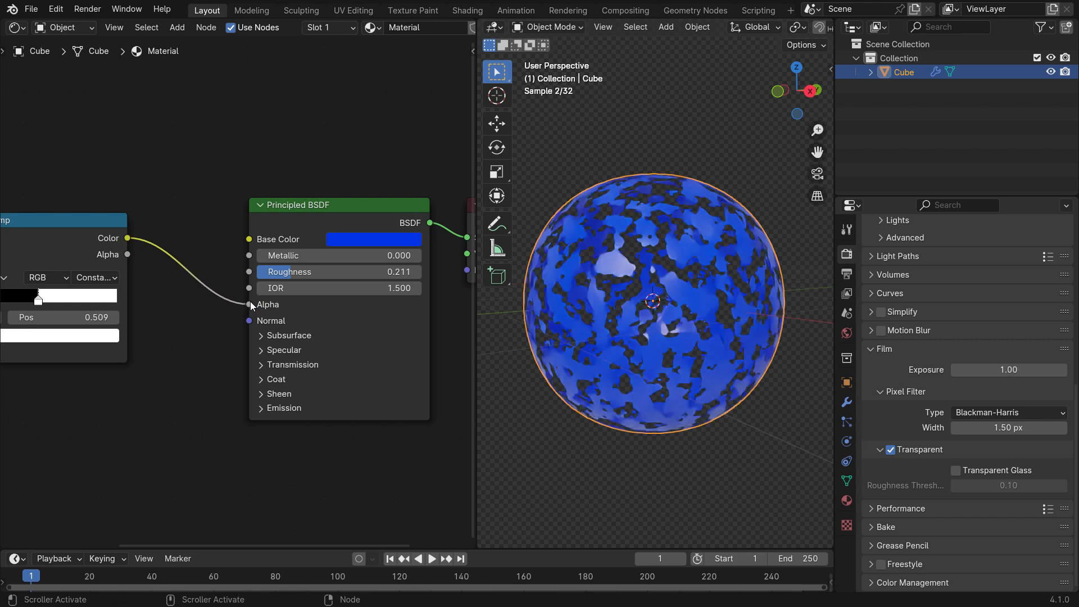
{"action": "scroll", "coordinate": [646, 303], "scroll_direction": "up", "scroll_amount": 1}
{"action": "mouse_move", "coordinate": [646, 304]}
{"action": "middle_mouse_down"}
{"action": "mouse_move", "coordinate": [655, 294]}
{"action": "mouse_move", "coordinate": [628, 282]}
{"action": "middle_mouse_up"}
Step: Move the Color Ramp's white stop to about 0.572 to enlarge the black share of the mask
{"action": "middle_click_drag", "start_coordinate": [227, 326], "coordinate": [385, 344]}
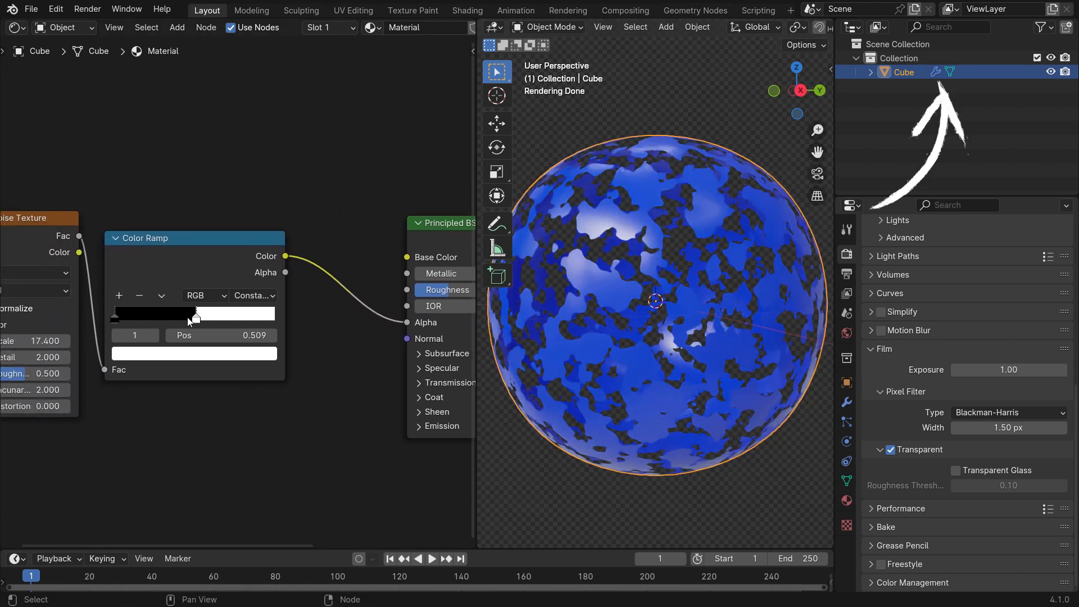
{"action": "scroll", "coordinate": [188, 316], "scroll_direction": "up", "scroll_amount": 1}
{"action": "mouse_move", "coordinate": [197, 318]}
{"action": "left_mouse_down"}
{"action": "mouse_move", "coordinate": [169, 318]}
{"action": "mouse_move", "coordinate": [234, 320]}
{"action": "mouse_move", "coordinate": [165, 321]}
{"action": "mouse_move", "coordinate": [211, 322]}
{"action": "left_mouse_up"}
{"action": "scroll", "coordinate": [109, 287], "scroll_direction": "down", "scroll_amount": 2}
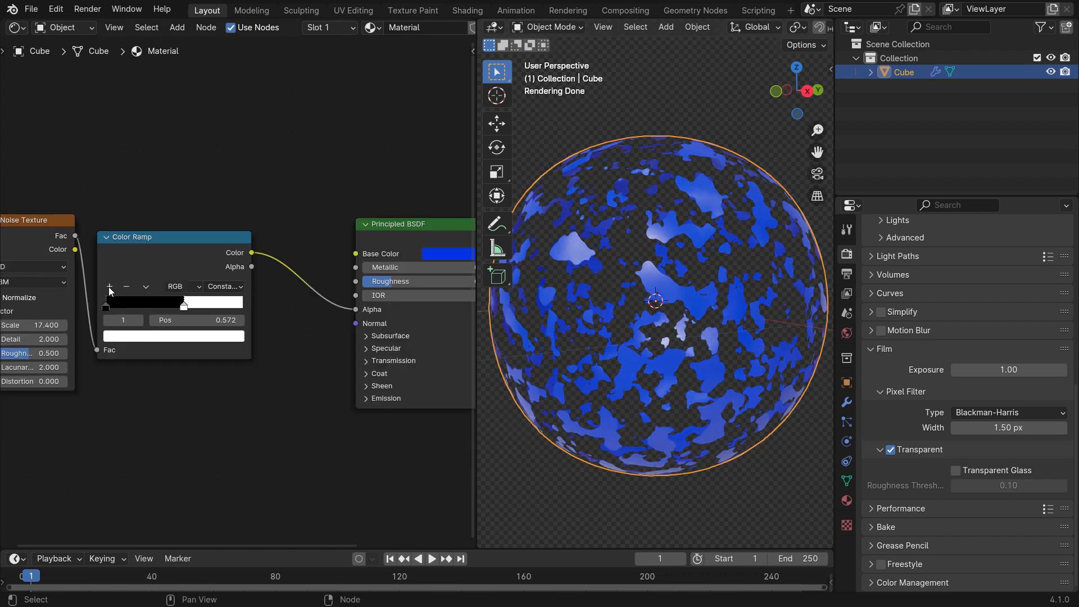
Step: Disconnect the Color Ramp from the Principled BSDF's Alpha input
{"action": "middle_click_drag", "start_coordinate": [321, 284], "coordinate": [250, 274]}
{"action": "right_click_drag", "start_coordinate": [250, 244], "coordinate": [251, 306], "text": "ctrl"}
{"action": "middle_click_drag", "start_coordinate": [384, 295], "coordinate": [234, 291]}
{"action": "scroll", "coordinate": [300, 284], "scroll_direction": "up", "scroll_amount": 2}
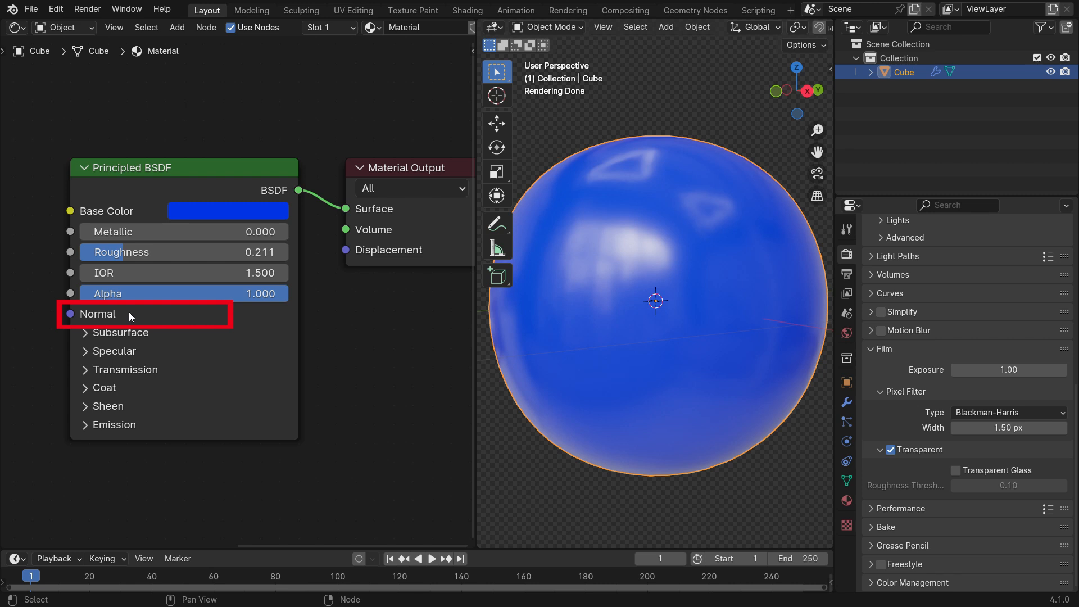
Step: Add a Bump node in the free space above the Color Ramp and Principled BSDF
{"action": "scroll", "coordinate": [254, 311], "scroll_direction": "down", "scroll_amount": 5}
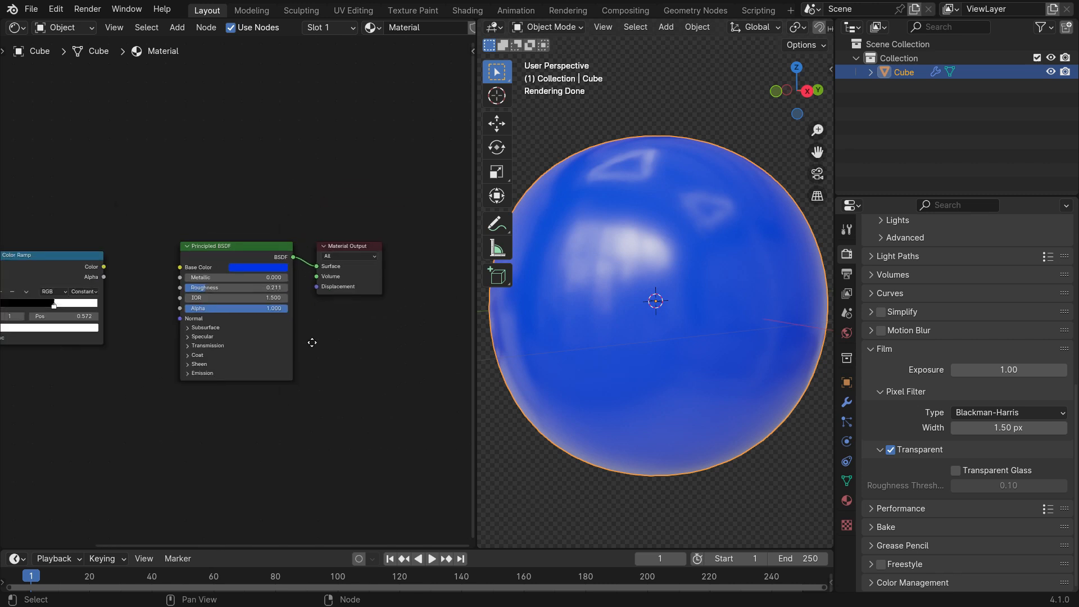
{"action": "key", "text": "shift+a"}
{"action": "type", "text": "bump"}
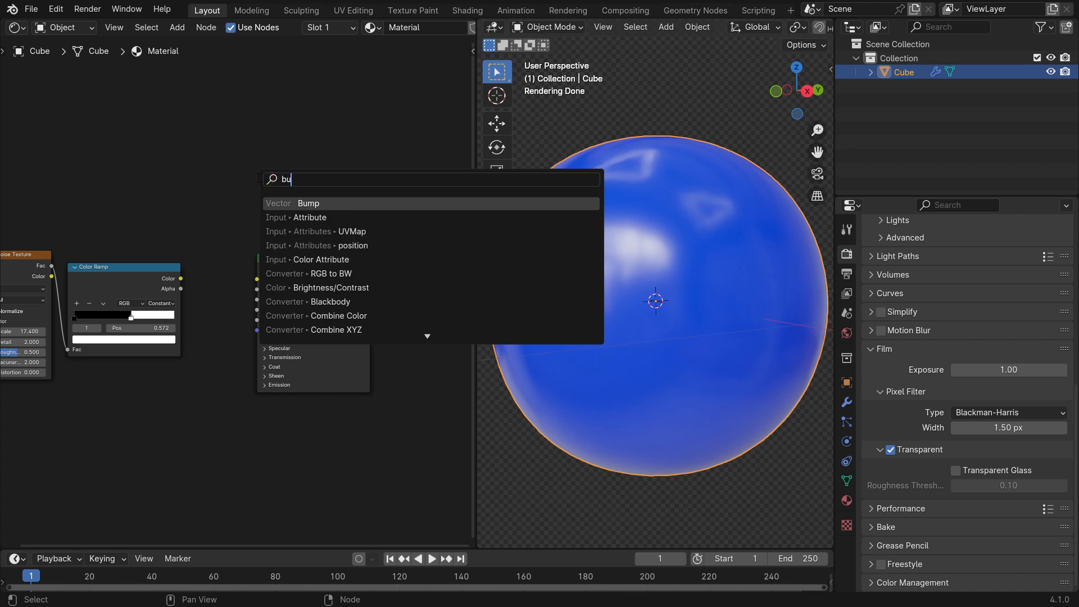
{"action": "left_click", "coordinate": [294, 207]}
{"action": "left_click", "coordinate": [189, 164]}
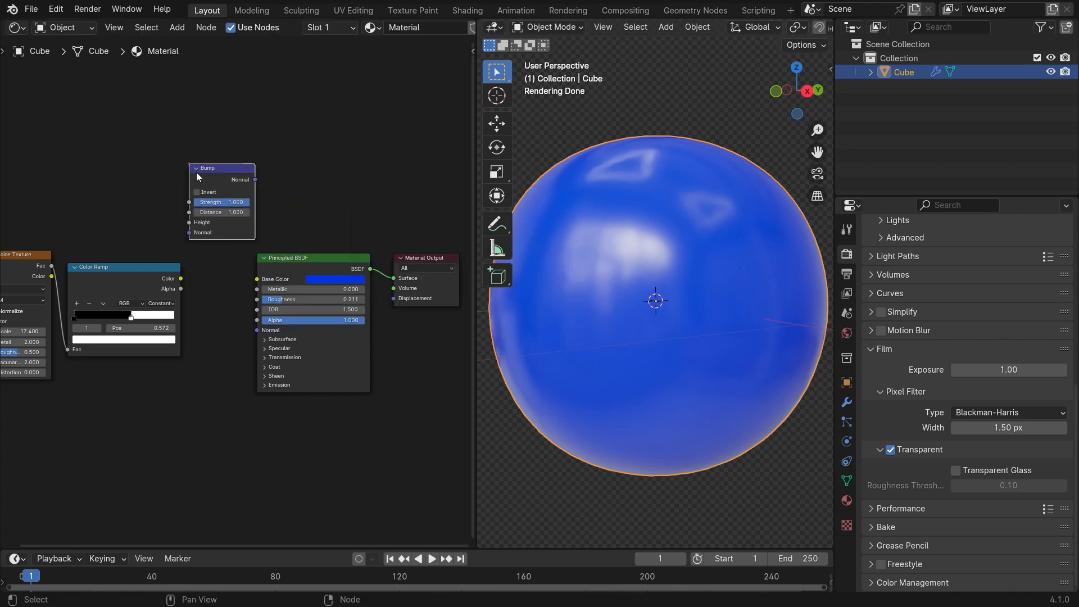
Step: Move the Noise Texture and Color Ramp away from the Principled BSDF and place the Bump node in the gap
{"action": "scroll", "coordinate": [277, 257], "scroll_direction": "down", "scroll_amount": 4}
{"action": "left_click_drag", "start_coordinate": [62, 224], "coordinate": [207, 349]}
{"action": "key", "text": "g"}
{"action": "left_click", "coordinate": [162, 353]}
{"action": "left_click_drag", "start_coordinate": [237, 196], "coordinate": [210, 298]}
Step: Connect the Color Ramp's Color to the Bump's Height and the Bump's Normal output to the Principled BSDF's Normal input
{"action": "scroll", "coordinate": [195, 303], "scroll_direction": "up", "scroll_amount": 5}
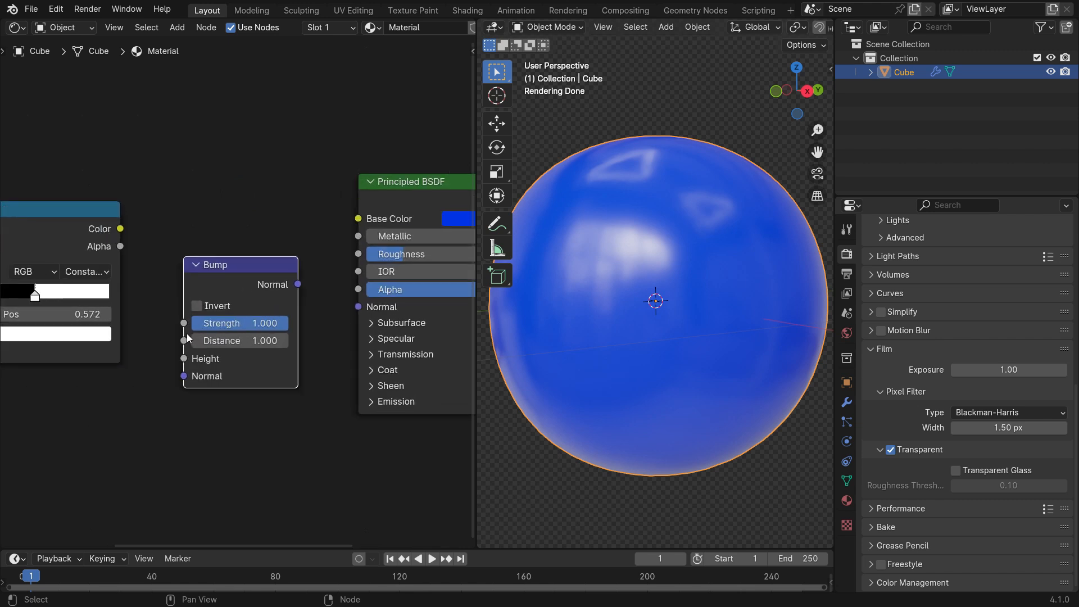
{"action": "left_click_drag", "start_coordinate": [97, 190], "coordinate": [182, 368]}
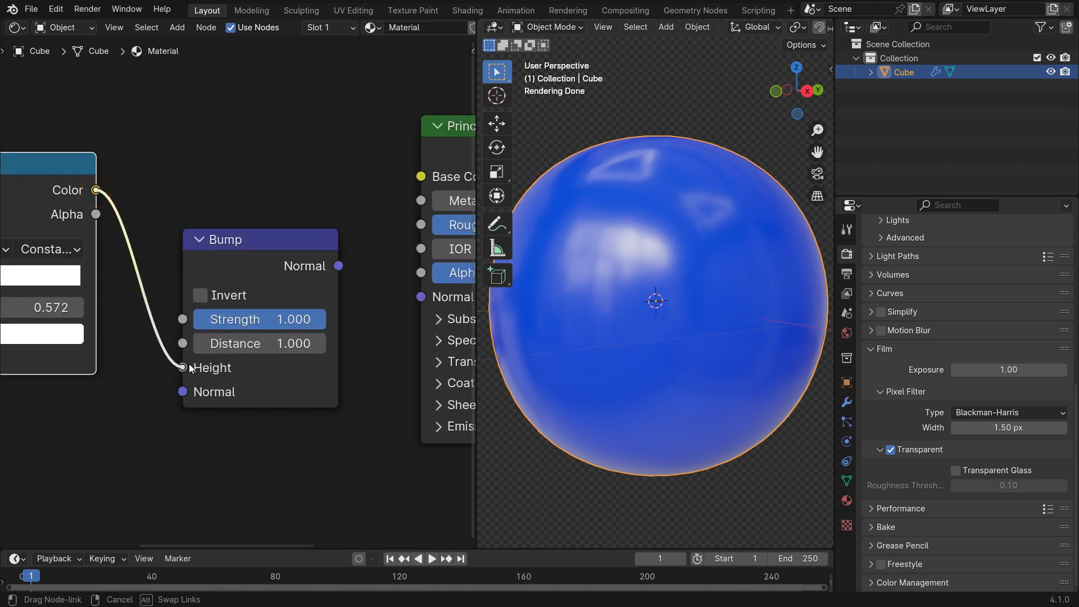
{"action": "scroll", "coordinate": [184, 360], "scroll_direction": "down", "scroll_amount": 3}
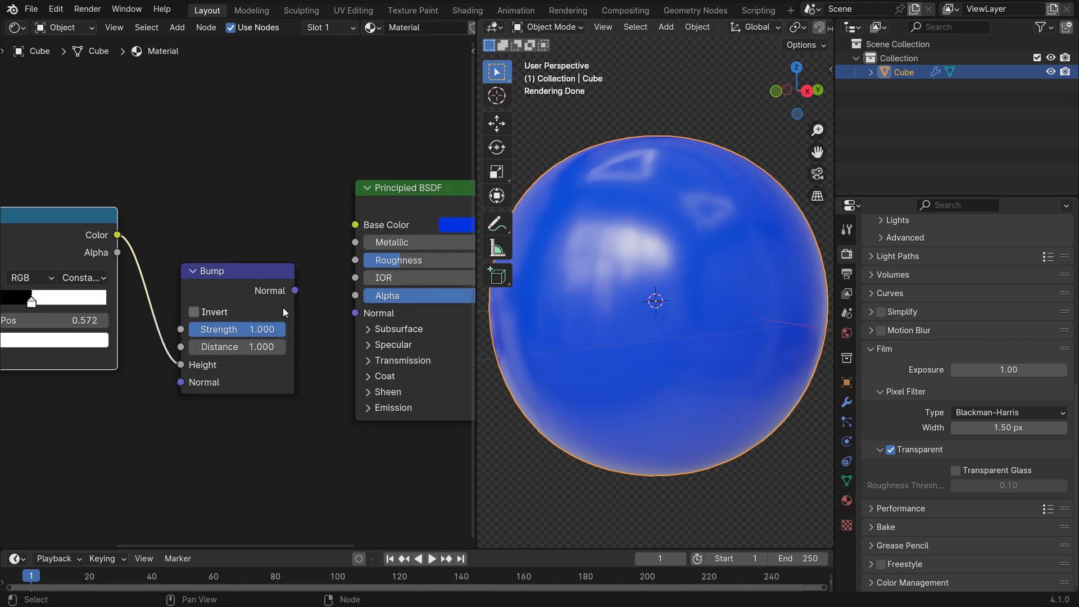
{"action": "left_click_drag", "start_coordinate": [293, 290], "coordinate": [363, 318]}
{"action": "middle_click_drag", "start_coordinate": [520, 312], "coordinate": [689, 289]}
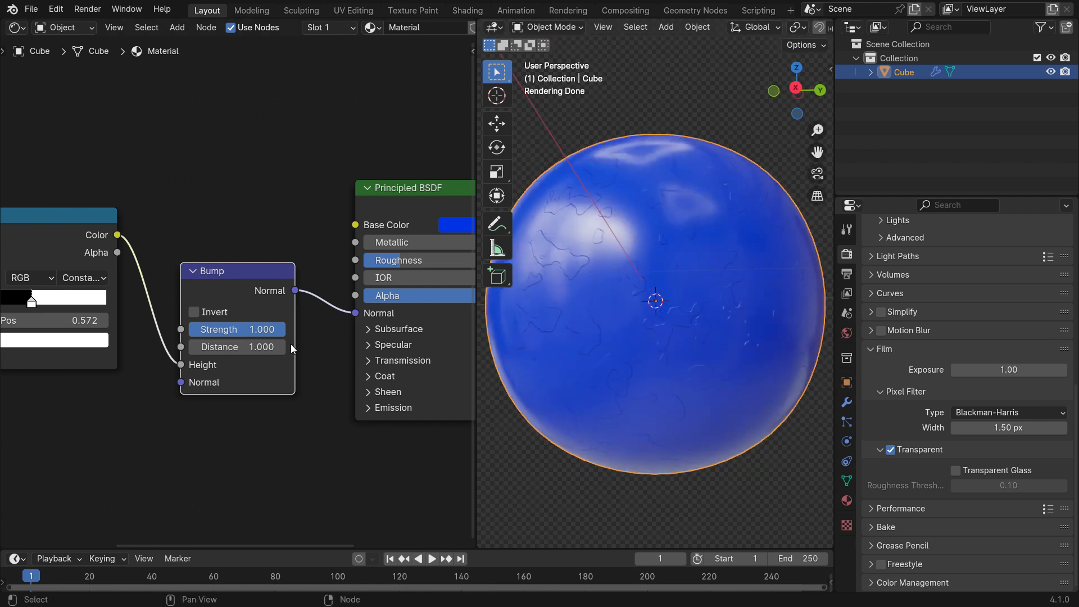
Step: Switch the Color Ramp to Linear interpolation and bring its black and white stops close together, with the white stop at 0.547
{"action": "scroll", "coordinate": [291, 344], "scroll_direction": "down", "scroll_amount": 1}
{"action": "middle_click_drag", "start_coordinate": [208, 363], "coordinate": [366, 379]}
{"action": "scroll", "coordinate": [222, 335], "scroll_direction": "up", "scroll_amount": 2}
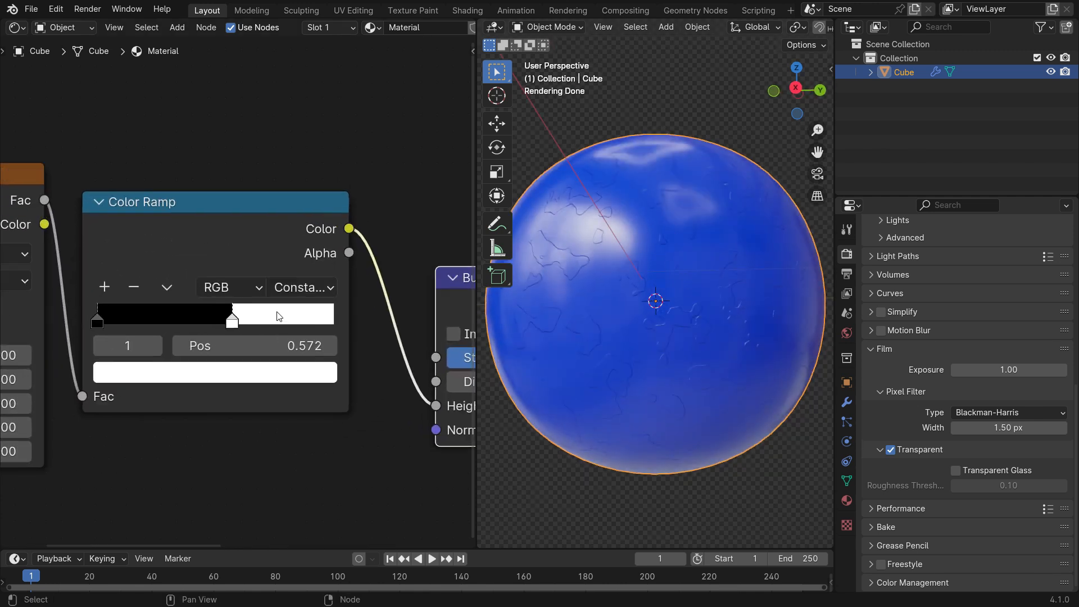
{"action": "left_click", "coordinate": [306, 287]}
{"action": "left_click", "coordinate": [309, 387]}
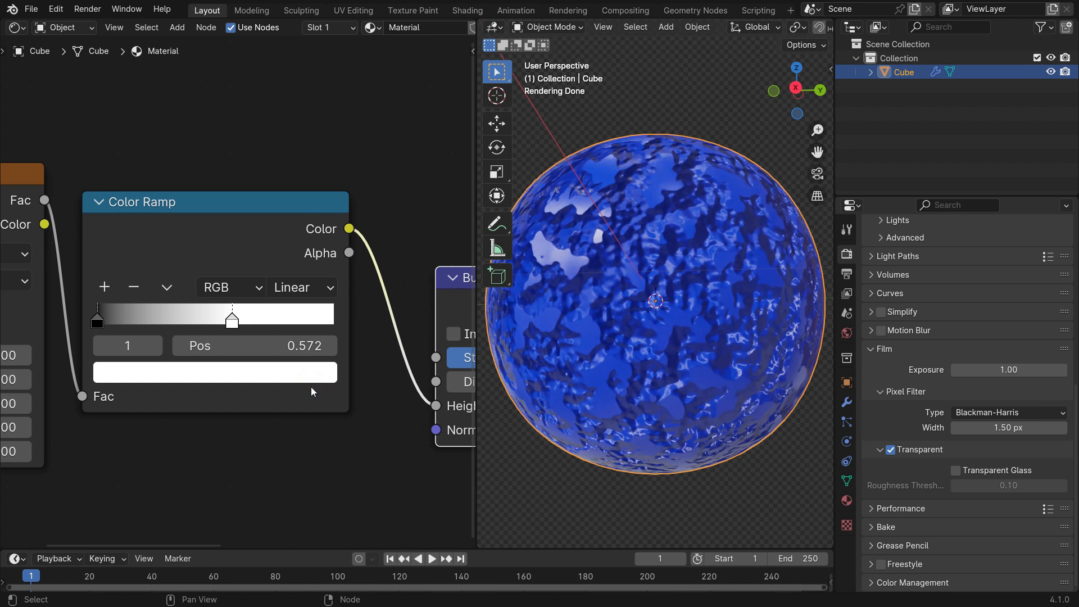
{"action": "left_click_drag", "start_coordinate": [104, 326], "coordinate": [230, 326]}
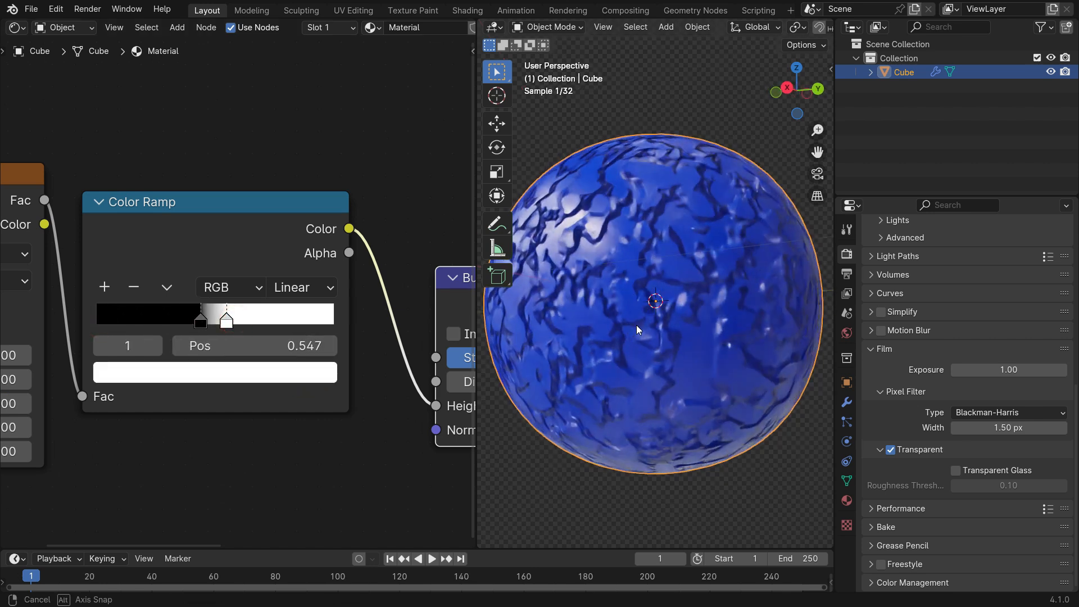
Step: Raise the Noise Texture's Scale to about 30 for a finer bump pattern
{"action": "scroll", "coordinate": [373, 327], "scroll_direction": "down", "scroll_amount": 2}
{"action": "left_click_drag", "start_coordinate": [95, 347], "coordinate": [226, 356]}
{"action": "middle_click_drag", "start_coordinate": [314, 344], "coordinate": [180, 356]}
Step: Change the Principled BSDF's Base Color to orange and set Metallic to 0.916 for a gold look
{"action": "middle_click_drag", "start_coordinate": [360, 344], "coordinate": [175, 370]}
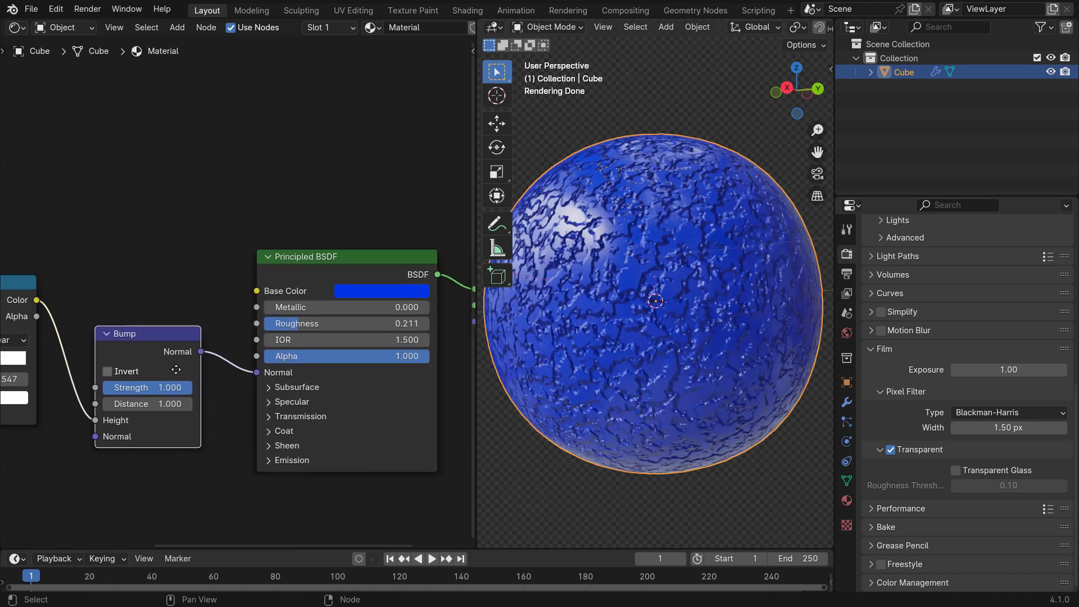
{"action": "left_click", "coordinate": [390, 291]}
{"action": "left_click_drag", "start_coordinate": [450, 83], "coordinate": [371, 178]}
{"action": "left_click_drag", "start_coordinate": [288, 308], "coordinate": [439, 308]}
{"action": "middle_click_drag", "start_coordinate": [604, 274], "coordinate": [635, 269]}
{"action": "scroll", "coordinate": [640, 272], "scroll_direction": "up", "scroll_amount": 2}
{"action": "scroll", "coordinate": [213, 400], "scroll_direction": "down", "scroll_amount": 1}
Step: Turn the Bump node's Invert option on and back off to compare the relief on the sphere
{"action": "middle_click_drag", "start_coordinate": [212, 401], "coordinate": [386, 398]}
{"action": "scroll", "coordinate": [387, 398], "scroll_direction": "up", "scroll_amount": 4}
{"action": "scroll", "coordinate": [286, 379], "scroll_direction": "up", "scroll_amount": 1}
{"action": "left_click", "coordinate": [254, 354]}
{"action": "left_click", "coordinate": [255, 356]}
{"action": "mouse_move", "coordinate": [633, 333]}
{"action": "middle_mouse_down"}
{"action": "mouse_move", "coordinate": [680, 316]}
{"action": "mouse_move", "coordinate": [612, 338]}
{"action": "middle_mouse_up"}
{"action": "scroll", "coordinate": [268, 348], "scroll_direction": "down", "scroll_amount": 3}
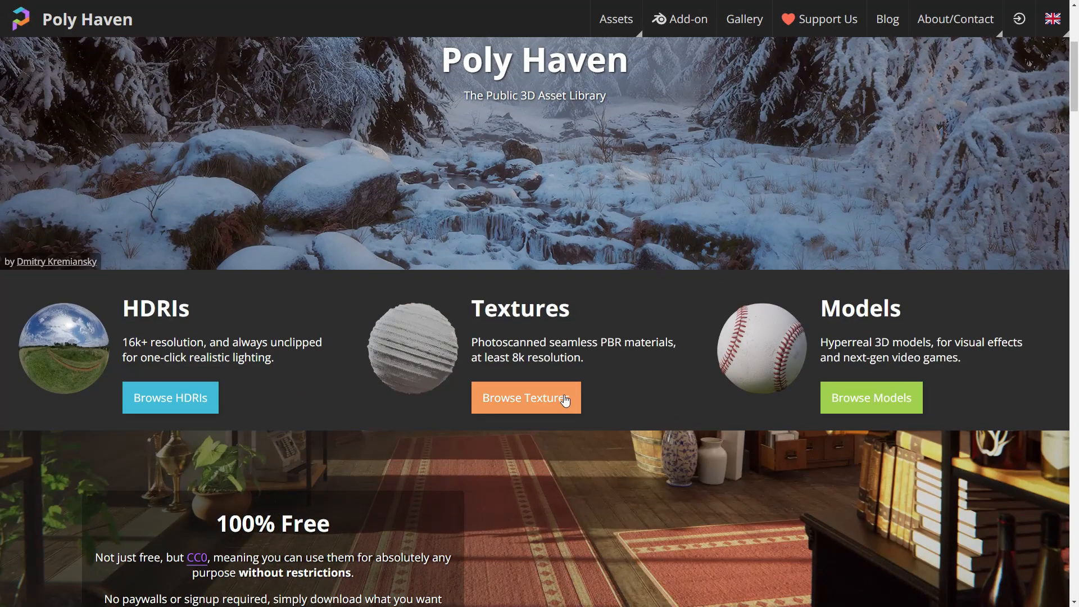
Step: Switch to the Poly Haven website, search its textures for "slab" and open the slab tiles texture
{"action": "left_click", "coordinate": [566, 400]}
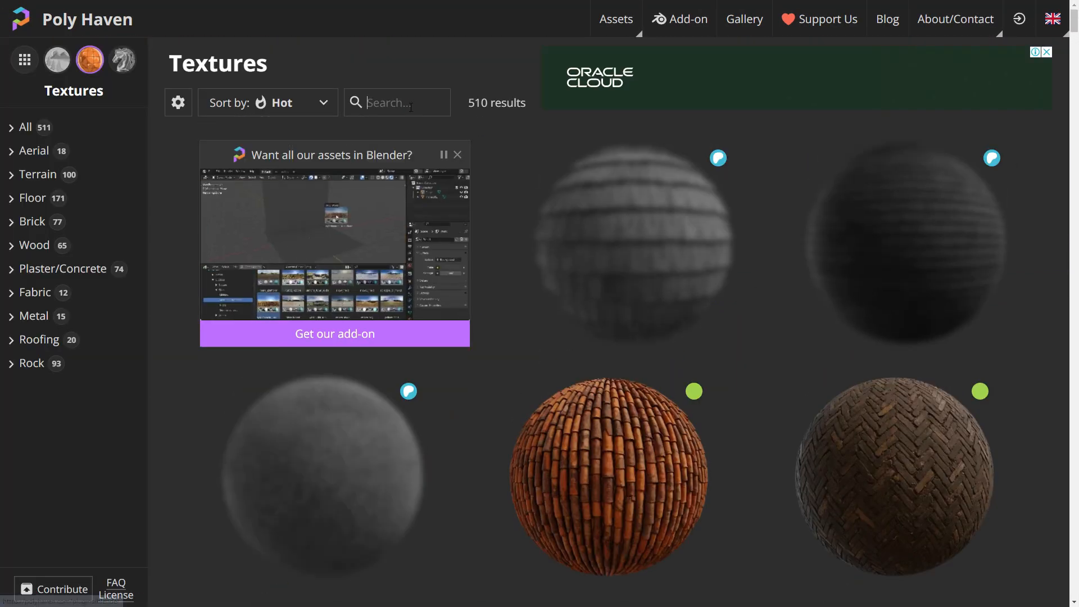
{"action": "left_click", "coordinate": [409, 106]}
{"action": "type", "text": "slab"}
{"action": "left_click", "coordinate": [906, 241]}
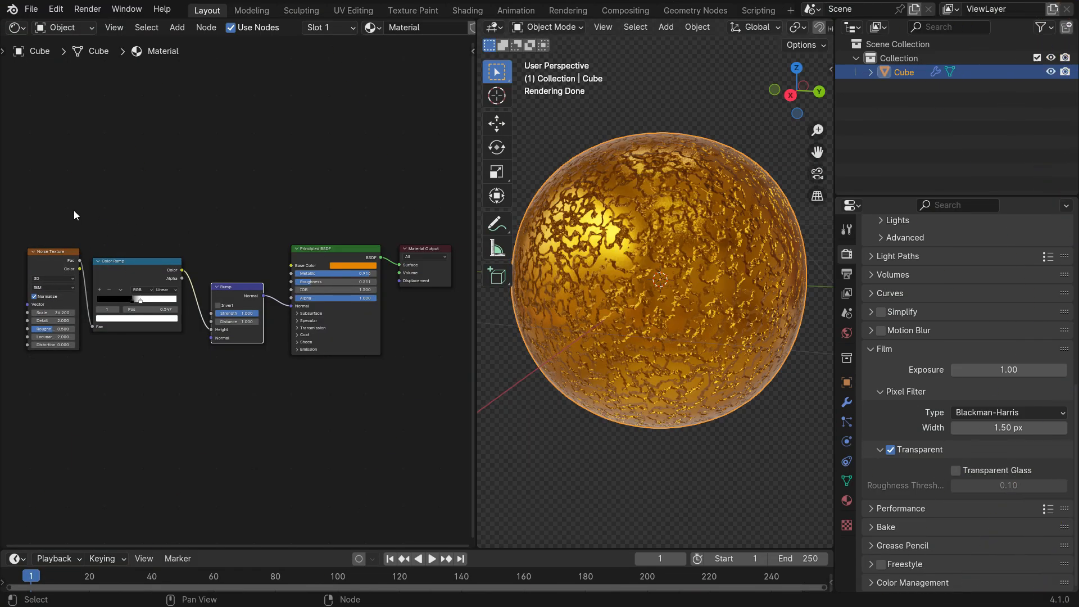
Step: Back in Blender, replace the Noise Texture, Color Ramp and Bump nodes with an Image Texture node placed before the Principled BSDF
{"action": "left_click_drag", "start_coordinate": [23, 179], "coordinate": [275, 433]}
{"action": "key", "text": "Delete"}
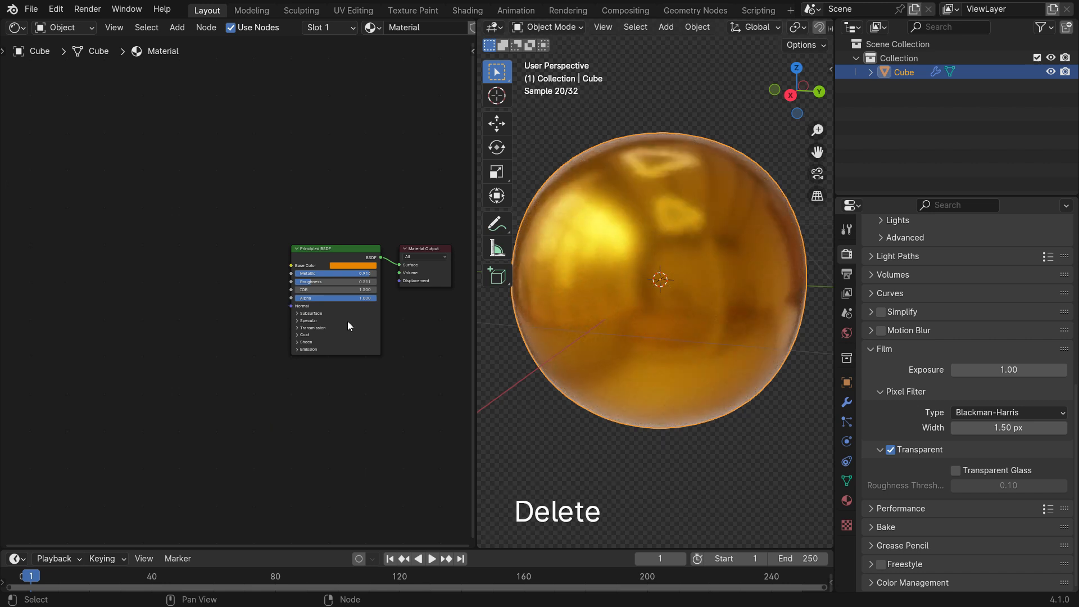
{"action": "middle_click_drag", "start_coordinate": [347, 321], "coordinate": [296, 318]}
{"action": "scroll", "coordinate": [271, 313], "scroll_direction": "up", "scroll_amount": 2}
{"action": "key", "text": "shift+a"}
{"action": "left_click", "coordinate": [147, 201]}
{"action": "type", "text": "image"}
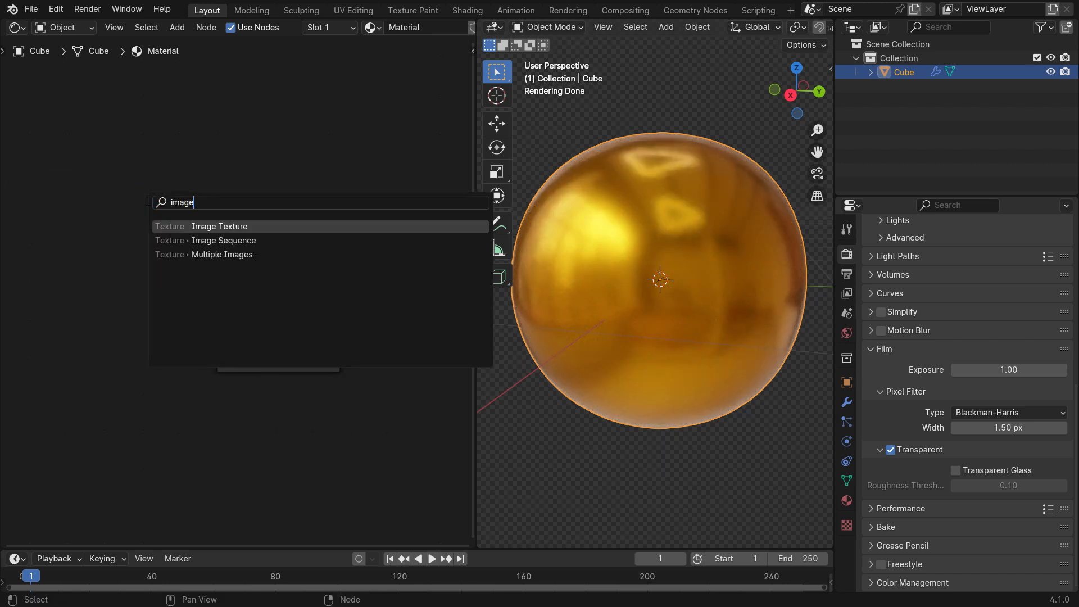
{"action": "left_click", "coordinate": [230, 226]}
{"action": "left_click", "coordinate": [129, 313]}
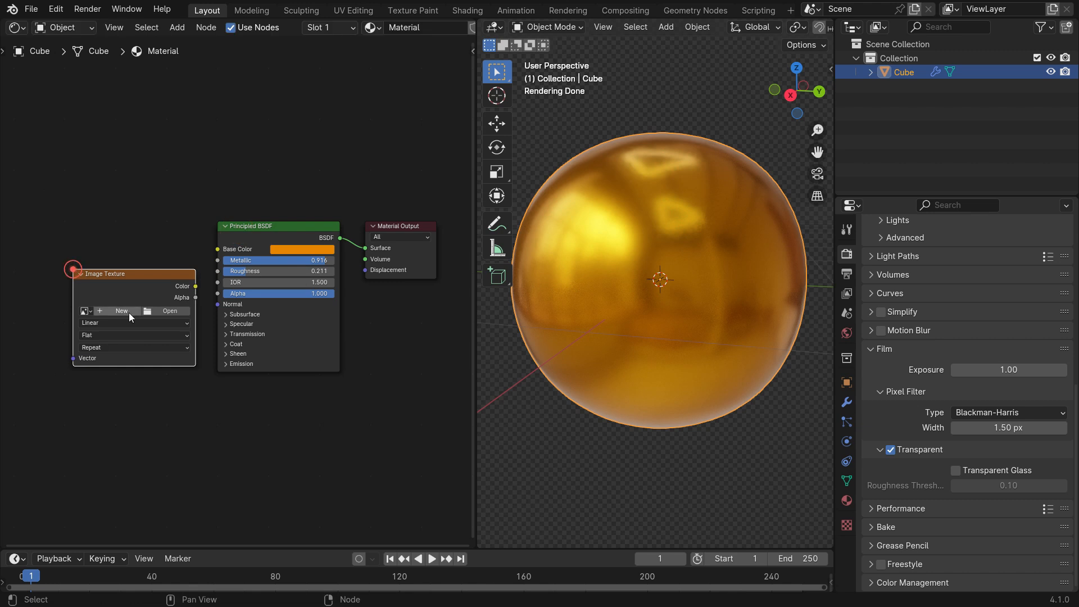
Step: Load slab_tiles_diff_2k.jpg from the downloaded slab_tiles_2k.blend textures folder into the Image Texture and connect its Color to Base Color
{"action": "left_click", "coordinate": [172, 312]}
{"action": "left_click", "coordinate": [349, 241]}
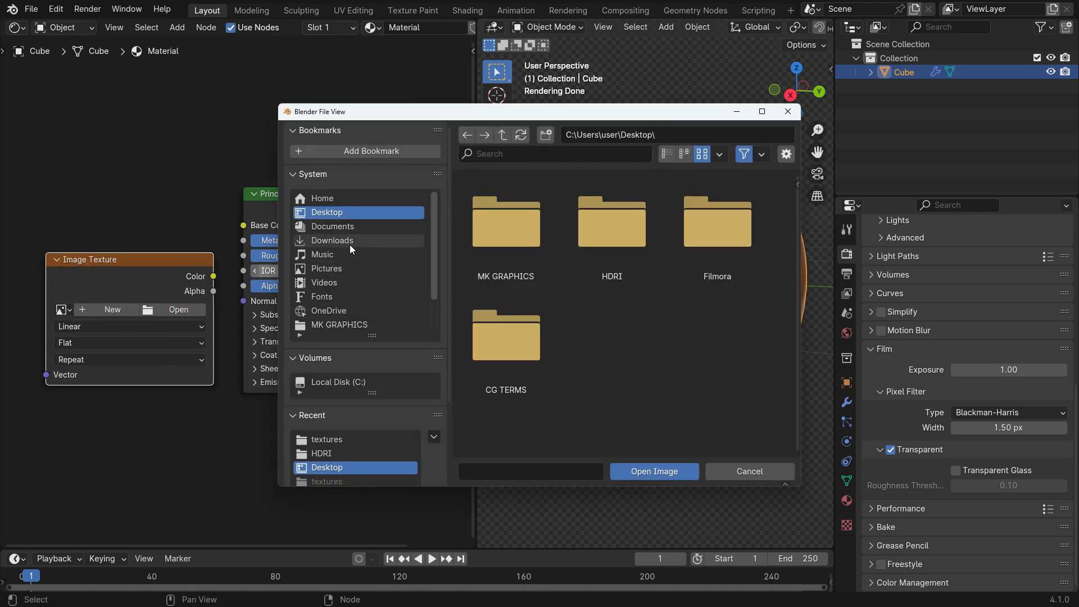
{"action": "left_click", "coordinate": [498, 221]}
{"action": "left_click", "coordinate": [502, 223]}
{"action": "left_click", "coordinate": [534, 345]}
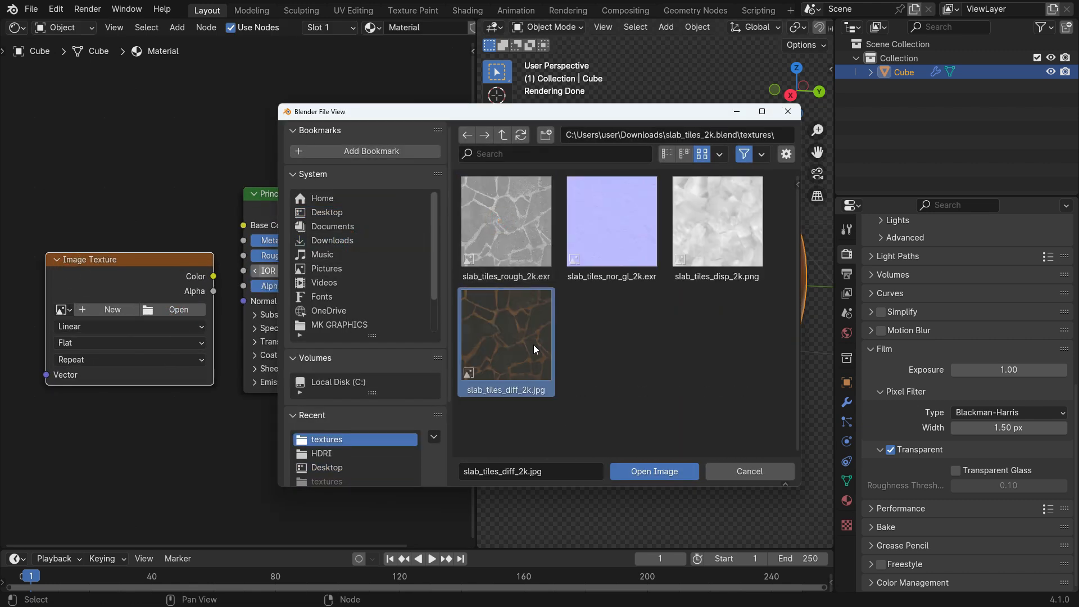
{"action": "left_click", "coordinate": [655, 472]}
{"action": "left_click_drag", "start_coordinate": [214, 276], "coordinate": [243, 224]}
Step: Set the Principled BSDF's Metallic to 0 and Roughness to 0.544
{"action": "middle_click_drag", "start_coordinate": [628, 255], "coordinate": [572, 263]}
{"action": "left_click_drag", "start_coordinate": [388, 239], "coordinate": [333, 256]}
{"action": "middle_click_drag", "start_coordinate": [652, 253], "coordinate": [647, 277]}
{"action": "scroll", "coordinate": [443, 282], "scroll_direction": "down", "scroll_amount": 2}
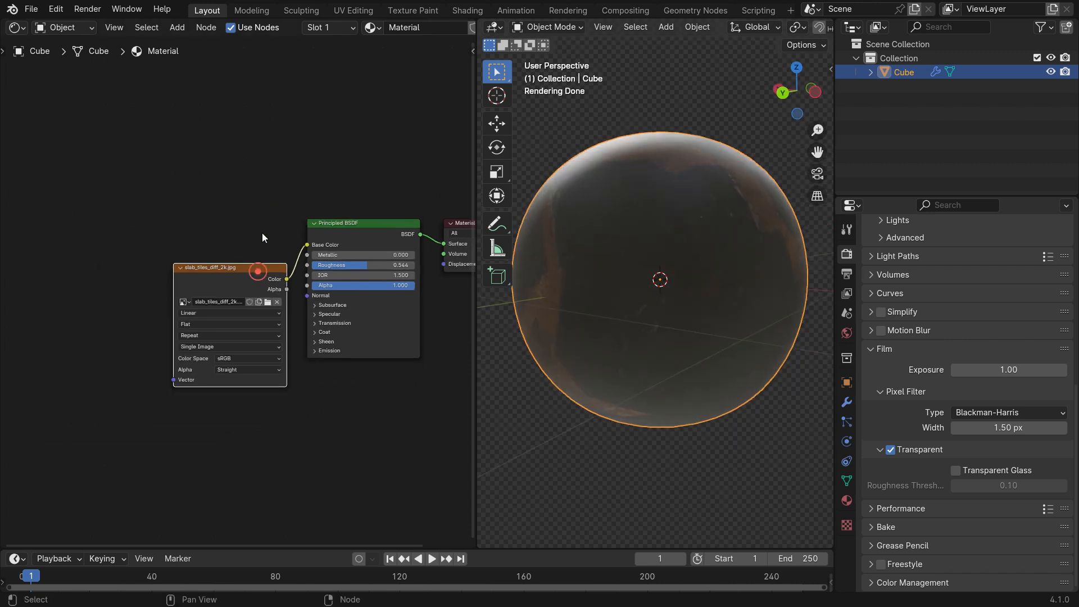
Step: Add Texture Coordinate and Mapping nodes to the diffuse Image Texture and set the Mapping Scale to 7.6 on all axes
{"action": "key", "text": "ctrl+t"}
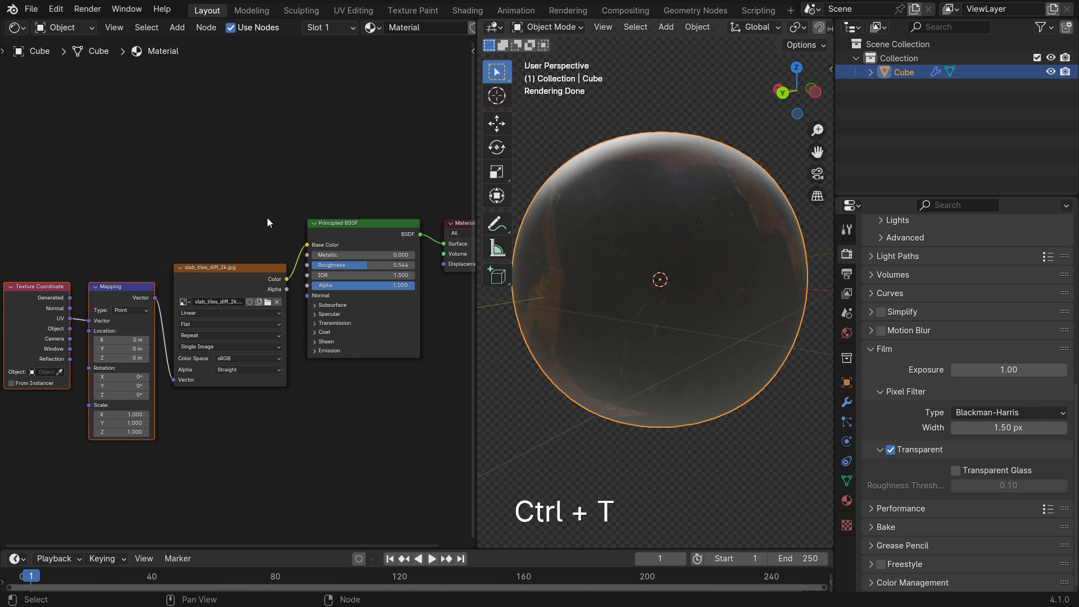
{"action": "middle_click_drag", "start_coordinate": [144, 409], "coordinate": [197, 370]}
{"action": "scroll", "coordinate": [206, 385], "scroll_direction": "up", "scroll_amount": 5}
{"action": "scroll", "coordinate": [180, 373], "scroll_direction": "up", "scroll_amount": 2}
{"action": "left_click_drag", "start_coordinate": [180, 370], "coordinate": [281, 407]}
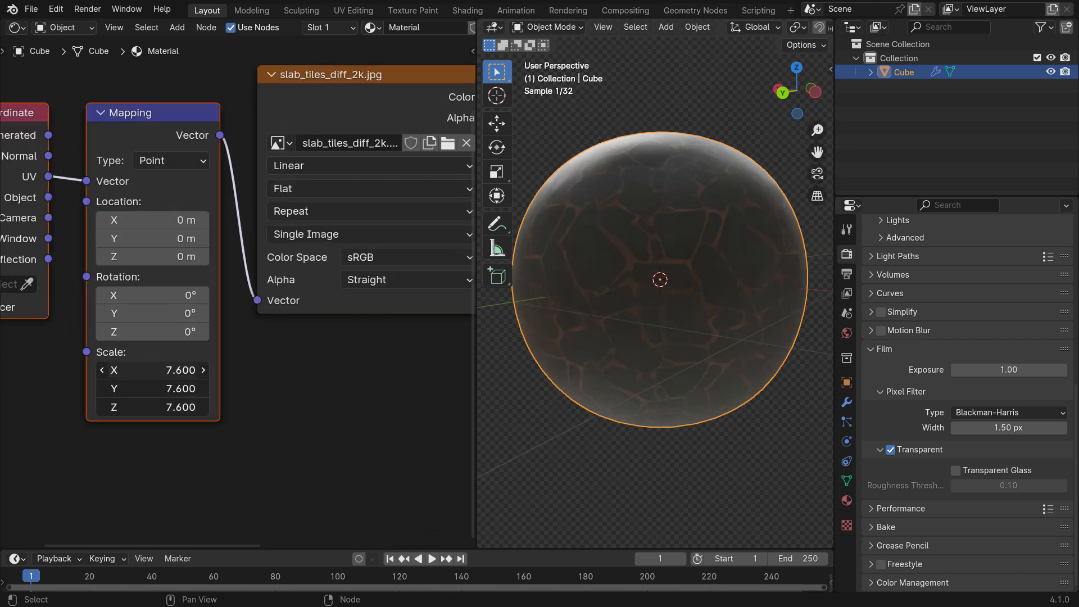
{"action": "middle_click_drag", "start_coordinate": [717, 306], "coordinate": [638, 302]}
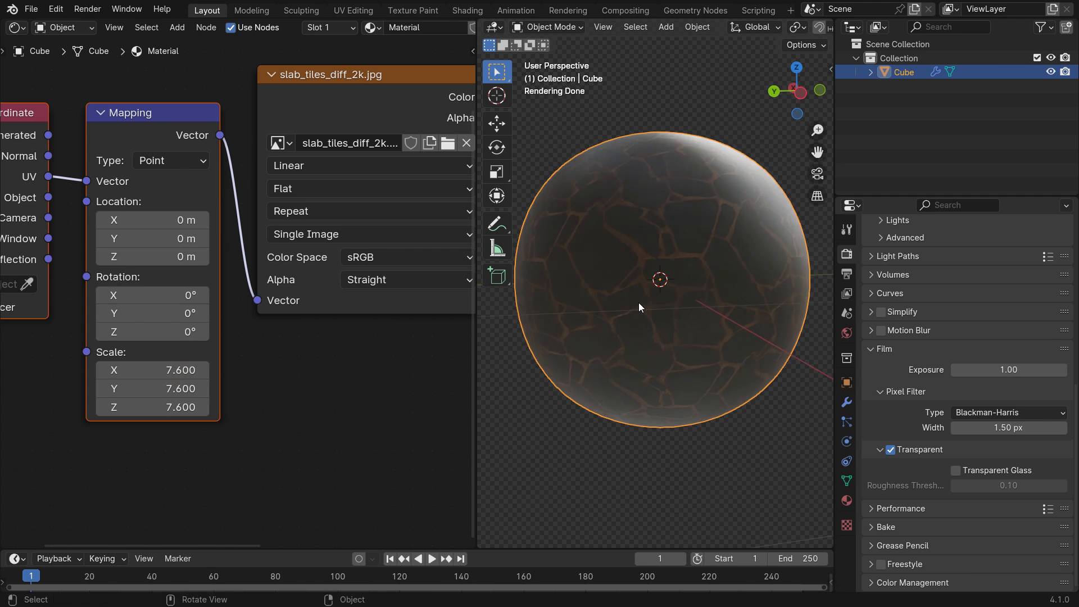
Step: Move the Texture Coordinate, Mapping and diffuse Image Texture nodes together farther away from the Principled BSDF
{"action": "scroll", "coordinate": [160, 269], "scroll_direction": "down", "scroll_amount": 4}
{"action": "scroll", "coordinate": [159, 272], "scroll_direction": "down", "scroll_amount": 1}
{"action": "left_click_drag", "start_coordinate": [37, 168], "coordinate": [269, 358]}
{"action": "key", "text": "g"}
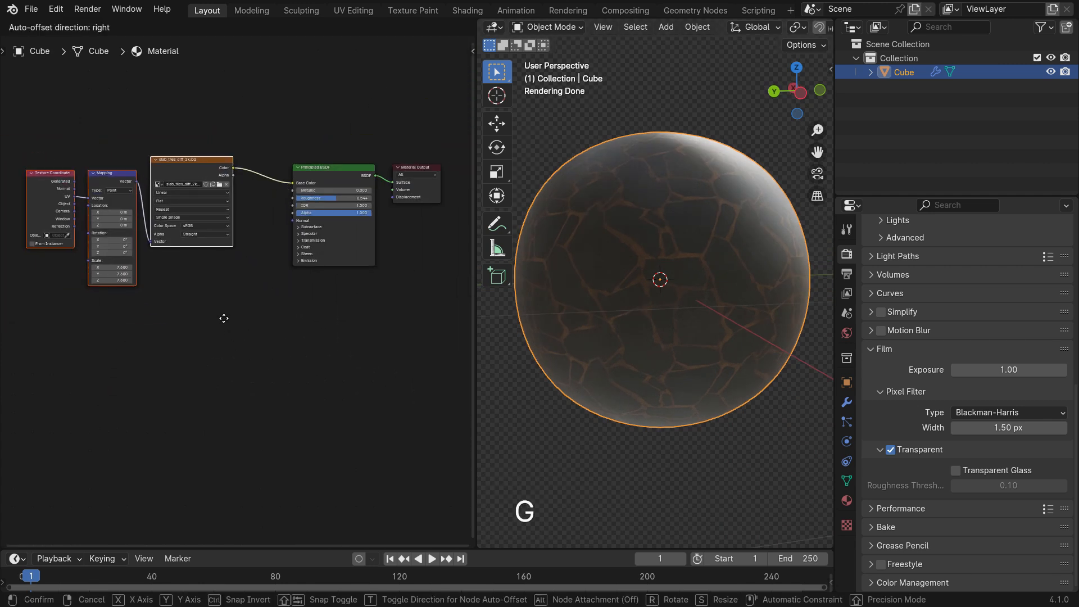
{"action": "left_click", "coordinate": [223, 320]}
Step: Add a second Image Texture node below the diffuse texture node
{"action": "middle_click_drag", "start_coordinate": [257, 305], "coordinate": [270, 337]}
{"action": "scroll", "coordinate": [270, 342], "scroll_direction": "up", "scroll_amount": 2}
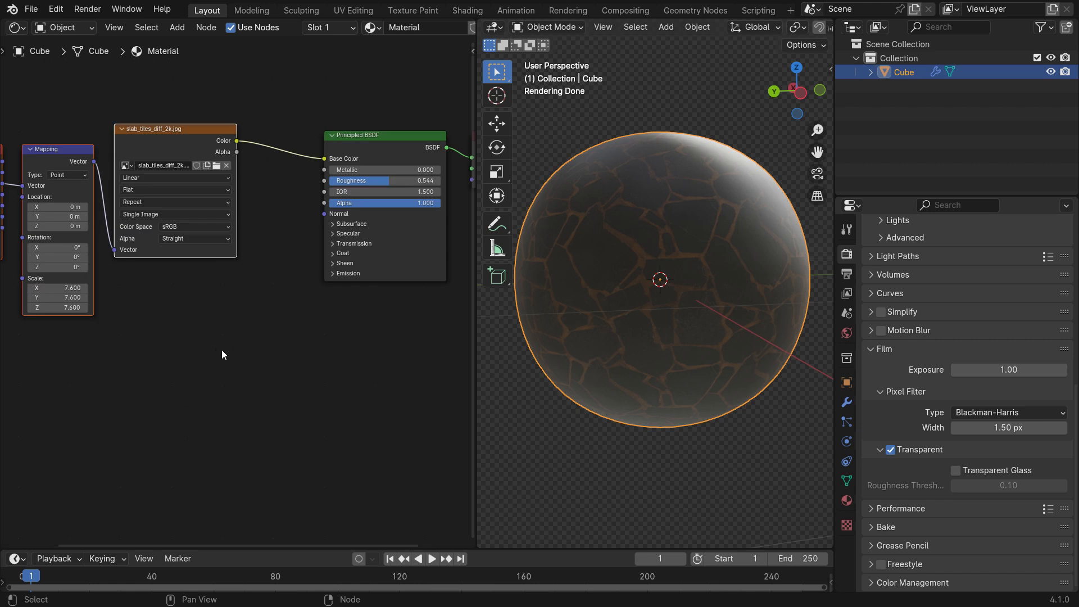
{"action": "key", "text": "shift+a"}
{"action": "left_click", "coordinate": [214, 349]}
{"action": "type", "text": "imag"}
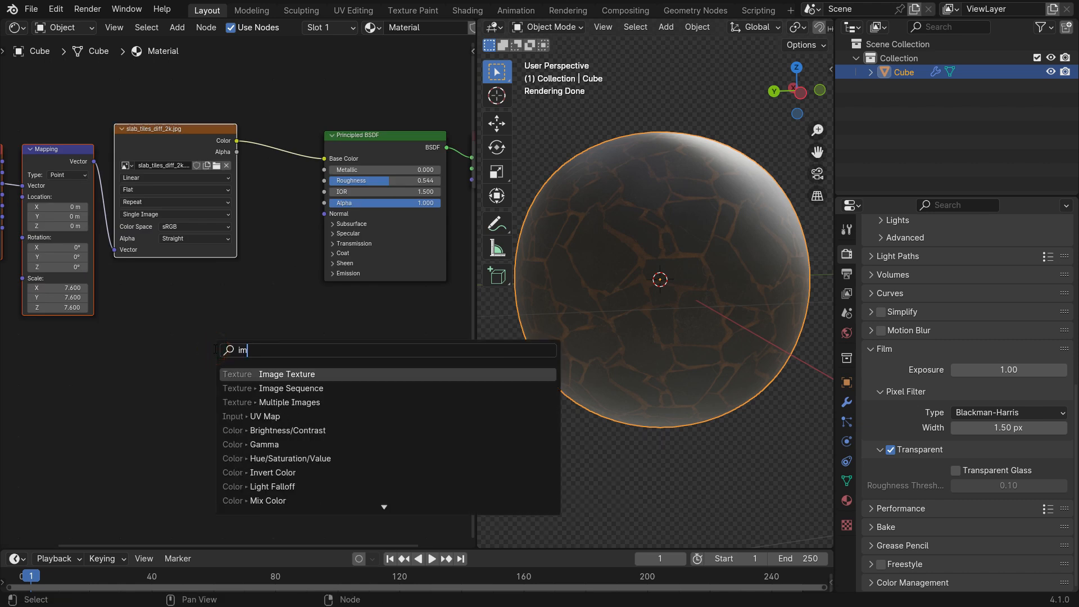
{"action": "key", "text": "Return"}
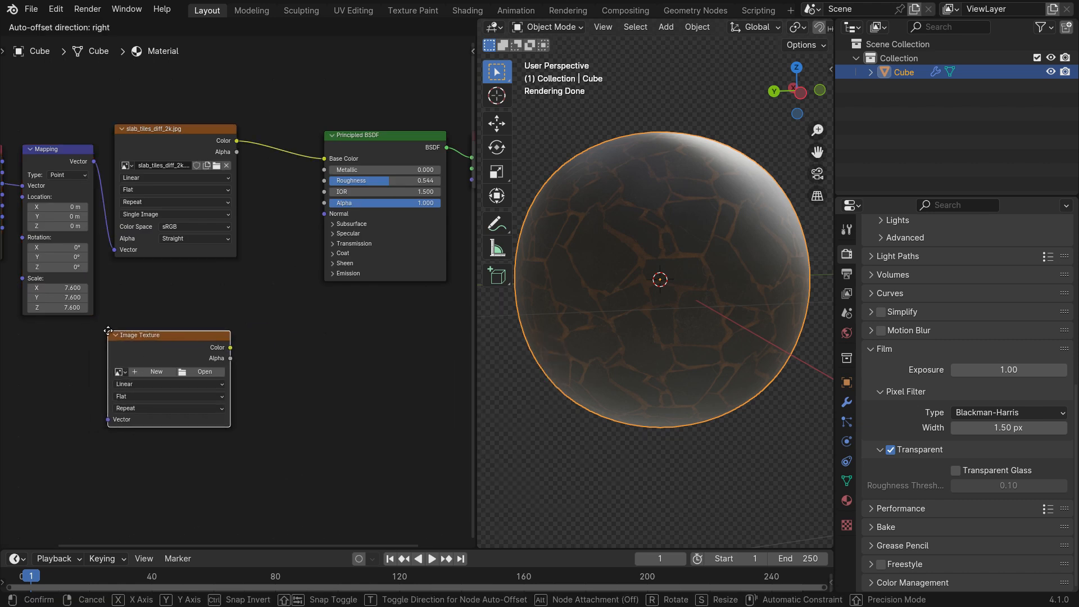
{"action": "left_click", "coordinate": [170, 395]}
Step: Load slab_tiles_nor_gl_2k.exr into the new Image Texture node and set its Color Space to Non-Color
{"action": "scroll", "coordinate": [186, 400], "scroll_direction": "up", "scroll_amount": 2}
{"action": "left_click", "coordinate": [224, 362]}
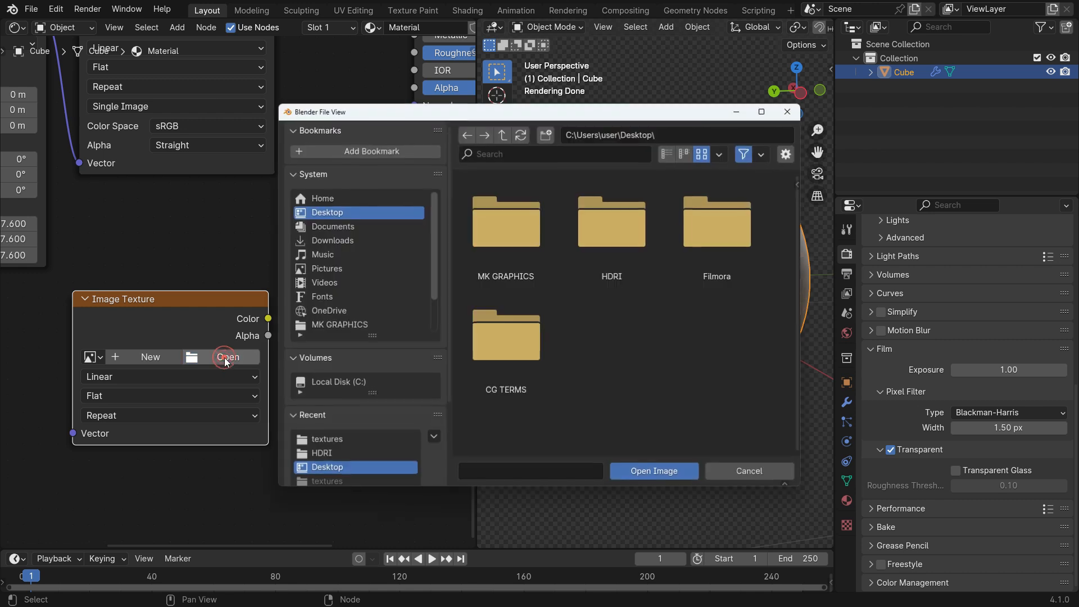
{"action": "left_click", "coordinate": [356, 241]}
{"action": "double_click", "coordinate": [481, 222]}
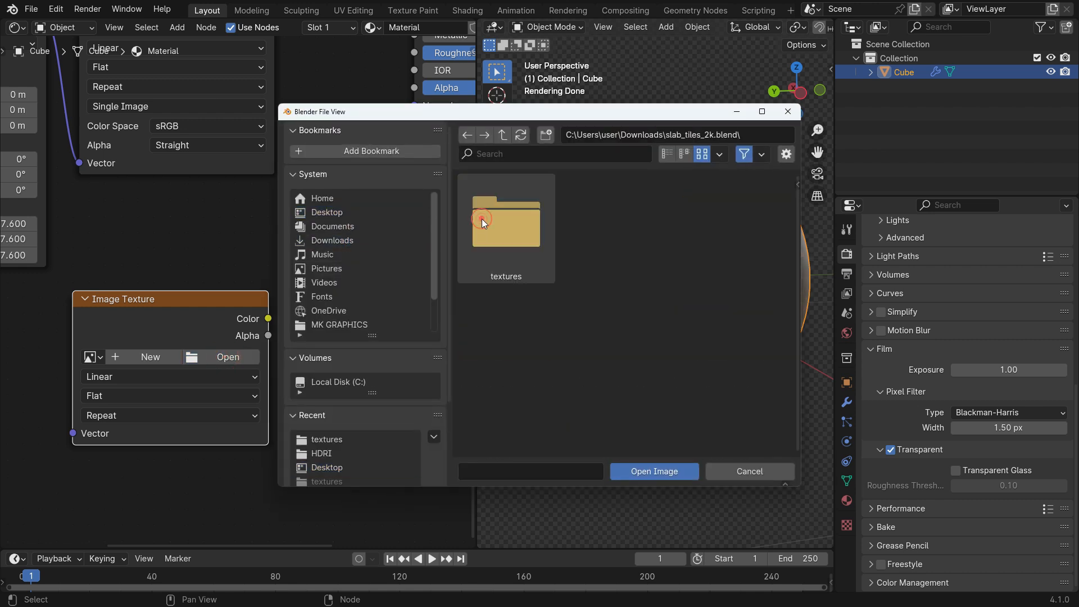
{"action": "double_click", "coordinate": [481, 223]}
{"action": "left_click", "coordinate": [618, 216]}
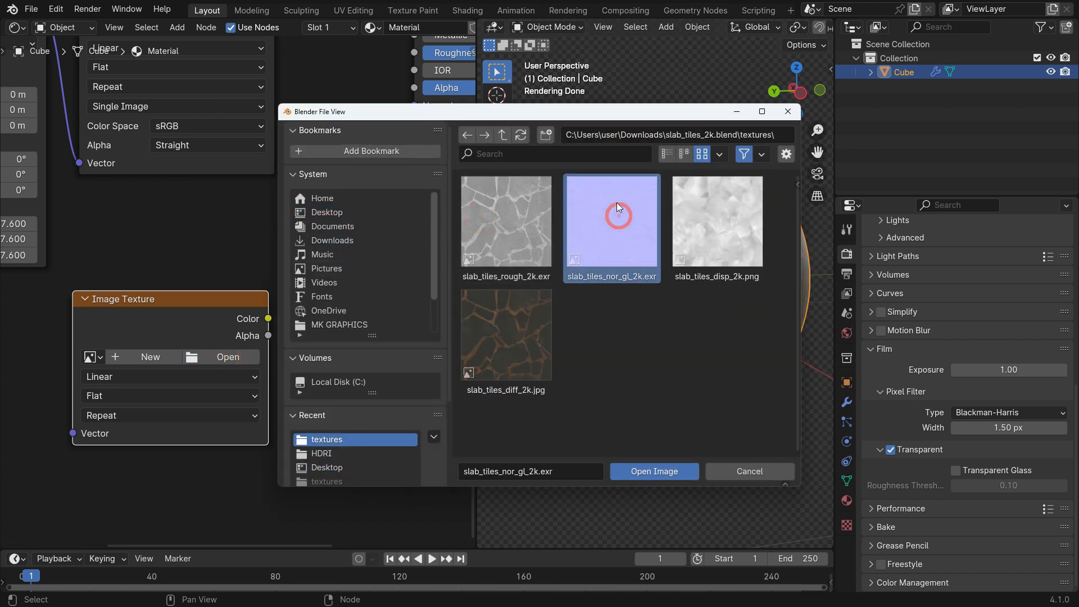
{"action": "left_click", "coordinate": [652, 471]}
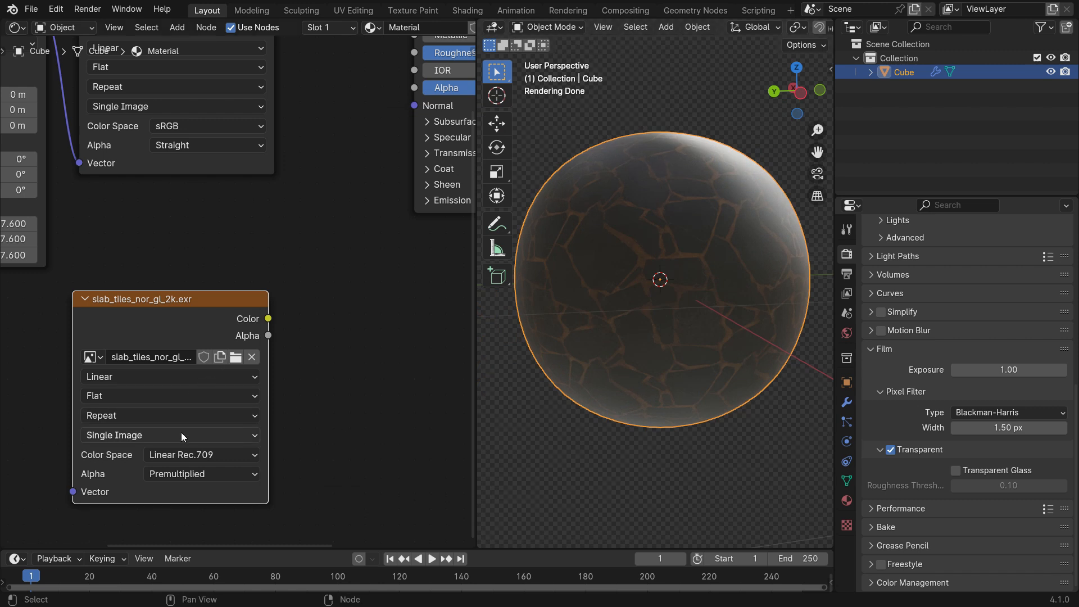
{"action": "left_click", "coordinate": [216, 454]}
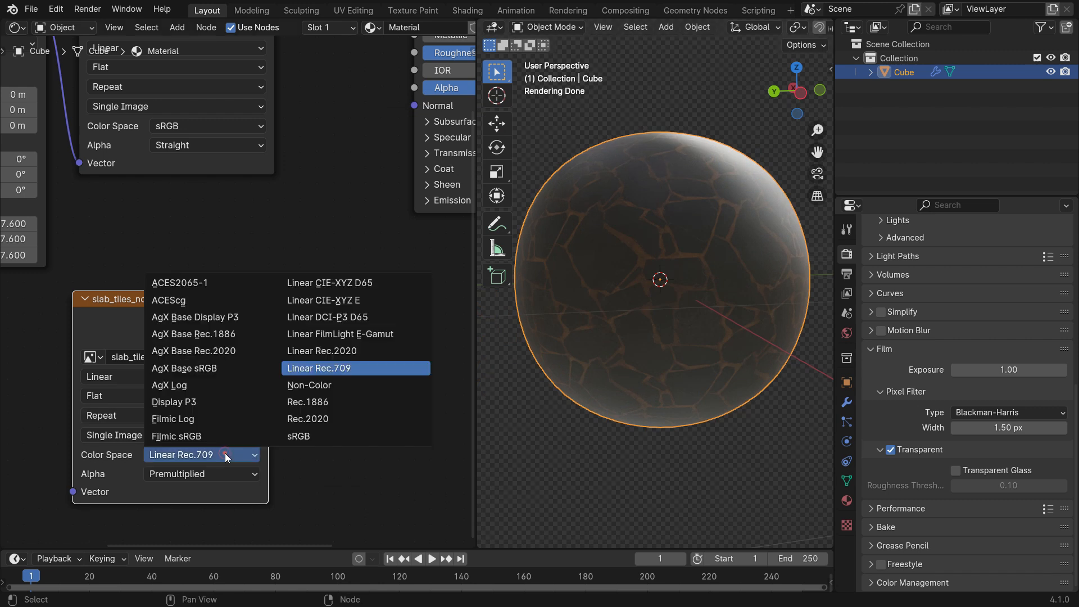
{"action": "left_click", "coordinate": [343, 384]}
Step: Connect the Mapping's Vector output to the normal texture's Vector input and space the two image nodes farther apart vertically
{"action": "scroll", "coordinate": [126, 407], "scroll_direction": "down", "scroll_amount": 2}
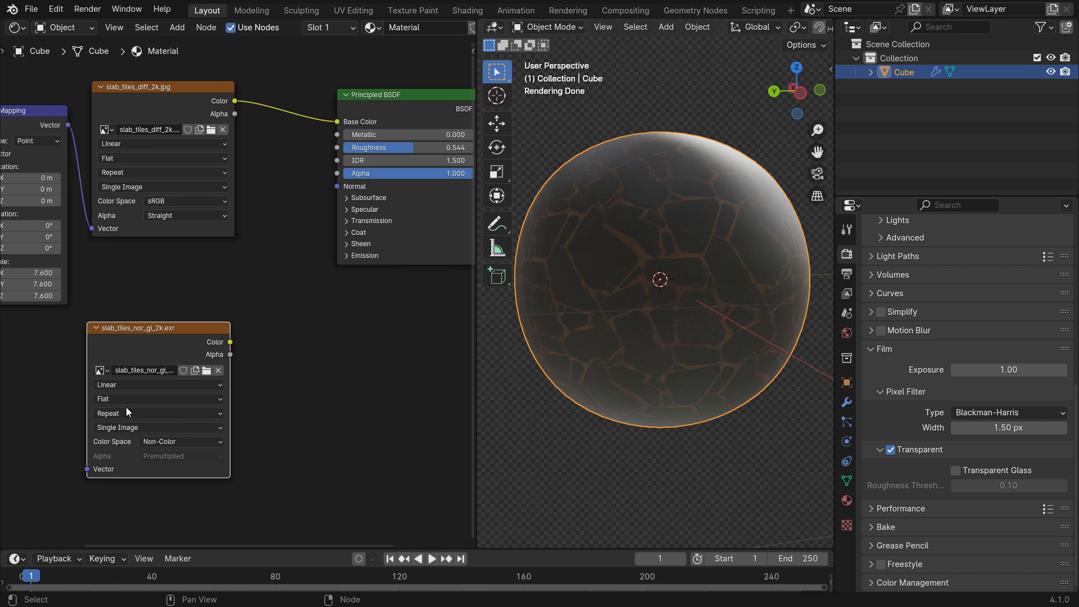
{"action": "scroll", "coordinate": [126, 407], "scroll_direction": "down", "scroll_amount": 2}
{"action": "left_click_drag", "start_coordinate": [82, 186], "coordinate": [98, 458]}
{"action": "left_click_drag", "start_coordinate": [143, 347], "coordinate": [147, 331]}
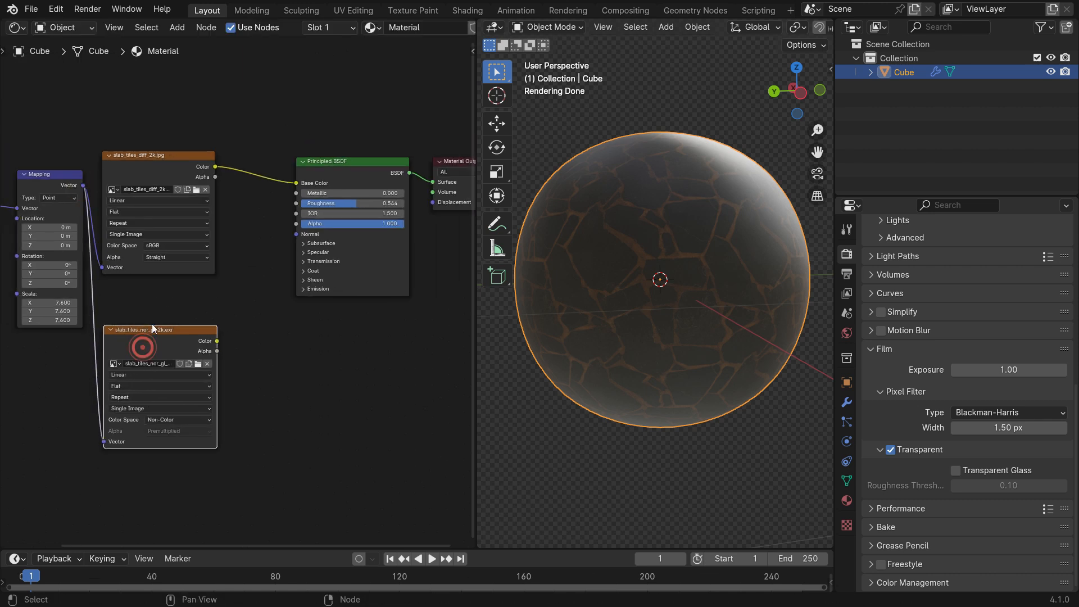
{"action": "left_click_drag", "start_coordinate": [163, 154], "coordinate": [167, 117]}
Step: Add a Normal Map node beside the normal texture and connect the texture's Color to its Color input
{"action": "middle_click_drag", "start_coordinate": [320, 342], "coordinate": [287, 332]}
{"action": "scroll", "coordinate": [251, 350], "scroll_direction": "up", "scroll_amount": 1}
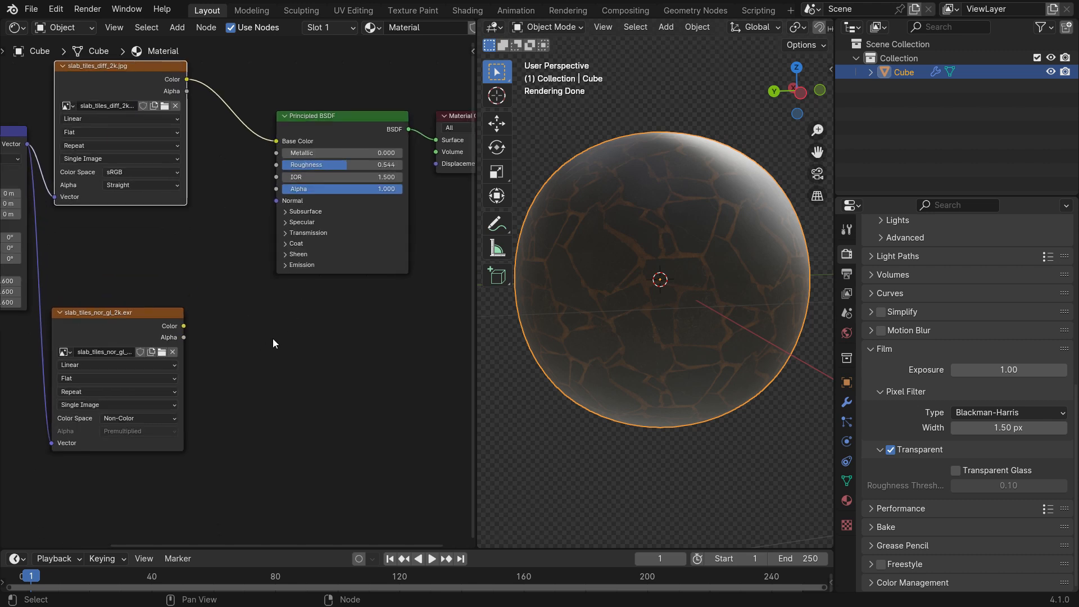
{"action": "key", "text": "shift+a"}
{"action": "left_click", "coordinate": [272, 338]}
{"action": "type", "text": "normal"}
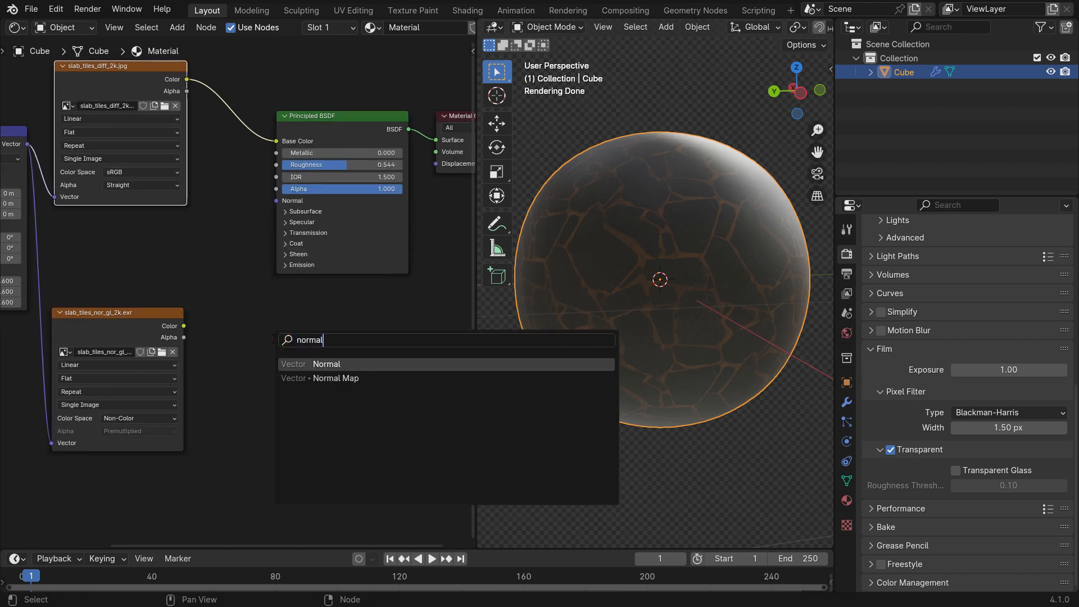
{"action": "left_click", "coordinate": [315, 373]}
{"action": "left_click_drag", "start_coordinate": [184, 325], "coordinate": [224, 404]}
Step: Move the Principled BSDF and Material Output farther from the textures and connect the Normal Map's Normal to the Principled BSDF's Normal
{"action": "scroll", "coordinate": [191, 353], "scroll_direction": "down", "scroll_amount": 2}
{"action": "left_click_drag", "start_coordinate": [277, 179], "coordinate": [365, 312]}
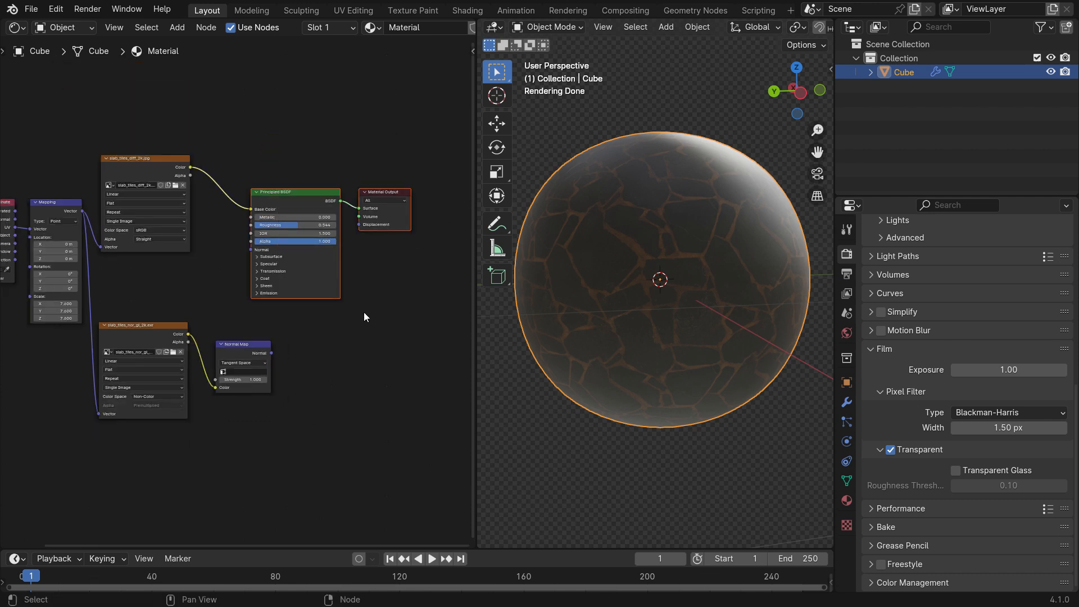
{"action": "key", "text": "g"}
{"action": "left_click", "coordinate": [433, 315]}
{"action": "scroll", "coordinate": [385, 333], "scroll_direction": "up", "scroll_amount": 2}
{"action": "left_click_drag", "start_coordinate": [217, 362], "coordinate": [293, 225]}
Step: Set the Normal Map's Strength to 10 and examine the slab surface up close on the sphere
{"action": "middle_click_drag", "start_coordinate": [692, 271], "coordinate": [599, 296]}
{"action": "scroll", "coordinate": [673, 253], "scroll_direction": "up", "scroll_amount": 2}
{"action": "middle_click_drag", "start_coordinate": [673, 253], "coordinate": [642, 225]}
{"action": "scroll", "coordinate": [642, 225], "scroll_direction": "up", "scroll_amount": 1}
{"action": "scroll", "coordinate": [642, 225], "scroll_direction": "up", "scroll_amount": 1}
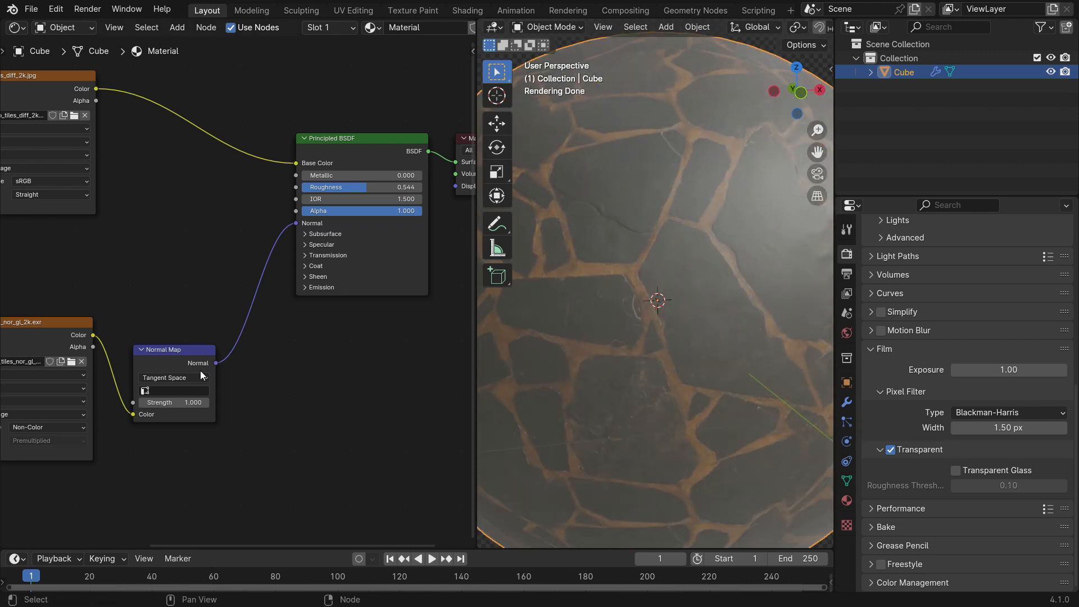
{"action": "scroll", "coordinate": [200, 370], "scroll_direction": "up", "scroll_amount": 2}
{"action": "mouse_move", "coordinate": [158, 412]}
{"action": "left_mouse_down"}
{"action": "mouse_move", "coordinate": [264, 412]}
{"action": "mouse_move", "coordinate": [157, 414]}
{"action": "left_mouse_up"}
{"action": "middle_click_drag", "start_coordinate": [614, 366], "coordinate": [719, 200]}
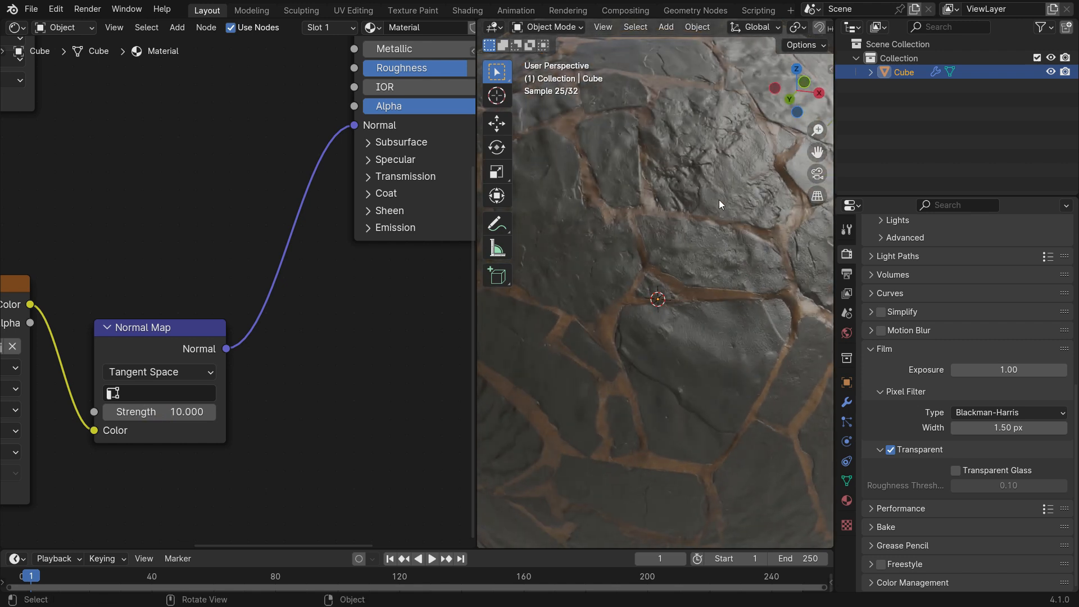
Step: Lower the Normal Map's Strength to 0 and raise it back to 10 to compare the surface relief
{"action": "left_click_drag", "start_coordinate": [186, 412], "coordinate": [213, 412]}
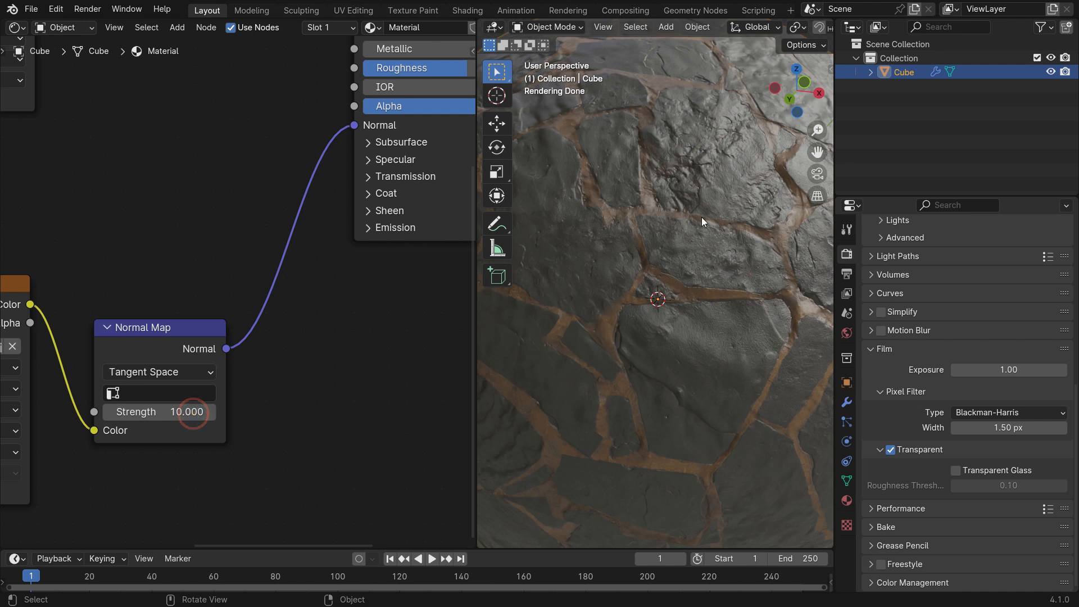
{"action": "left_click_drag", "start_coordinate": [193, 414], "coordinate": [33, 414]}
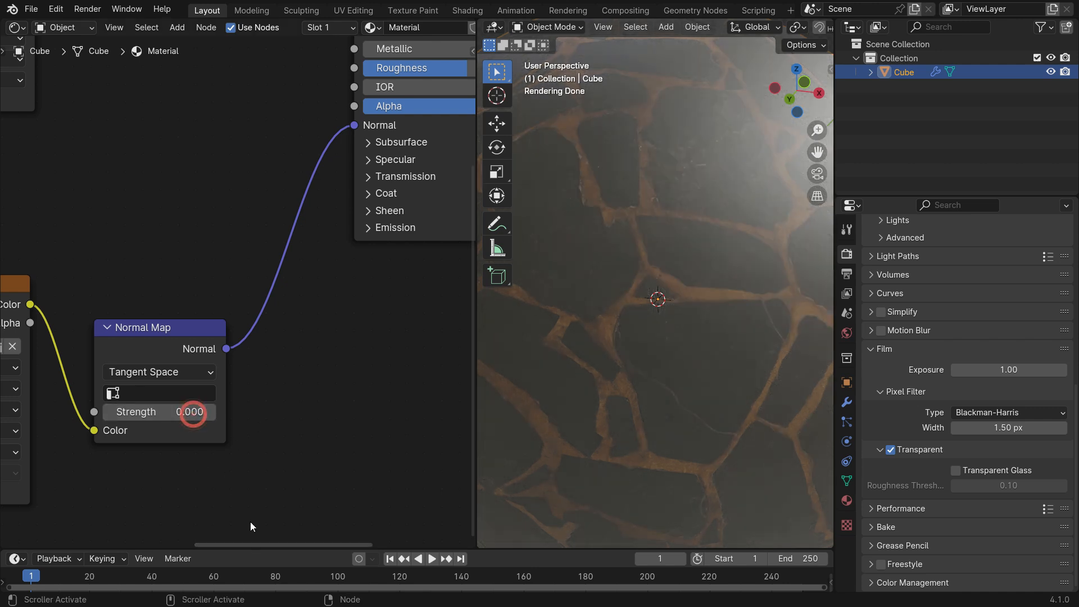
{"action": "left_click_drag", "start_coordinate": [168, 412], "coordinate": [308, 412]}
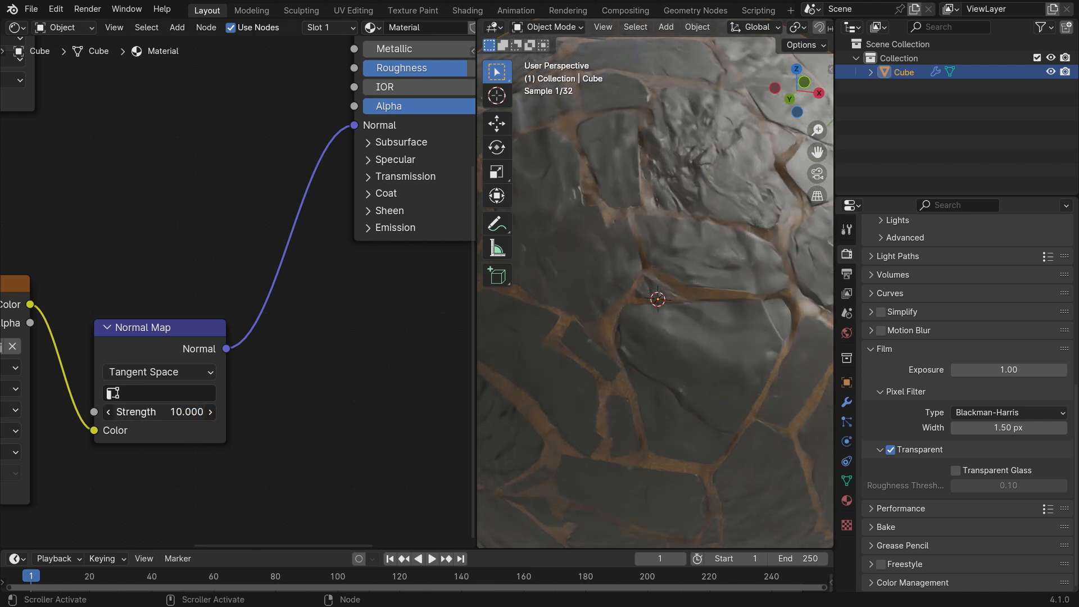
Step: Add an Image Texture node in the space between the slab textures and the Principled BSDF
{"action": "scroll", "coordinate": [670, 272], "scroll_direction": "down", "scroll_amount": 5}
{"action": "middle_click_drag", "start_coordinate": [669, 272], "coordinate": [722, 249]}
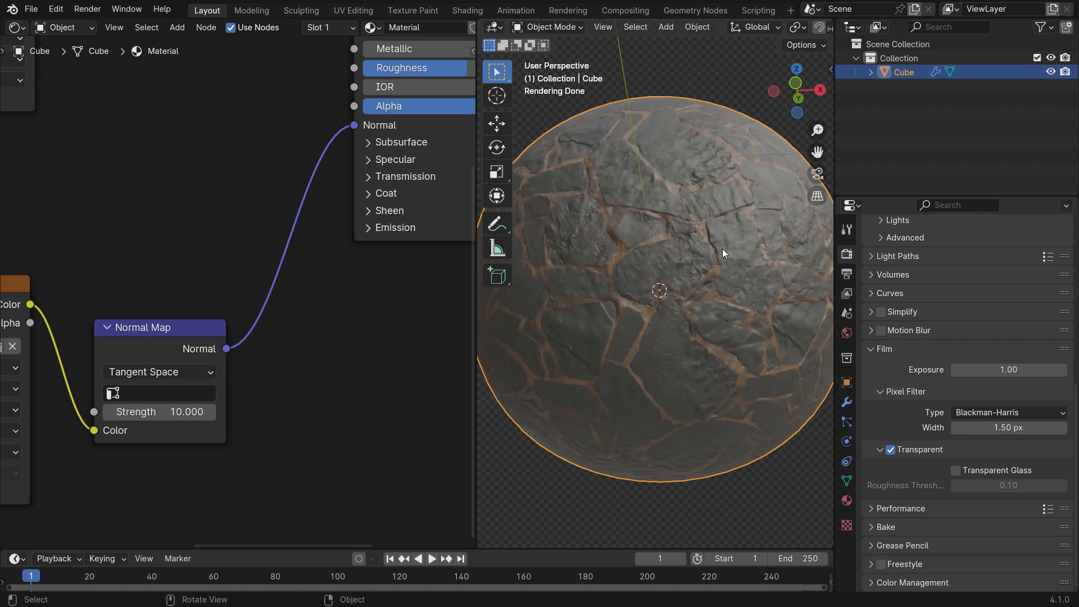
{"action": "scroll", "coordinate": [723, 249], "scroll_direction": "up", "scroll_amount": 2}
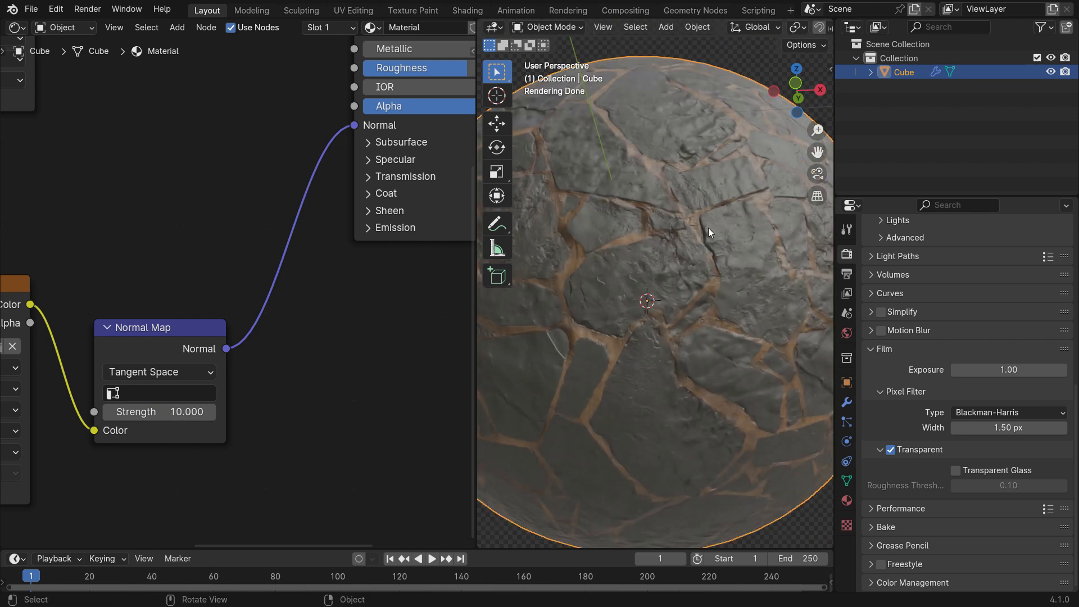
{"action": "scroll", "coordinate": [308, 308], "scroll_direction": "down", "scroll_amount": 6}
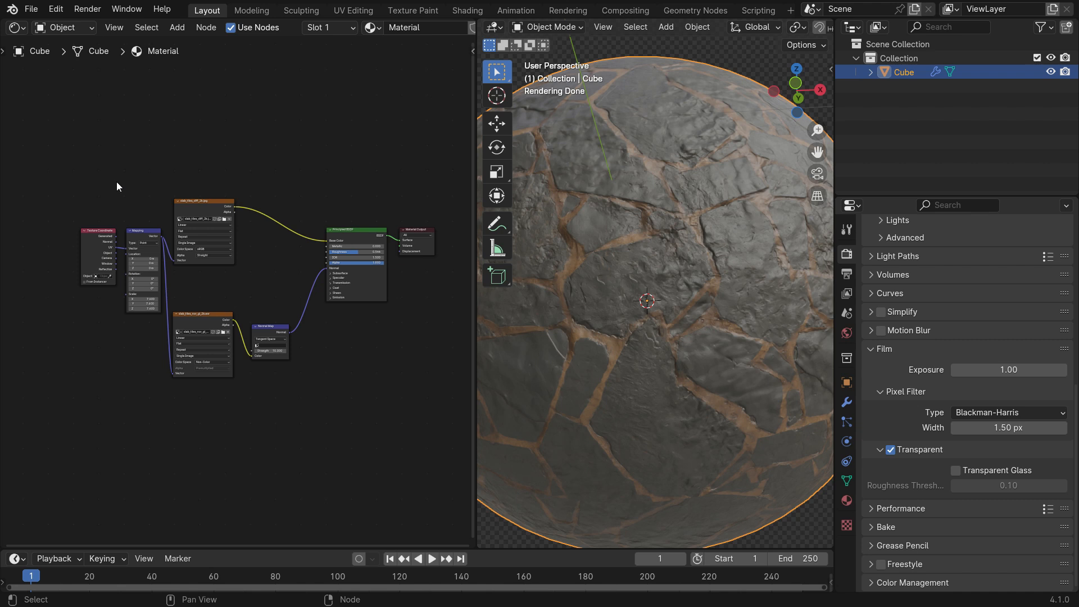
{"action": "scroll", "coordinate": [290, 265], "scroll_direction": "up", "scroll_amount": 4}
{"action": "key", "text": "shift+a"}
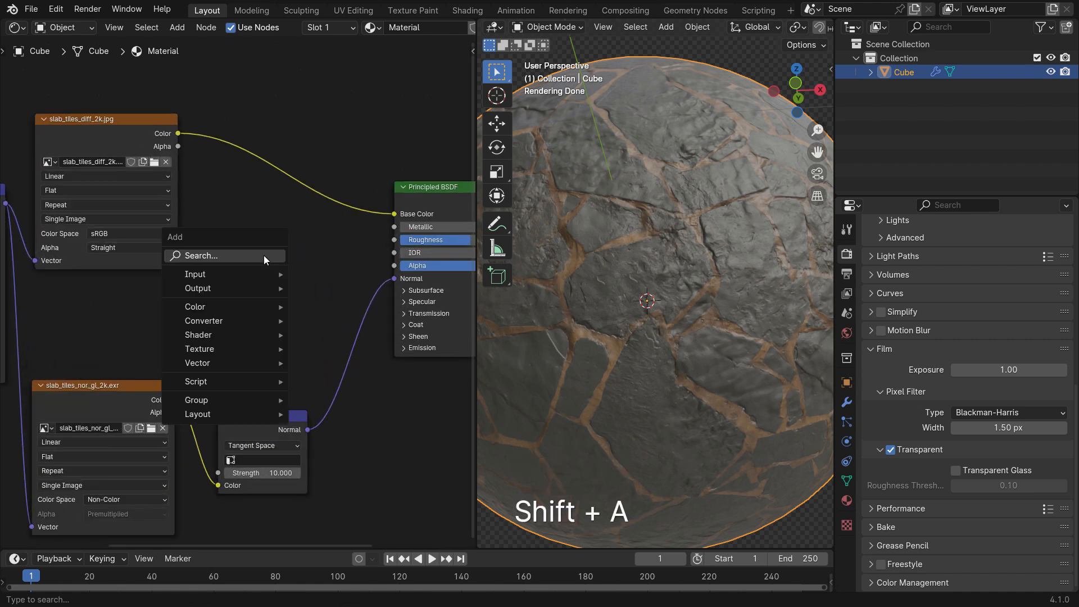
{"action": "left_click", "coordinate": [265, 259]}
{"action": "type", "text": "image"}
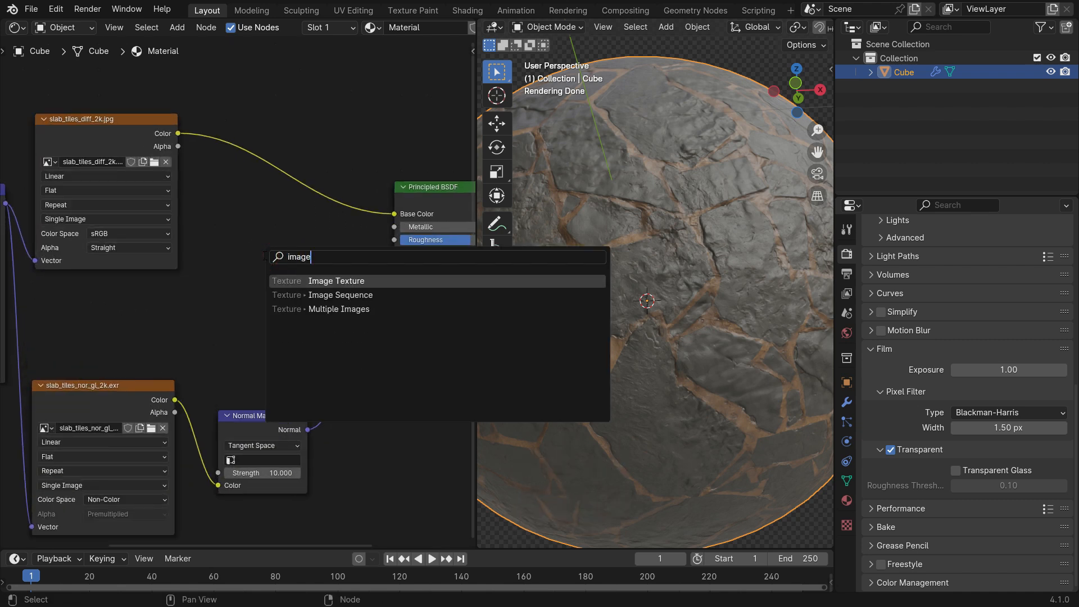
{"action": "key", "text": "Return"}
{"action": "left_click", "coordinate": [202, 234]}
{"action": "scroll", "coordinate": [317, 307], "scroll_direction": "up", "scroll_amount": 1}
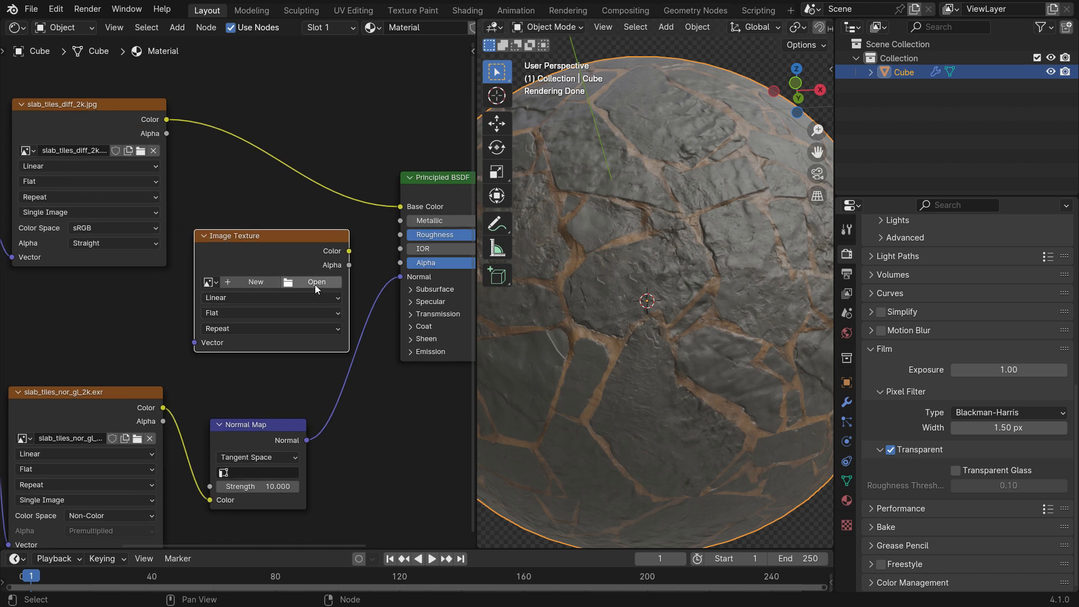
Step: Load slab_tiles_rough_2k.exr from the slab tiles textures folder into the new Image Texture node
{"action": "left_click", "coordinate": [315, 285]}
{"action": "left_click", "coordinate": [334, 241]}
{"action": "double_click", "coordinate": [520, 221]}
{"action": "double_click", "coordinate": [520, 222]}
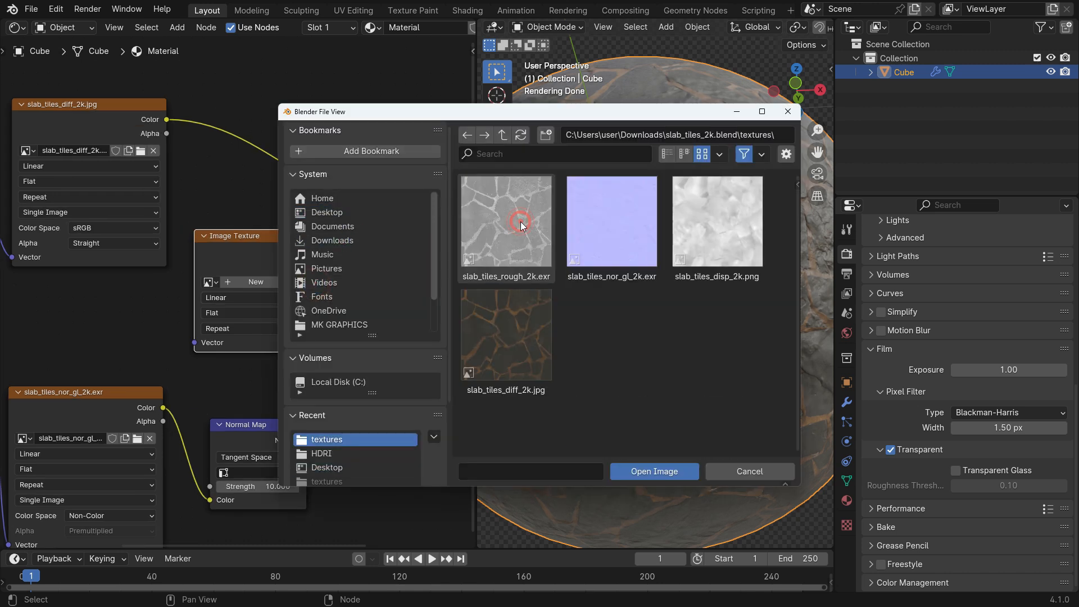
{"action": "left_click", "coordinate": [518, 231]}
{"action": "left_click", "coordinate": [646, 470]}
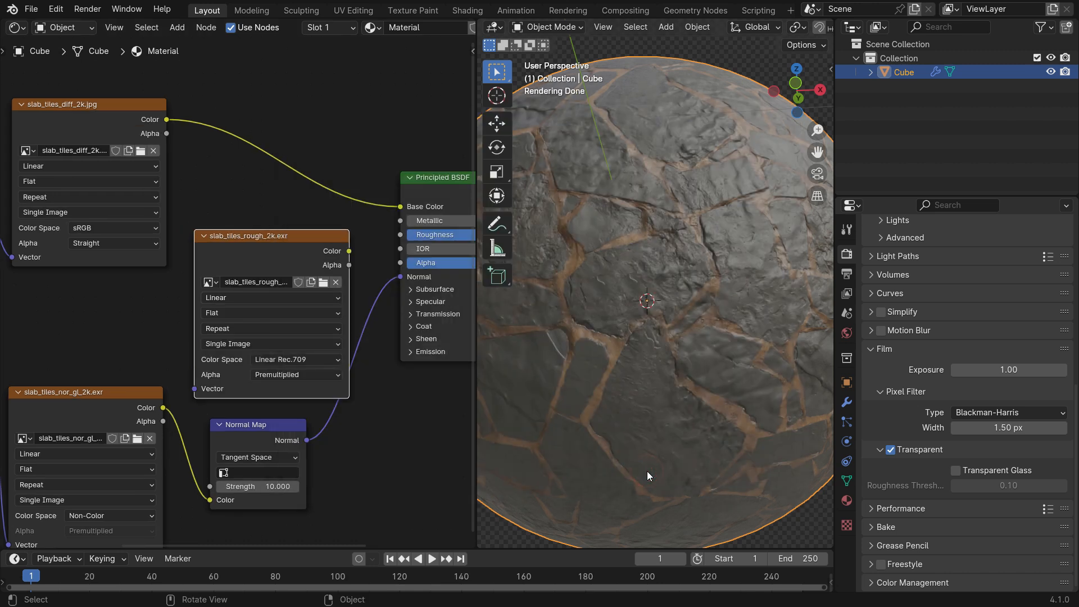
Step: Move the roughness texture slightly upward and connect its Color to the Principled BSDF's Roughness
{"action": "left_click_drag", "start_coordinate": [281, 235], "coordinate": [274, 215]}
{"action": "middle_click_drag", "start_coordinate": [360, 249], "coordinate": [271, 253]}
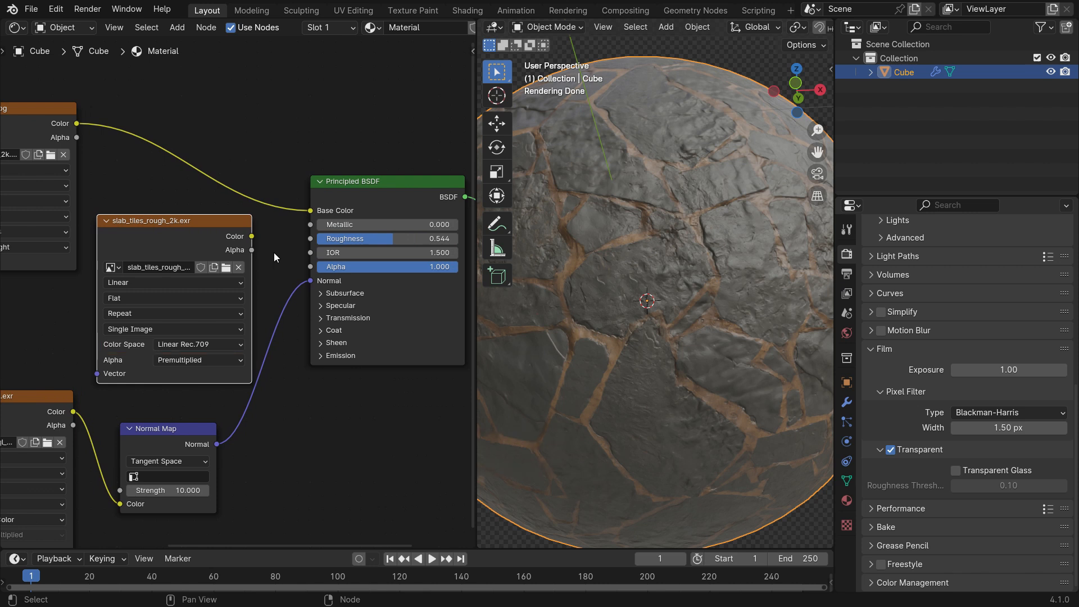
{"action": "left_click_drag", "start_coordinate": [253, 237], "coordinate": [315, 244]}
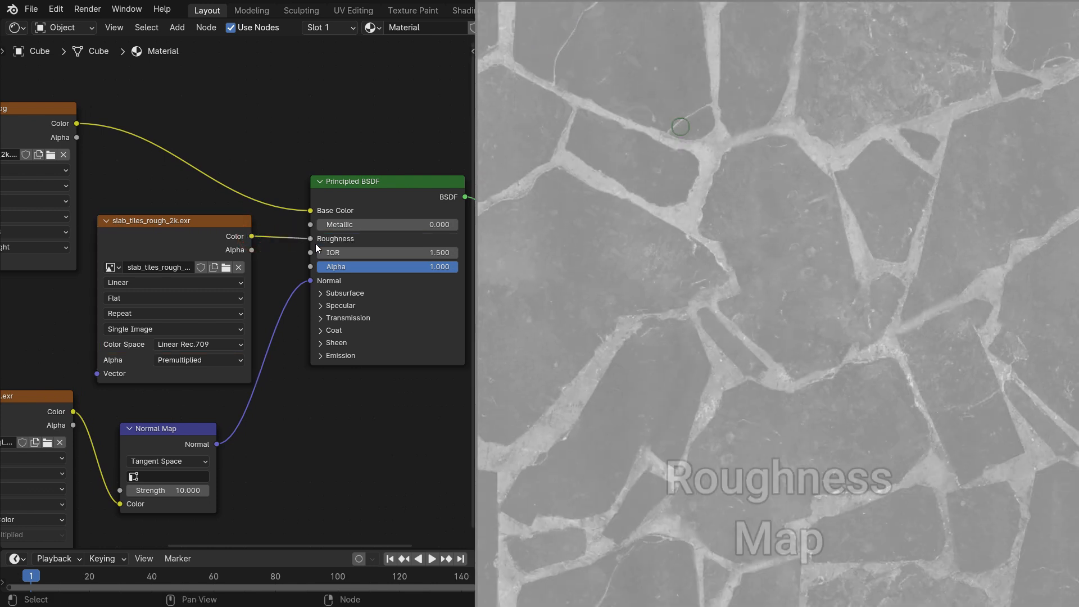
Step: Connect the Mapping node's Vector to the roughness texture's Vector input and move the diffuse texture higher
{"action": "scroll", "coordinate": [265, 281], "scroll_direction": "down", "scroll_amount": 2}
{"action": "scroll", "coordinate": [104, 261], "scroll_direction": "down", "scroll_amount": 2}
{"action": "scroll", "coordinate": [64, 228], "scroll_direction": "up", "scroll_amount": 3}
{"action": "left_click_drag", "start_coordinate": [63, 231], "coordinate": [214, 358]}
{"action": "left_click_drag", "start_coordinate": [146, 166], "coordinate": [161, 108]}
{"action": "scroll", "coordinate": [182, 236], "scroll_direction": "down", "scroll_amount": 2}
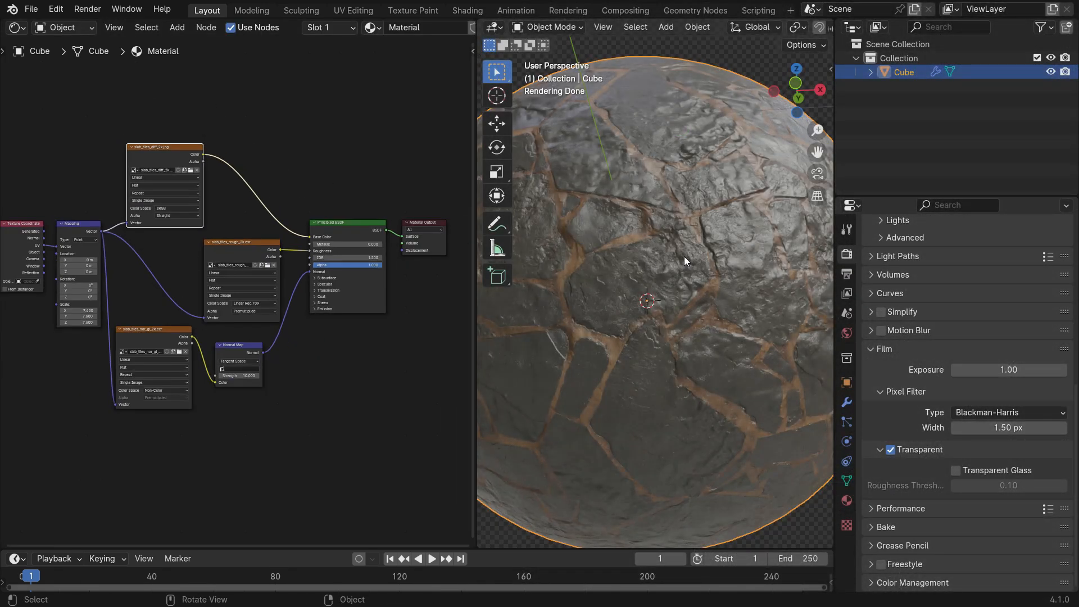
Step: Delete the texture, Mapping, Texture Coordinate and Normal Map nodes, keeping only the Principled BSDF and Material Output
{"action": "middle_click_drag", "start_coordinate": [683, 256], "coordinate": [649, 251]}
{"action": "middle_click_drag", "start_coordinate": [723, 232], "coordinate": [699, 306]}
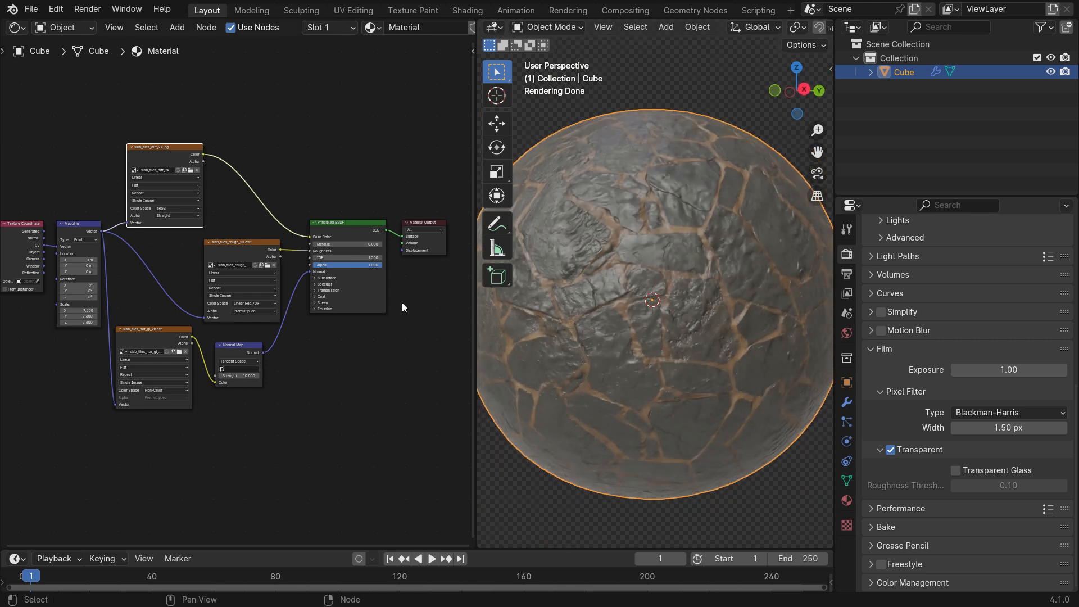
{"action": "scroll", "coordinate": [402, 302], "scroll_direction": "down", "scroll_amount": 3}
{"action": "left_click_drag", "start_coordinate": [83, 147], "coordinate": [326, 436]}
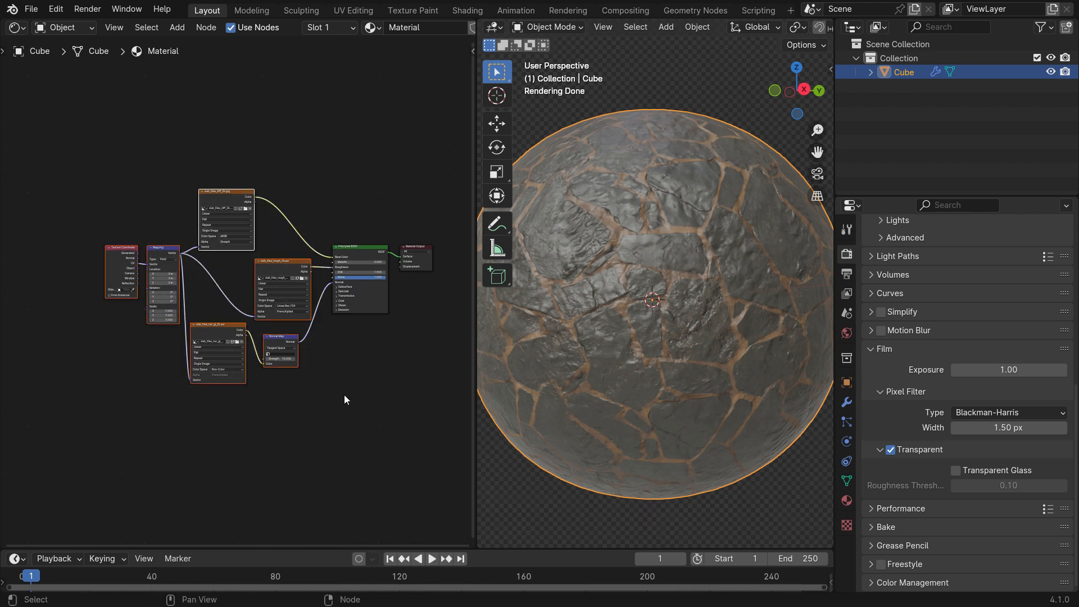
{"action": "key", "text": "Delete"}
Step: Start the Principled Texture Setup for the Principled BSDF and open the textures folder inside slab_tiles_2k.blend in Downloads
{"action": "middle_click_drag", "start_coordinate": [380, 333], "coordinate": [290, 362]}
{"action": "scroll", "coordinate": [264, 302], "scroll_direction": "up", "scroll_amount": 3}
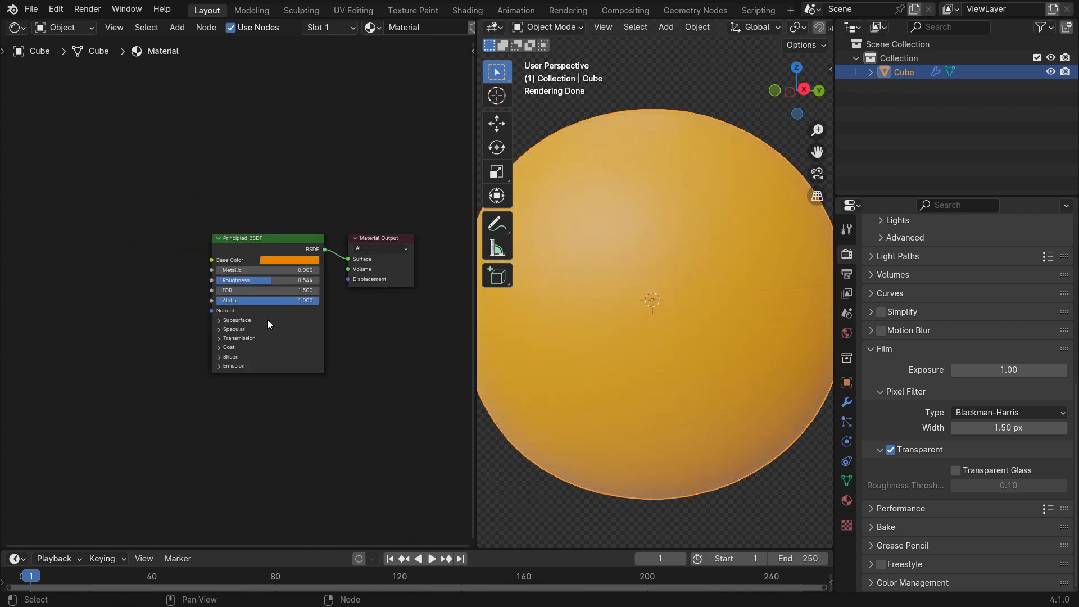
{"action": "scroll", "coordinate": [268, 320], "scroll_direction": "up", "scroll_amount": 2}
{"action": "left_click", "coordinate": [261, 206]}
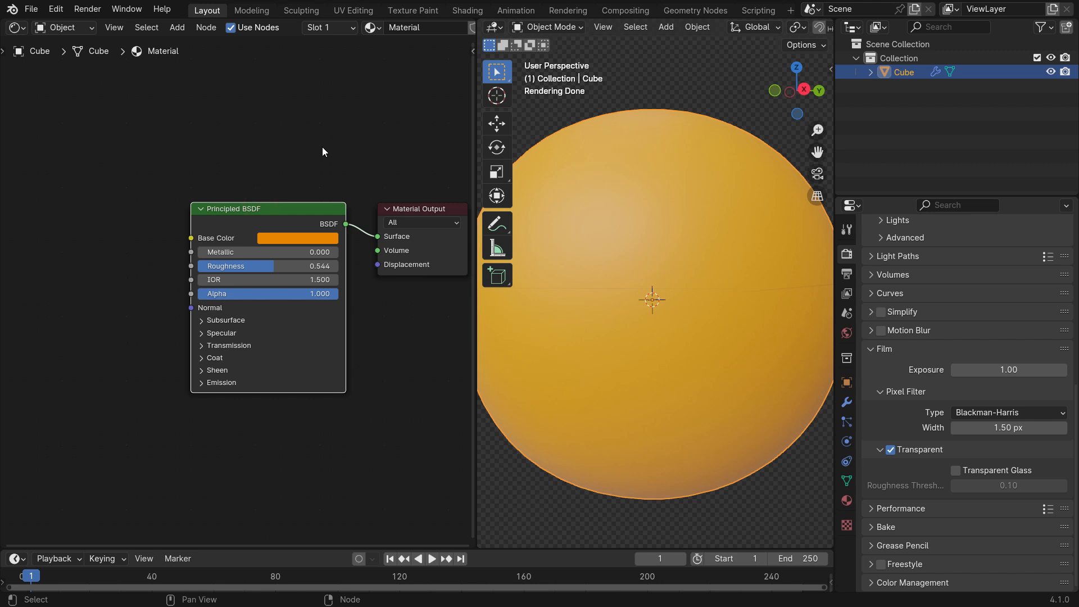
{"action": "key", "text": "ctrl+shift+t"}
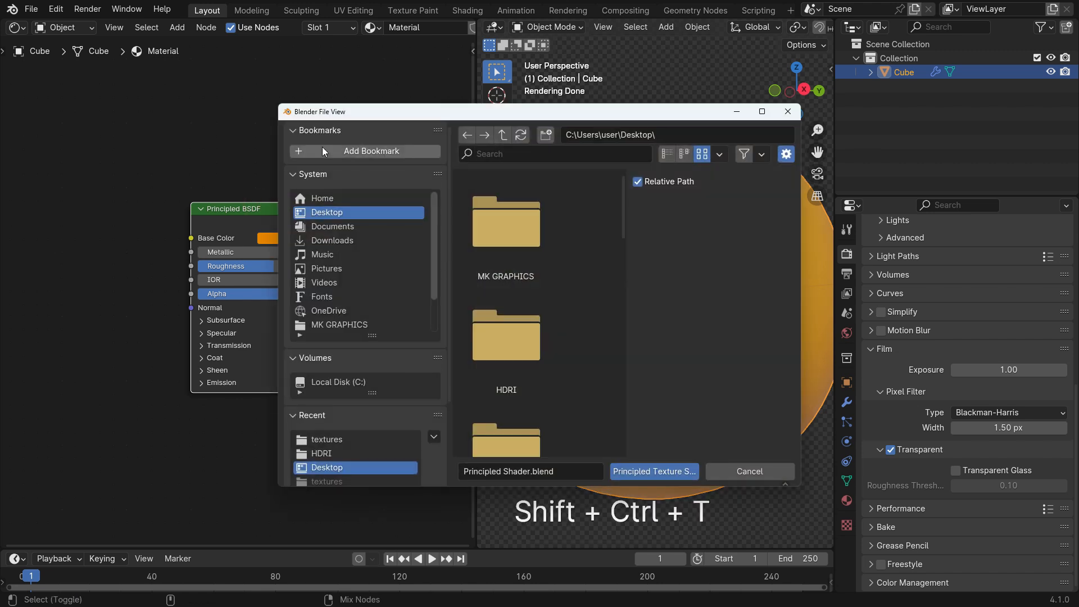
{"action": "left_click", "coordinate": [364, 240]}
{"action": "double_click", "coordinate": [497, 225]}
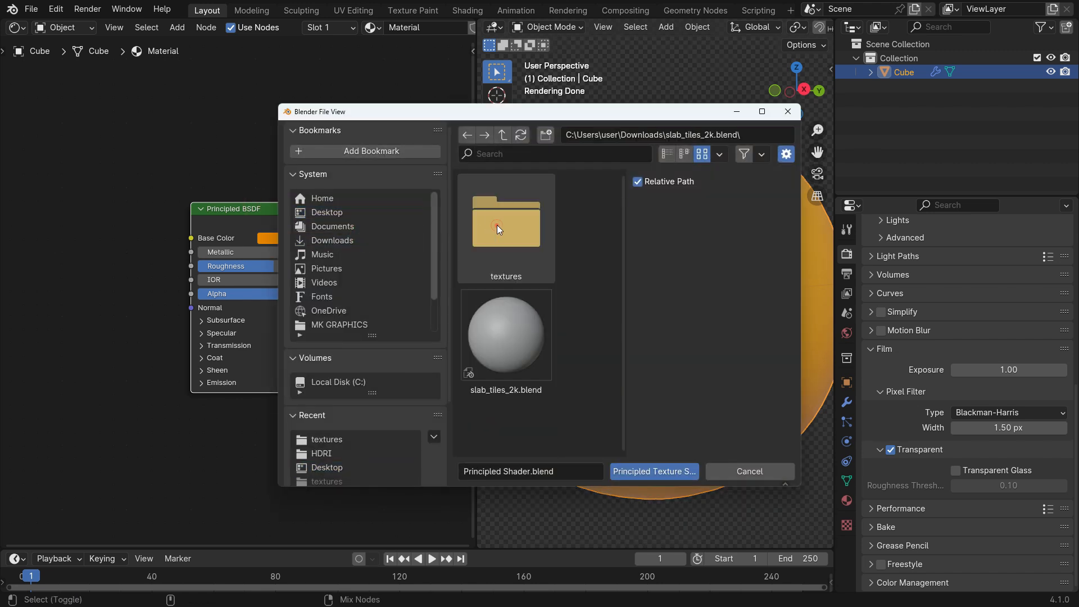
{"action": "double_click", "coordinate": [497, 226]}
Step: Run the Principled Texture Setup with slab_tiles_rough_2k.exr, slab_tiles_nor_gl_2k.exr and slab_tiles_diff_2k.jpg
{"action": "scroll", "coordinate": [582, 257], "scroll_direction": "down", "scroll_amount": 1}
{"action": "scroll", "coordinate": [583, 262], "scroll_direction": "down", "scroll_amount": 2}
{"action": "scroll", "coordinate": [584, 268], "scroll_direction": "up", "scroll_amount": 3}
{"action": "left_click", "coordinate": [539, 238]}
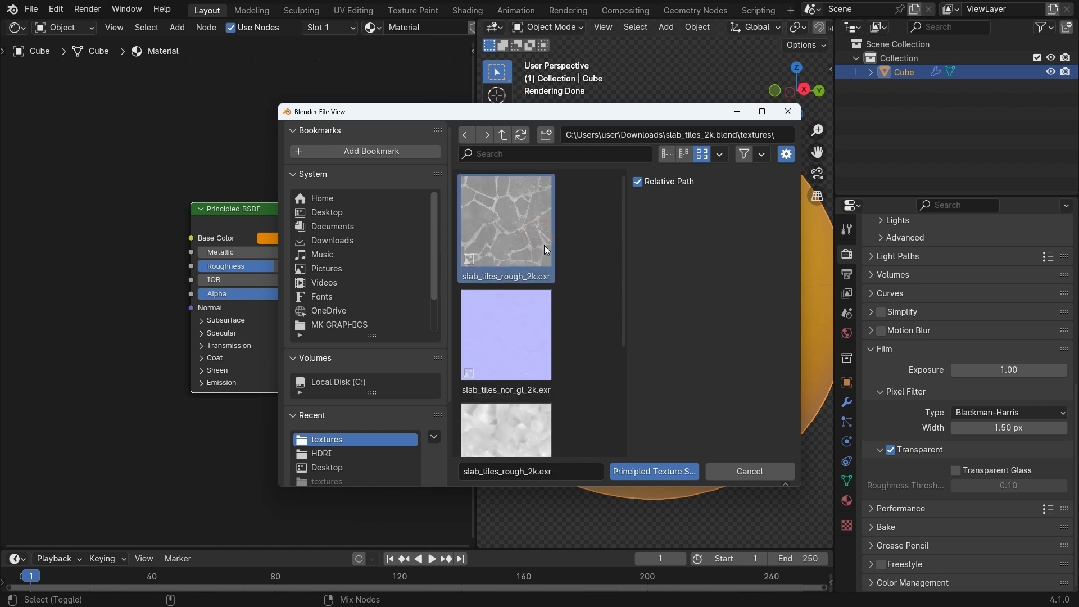
{"action": "left_click", "coordinate": [523, 333], "text": "shift"}
{"action": "left_click_drag", "start_coordinate": [621, 264], "coordinate": [615, 241]}
{"action": "left_click", "coordinate": [500, 386], "text": "shift"}
{"action": "left_click", "coordinate": [656, 472]}
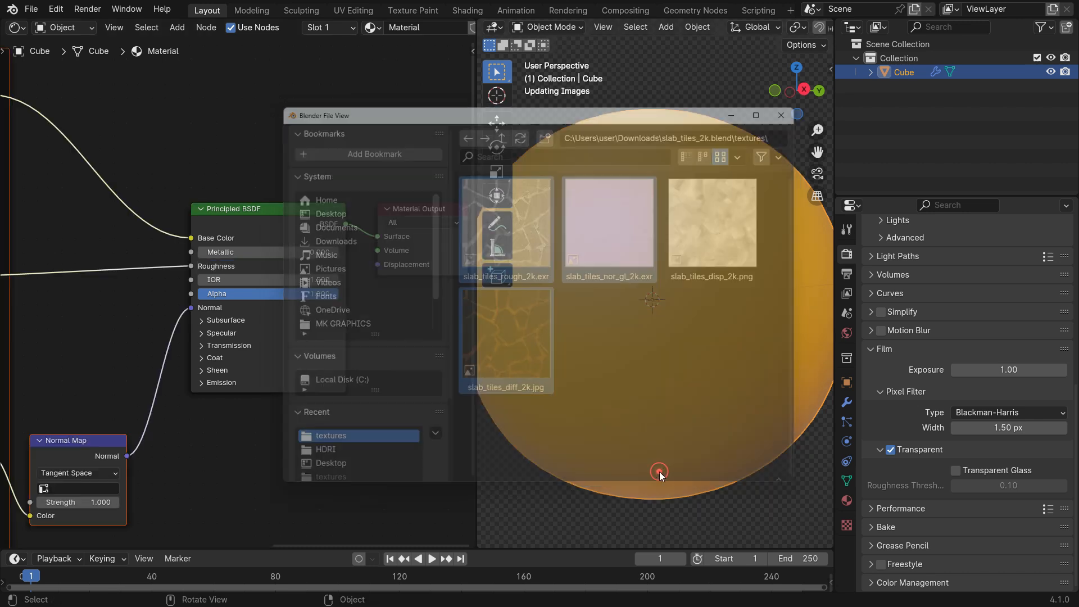
Step: Increase the Mapping node's X, Y and Z Scale together so smaller slabs repeat across the sphere
{"action": "scroll", "coordinate": [372, 331], "scroll_direction": "down", "scroll_amount": 4}
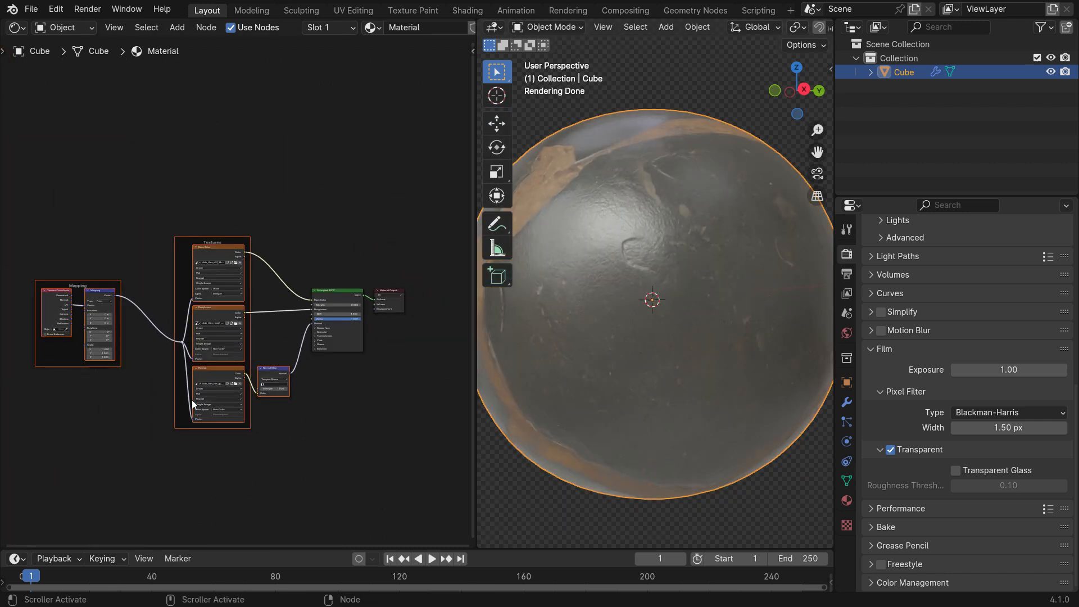
{"action": "scroll", "coordinate": [192, 403], "scroll_direction": "up", "scroll_amount": 3}
{"action": "middle_click_drag", "start_coordinate": [267, 375], "coordinate": [373, 377]}
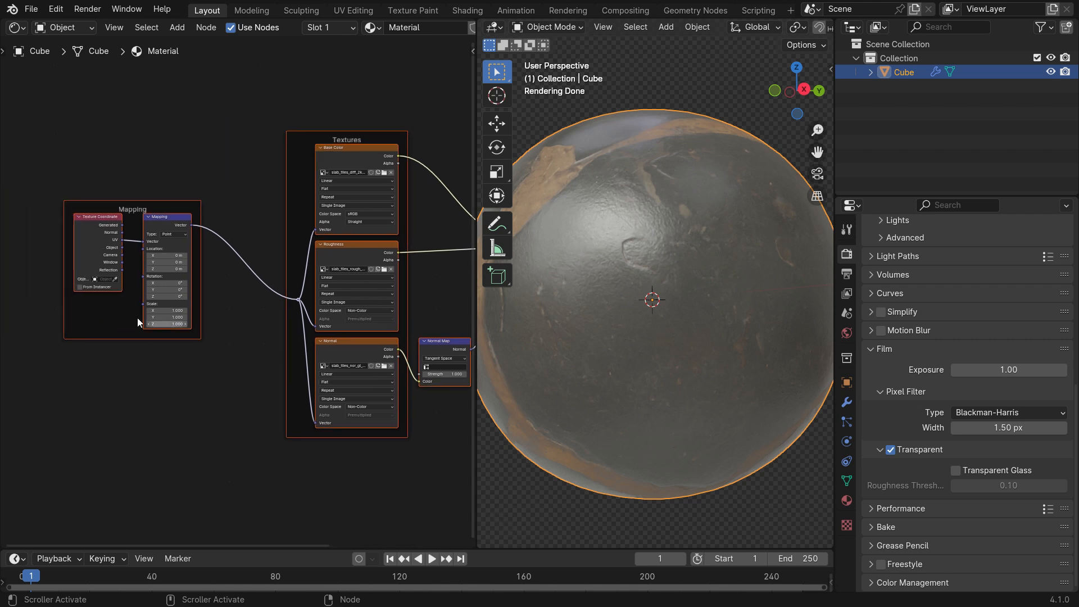
{"action": "scroll", "coordinate": [159, 309], "scroll_direction": "up", "scroll_amount": 8}
{"action": "left_click_drag", "start_coordinate": [167, 313], "coordinate": [405, 337]}
Step: Set the Normal Map's Strength to 8 and inspect the slab relief on the sphere
{"action": "scroll", "coordinate": [170, 314], "scroll_direction": "down", "scroll_amount": 6}
{"action": "middle_click_drag", "start_coordinate": [177, 337], "coordinate": [115, 303]}
{"action": "middle_click_drag", "start_coordinate": [453, 355], "coordinate": [335, 360]}
{"action": "scroll", "coordinate": [335, 359], "scroll_direction": "up", "scroll_amount": 12}
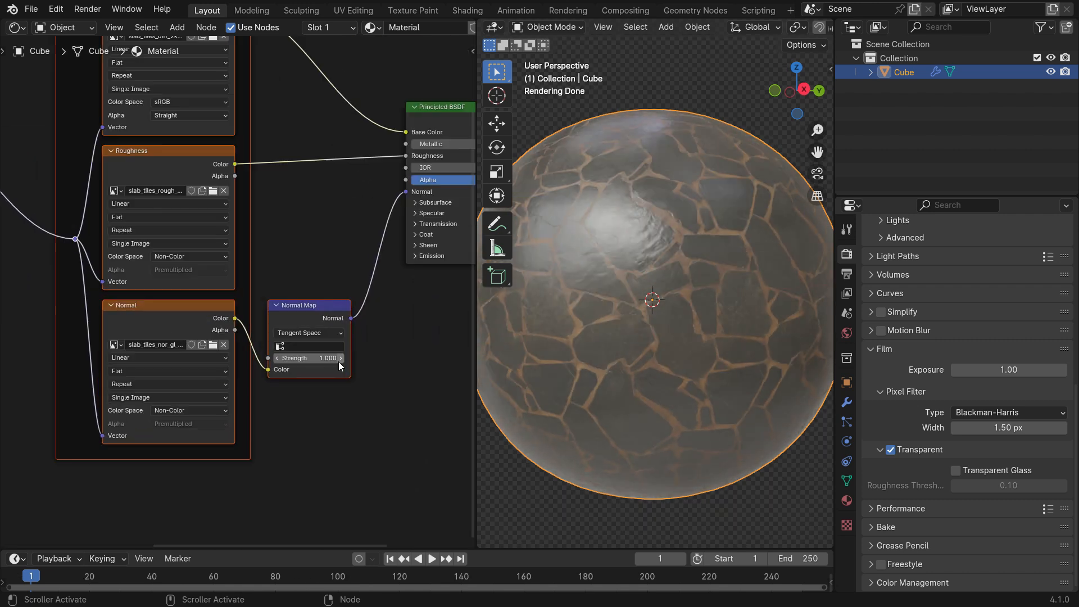
{"action": "left_click_drag", "start_coordinate": [298, 359], "coordinate": [494, 359]}
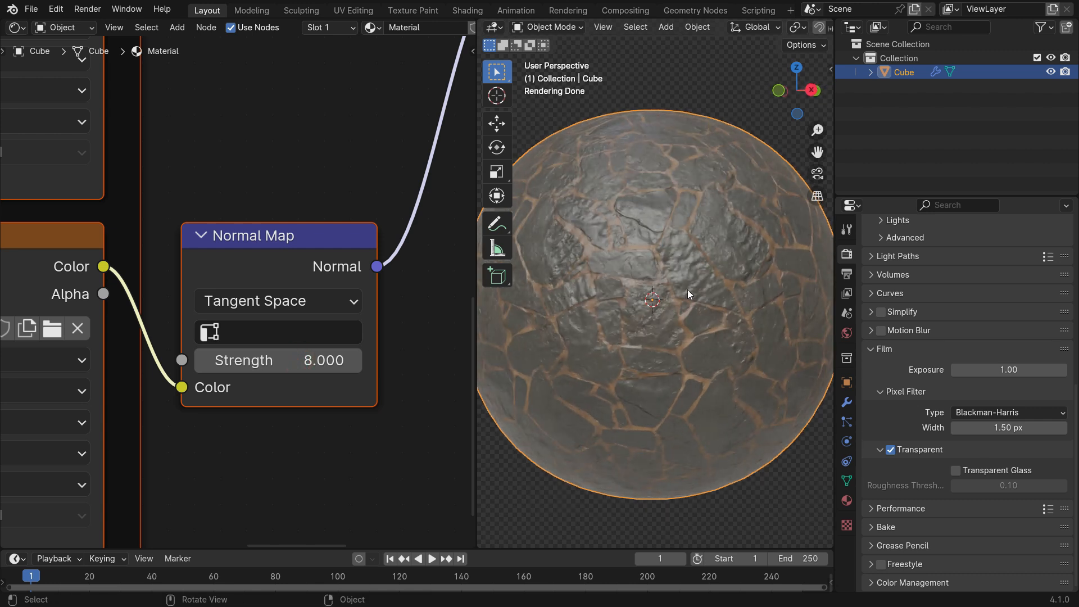
{"action": "scroll", "coordinate": [292, 343], "scroll_direction": "down", "scroll_amount": 8}
{"action": "middle_click_drag", "start_coordinate": [694, 321], "coordinate": [679, 266]}
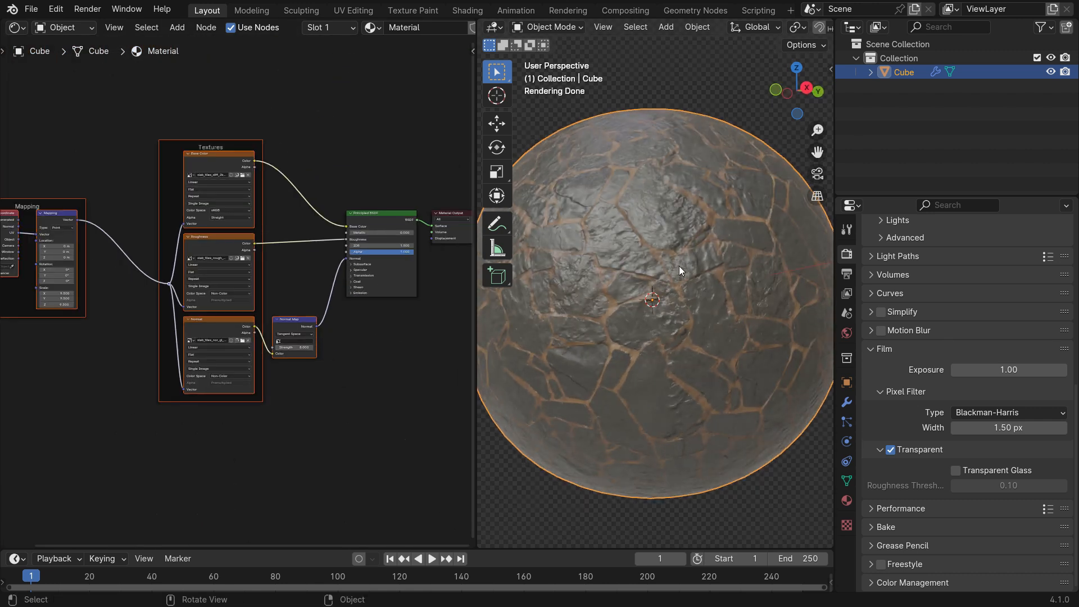
Step: Switch the viewport to Solid shading and hide the textured sphere object named Cube
{"action": "key", "text": "z"}
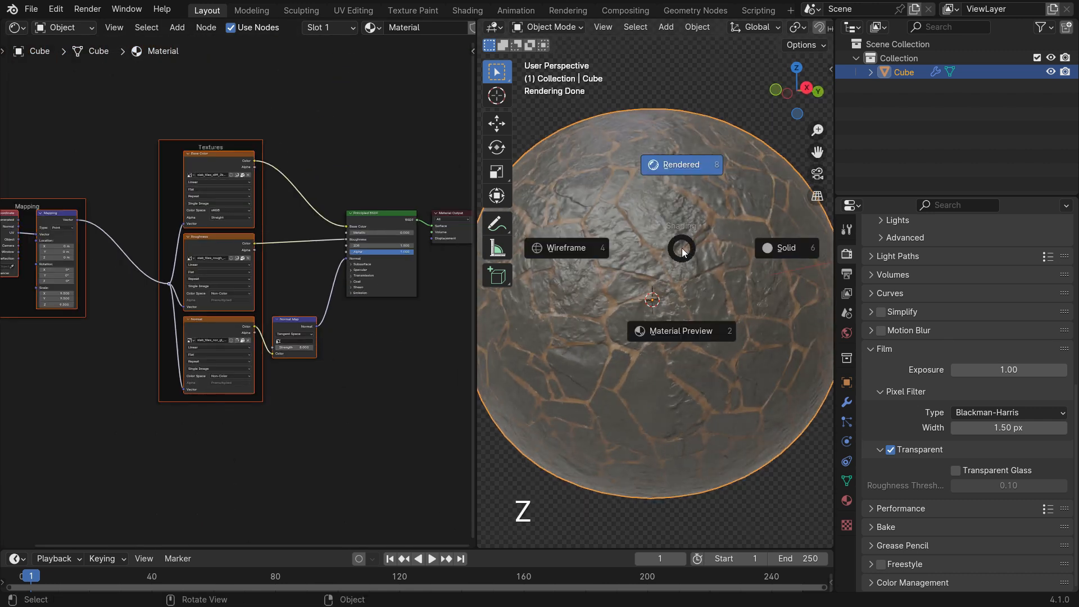
{"action": "left_click", "coordinate": [787, 248]}
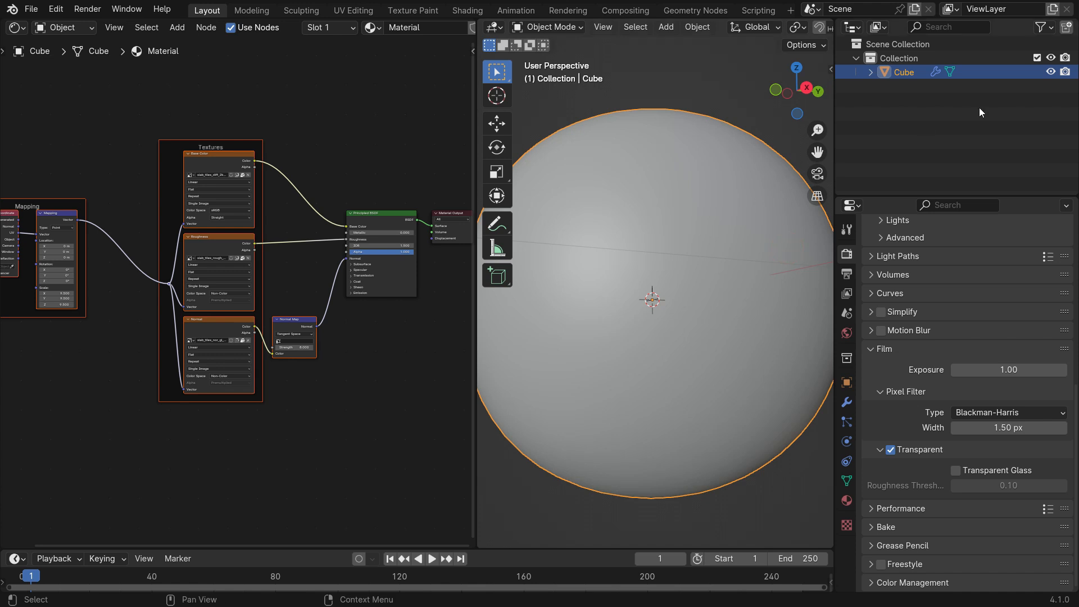
{"action": "left_click", "coordinate": [1050, 72]}
{"action": "middle_click_drag", "start_coordinate": [628, 301], "coordinate": [621, 228]}
Step: Add a Monkey mesh at the world origin and view it from the front
{"action": "key", "text": "shift+a"}
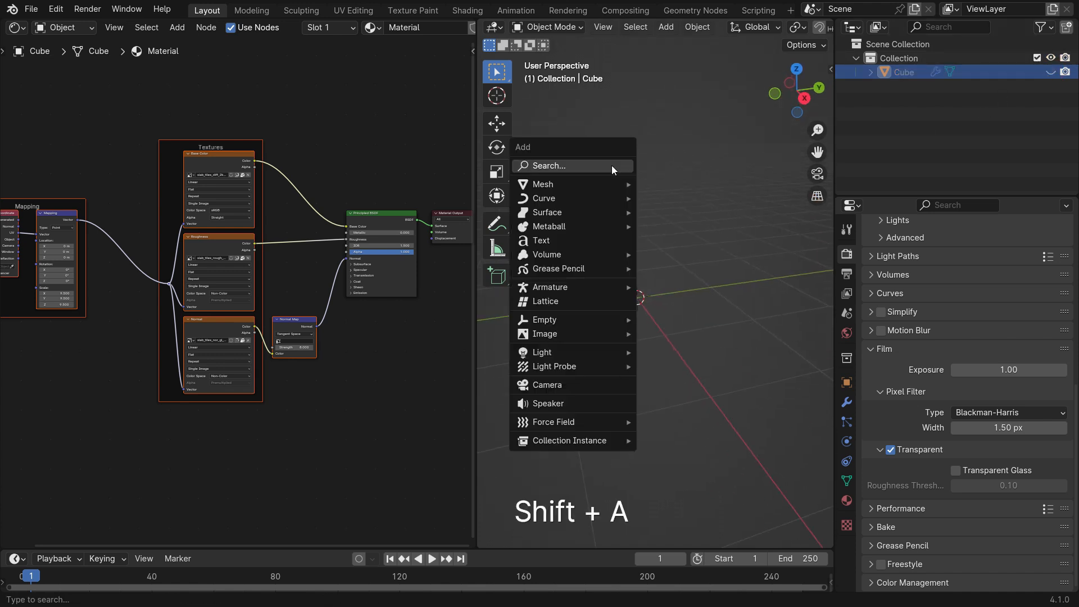
{"action": "mouse_move", "coordinate": [603, 187]}
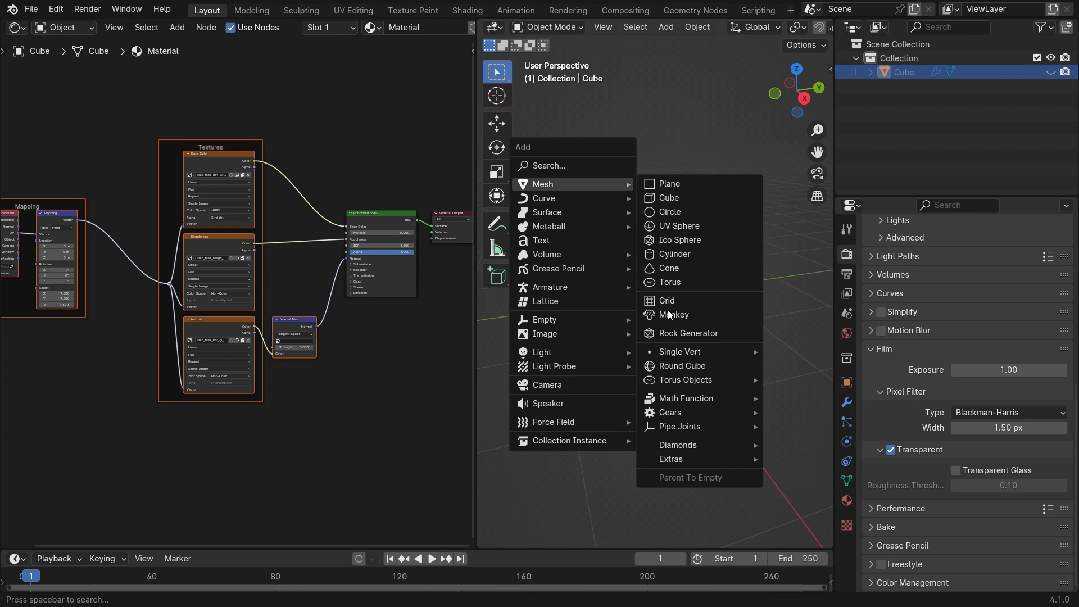
{"action": "left_click", "coordinate": [698, 312]}
{"action": "middle_click_drag", "start_coordinate": [635, 346], "coordinate": [746, 336]}
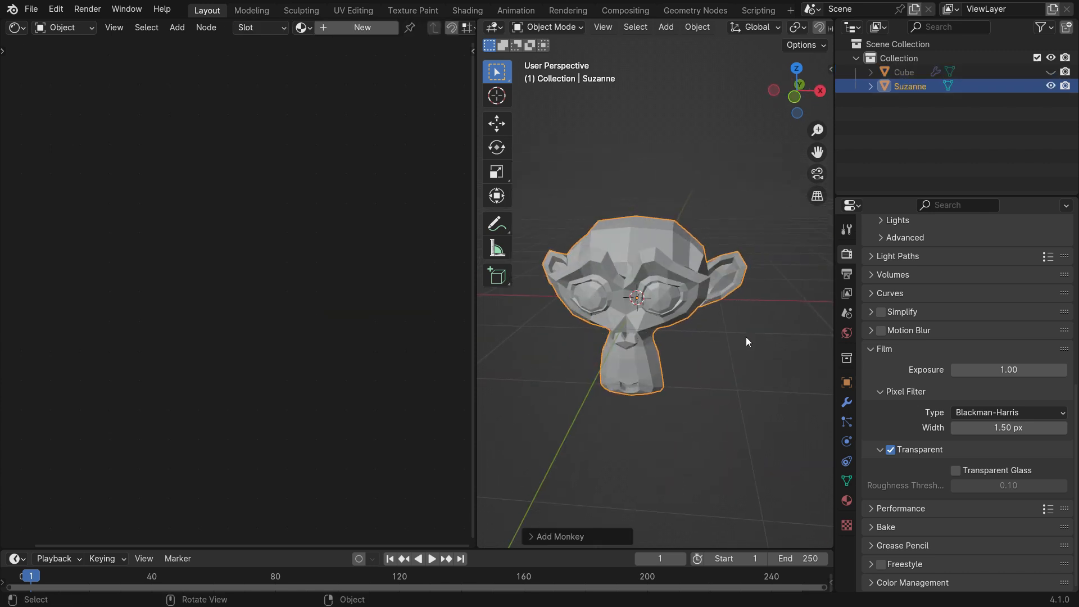
Step: Give the monkey head a level 3 subdivision surface and shade it smooth
{"action": "key", "text": "ctrl+3"}
{"action": "middle_click_drag", "start_coordinate": [587, 312], "coordinate": [638, 299]}
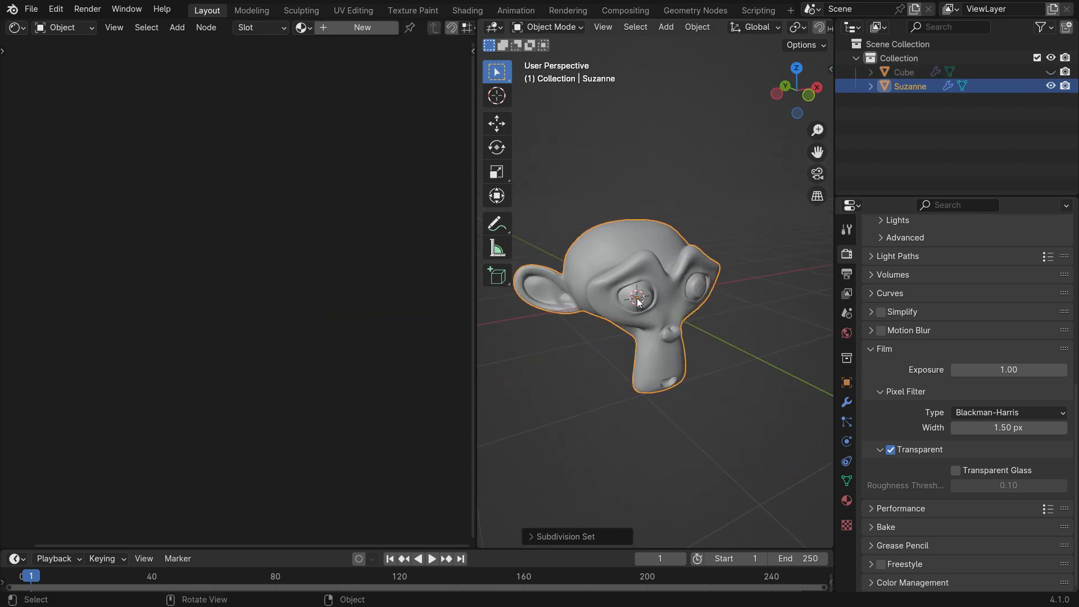
{"action": "scroll", "coordinate": [642, 290], "scroll_direction": "up", "scroll_amount": 3}
{"action": "right_click", "coordinate": [660, 207]}
{"action": "left_click", "coordinate": [660, 207]}
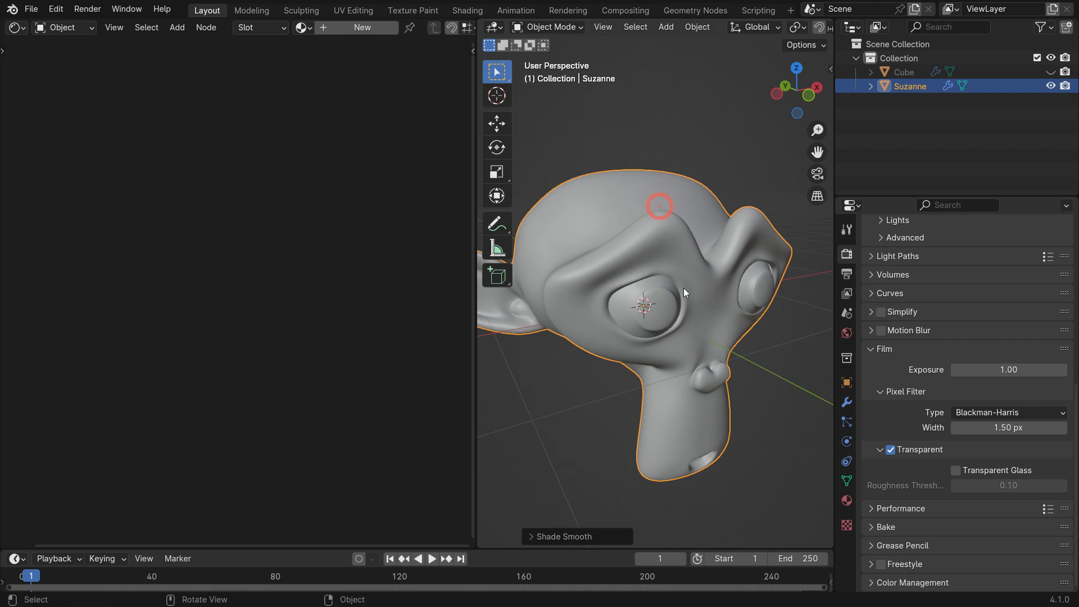
Step: Switch the viewport to Rendered shading and create a new material for the monkey head
{"action": "key", "text": "z"}
{"action": "left_click", "coordinate": [689, 218]}
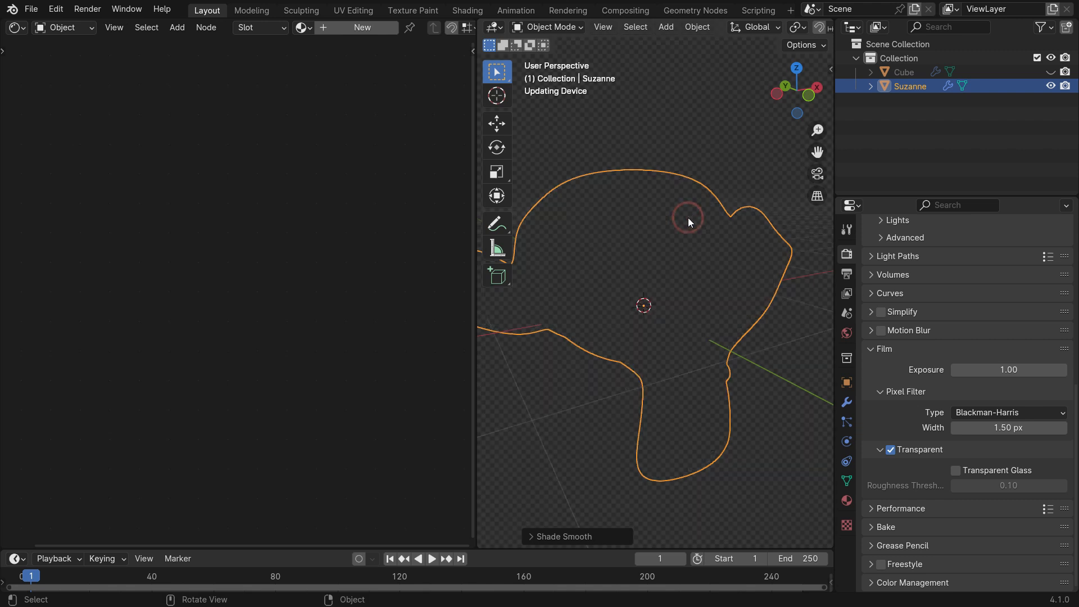
{"action": "left_click", "coordinate": [351, 28]}
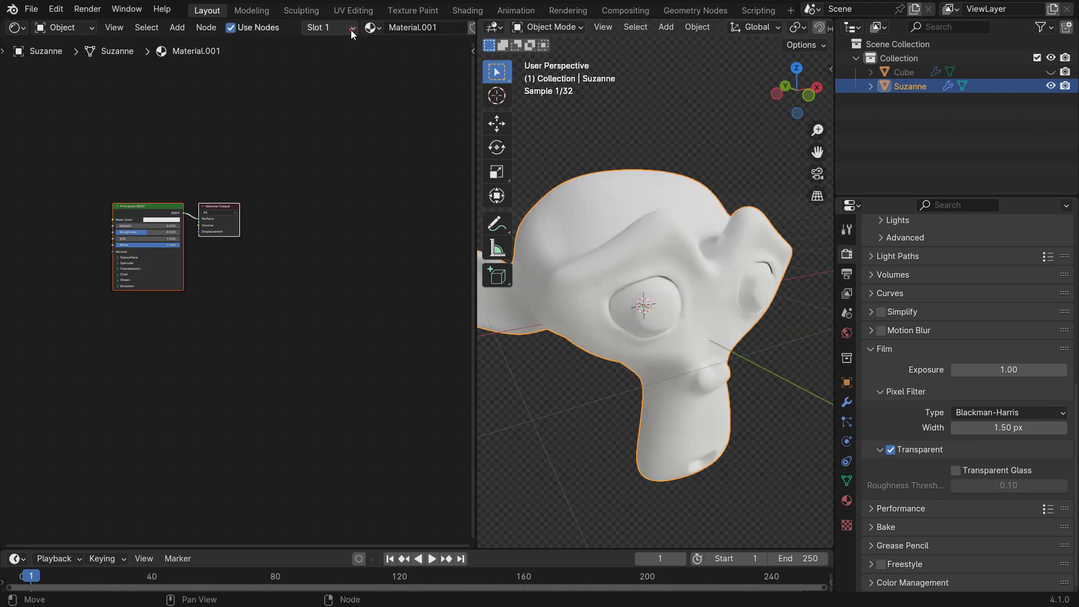
Step: Set the monkey material's Base Color to a light peach skin tone and view the face from the front
{"action": "scroll", "coordinate": [96, 225], "scroll_direction": "up", "scroll_amount": 3}
{"action": "scroll", "coordinate": [161, 203], "scroll_direction": "up", "scroll_amount": 3}
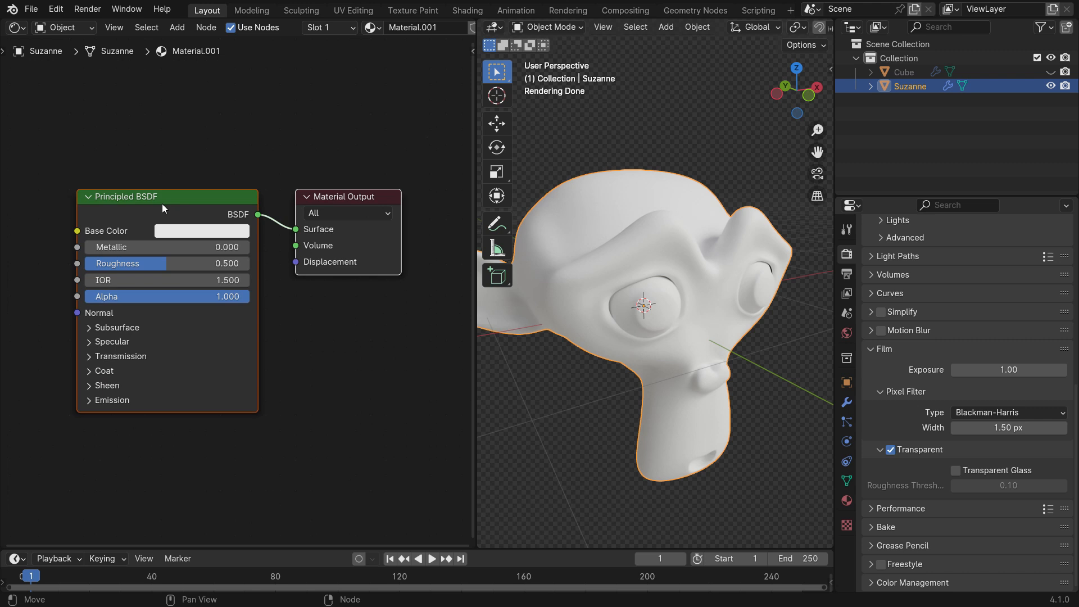
{"action": "left_click", "coordinate": [188, 234]}
{"action": "left_click_drag", "start_coordinate": [233, 320], "coordinate": [223, 347]}
{"action": "middle_click_drag", "start_coordinate": [663, 375], "coordinate": [694, 359]}
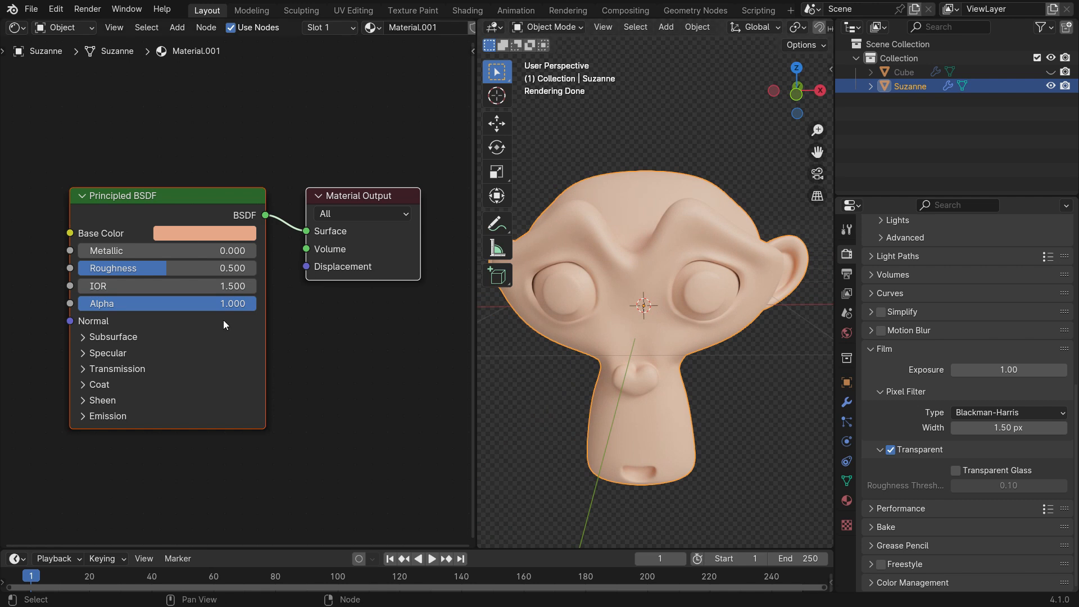
Step: Set the monkey material's Subsurface Weight to 1.000 and raise the red Radius value to 25.700
{"action": "left_click", "coordinate": [84, 339]}
{"action": "middle_click_drag", "start_coordinate": [149, 385], "coordinate": [177, 300]}
{"action": "scroll", "coordinate": [178, 300], "scroll_direction": "up", "scroll_amount": 1}
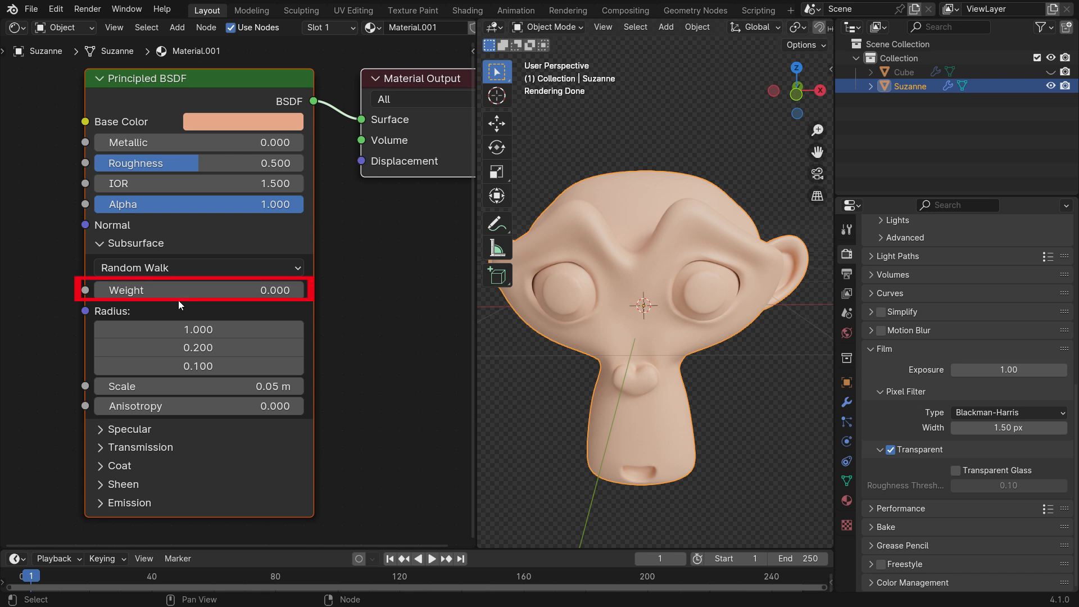
{"action": "left_click_drag", "start_coordinate": [177, 290], "coordinate": [315, 290]}
{"action": "middle_click_drag", "start_coordinate": [595, 359], "coordinate": [708, 336]}
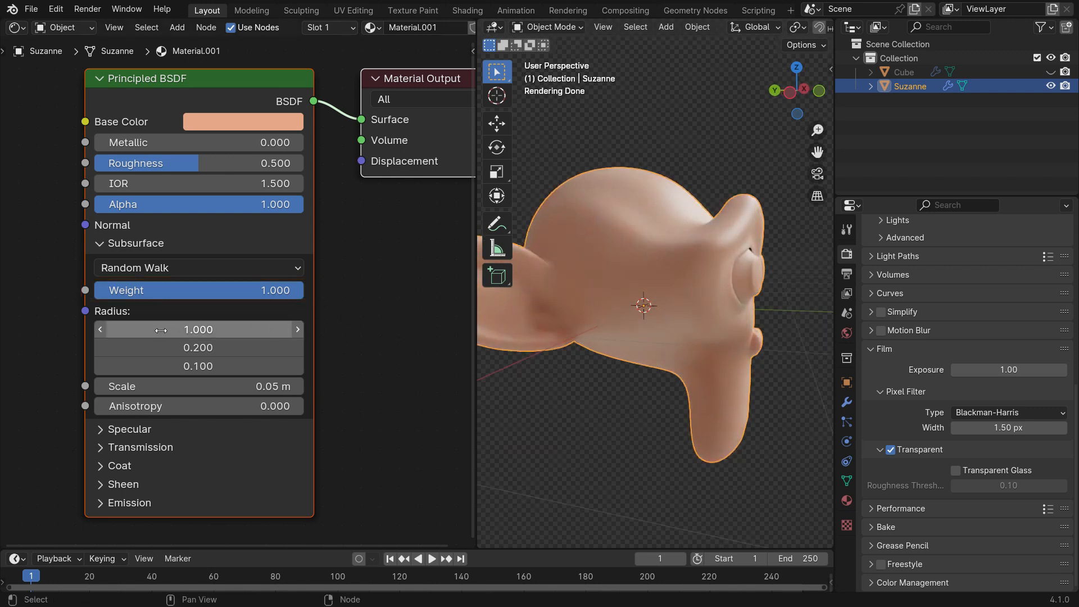
{"action": "left_click_drag", "start_coordinate": [161, 331], "coordinate": [191, 330]}
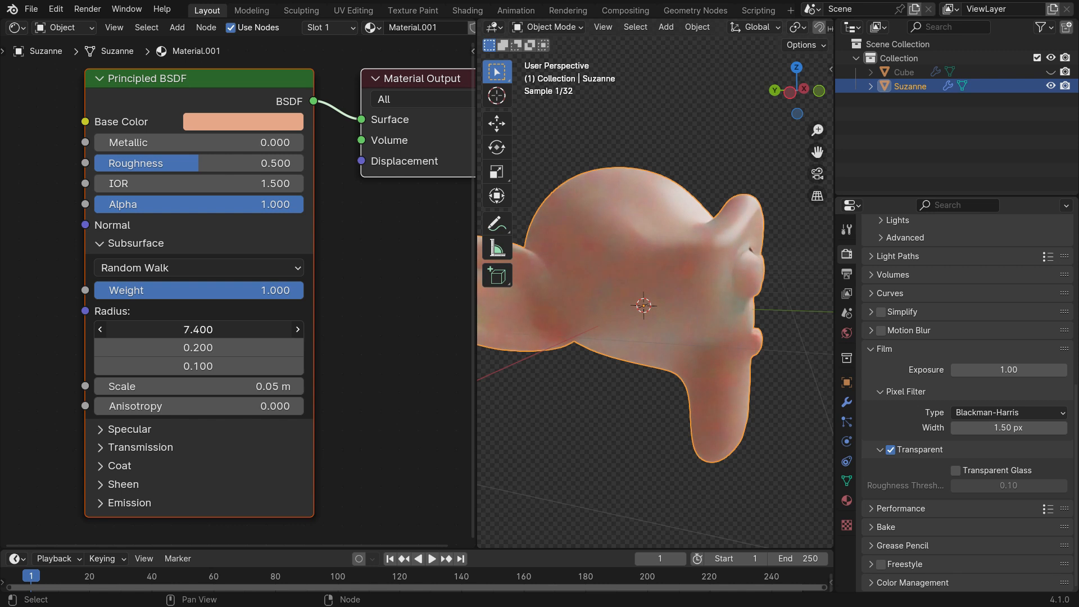
{"action": "middle_click_drag", "start_coordinate": [712, 353], "coordinate": [735, 382]}
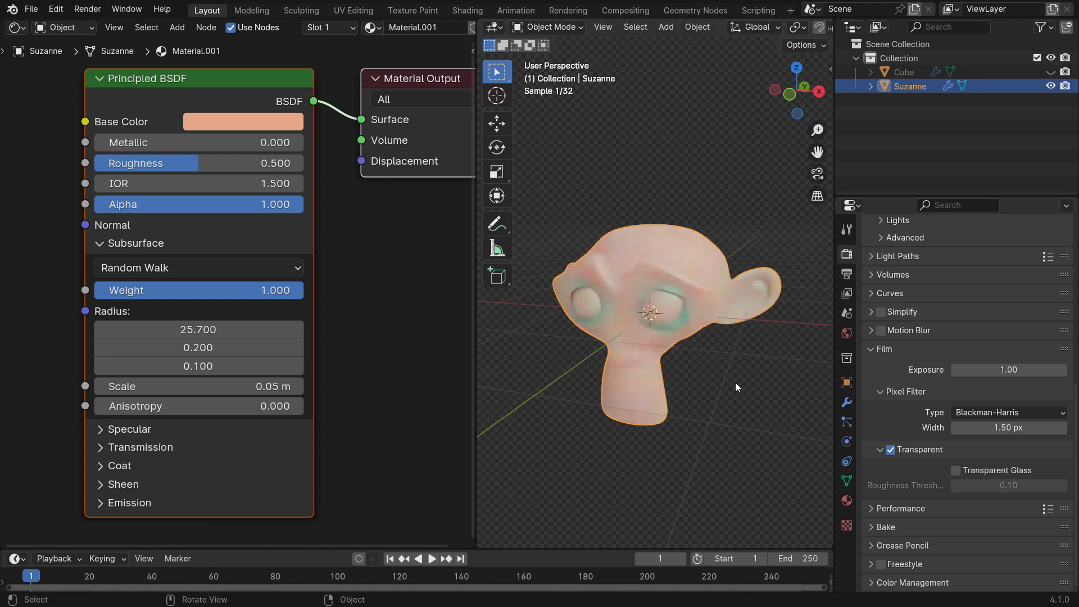
Step: Rotate the monkey head about the global Z axis and view its face and ear up close
{"action": "key", "text": "r"}
{"action": "key", "text": "z"}
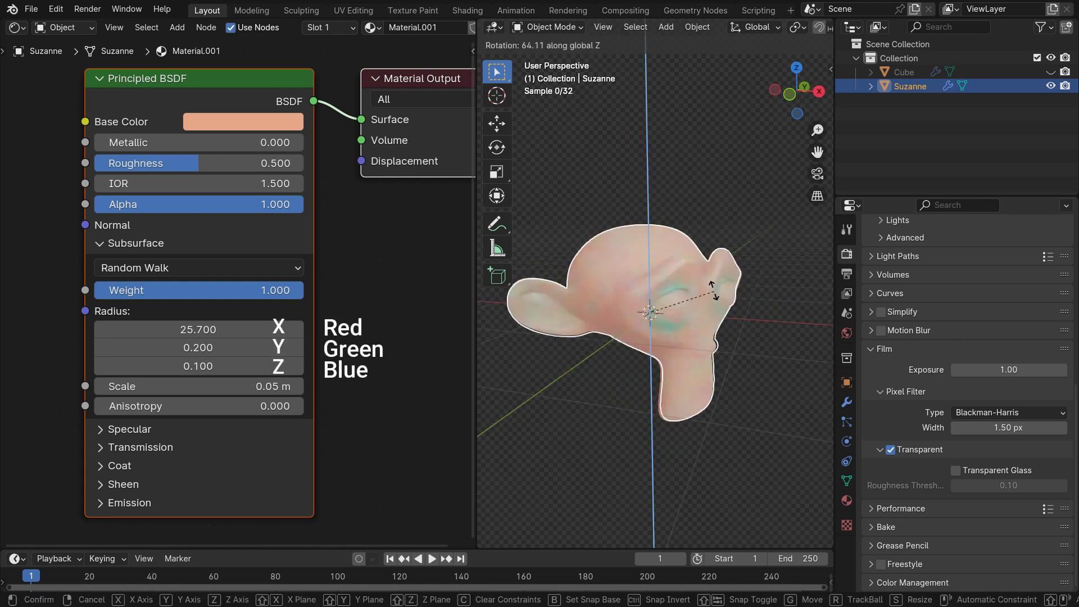
{"action": "left_click", "coordinate": [594, 227]}
{"action": "middle_click_drag", "start_coordinate": [743, 358], "coordinate": [531, 311]}
{"action": "scroll", "coordinate": [531, 312], "scroll_direction": "up", "scroll_amount": 3}
Step: Compare the red Subsurface Radius at 0.000 and 34.200, and set it back to 1
{"action": "left_click_drag", "start_coordinate": [200, 330], "coordinate": [106, 330]}
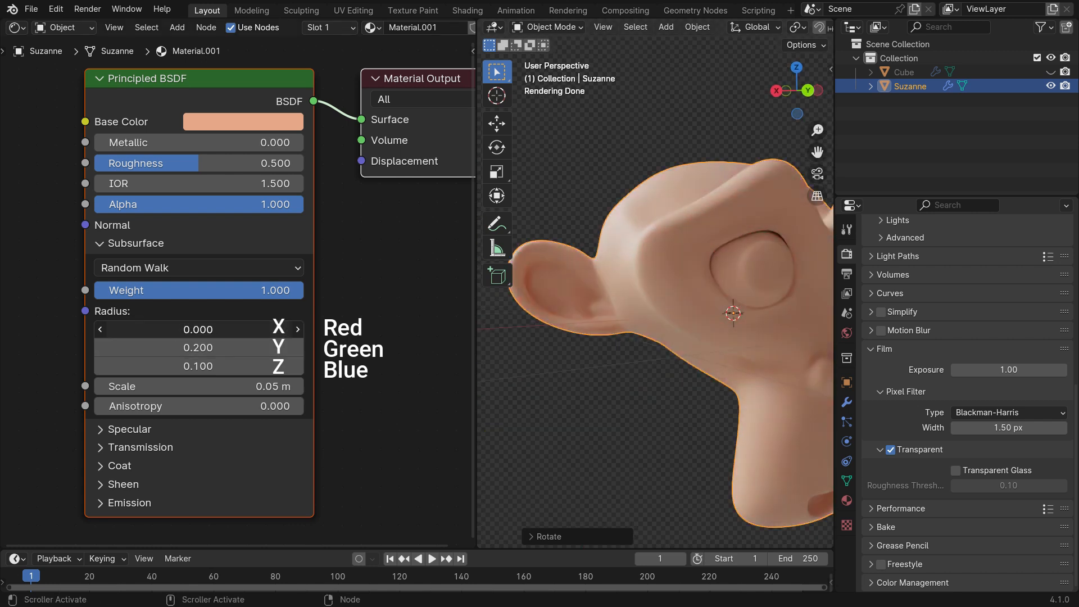
{"action": "left_click_drag", "start_coordinate": [236, 331], "coordinate": [249, 330]}
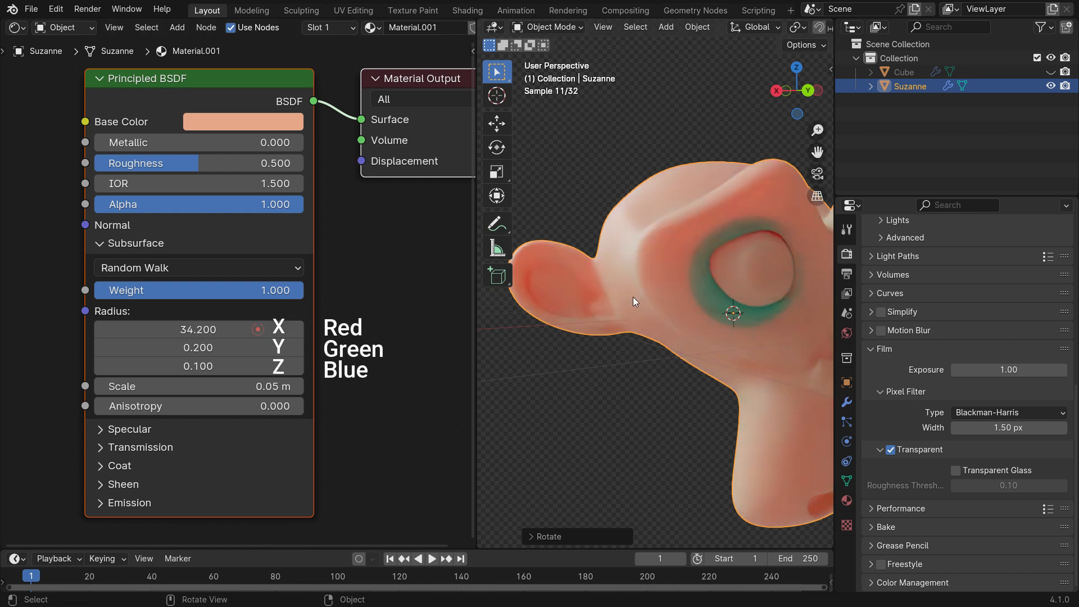
{"action": "scroll", "coordinate": [569, 291], "scroll_direction": "down", "scroll_amount": 3}
{"action": "scroll", "coordinate": [582, 298], "scroll_direction": "up", "scroll_amount": 1}
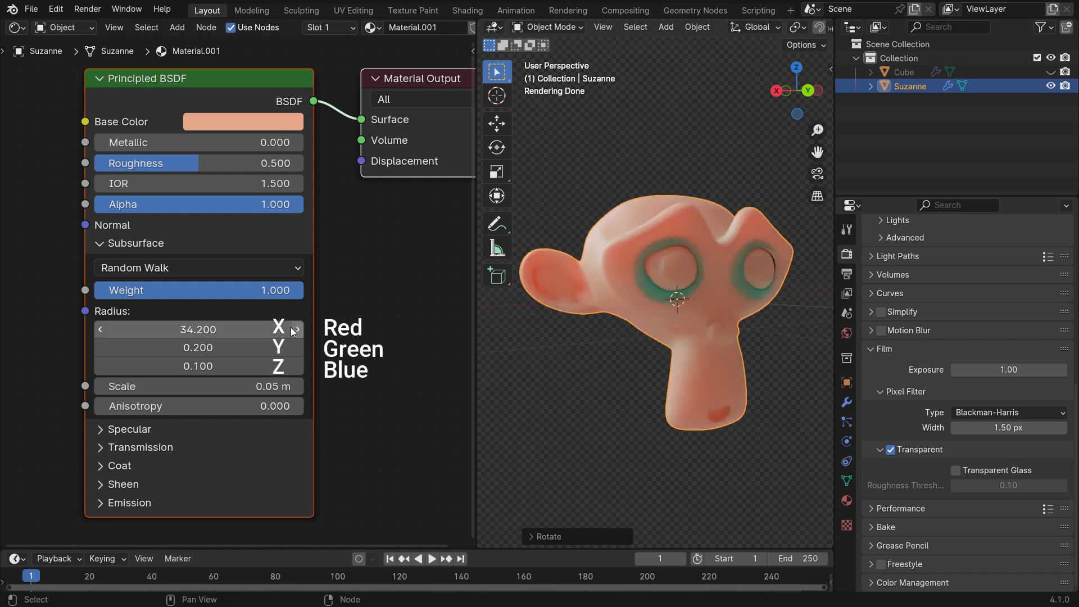
{"action": "left_click", "coordinate": [231, 330]}
{"action": "type", "text": "1"}
{"action": "key", "text": "Return"}
Step: Try a green Subsurface Radius of 10.100 and restore it to 0.2
{"action": "left_click_drag", "start_coordinate": [193, 347], "coordinate": [281, 347]}
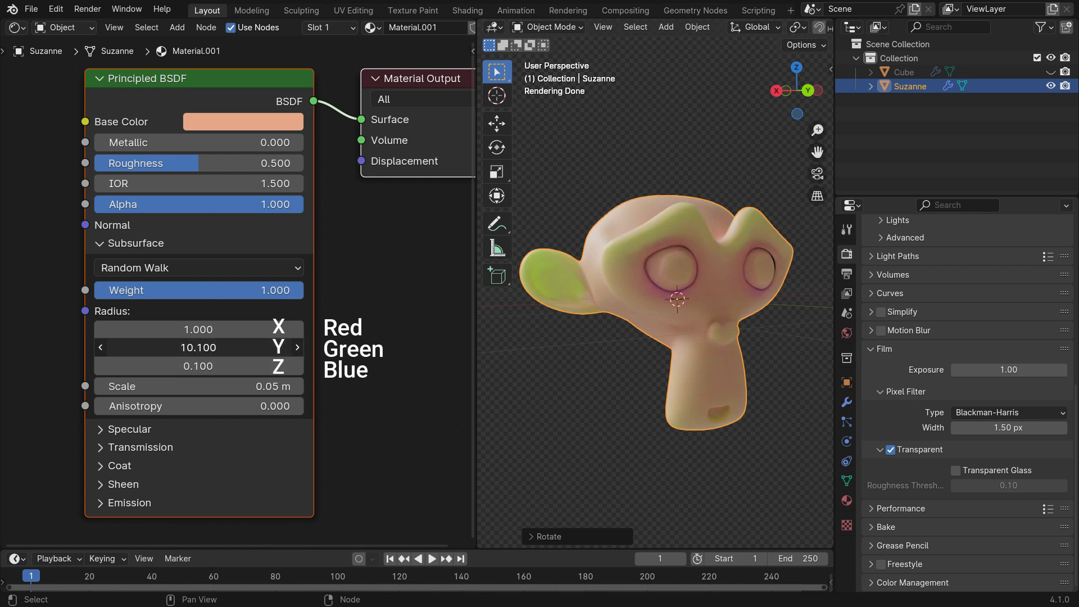
{"action": "left_click_drag", "start_coordinate": [237, 347], "coordinate": [180, 347]}
{"action": "left_click", "coordinate": [236, 348]}
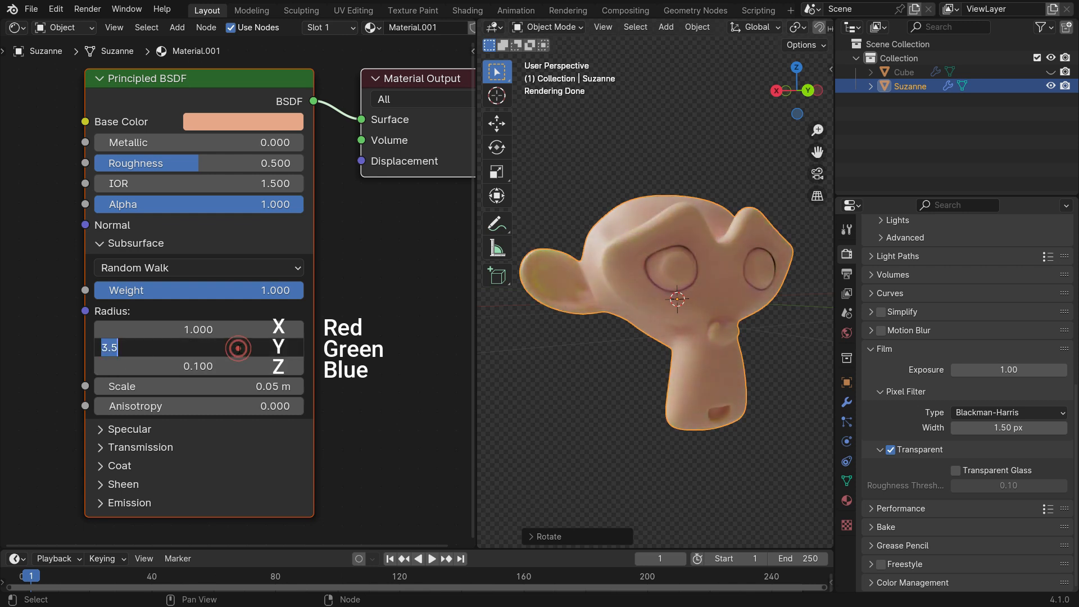
{"action": "type", "text": "0.2"}
{"action": "key", "text": "Return"}
Step: Set the blue Subsurface Radius to 0
{"action": "left_click_drag", "start_coordinate": [183, 367], "coordinate": [125, 366]}
{"action": "left_click", "coordinate": [238, 367]}
{"action": "type", "text": "0"}
{"action": "key", "text": "Return"}
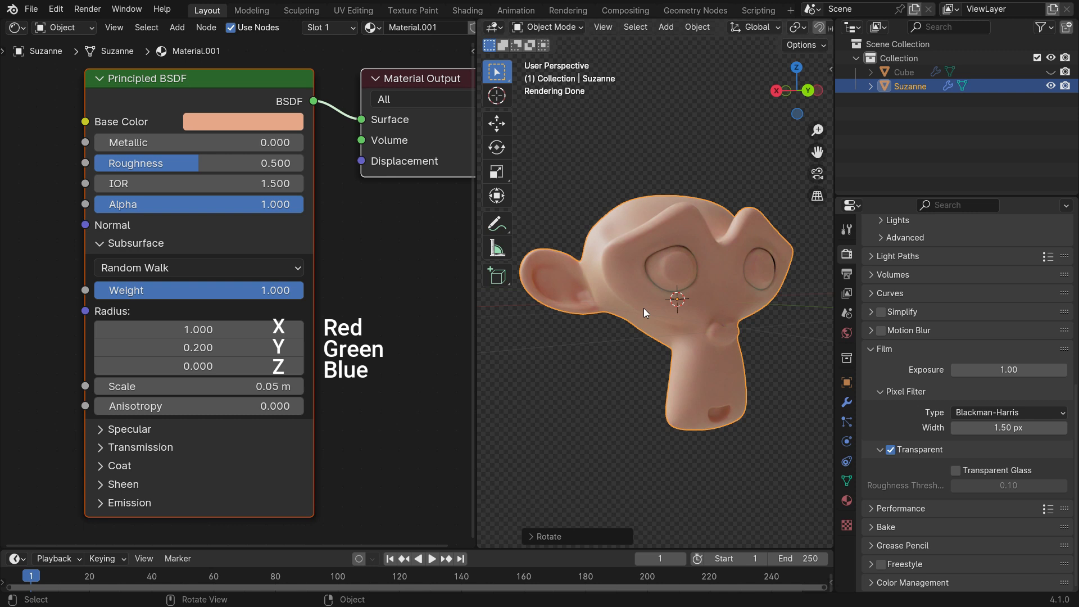
Step: Set the red Subsurface Radius to 28.100 and switch the subsurface method to Christensen-Burley
{"action": "mouse_move", "coordinate": [178, 329]}
{"action": "left_mouse_down"}
{"action": "mouse_move", "coordinate": [251, 329]}
{"action": "mouse_move", "coordinate": [176, 330]}
{"action": "left_mouse_up"}
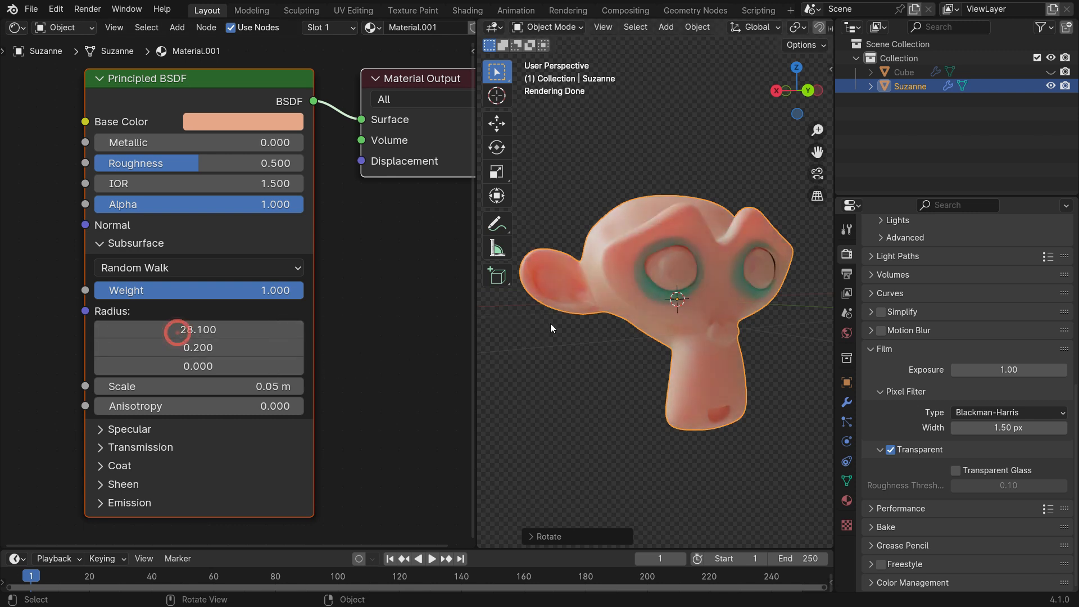
{"action": "left_click", "coordinate": [255, 268]}
{"action": "left_click", "coordinate": [230, 312]}
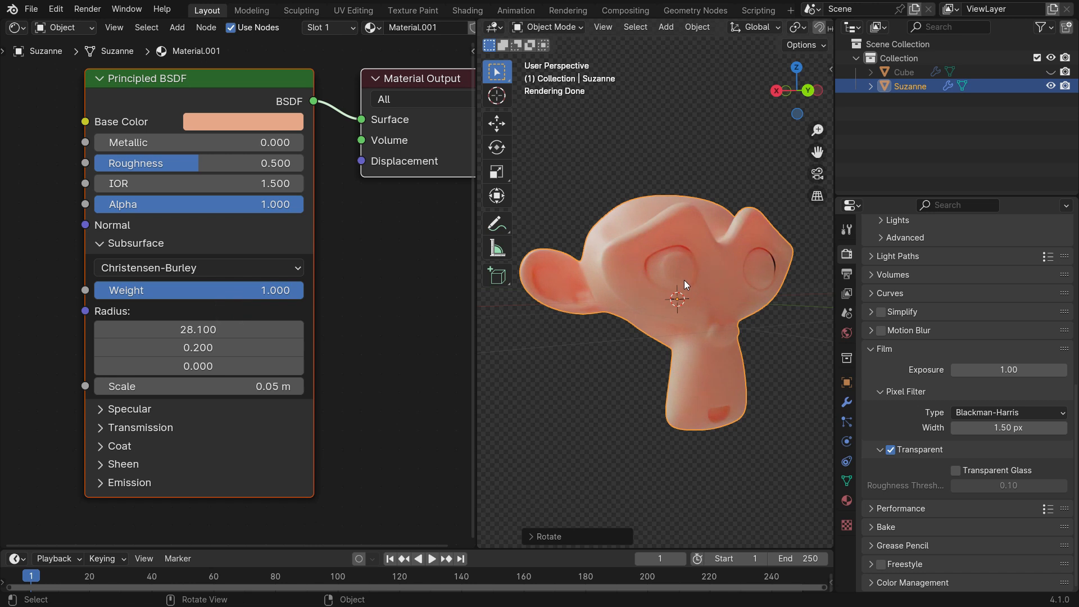
{"action": "middle_click_drag", "start_coordinate": [683, 280], "coordinate": [638, 303]}
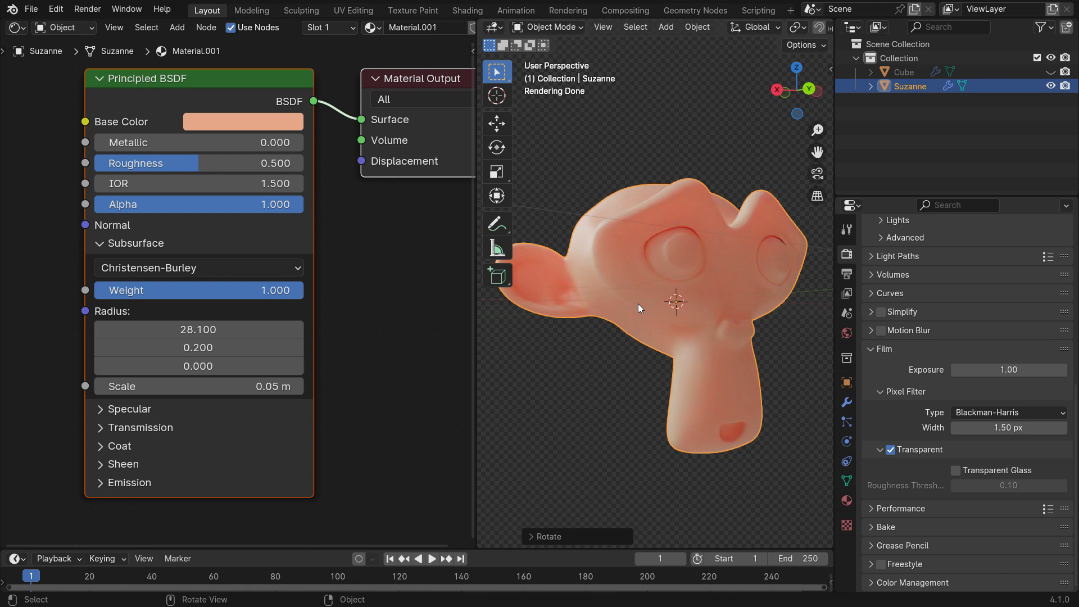
Step: Switch the subsurface method to Random Walk and examine the shading around the eyes from several angles
{"action": "left_click", "coordinate": [280, 269]}
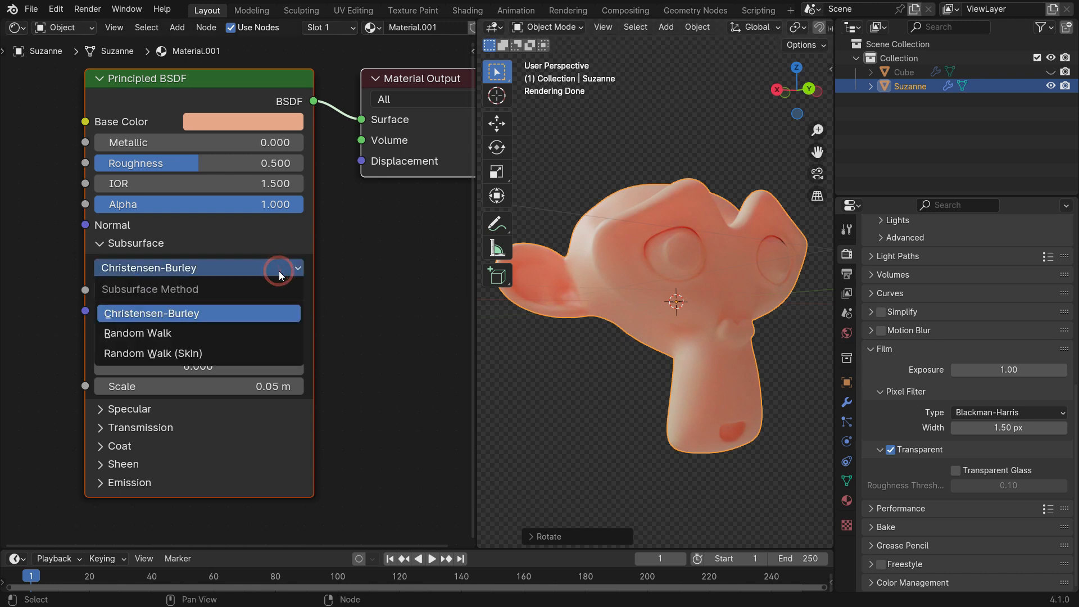
{"action": "left_click", "coordinate": [231, 332]}
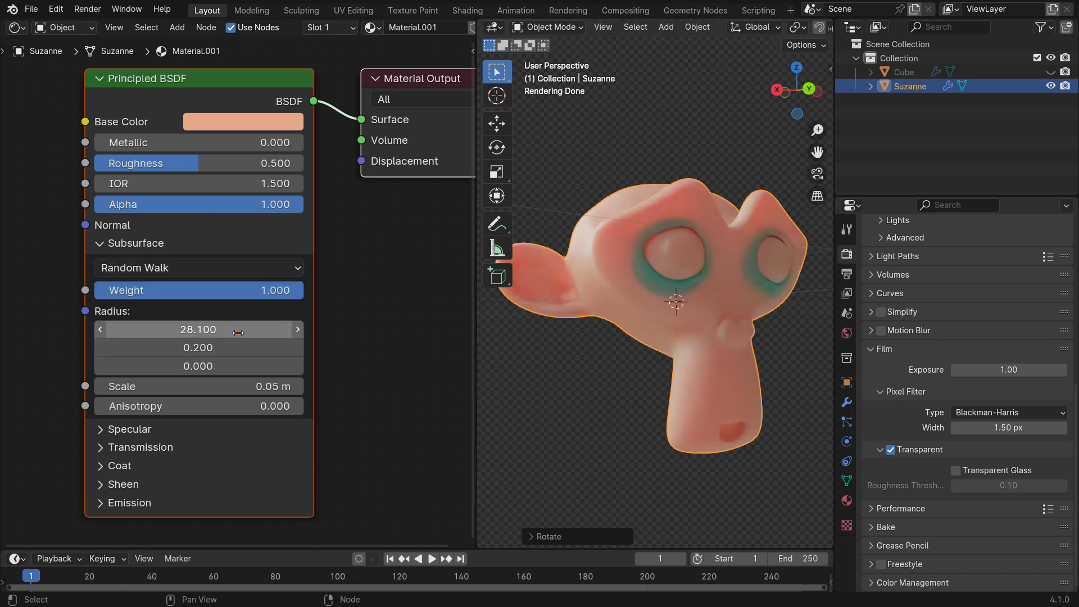
{"action": "middle_click_drag", "start_coordinate": [590, 302], "coordinate": [565, 329]}
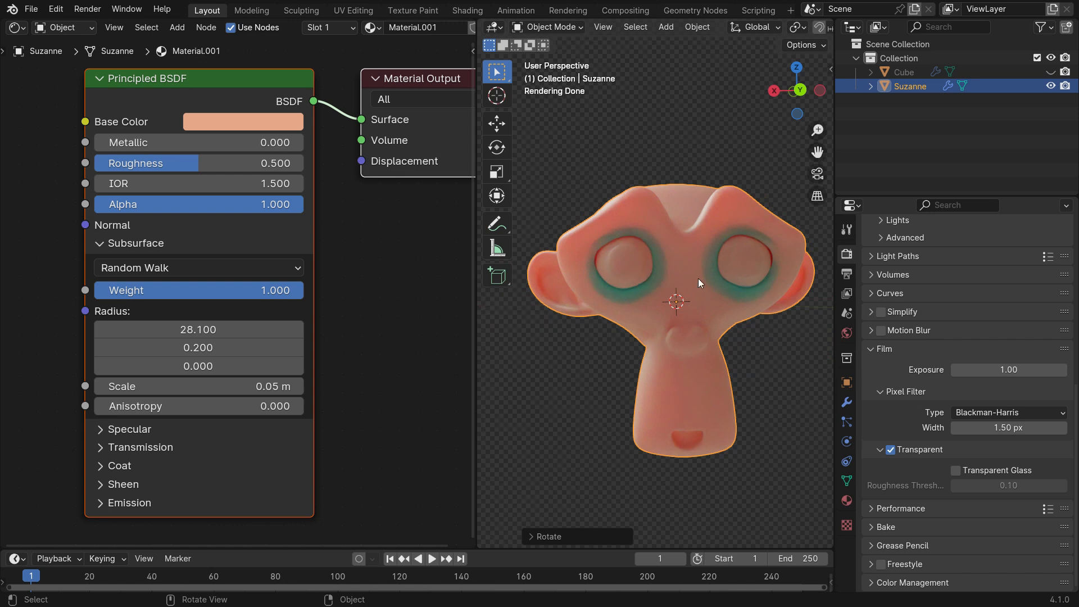
{"action": "middle_click_drag", "start_coordinate": [698, 278], "coordinate": [678, 324]}
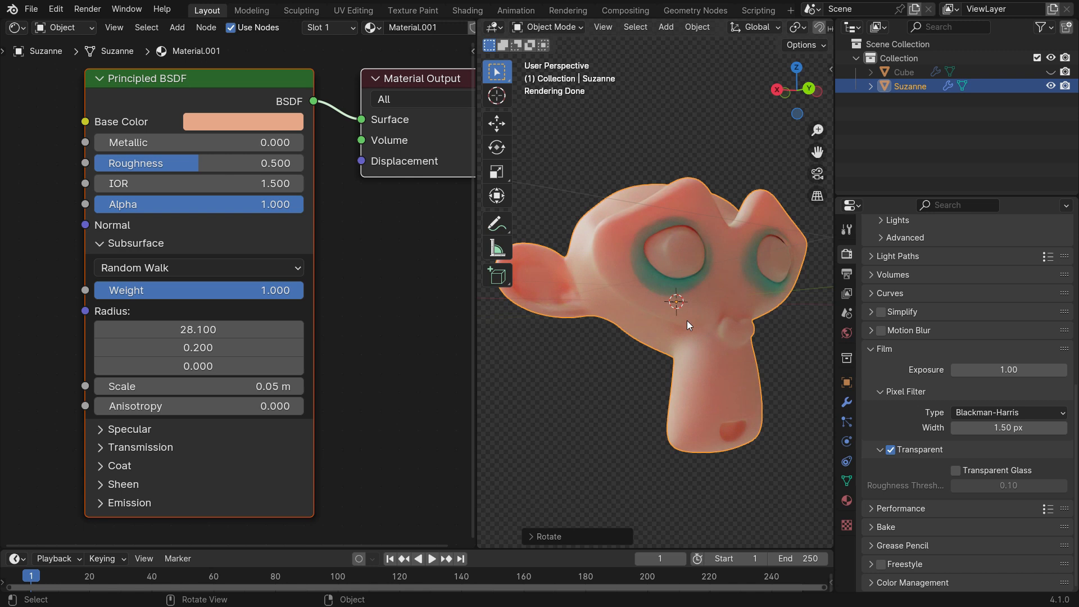
Step: Change the subsurface method to Random Walk (Skin) and view the monkey's face
{"action": "left_click", "coordinate": [275, 270]}
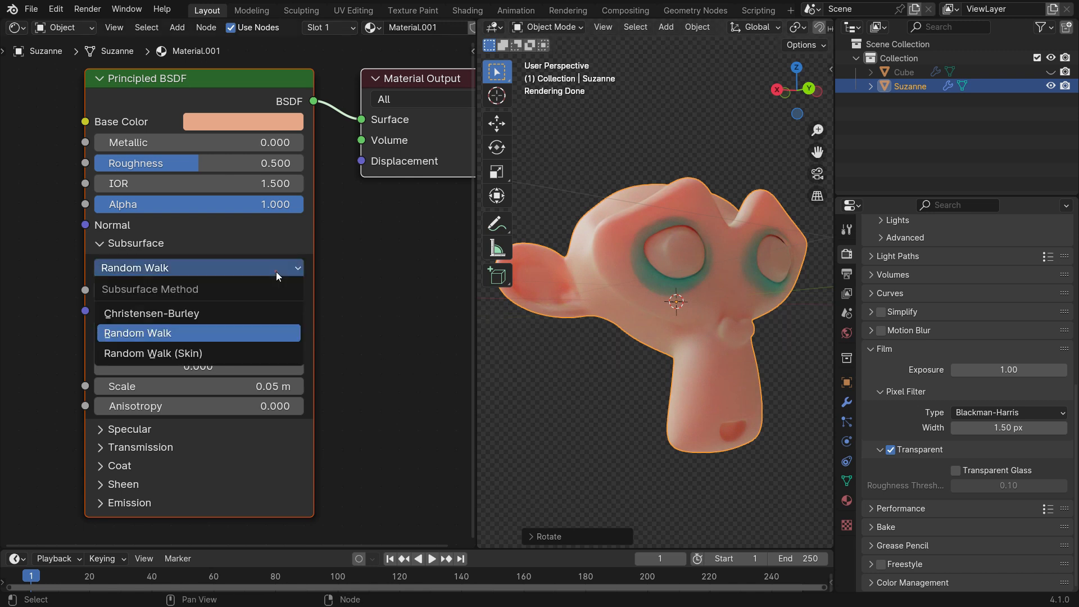
{"action": "left_click", "coordinate": [284, 349]}
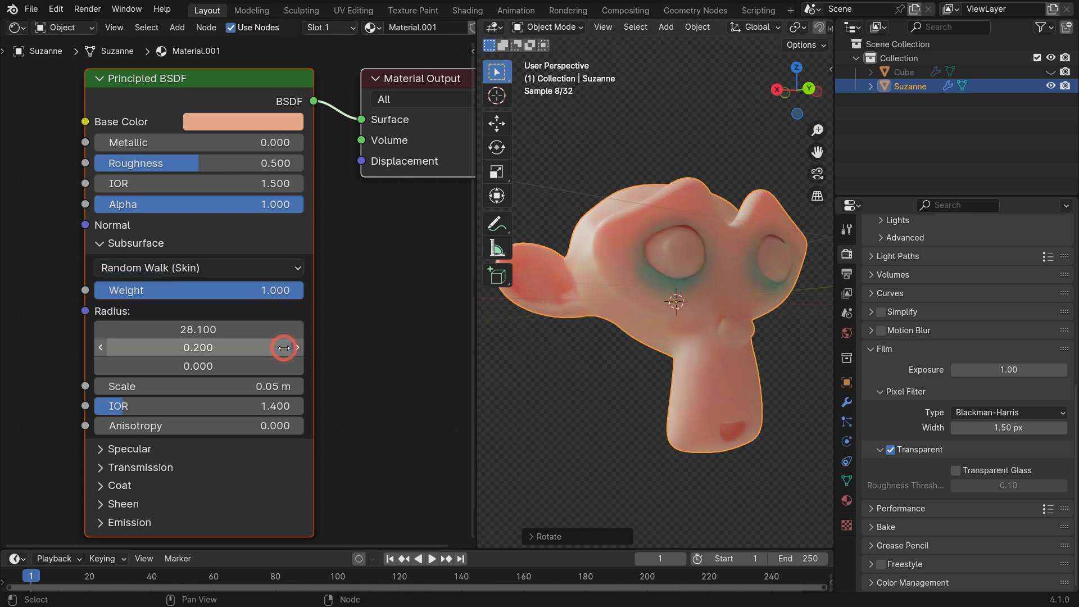
{"action": "middle_click_drag", "start_coordinate": [665, 341], "coordinate": [686, 348]}
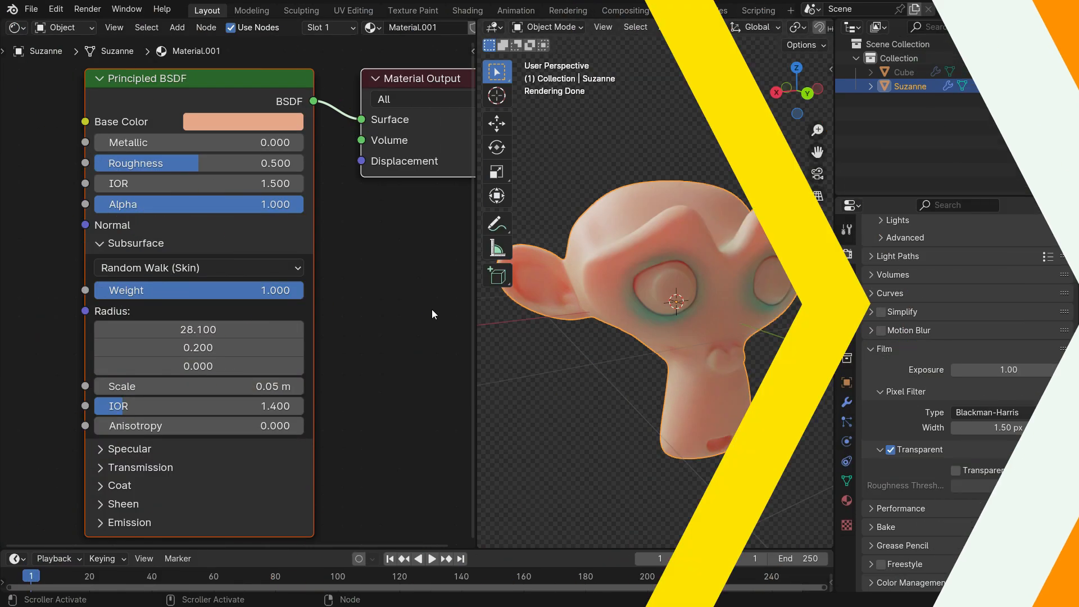
Step: Delete the monkey head, then unhide and select the textured sphere
{"action": "key", "text": "Delete"}
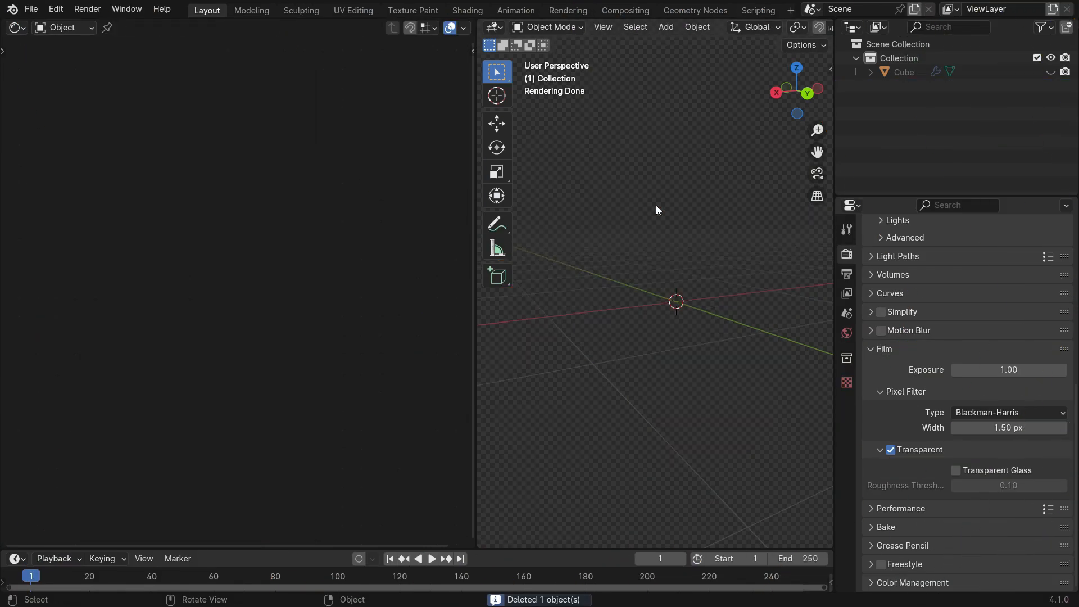
{"action": "left_click", "coordinate": [1051, 73]}
{"action": "left_click", "coordinate": [690, 228]}
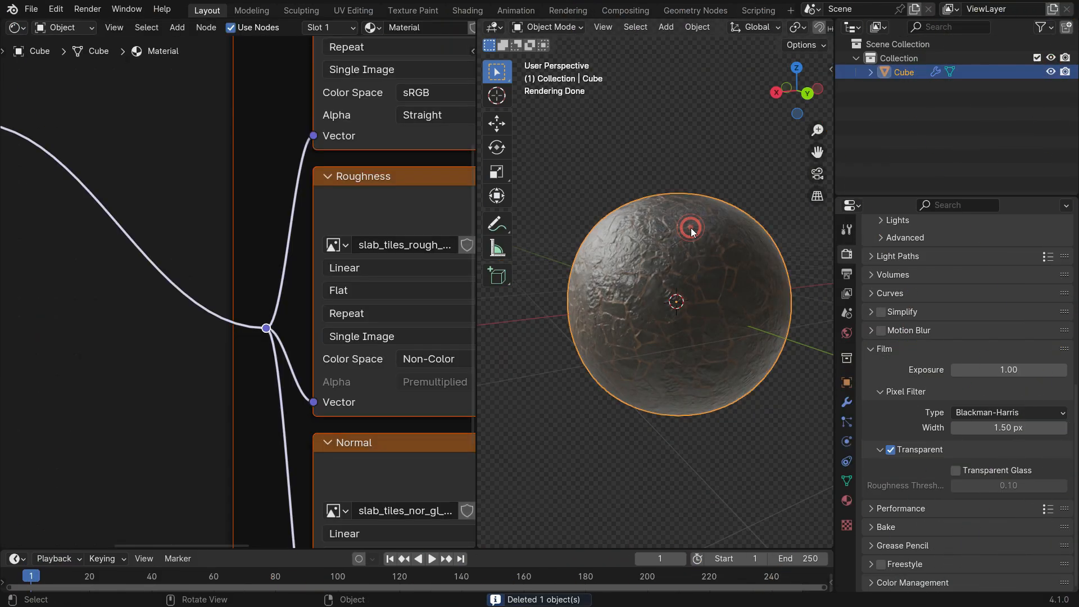
Step: Delete the sphere material's texture nodes, keeping only the Principled BSDF and Material Output
{"action": "scroll", "coordinate": [185, 279], "scroll_direction": "down", "scroll_amount": 5}
{"action": "scroll", "coordinate": [198, 281], "scroll_direction": "down", "scroll_amount": 1}
{"action": "left_click_drag", "start_coordinate": [20, 137], "coordinate": [343, 438]}
{"action": "key", "text": "Delete"}
{"action": "middle_click_drag", "start_coordinate": [349, 385], "coordinate": [229, 436]}
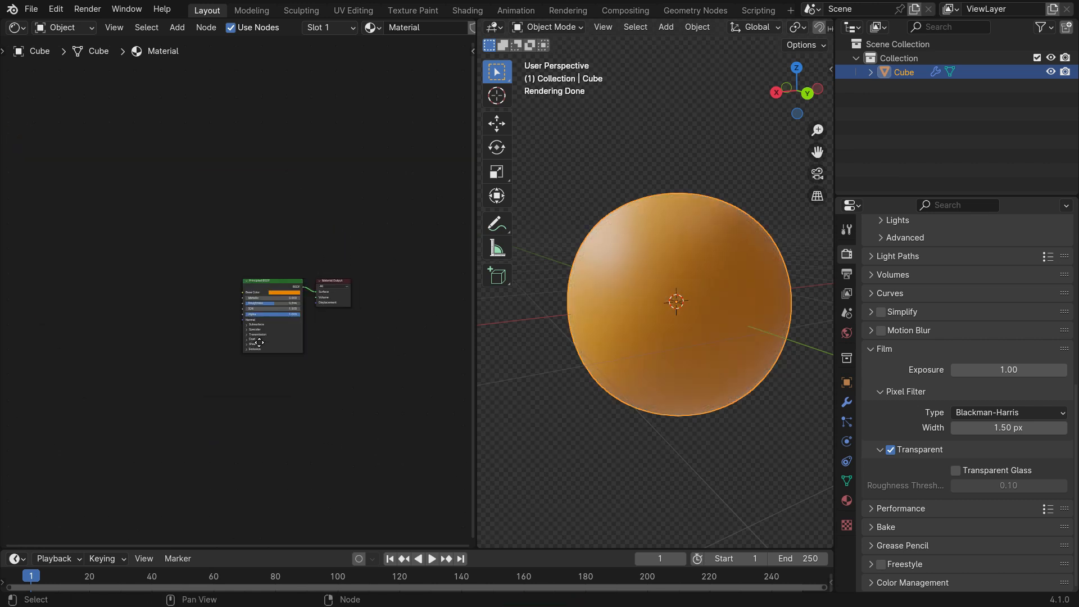
{"action": "scroll", "coordinate": [237, 360], "scroll_direction": "up", "scroll_amount": 3}
{"action": "scroll", "coordinate": [237, 360], "scroll_direction": "up", "scroll_amount": 2}
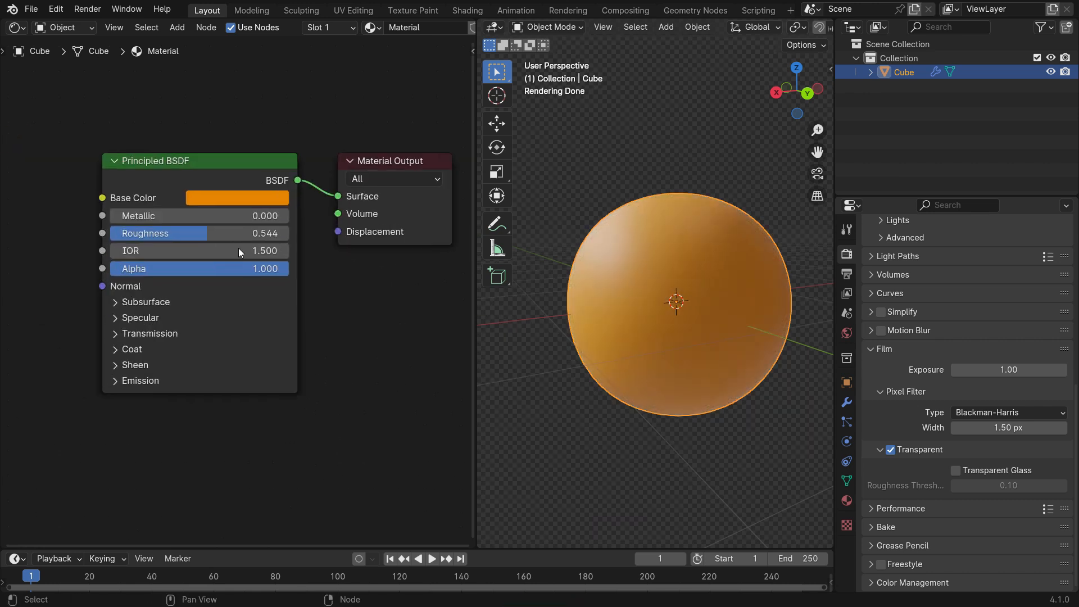
Step: Set the sphere's Base Color to a saturated blue with Hue 0.662, Saturation 0.998 and Value 0.803
{"action": "left_click", "coordinate": [235, 198]}
{"action": "left_click_drag", "start_coordinate": [241, 294], "coordinate": [319, 243]}
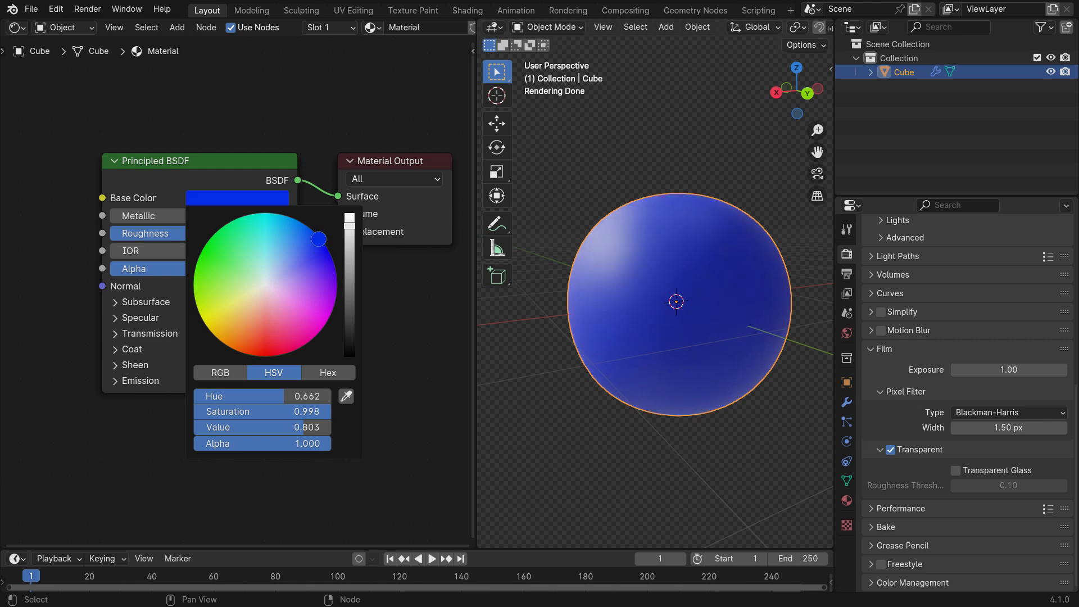
{"action": "scroll", "coordinate": [200, 345], "scroll_direction": "up", "scroll_amount": 2}
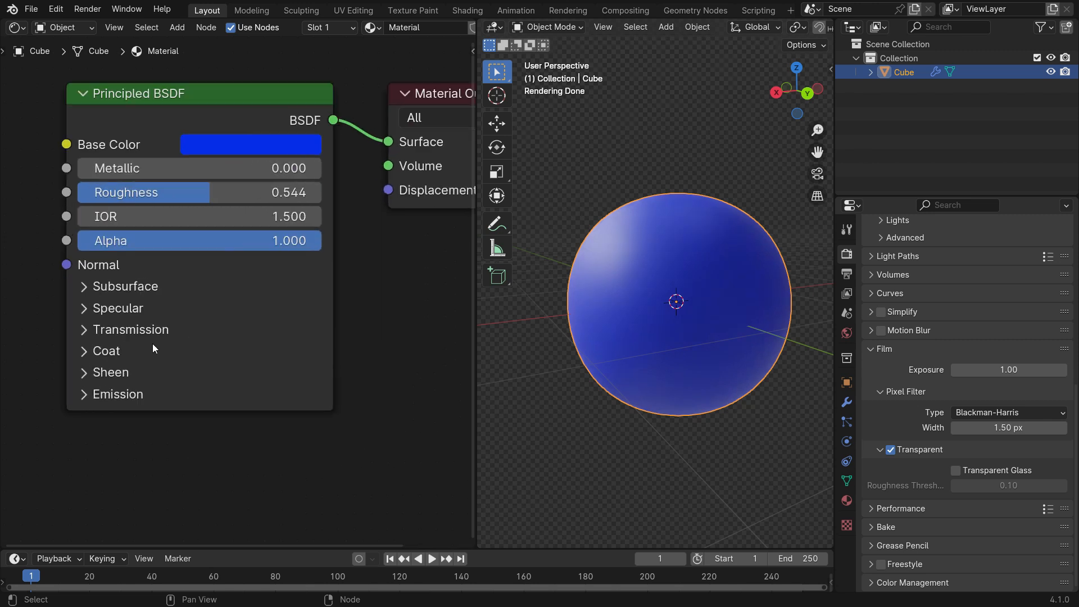
Step: Set the Specular IOR Level to 0.458 and lower the Roughness to 0.056
{"action": "left_click", "coordinate": [86, 308]}
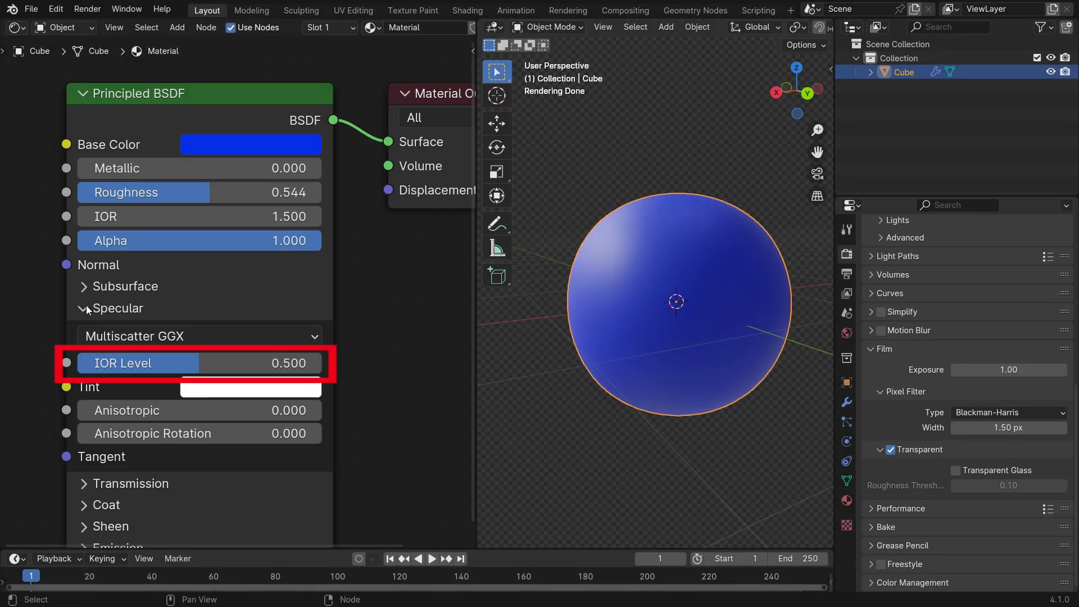
{"action": "left_click_drag", "start_coordinate": [145, 364], "coordinate": [189, 364]}
{"action": "left_click_drag", "start_coordinate": [211, 191], "coordinate": [91, 192]}
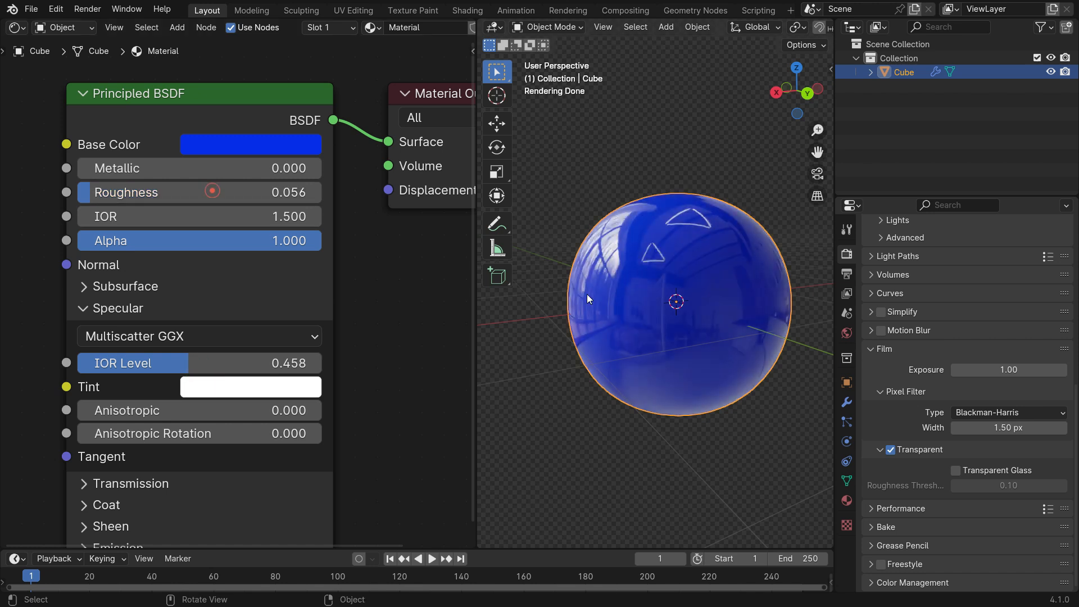
{"action": "scroll", "coordinate": [707, 317], "scroll_direction": "up", "scroll_amount": 2}
{"action": "mouse_move", "coordinate": [706, 317]}
{"action": "middle_mouse_down"}
{"action": "mouse_move", "coordinate": [629, 292]}
{"action": "mouse_move", "coordinate": [700, 334]}
{"action": "middle_mouse_up"}
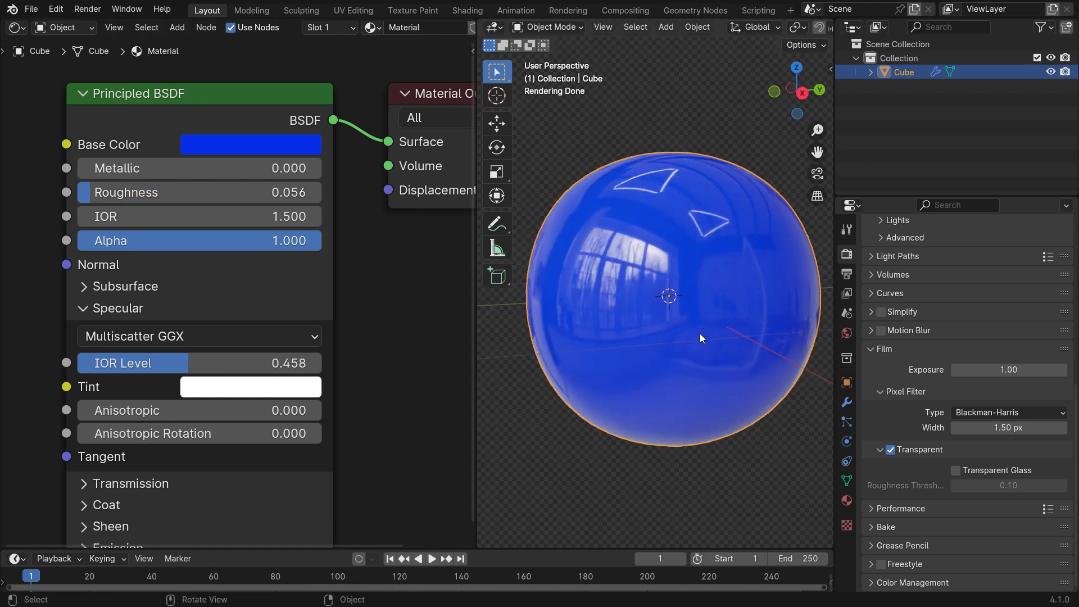
Step: Compare the sphere's reflections with IOR Level at 0.000, and raise it to 1.000
{"action": "left_click_drag", "start_coordinate": [219, 363], "coordinate": [79, 367]}
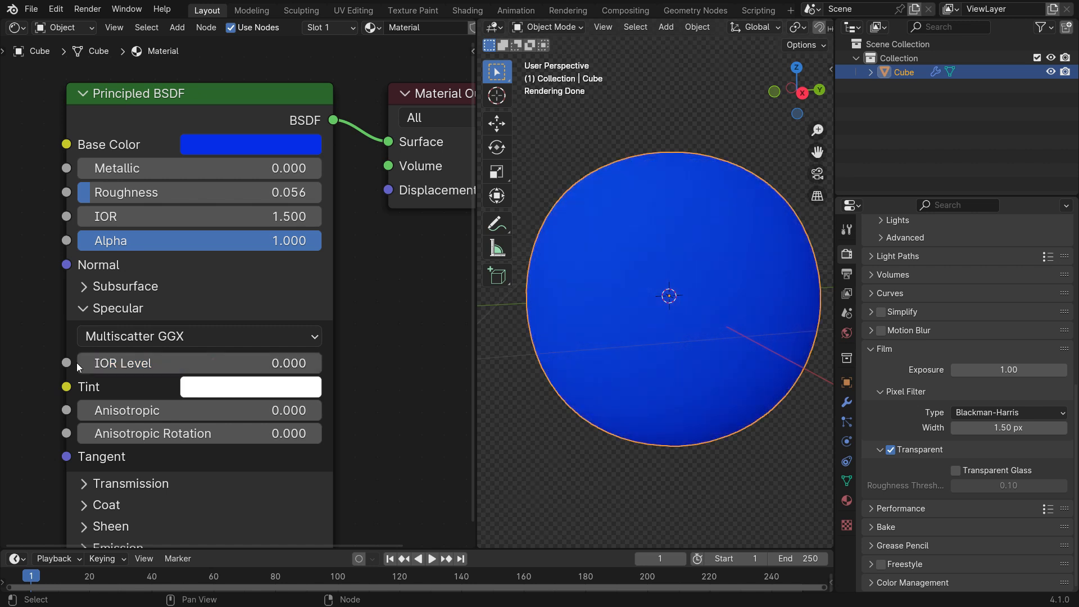
{"action": "left_click_drag", "start_coordinate": [213, 361], "coordinate": [321, 362]}
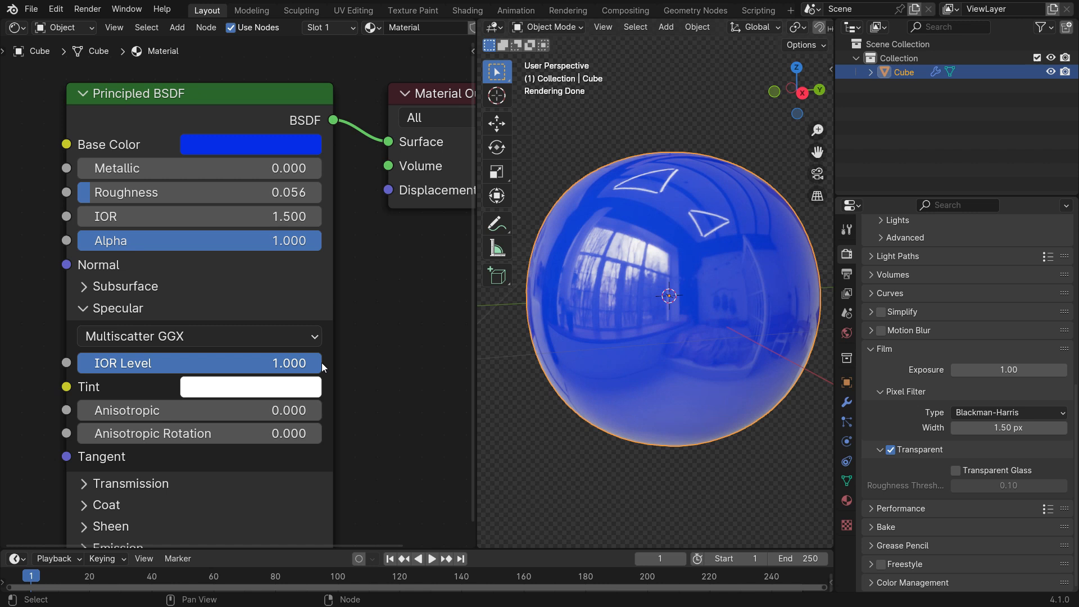
{"action": "mouse_move", "coordinate": [318, 363]}
{"action": "left_mouse_down"}
{"action": "mouse_move", "coordinate": [79, 363]}
{"action": "mouse_move", "coordinate": [321, 363]}
{"action": "left_mouse_up"}
Step: Try a saturated red specular Tint and return it to nearly white
{"action": "left_click", "coordinate": [289, 392]}
{"action": "left_click_drag", "start_coordinate": [286, 143], "coordinate": [293, 235]}
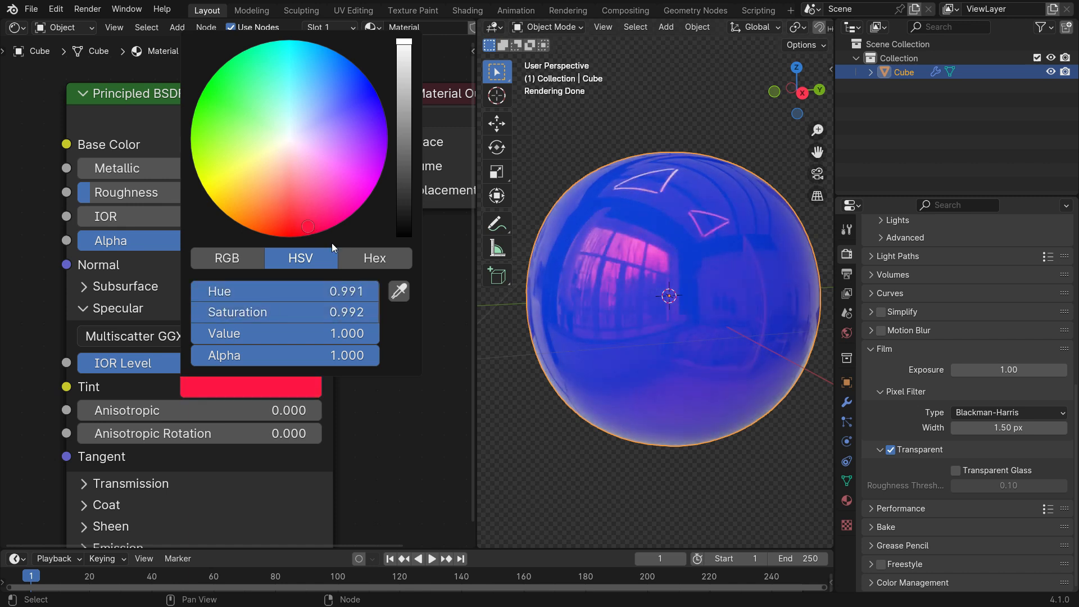
{"action": "left_click", "coordinate": [262, 392]}
{"action": "left_click_drag", "start_coordinate": [291, 225], "coordinate": [289, 141]}
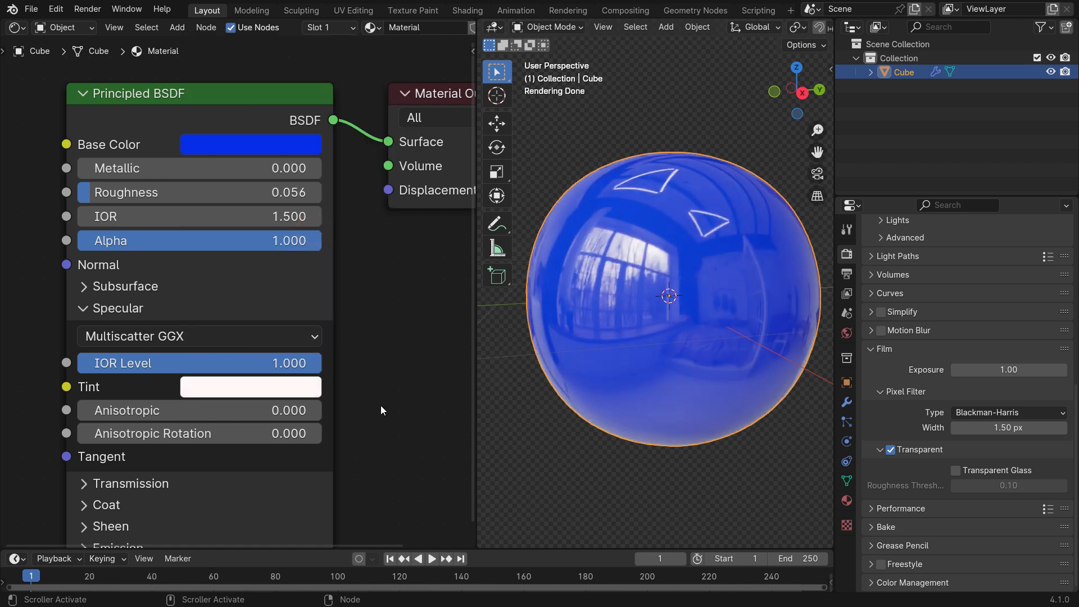
Step: Keep Anisotropic at 0.000 and raise the Roughness to 0.221
{"action": "mouse_move", "coordinate": [102, 411]}
{"action": "left_mouse_down"}
{"action": "mouse_move", "coordinate": [292, 411]}
{"action": "mouse_move", "coordinate": [86, 411]}
{"action": "left_mouse_up"}
{"action": "left_click_drag", "start_coordinate": [119, 194], "coordinate": [159, 194]}
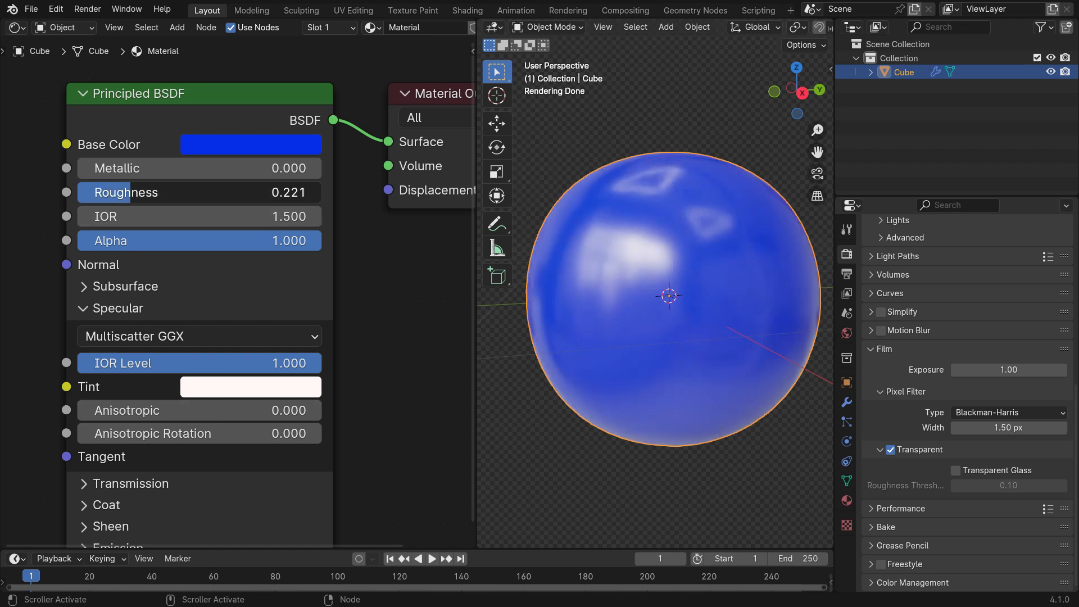
Step: Raise the sphere's specular Anisotropic value to 1.000 and its Roughness to 0.281
{"action": "left_click_drag", "start_coordinate": [107, 409], "coordinate": [305, 410]}
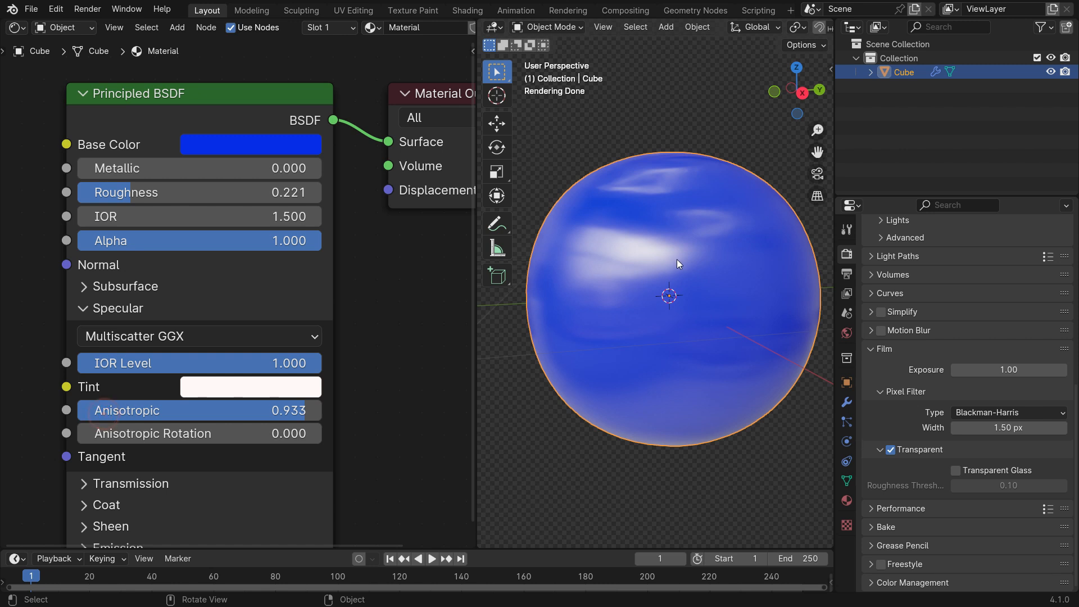
{"action": "left_click_drag", "start_coordinate": [181, 192], "coordinate": [195, 192]}
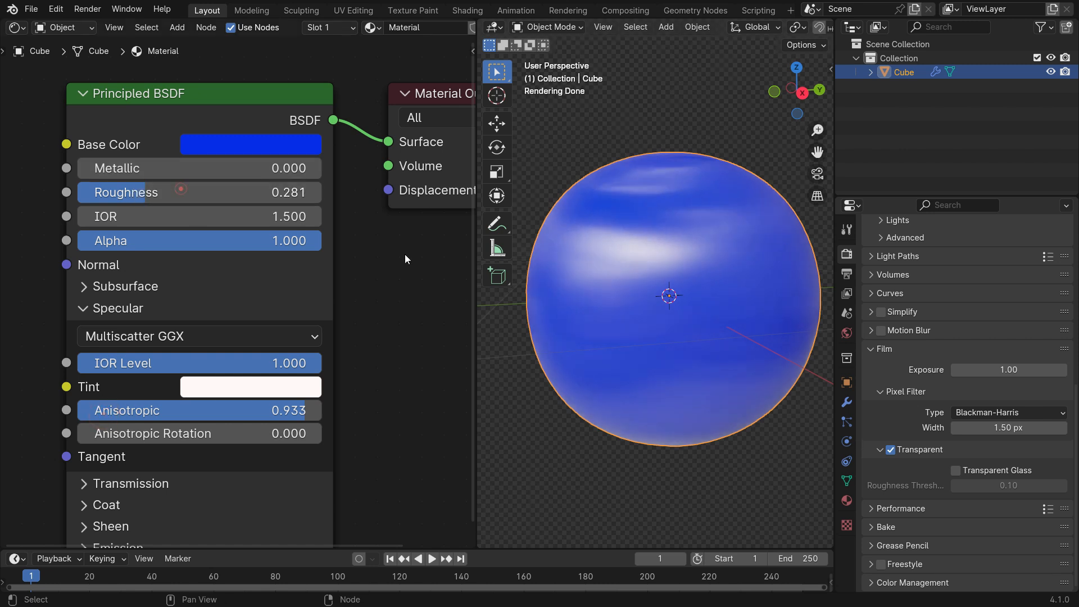
{"action": "mouse_move", "coordinate": [302, 410]}
{"action": "left_mouse_down"}
{"action": "mouse_move", "coordinate": [318, 410]}
{"action": "mouse_move", "coordinate": [84, 410]}
{"action": "mouse_move", "coordinate": [321, 414]}
{"action": "left_mouse_up"}
Step: Turn the stretched highlights by setting Anisotropic Rotation to 0.284, and raise the rotation further
{"action": "left_click_drag", "start_coordinate": [210, 435], "coordinate": [280, 436]}
{"action": "middle_click_drag", "start_coordinate": [598, 318], "coordinate": [632, 332]}
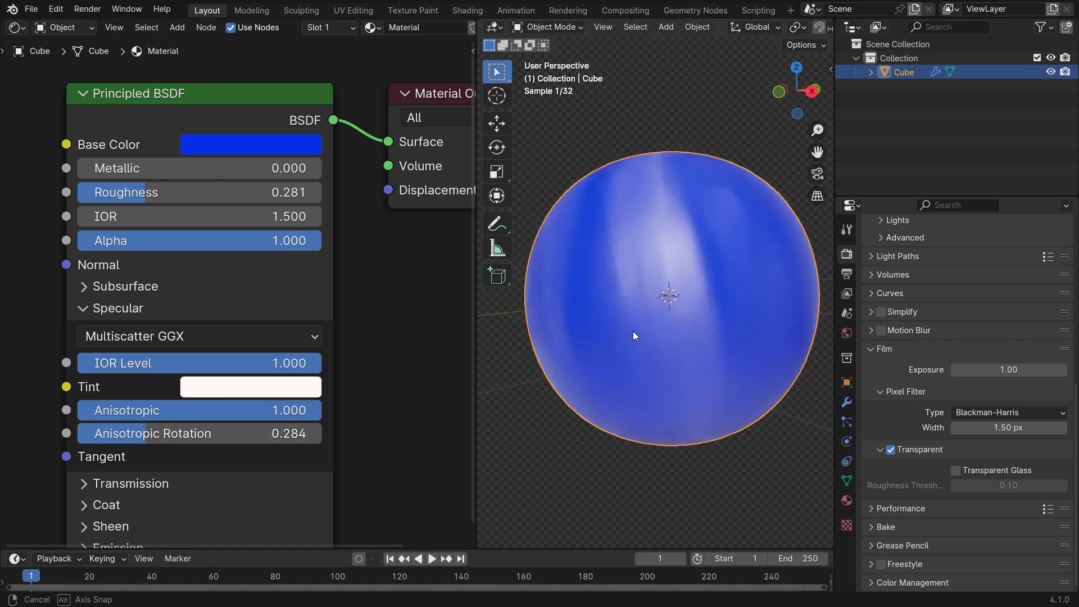
{"action": "left_click_drag", "start_coordinate": [221, 427], "coordinate": [279, 433]}
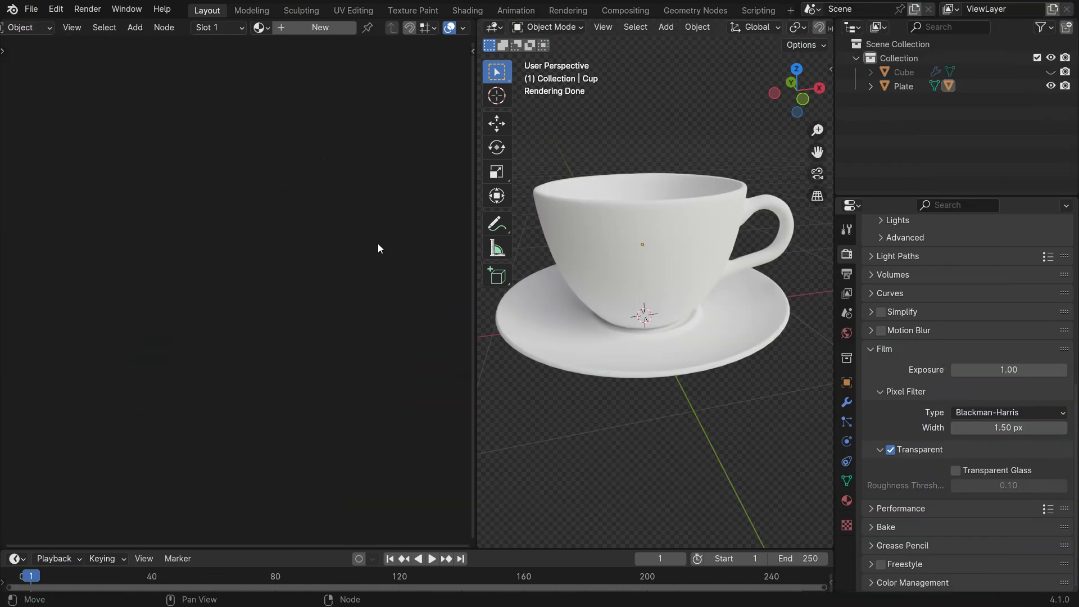
Step: Create a new material on the cup and name it Glass
{"action": "left_click", "coordinate": [706, 264]}
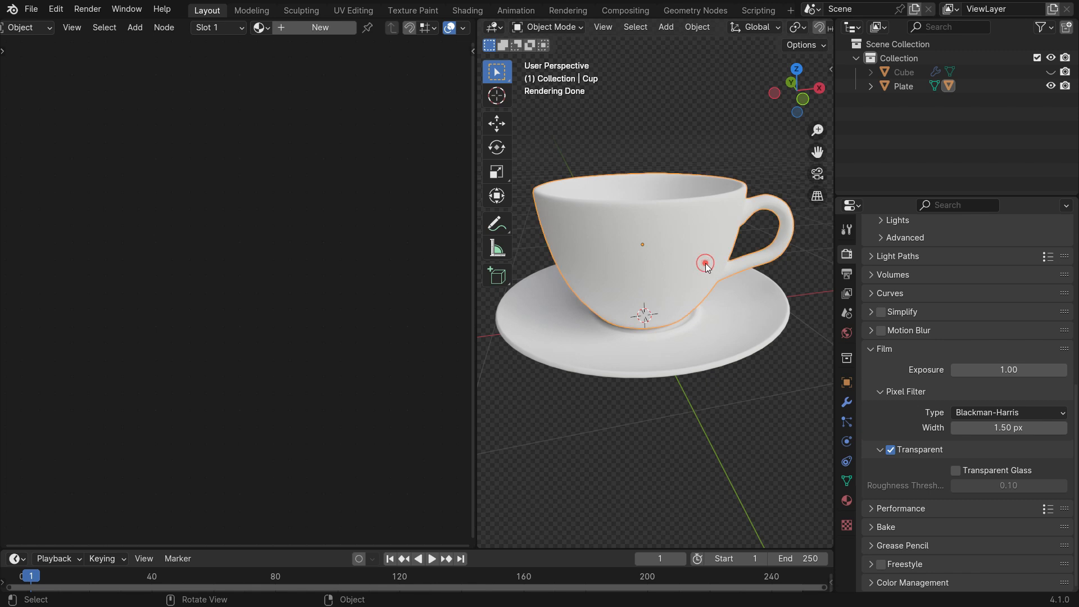
{"action": "left_click", "coordinate": [317, 27]}
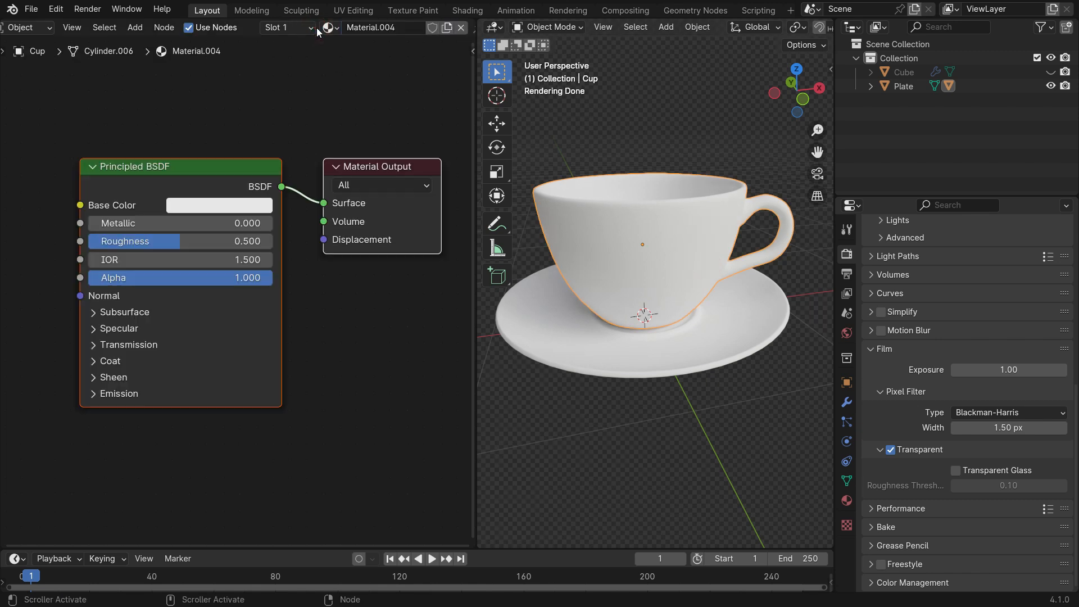
{"action": "left_click", "coordinate": [378, 27]}
{"action": "type", "text": "Glass"}
{"action": "key", "text": "Return"}
Step: Make the cup transparent with a Transmission Weight of 1.000 and a Roughness of 0.000
{"action": "left_click", "coordinate": [93, 346]}
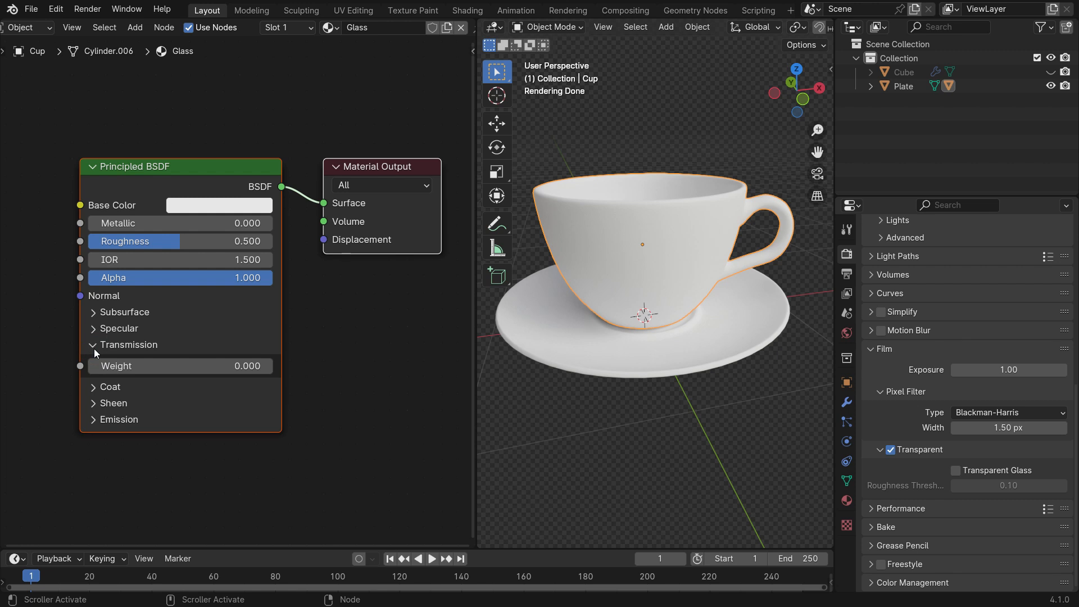
{"action": "left_click_drag", "start_coordinate": [112, 366], "coordinate": [273, 365]}
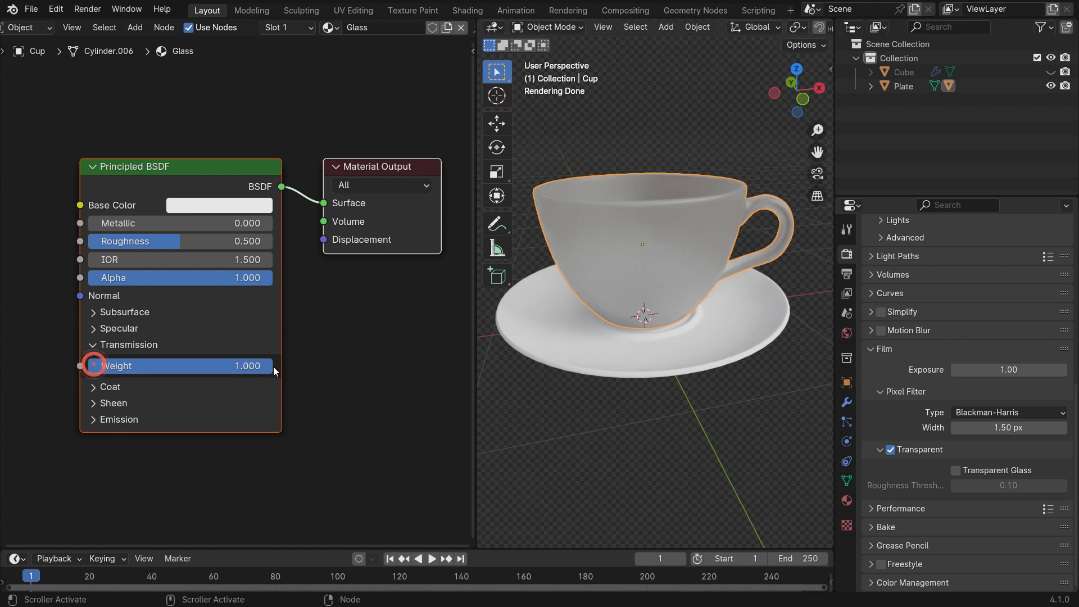
{"action": "left_click_drag", "start_coordinate": [191, 243], "coordinate": [88, 241]}
{"action": "middle_click_drag", "start_coordinate": [646, 298], "coordinate": [699, 270]}
{"action": "middle_click_drag", "start_coordinate": [699, 271], "coordinate": [696, 276]}
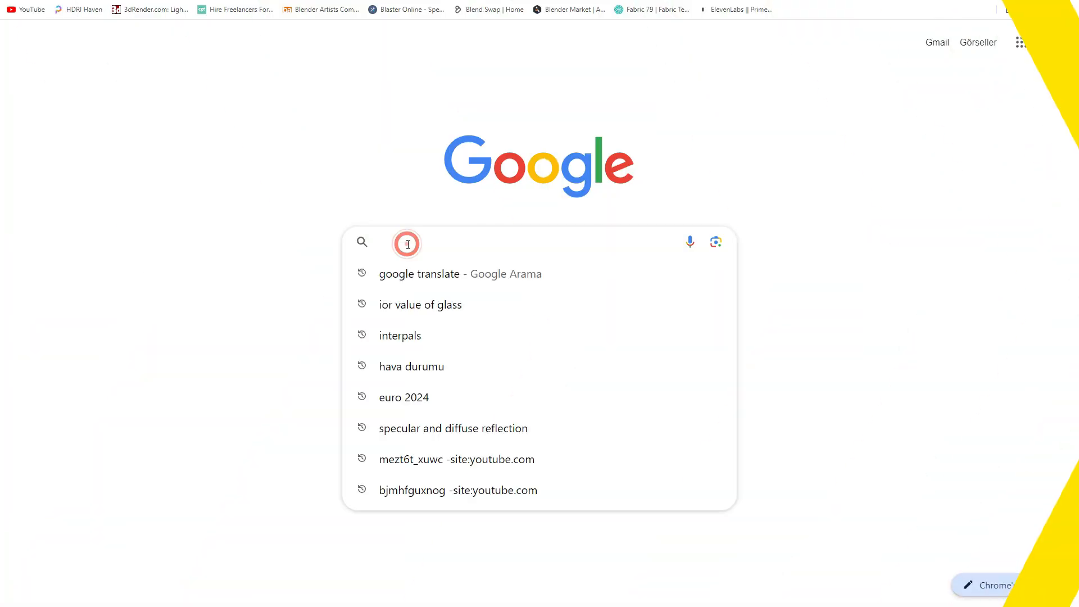
Step: Switch to the web browser and search Google for "ior value of glass"
{"action": "type", "text": "ior va"}
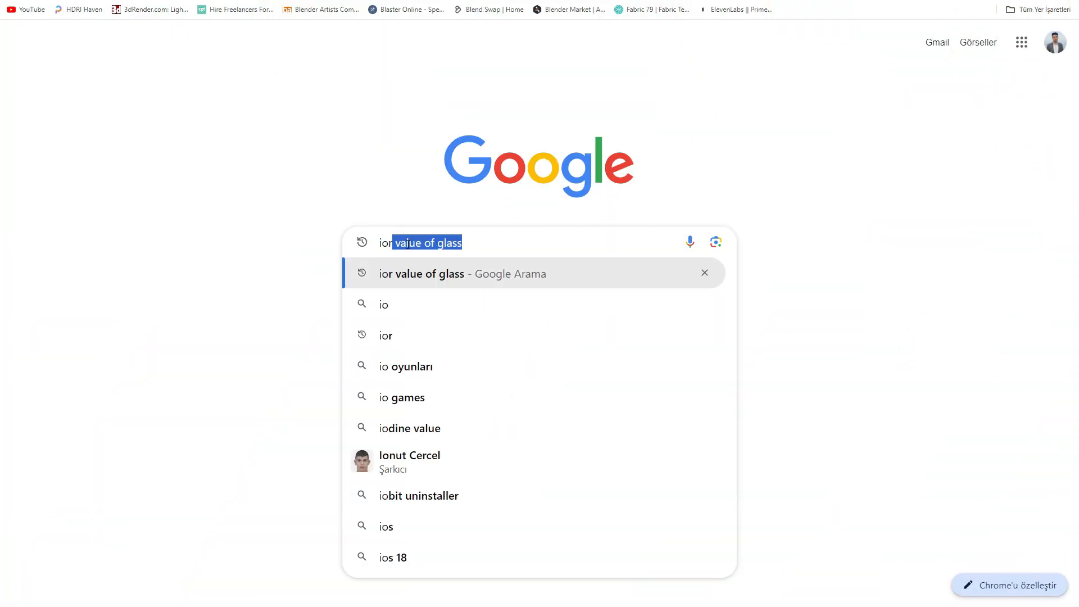
{"action": "type", "text": "lue"}
{"action": "key", "text": "Return"}
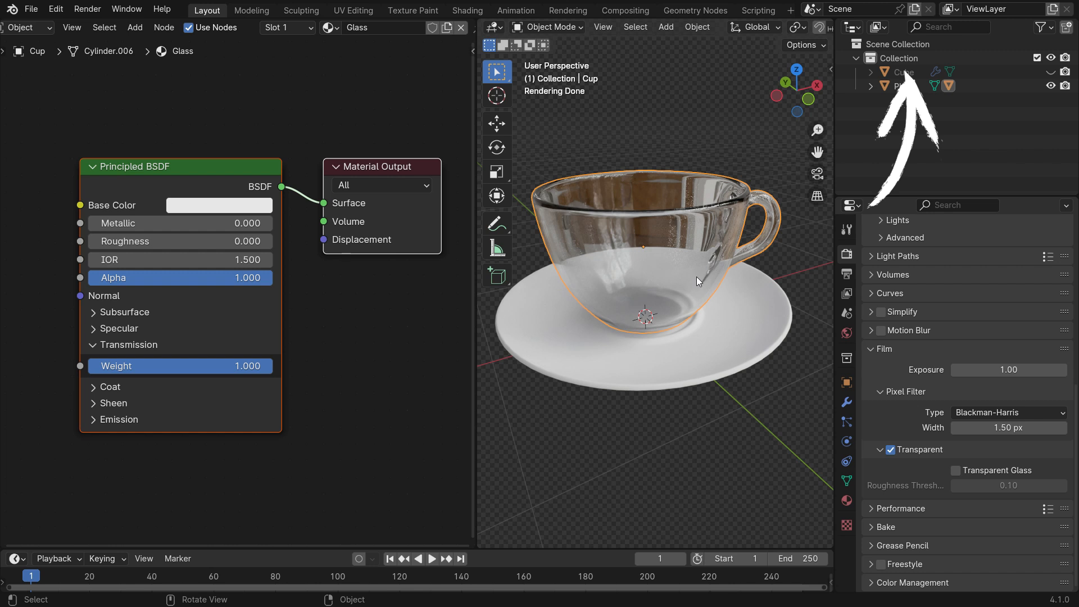
Step: Assign the existing Glass material to the plate under the cup
{"action": "left_click", "coordinate": [759, 326]}
{"action": "left_click", "coordinate": [260, 27]}
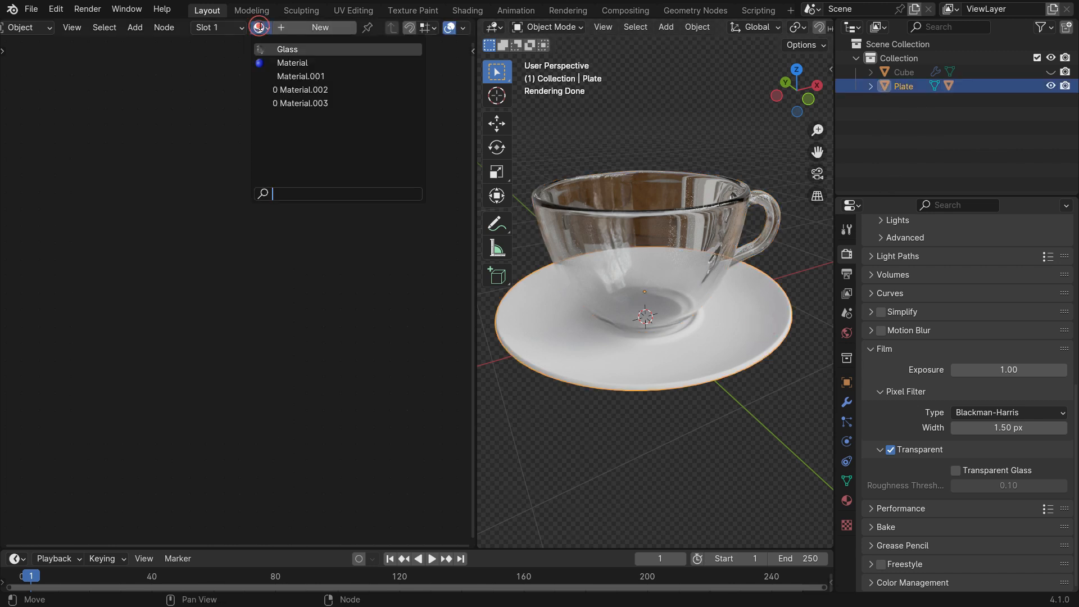
{"action": "left_click", "coordinate": [291, 48]}
{"action": "middle_click_drag", "start_coordinate": [675, 363], "coordinate": [646, 354]}
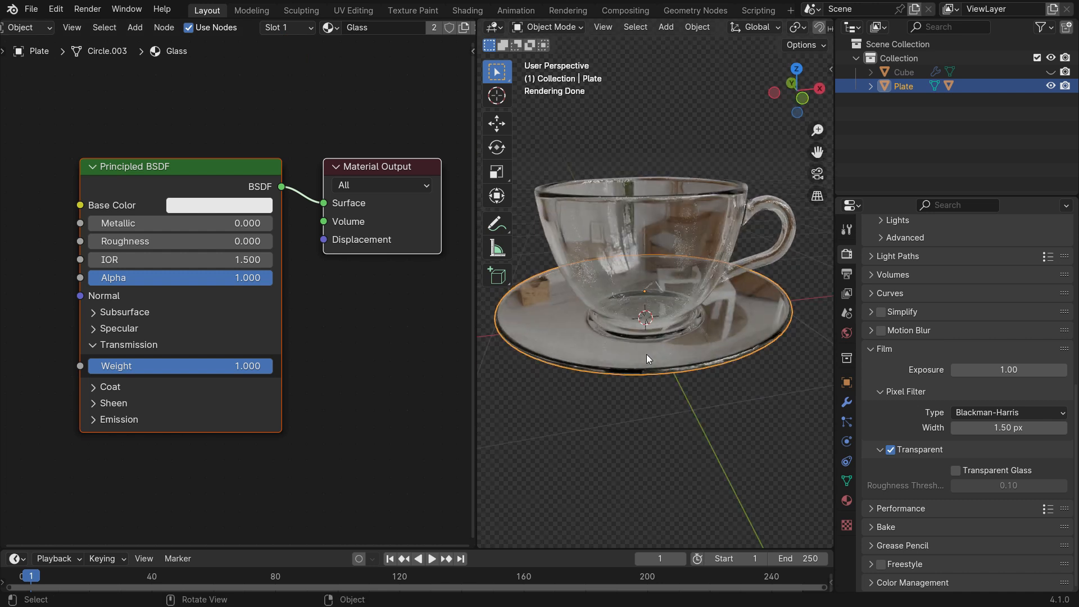
Step: Switch the viewport to solid shading and add a cube mesh at the cup's position
{"action": "key", "text": "z"}
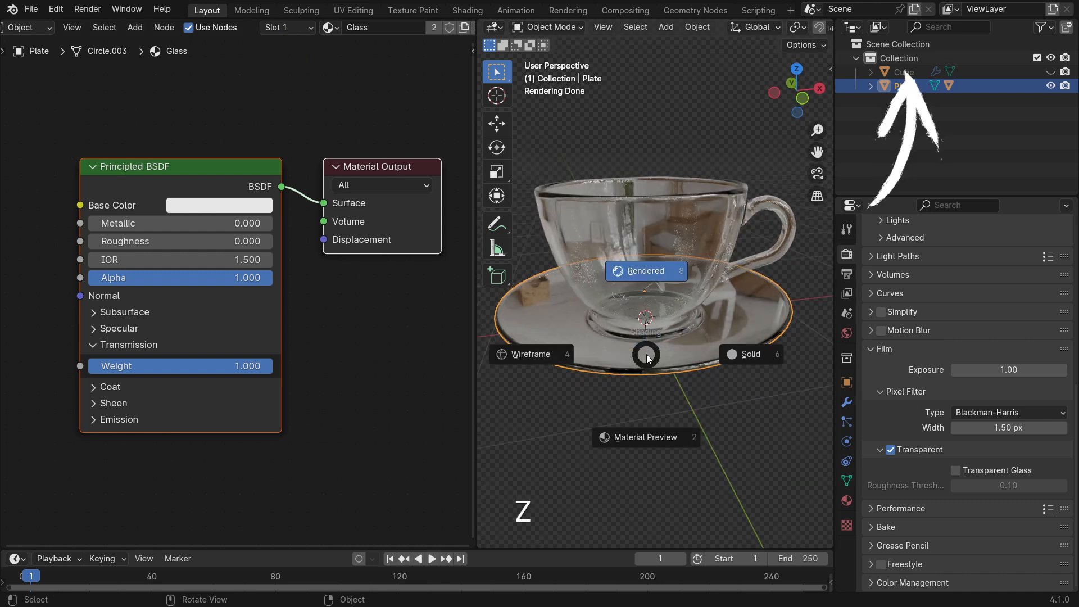
{"action": "left_click", "coordinate": [750, 355]}
{"action": "scroll", "coordinate": [645, 310], "scroll_direction": "down", "scroll_amount": 3}
{"action": "middle_click_drag", "start_coordinate": [645, 315], "coordinate": [645, 346]}
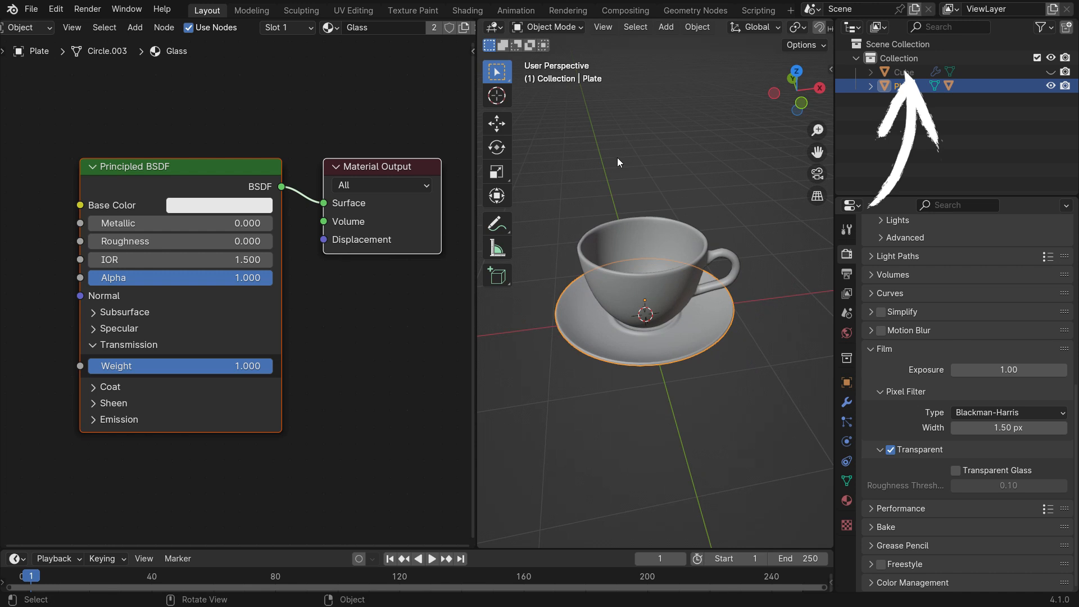
{"action": "key", "text": "shift+a"}
{"action": "mouse_move", "coordinate": [624, 175]}
{"action": "left_click", "coordinate": [697, 188]}
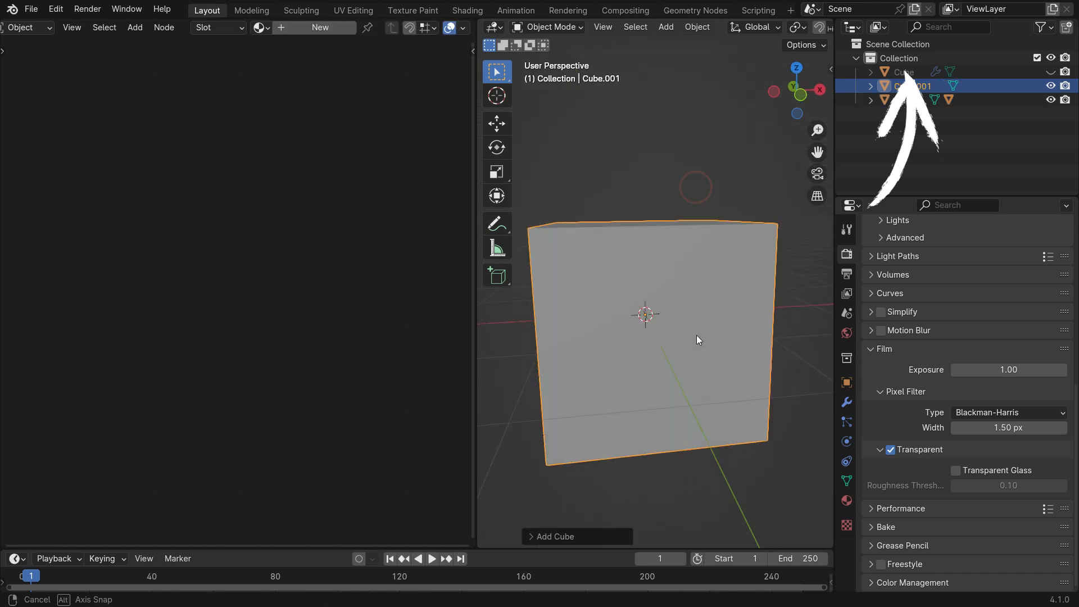
Step: In wireframe shading and right side view, move the cube up along Z so it encloses the cup and plate
{"action": "key", "text": "z"}
{"action": "left_click", "coordinate": [652, 326]}
{"action": "key", "text": "KP_3"}
{"action": "key", "text": "g"}
{"action": "key", "text": "z"}
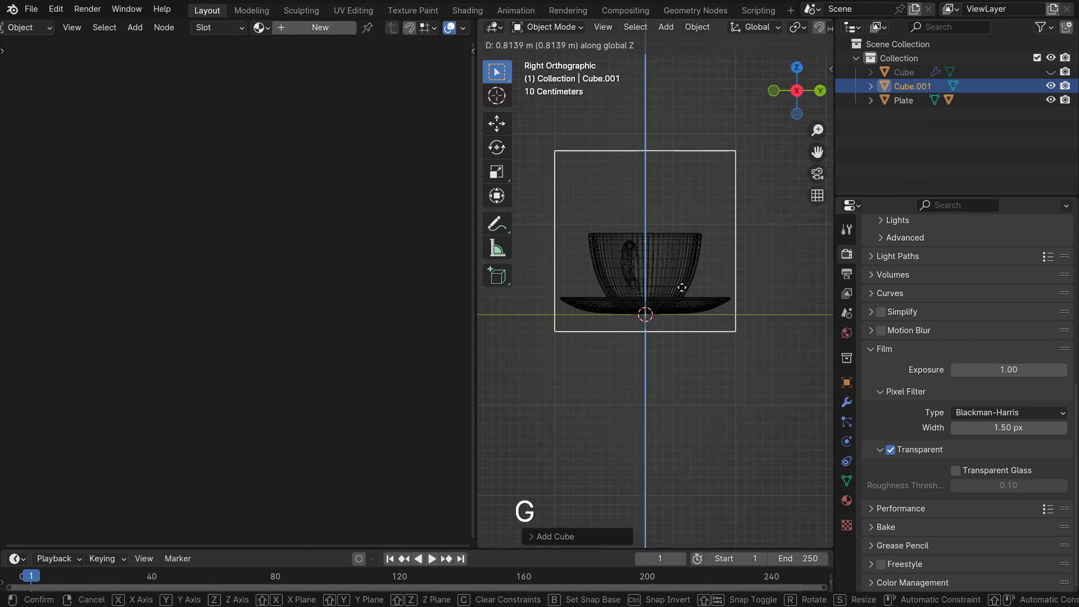
{"action": "left_click", "coordinate": [681, 276]}
{"action": "middle_click_drag", "start_coordinate": [681, 276], "coordinate": [666, 326]}
{"action": "scroll", "coordinate": [666, 326], "scroll_direction": "down", "scroll_amount": 2}
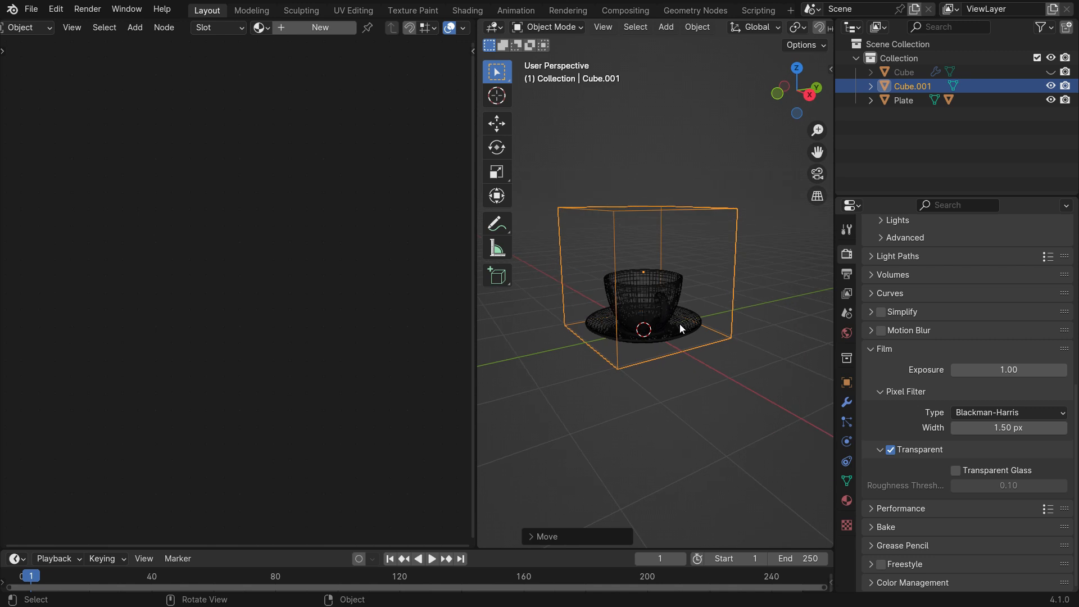
Step: Make the cube a fluid Domain of type Liquid with 64 resolution divisions
{"action": "left_click", "coordinate": [847, 446]}
{"action": "left_click", "coordinate": [1007, 267]}
{"action": "left_click", "coordinate": [989, 341]}
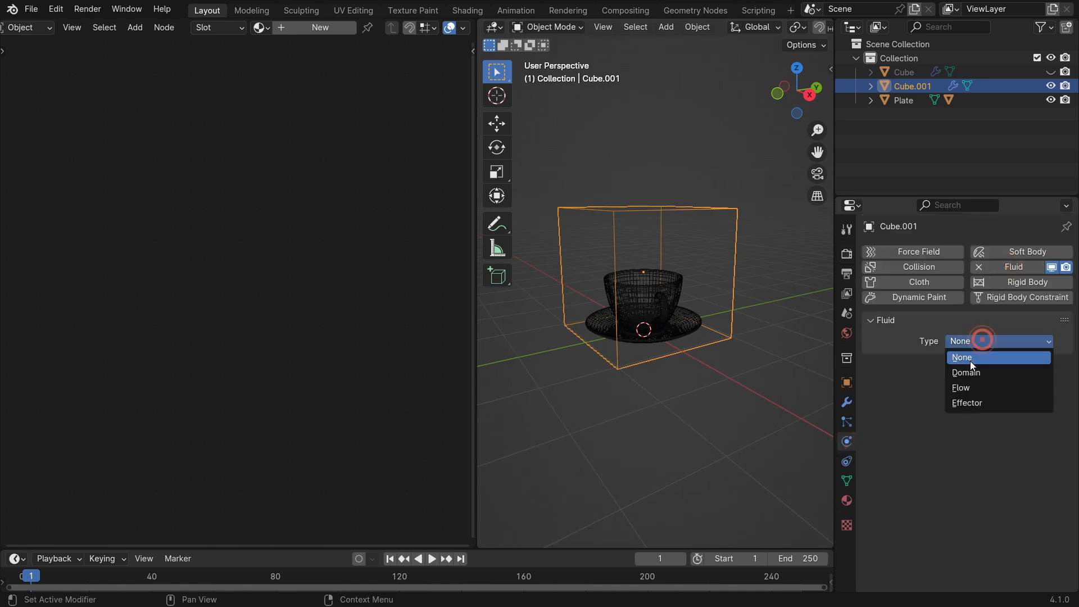
{"action": "left_click", "coordinate": [1002, 370]}
{"action": "left_click", "coordinate": [982, 383]}
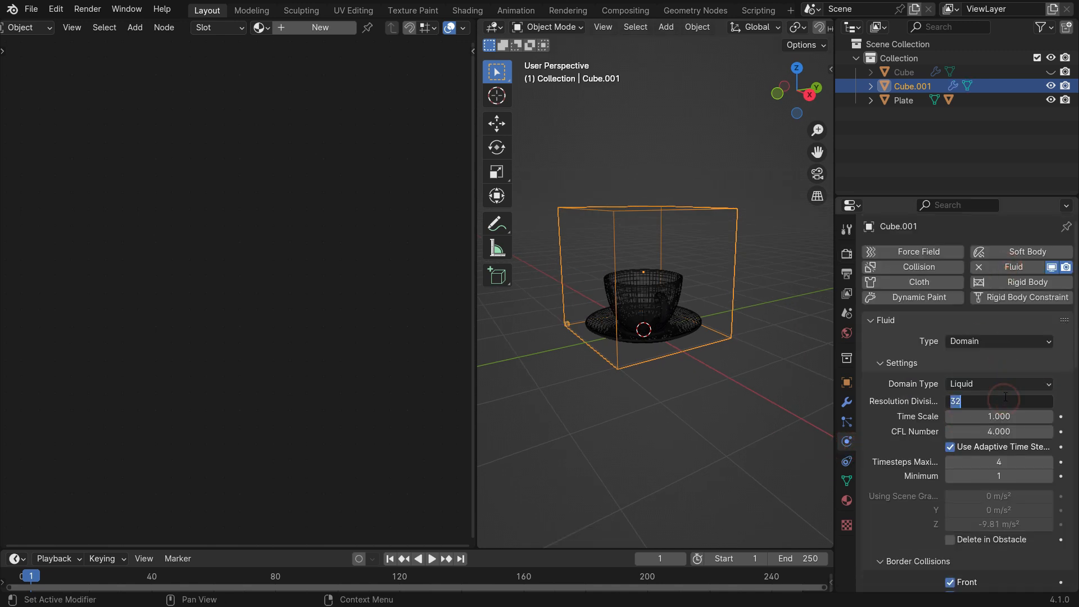
Step: Enable Mesh generation in the liquid domain's fluid settings
{"action": "scroll", "coordinate": [959, 436], "scroll_direction": "down", "scroll_amount": 10}
{"action": "scroll", "coordinate": [959, 436], "scroll_direction": "down", "scroll_amount": 5}
{"action": "left_click", "coordinate": [890, 459]}
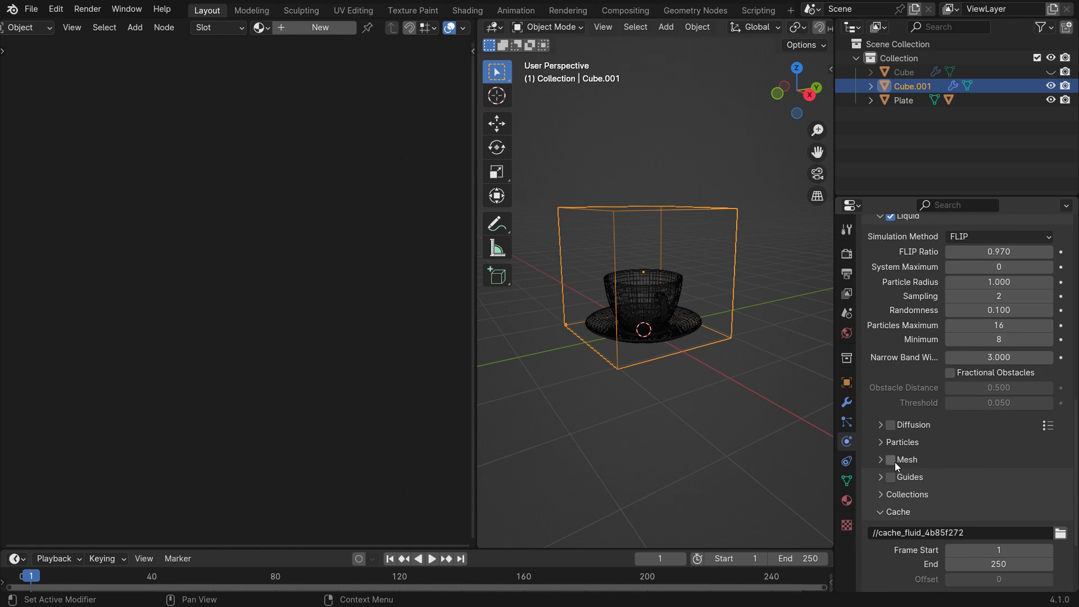
{"action": "scroll", "coordinate": [911, 467], "scroll_direction": "down", "scroll_amount": 5}
Step: Make the cup a fluid Effector of type Collision with Is Planar enabled
{"action": "left_click", "coordinate": [663, 321]}
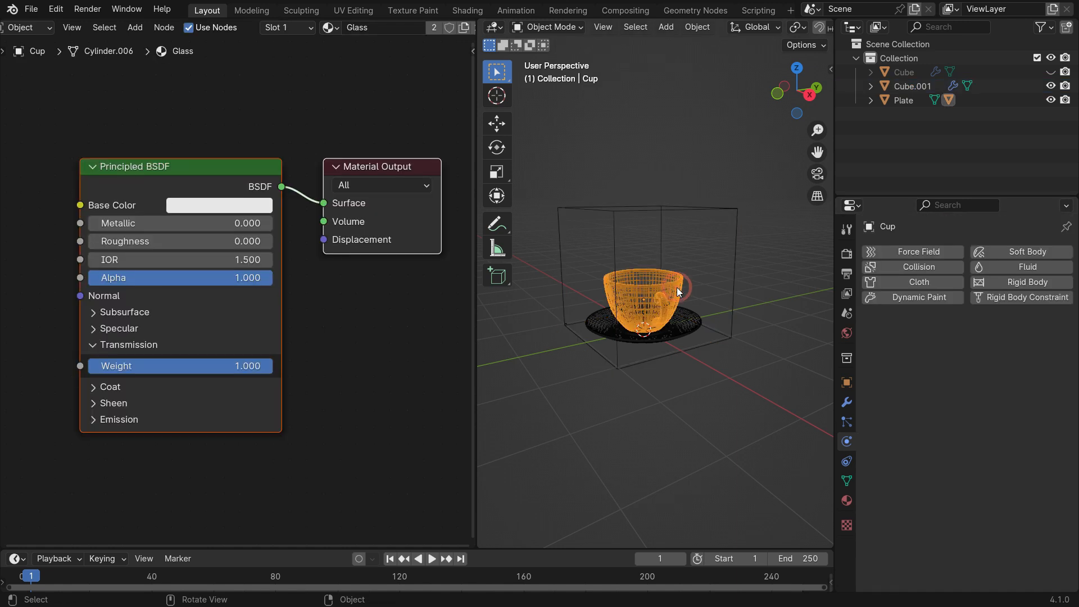
{"action": "left_click", "coordinate": [1014, 267]}
{"action": "left_click", "coordinate": [1000, 341]}
{"action": "left_click", "coordinate": [971, 400]}
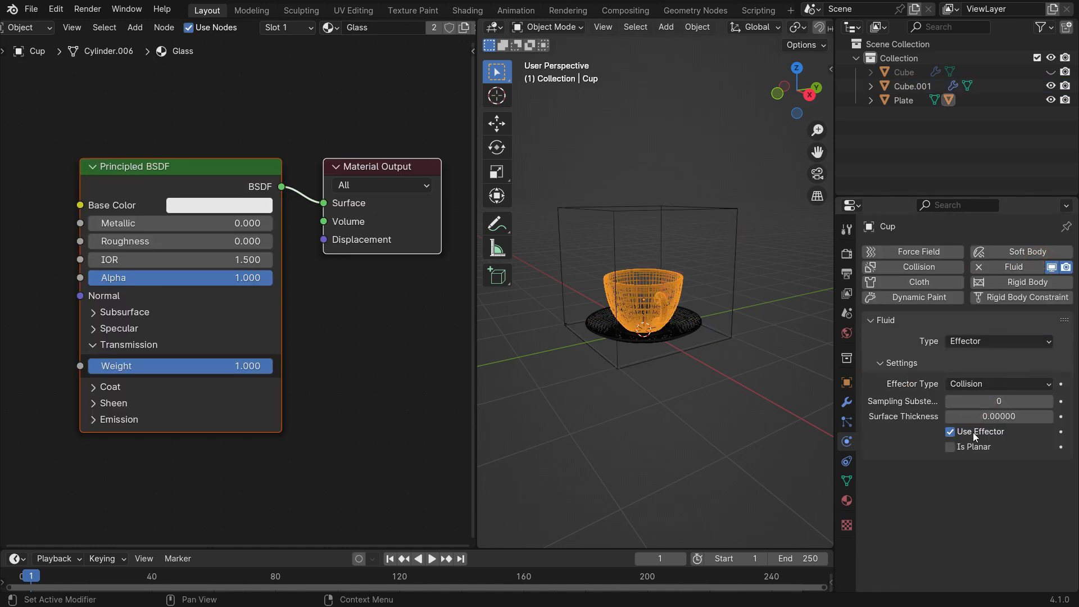
Step: Add a UV sphere, scale it down to a small ball, and move it along Z above the cup inside the domain
{"action": "scroll", "coordinate": [659, 355], "scroll_direction": "up", "scroll_amount": 5}
{"action": "key", "text": "shift+a"}
{"action": "mouse_move", "coordinate": [635, 217]}
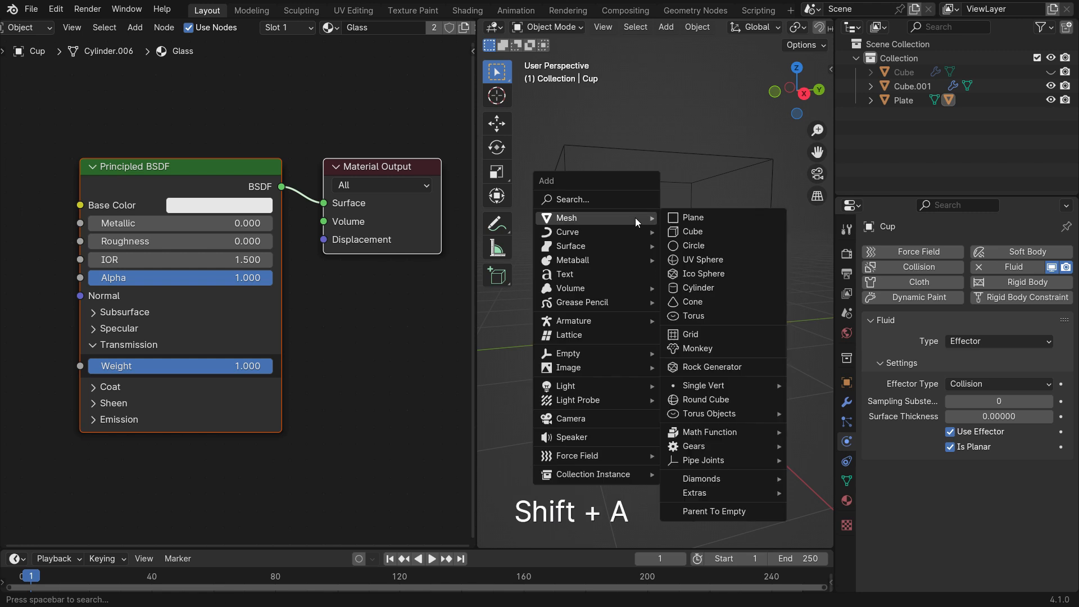
{"action": "left_click", "coordinate": [702, 259]}
{"action": "key", "text": "s"}
{"action": "left_click", "coordinate": [686, 393]}
{"action": "key", "text": "g"}
{"action": "key", "text": "z"}
{"action": "left_click", "coordinate": [680, 244]}
{"action": "mouse_move", "coordinate": [679, 281]}
{"action": "middle_mouse_down"}
{"action": "mouse_move", "coordinate": [679, 313]}
{"action": "mouse_move", "coordinate": [691, 299]}
{"action": "middle_mouse_up"}
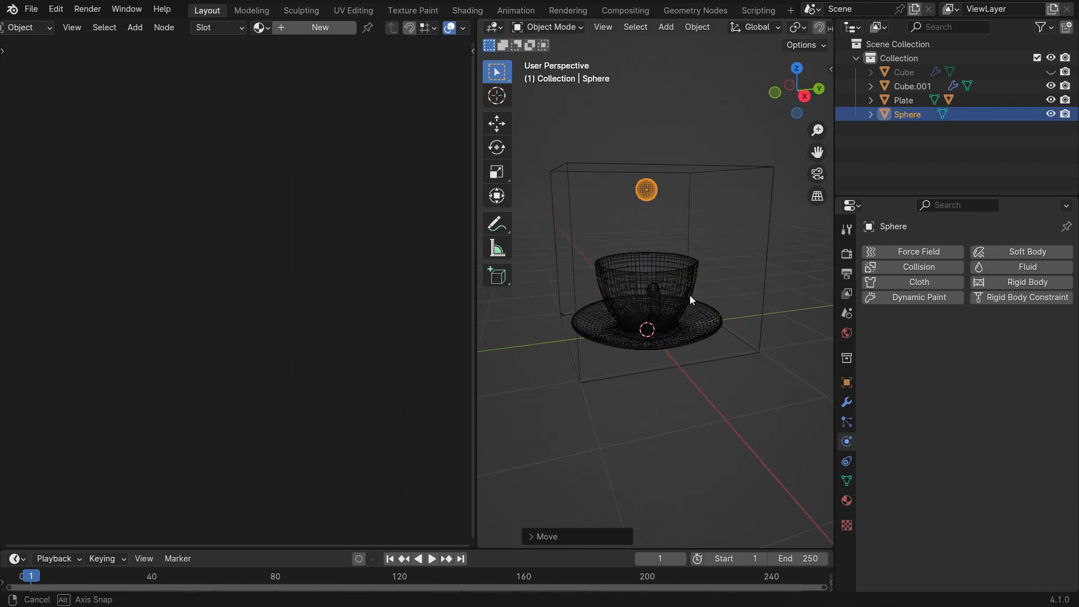
Step: Make the small sphere a fluid Flow object with flow type Liquid and Inflow behavior
{"action": "left_click", "coordinate": [1012, 271]}
{"action": "left_click", "coordinate": [988, 339]}
{"action": "left_click", "coordinate": [964, 386]}
{"action": "left_click", "coordinate": [1003, 383]}
{"action": "left_click", "coordinate": [963, 445]}
{"action": "left_click", "coordinate": [987, 401]}
{"action": "left_click", "coordinate": [987, 419]}
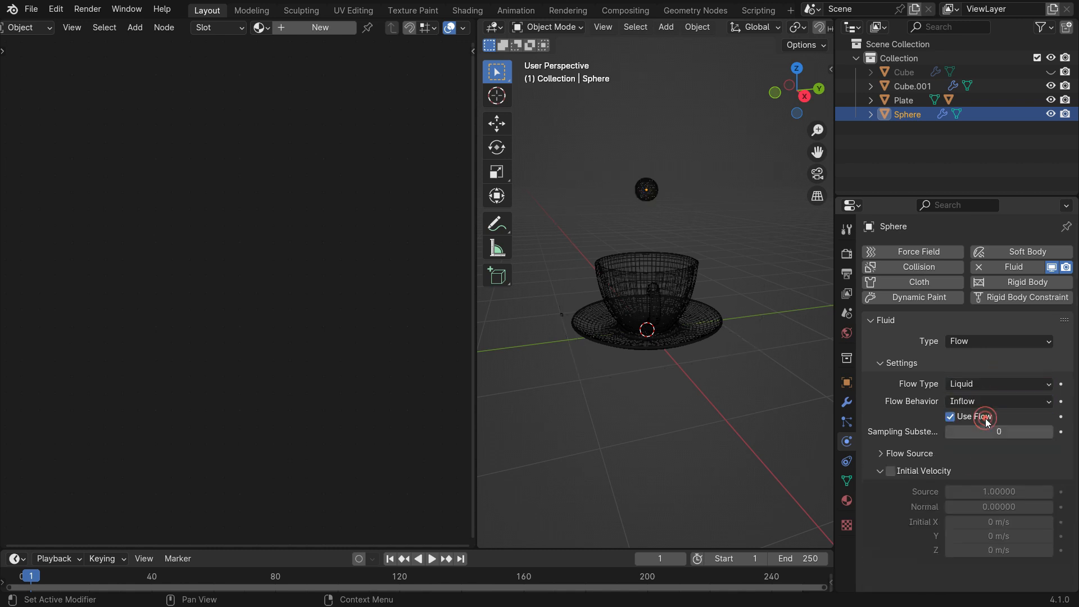
Step: Play the fluid simulation so the liquid fills the cup, and stop it at frame 80
{"action": "key", "text": "space"}
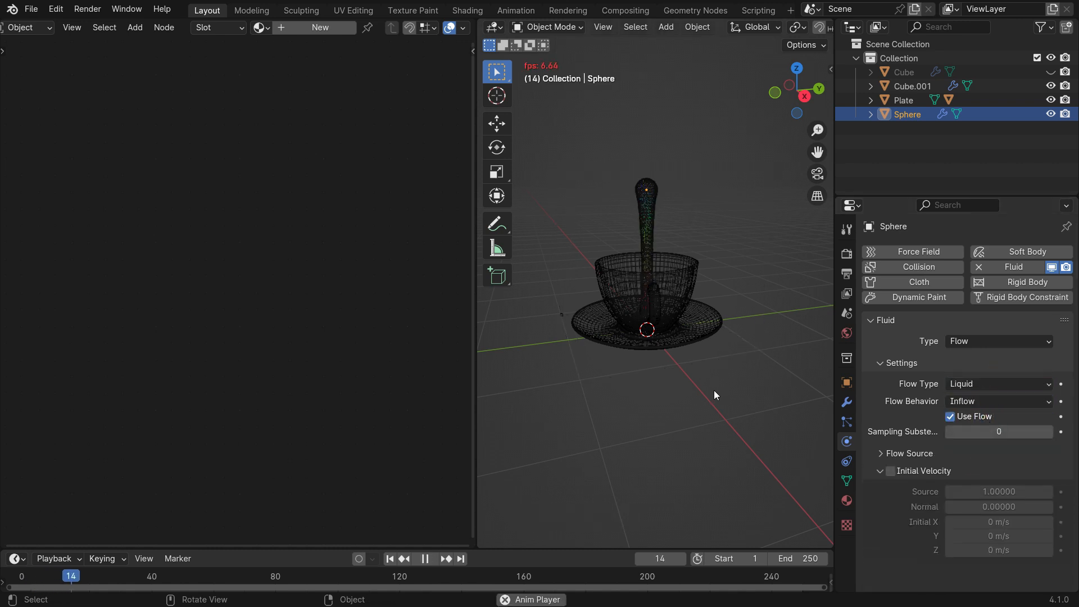
{"action": "scroll", "coordinate": [665, 312], "scroll_direction": "up", "scroll_amount": 3}
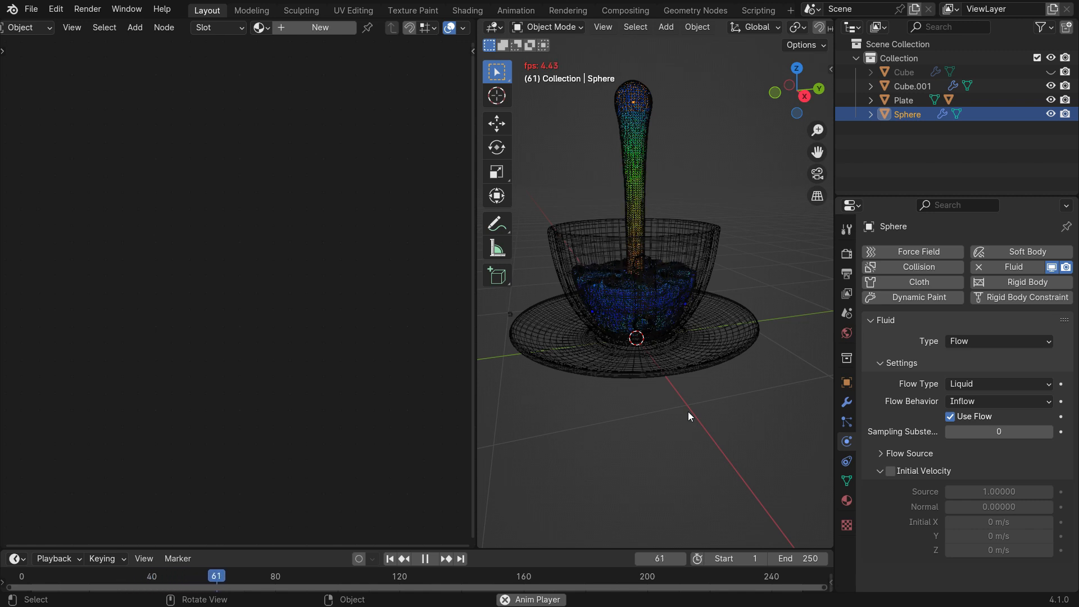
{"action": "key", "text": "space"}
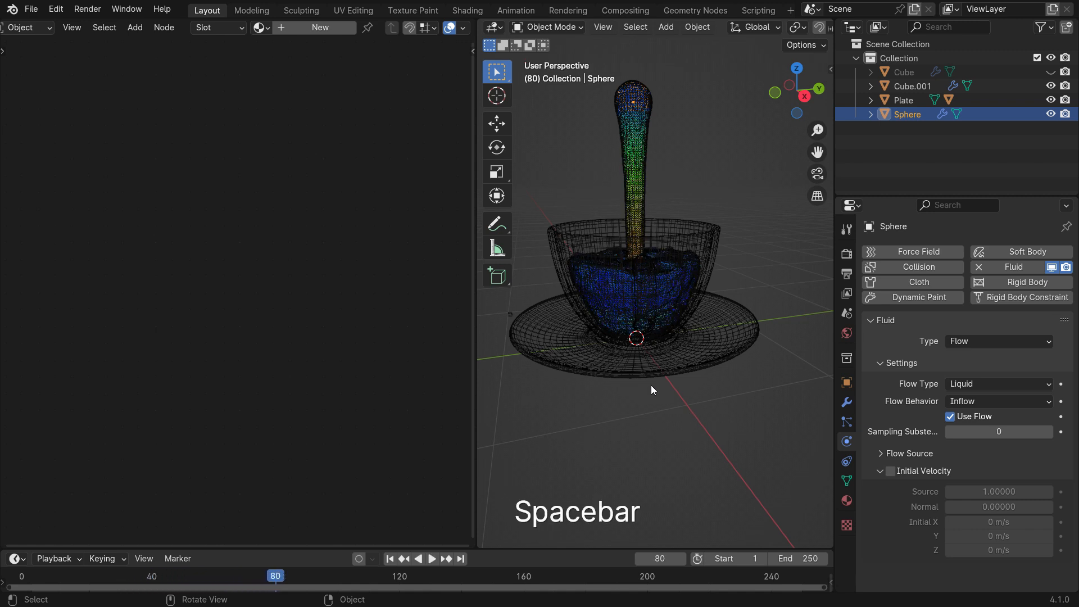
Step: Return the viewport to solid shading and shade the liquid mesh smooth
{"action": "middle_click_drag", "start_coordinate": [650, 385], "coordinate": [684, 372]}
{"action": "key", "text": "z"}
{"action": "left_click", "coordinate": [781, 360]}
{"action": "mouse_move", "coordinate": [744, 399]}
{"action": "middle_mouse_down"}
{"action": "mouse_move", "coordinate": [686, 425]}
{"action": "mouse_move", "coordinate": [638, 227]}
{"action": "middle_mouse_up"}
{"action": "scroll", "coordinate": [647, 183], "scroll_direction": "up", "scroll_amount": 4}
{"action": "left_click", "coordinate": [647, 184]}
{"action": "right_click", "coordinate": [647, 183]}
{"action": "left_click", "coordinate": [647, 183]}
{"action": "mouse_move", "coordinate": [662, 337]}
{"action": "middle_mouse_down"}
{"action": "mouse_move", "coordinate": [685, 355]}
{"action": "mouse_move", "coordinate": [676, 342]}
{"action": "middle_mouse_up"}
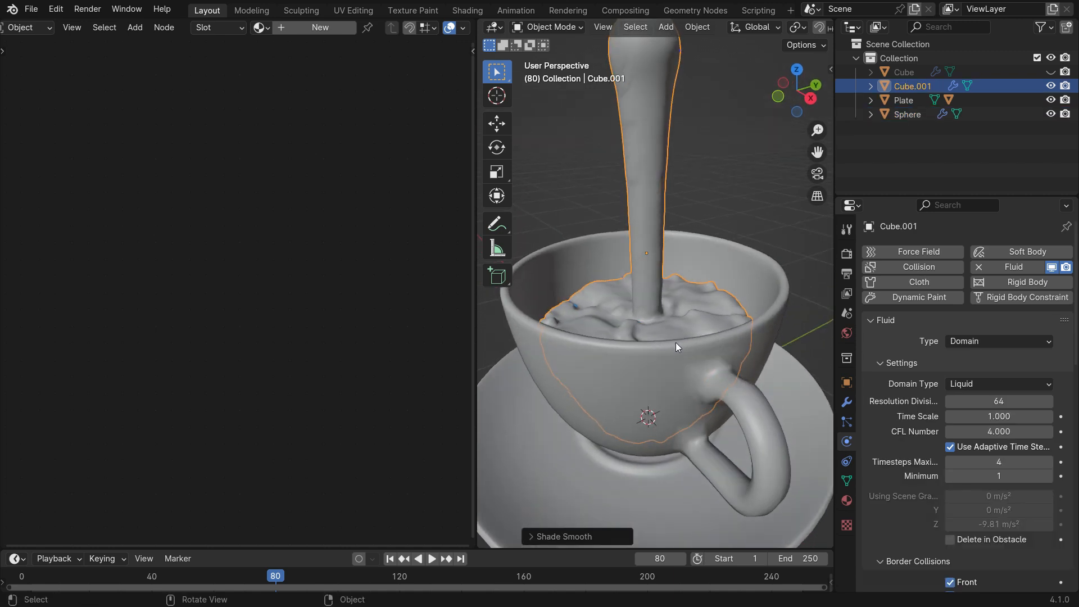
{"action": "scroll", "coordinate": [664, 323], "scroll_direction": "down", "scroll_amount": 2}
Step: Switch the viewport to rendered shading to preview the liquid in the glass cup
{"action": "key", "text": "z"}
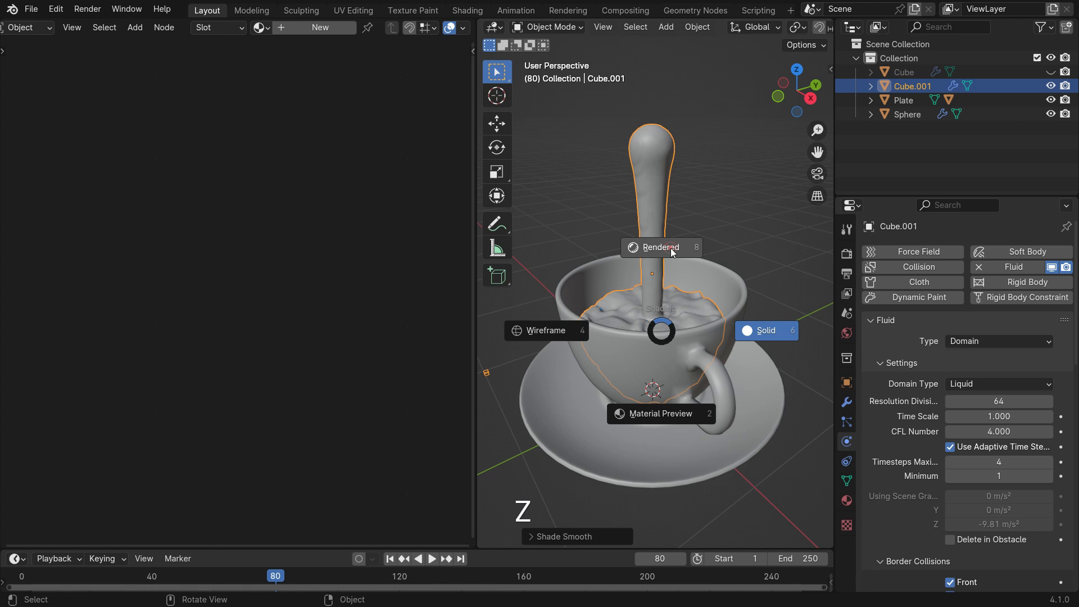
{"action": "left_click", "coordinate": [666, 293]}
{"action": "middle_click_drag", "start_coordinate": [645, 399], "coordinate": [653, 389]}
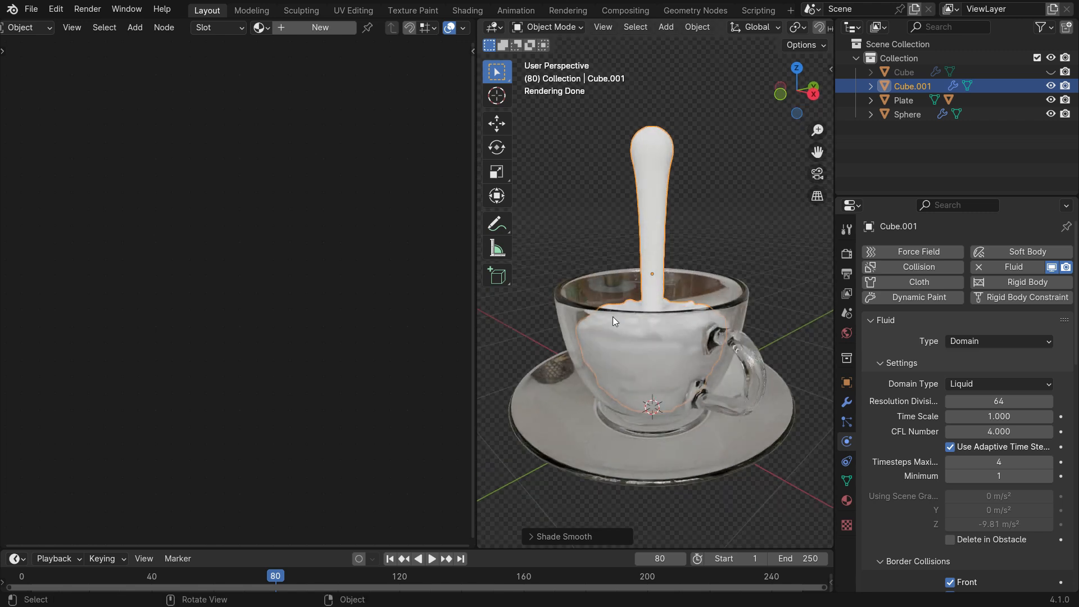
Step: Create a new material for the liquid mesh with roughness 0 and IOR 1.333
{"action": "left_click", "coordinate": [322, 26]}
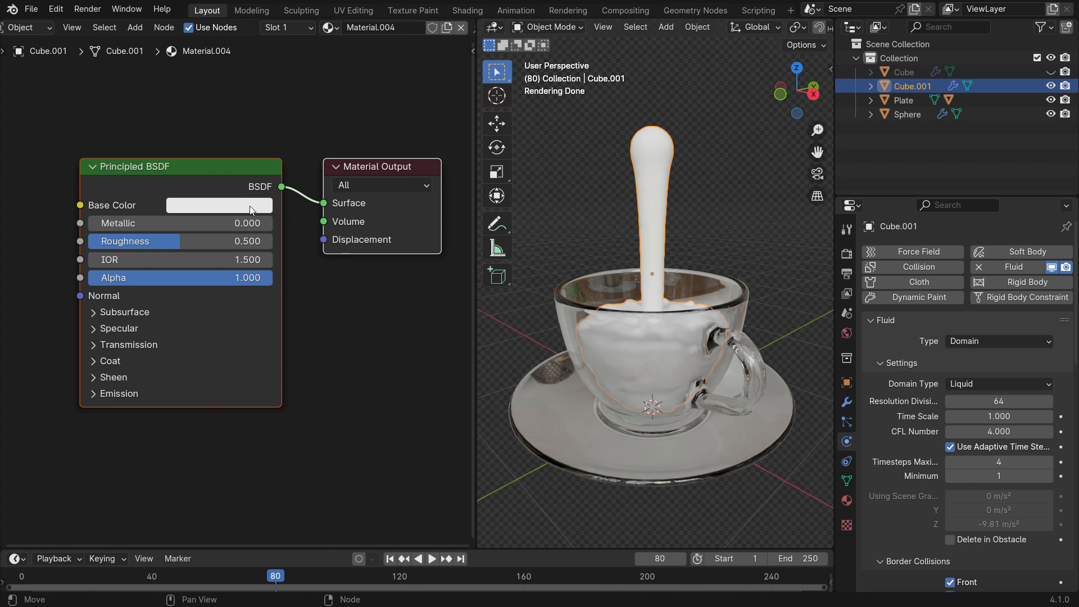
{"action": "left_click_drag", "start_coordinate": [207, 241], "coordinate": [112, 241]}
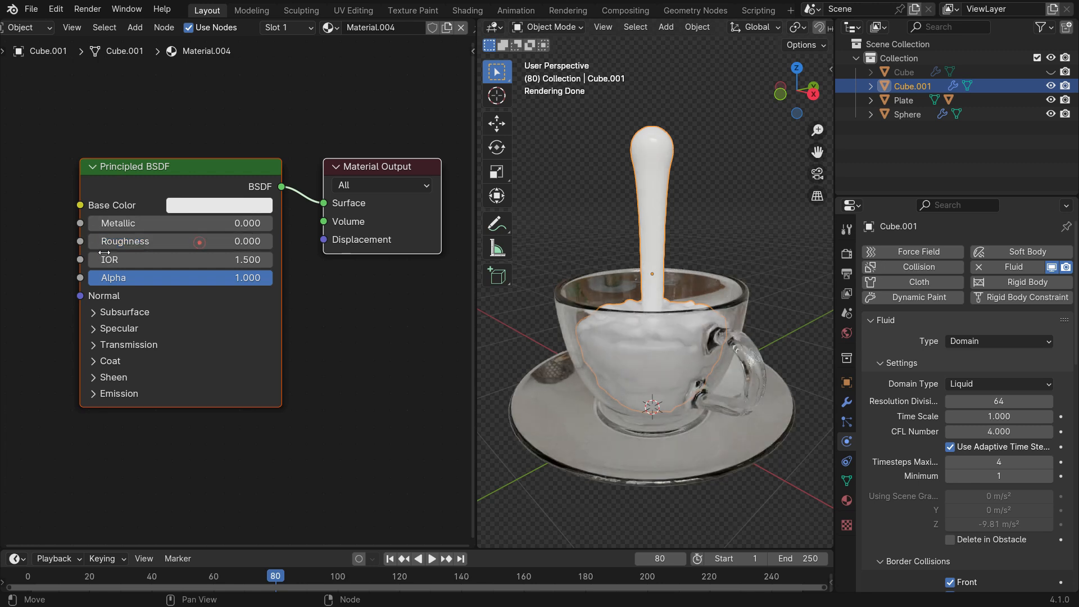
{"action": "left_click", "coordinate": [234, 262]}
{"action": "type", "text": "1."}
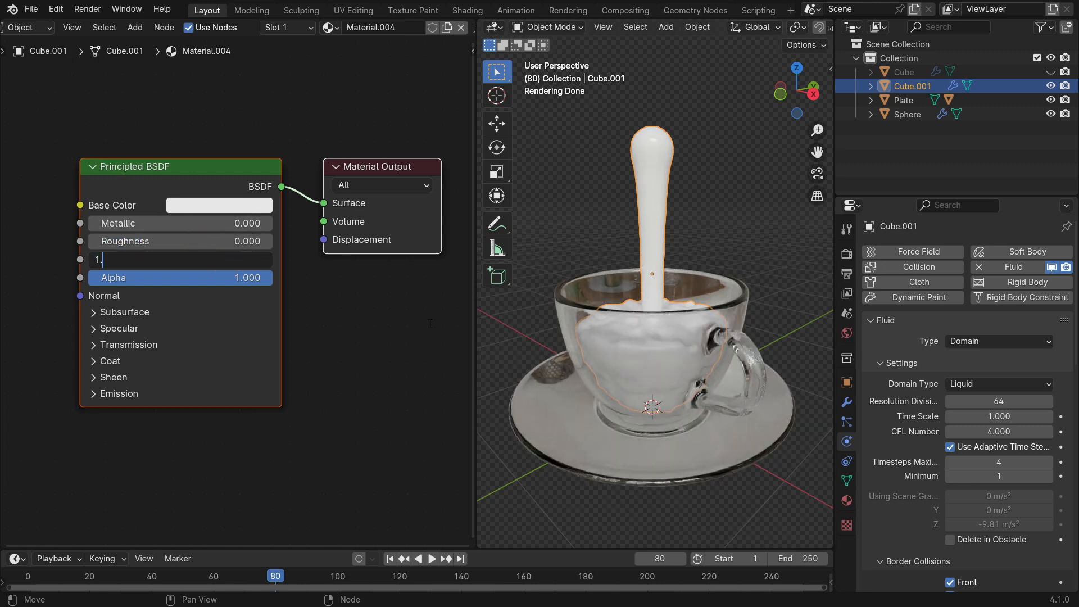
{"action": "type", "text": "333"}
{"action": "left_click", "coordinate": [430, 325]}
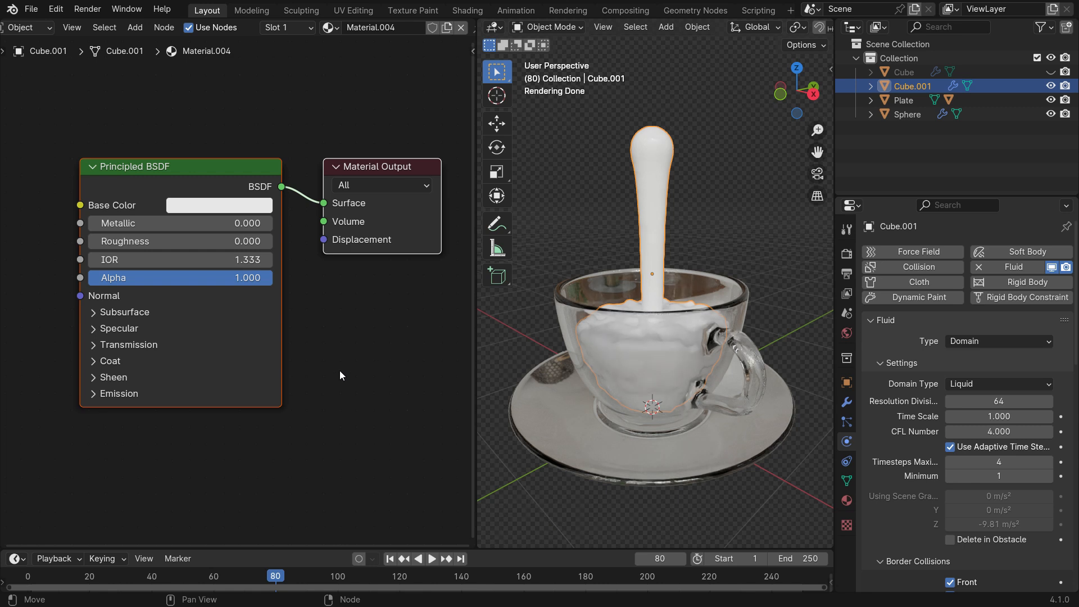
Step: Set the liquid material's transmission weight to 1 and hide the Sphere inflow object in the viewport
{"action": "left_click", "coordinate": [89, 344]}
{"action": "left_click_drag", "start_coordinate": [106, 366], "coordinate": [272, 365]}
{"action": "left_click", "coordinate": [1048, 114]}
{"action": "middle_click_drag", "start_coordinate": [697, 345], "coordinate": [696, 372]}
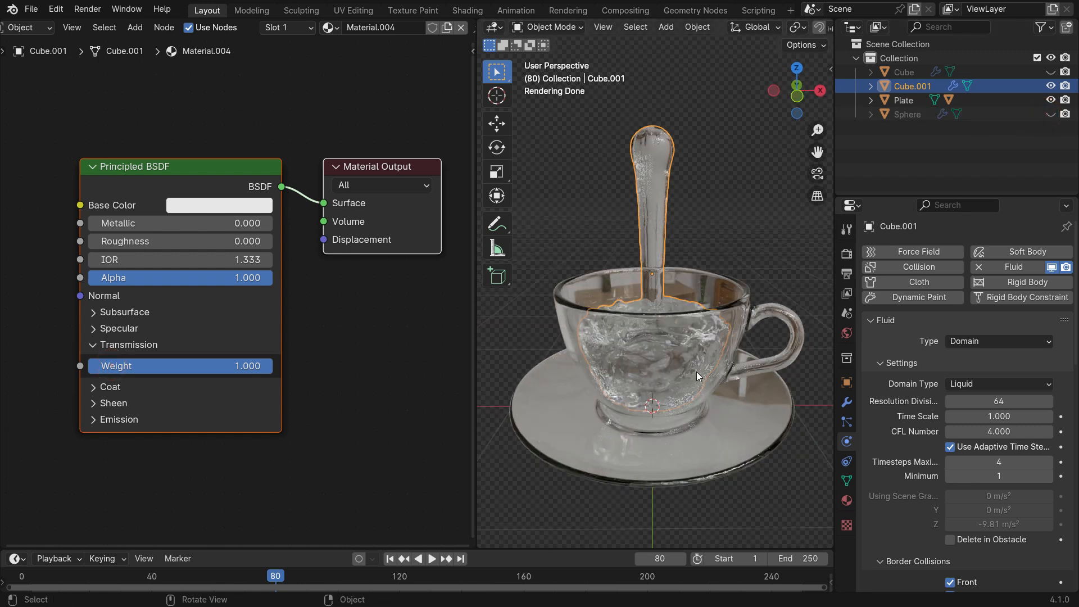
Step: Set the liquid's base color to a saturated orange-red with hue 0.011 and saturation 1, and inspect the filled cup
{"action": "left_click", "coordinate": [206, 208]}
{"action": "left_click_drag", "start_coordinate": [247, 285], "coordinate": [226, 366]}
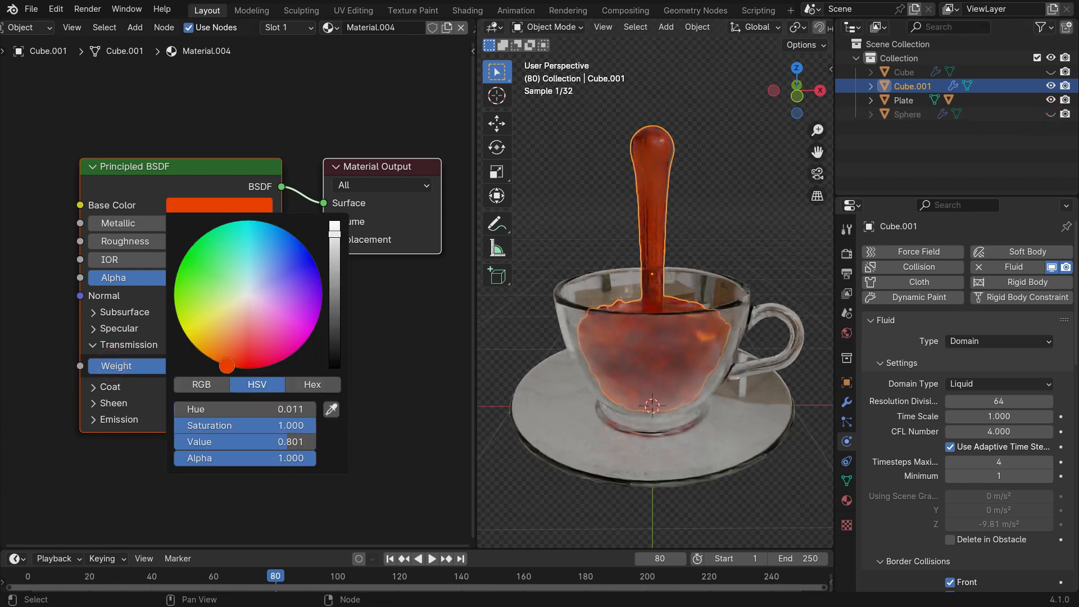
{"action": "middle_click_drag", "start_coordinate": [680, 360], "coordinate": [722, 393]}
{"action": "left_click", "coordinate": [739, 209]}
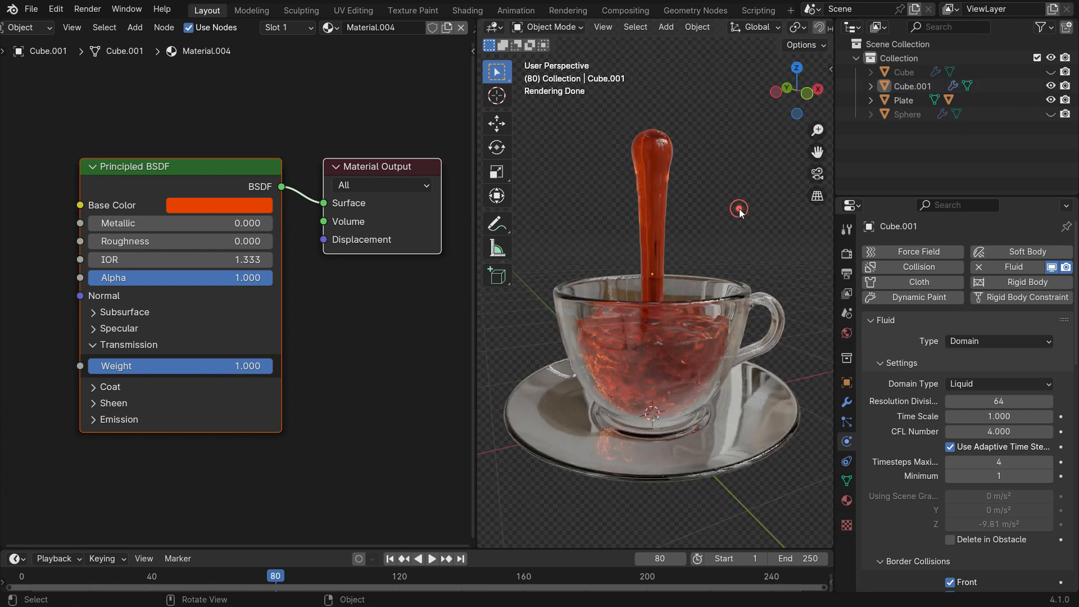
{"action": "scroll", "coordinate": [740, 208], "scroll_direction": "down", "scroll_amount": 4}
{"action": "middle_click_drag", "start_coordinate": [737, 270], "coordinate": [736, 300]}
{"action": "scroll", "coordinate": [751, 262], "scroll_direction": "up", "scroll_amount": 3}
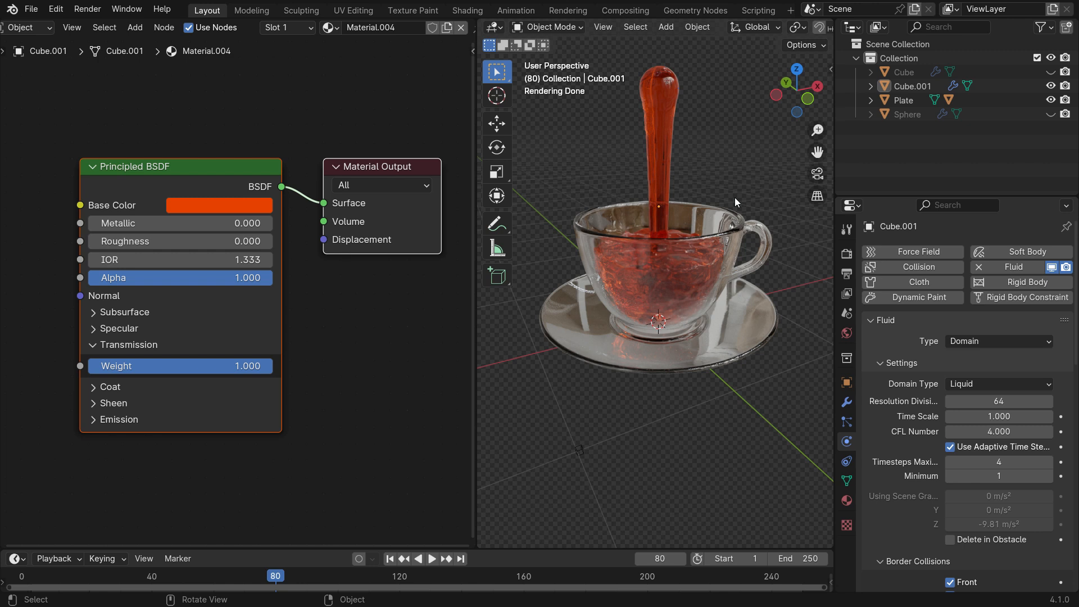
Step: Hide the plate, liquid and cup, show the blue ball object Cube again, and select it to frame its material nodes
{"action": "left_click", "coordinate": [1050, 100]}
{"action": "left_click", "coordinate": [1049, 86]}
{"action": "left_click", "coordinate": [720, 261]}
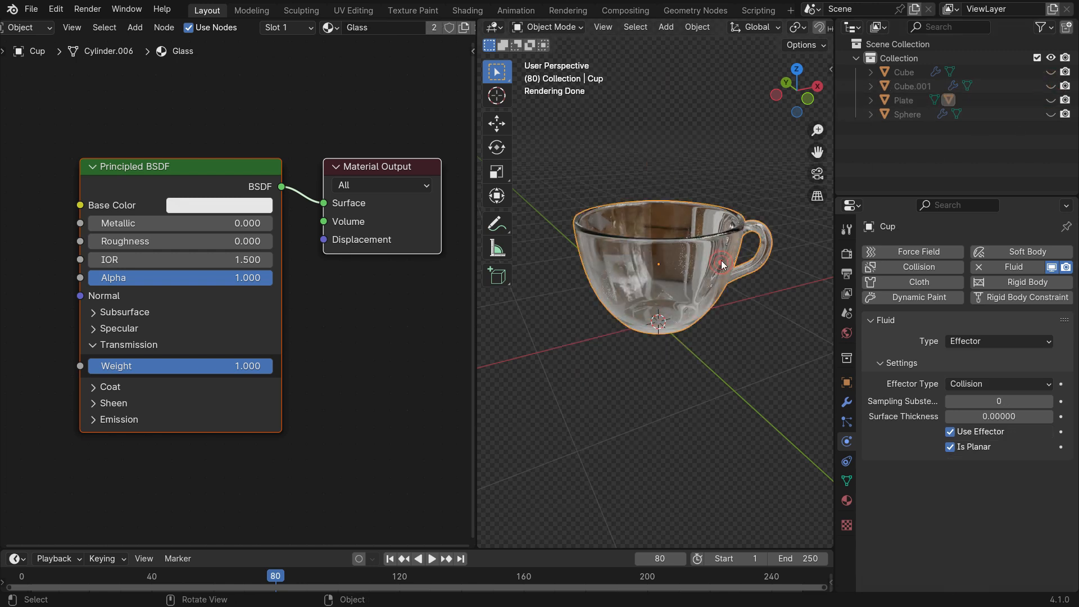
{"action": "key", "text": "h"}
{"action": "left_click", "coordinate": [1050, 73]}
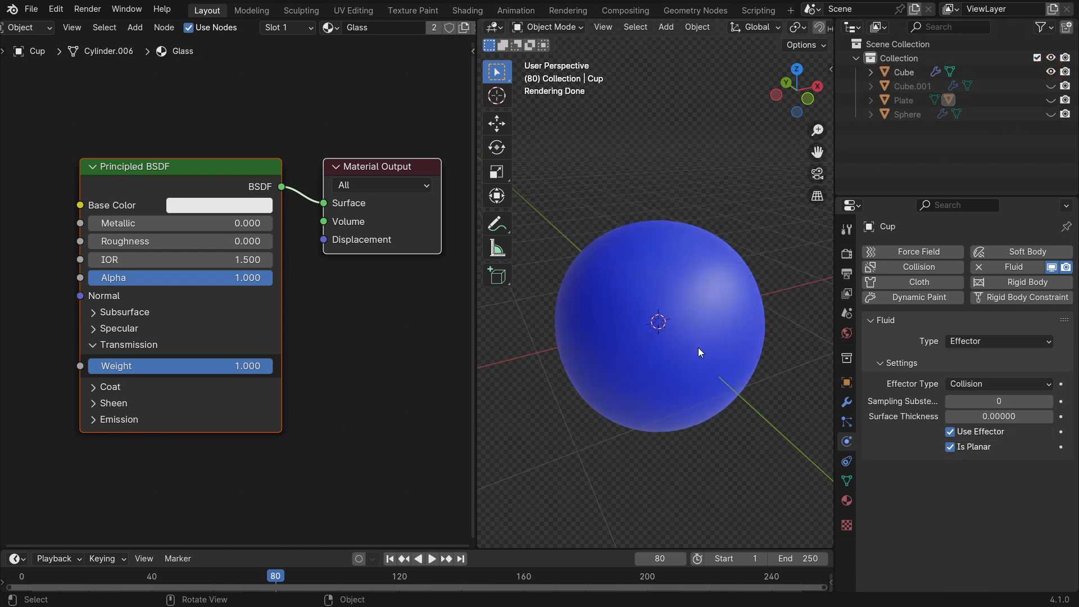
{"action": "left_click", "coordinate": [665, 414]}
{"action": "key", "text": "Home"}
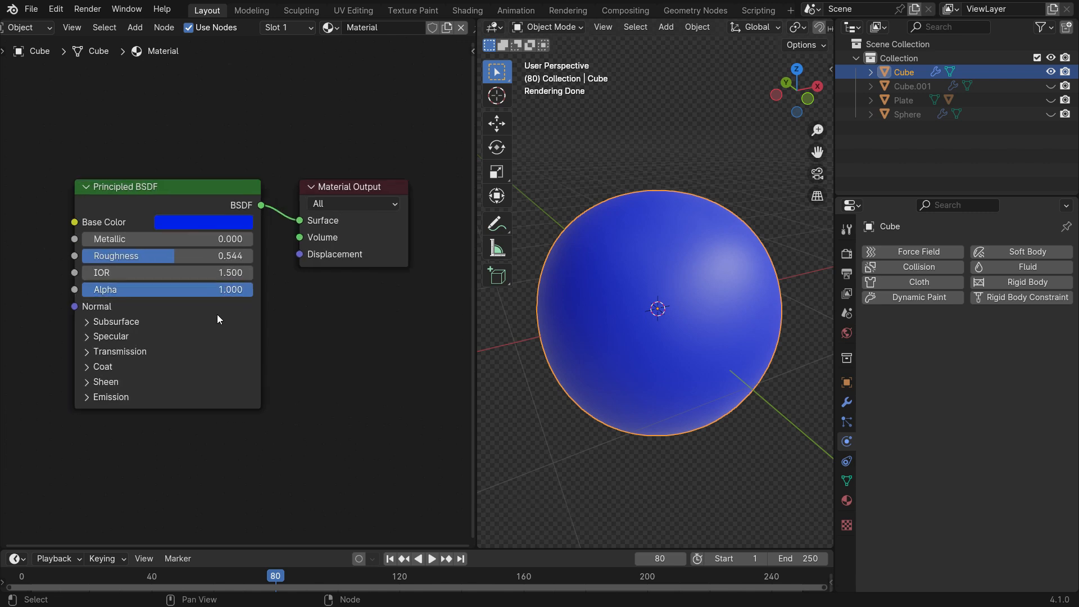
Step: Set the blue material's coat weight to 1 and its coat roughness to 0.034
{"action": "left_click", "coordinate": [71, 375]}
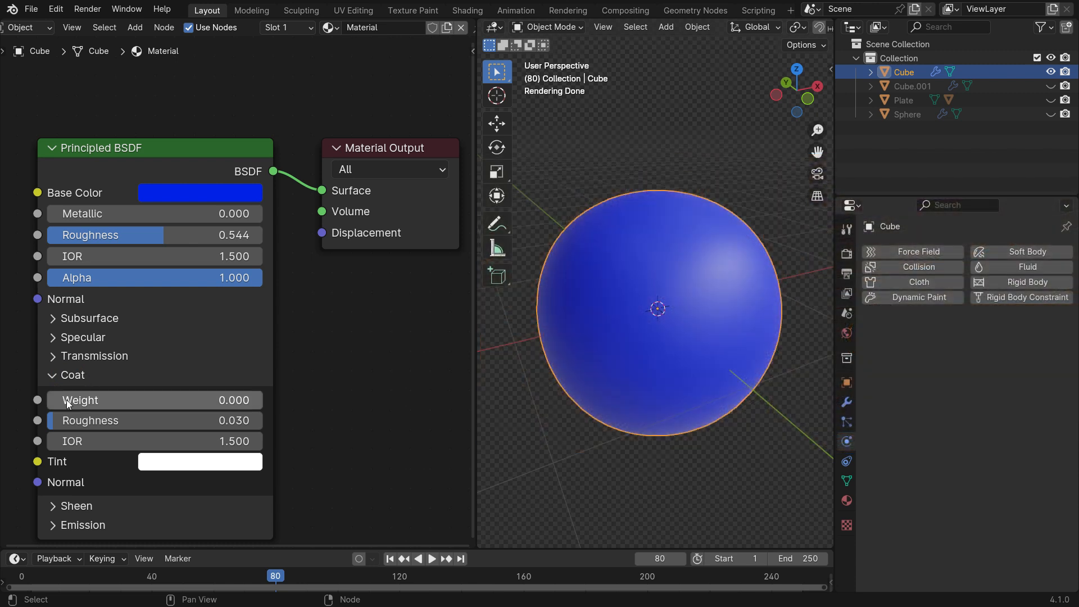
{"action": "left_click_drag", "start_coordinate": [66, 403], "coordinate": [281, 402]}
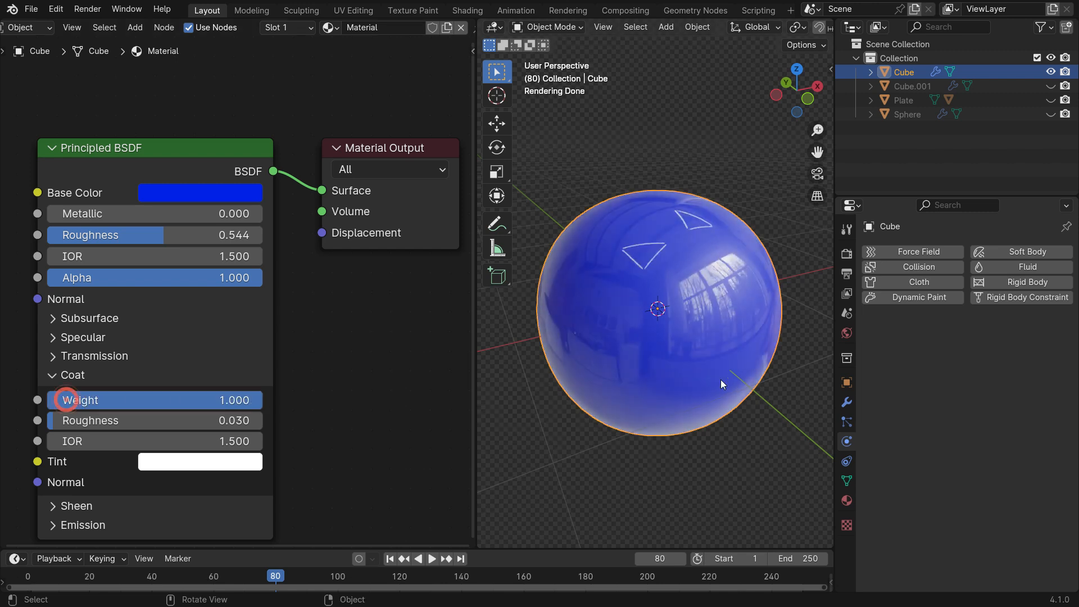
{"action": "scroll", "coordinate": [717, 383], "scroll_direction": "up", "scroll_amount": 1}
{"action": "mouse_move", "coordinate": [697, 352]}
{"action": "middle_mouse_down"}
{"action": "mouse_move", "coordinate": [679, 348]}
{"action": "mouse_move", "coordinate": [690, 339]}
{"action": "middle_mouse_up"}
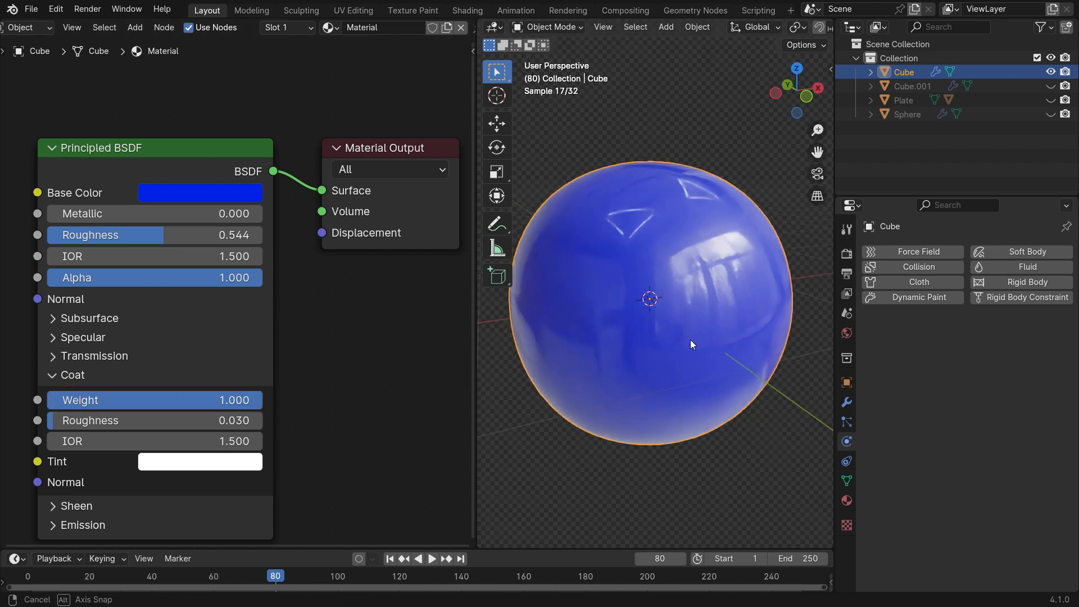
{"action": "mouse_move", "coordinate": [258, 400]}
{"action": "left_mouse_down"}
{"action": "mouse_move", "coordinate": [45, 400]}
{"action": "mouse_move", "coordinate": [263, 400]}
{"action": "left_mouse_up"}
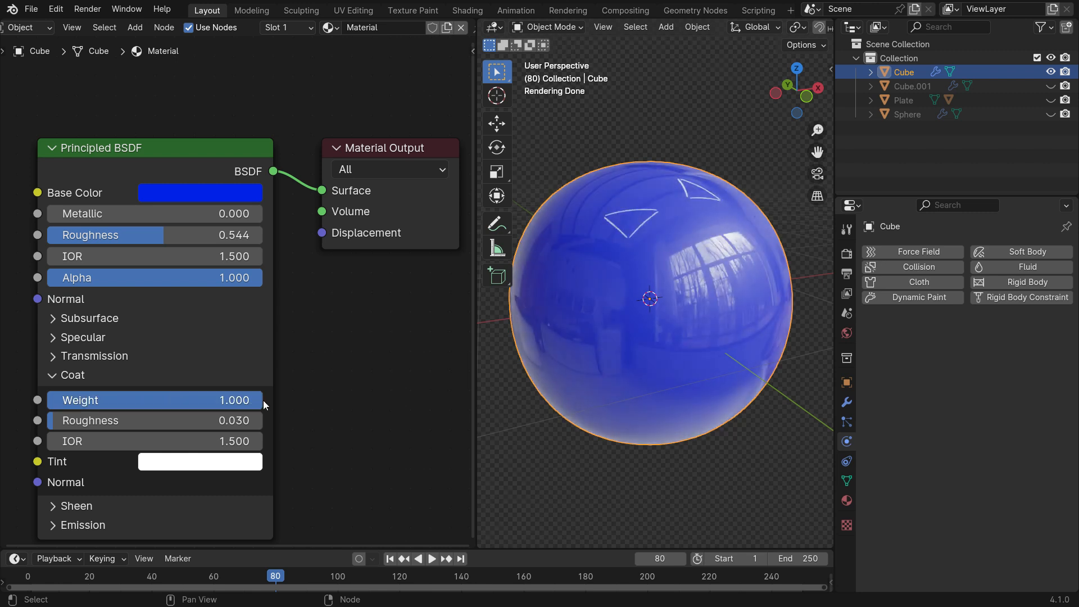
{"action": "mouse_move", "coordinate": [67, 423]}
{"action": "left_mouse_down"}
{"action": "mouse_move", "coordinate": [263, 422]}
{"action": "mouse_move", "coordinate": [55, 420]}
{"action": "left_mouse_up"}
Step: Add a Noise Texture node ahead of the Principled BSDF in the blue material
{"action": "scroll", "coordinate": [325, 351], "scroll_direction": "down", "scroll_amount": 3}
{"action": "scroll", "coordinate": [288, 388], "scroll_direction": "up", "scroll_amount": 1}
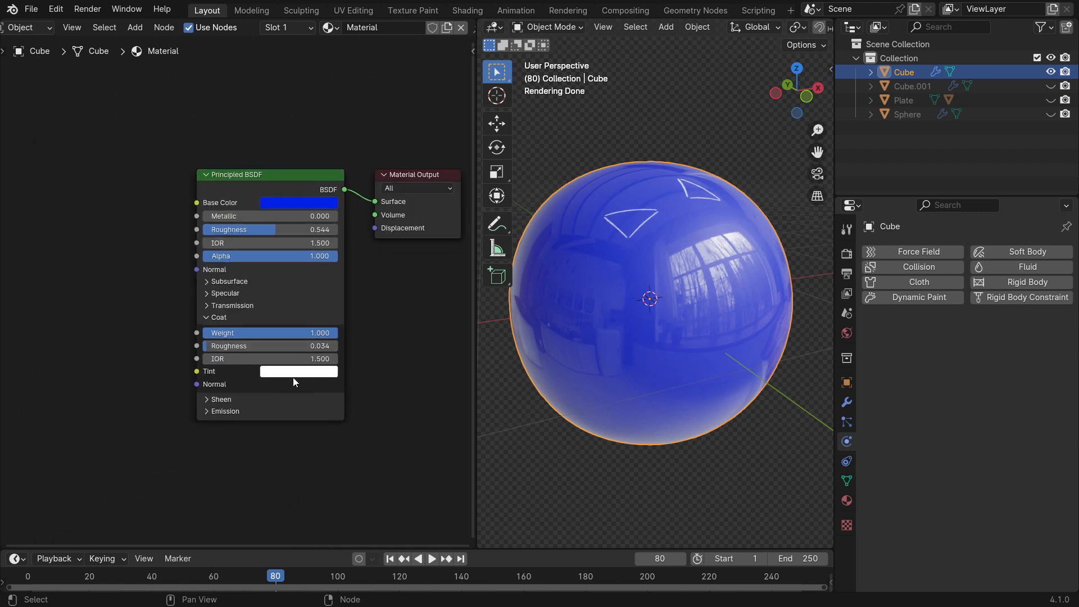
{"action": "key", "text": "shift+a"}
{"action": "type", "text": "noise"}
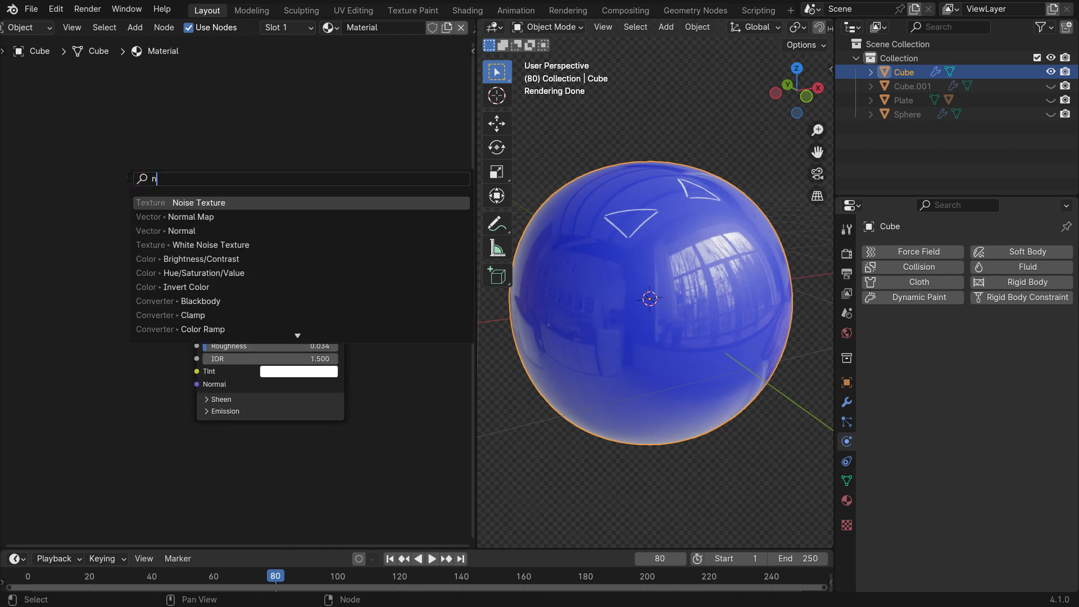
{"action": "key", "text": "Return"}
{"action": "left_click", "coordinate": [28, 268]}
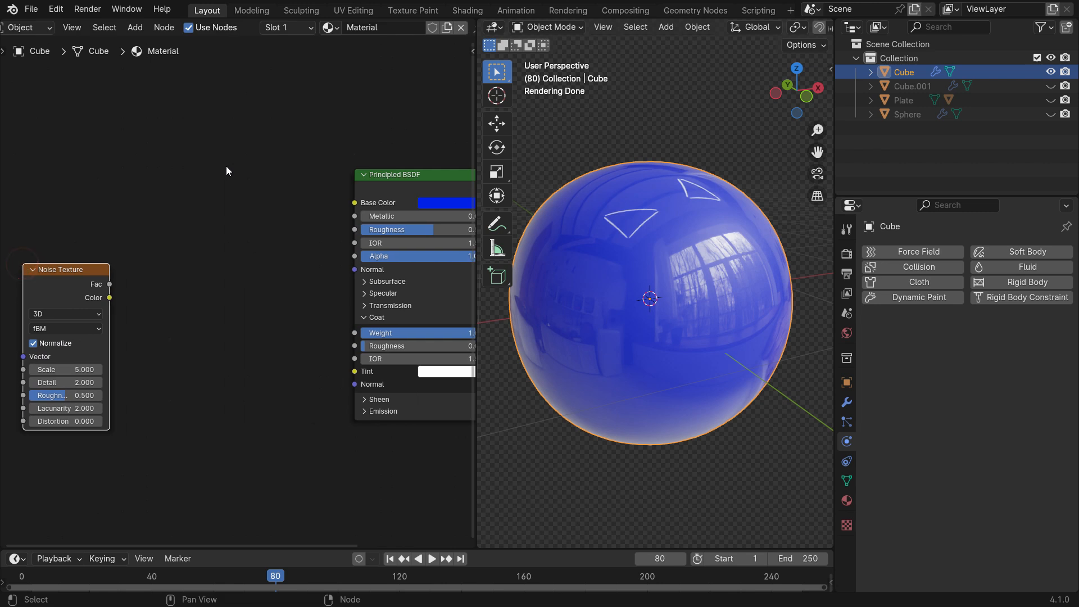
Step: Add a Color Ramp node, feed it the noise's Fac output, and connect its Color to the coat weight
{"action": "key", "text": "shift+a"}
{"action": "type", "text": "color"}
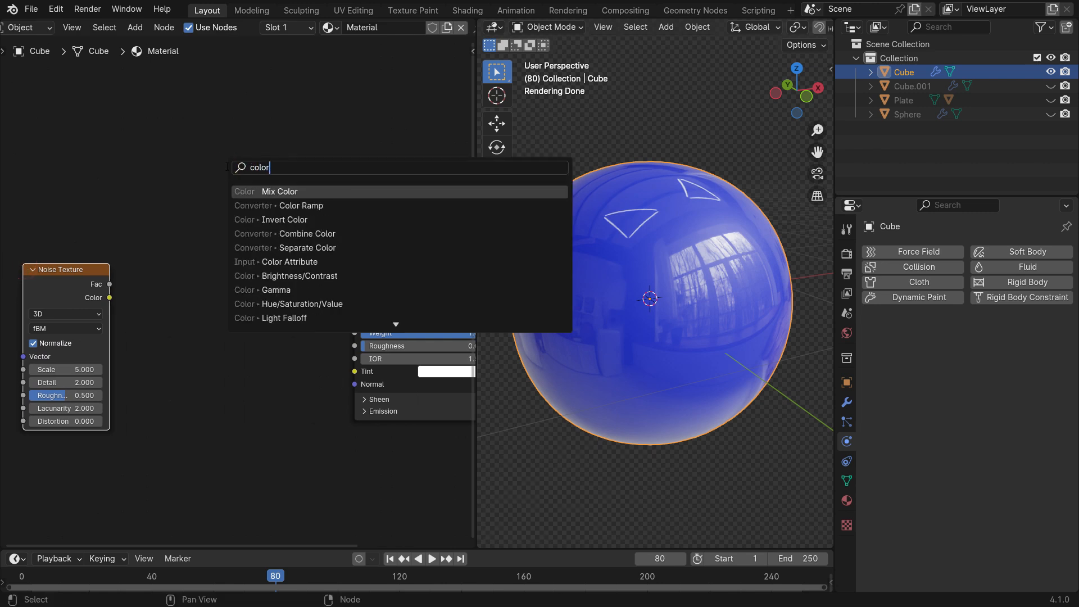
{"action": "key", "text": "Down"}
{"action": "key", "text": "Return"}
{"action": "left_click", "coordinate": [150, 286]}
{"action": "left_click_drag", "start_coordinate": [111, 285], "coordinate": [150, 403]}
{"action": "scroll", "coordinate": [314, 323], "scroll_direction": "up", "scroll_amount": 1}
{"action": "left_click_drag", "start_coordinate": [294, 306], "coordinate": [303, 313]}
{"action": "left_click_drag", "start_coordinate": [362, 337], "coordinate": [359, 334]}
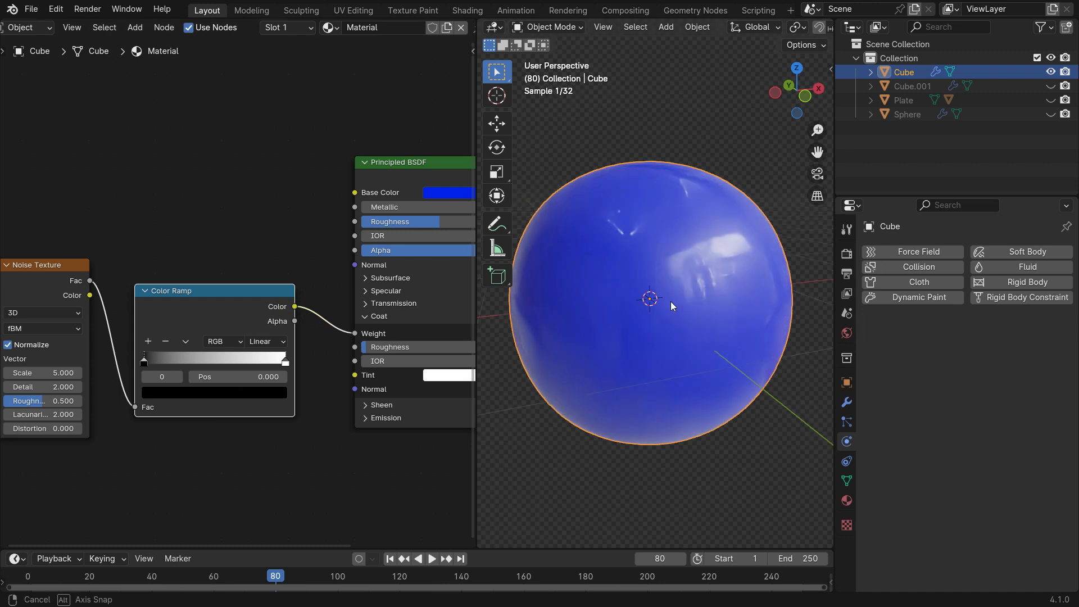
Step: Set the Color Ramp interpolation to Constant and move its white stop to position 0.519
{"action": "scroll", "coordinate": [301, 359], "scroll_direction": "up", "scroll_amount": 2}
{"action": "left_click", "coordinate": [278, 335]}
{"action": "left_click", "coordinate": [276, 457]}
{"action": "left_click_drag", "start_coordinate": [287, 364], "coordinate": [195, 364]}
{"action": "middle_click_drag", "start_coordinate": [615, 355], "coordinate": [588, 346]}
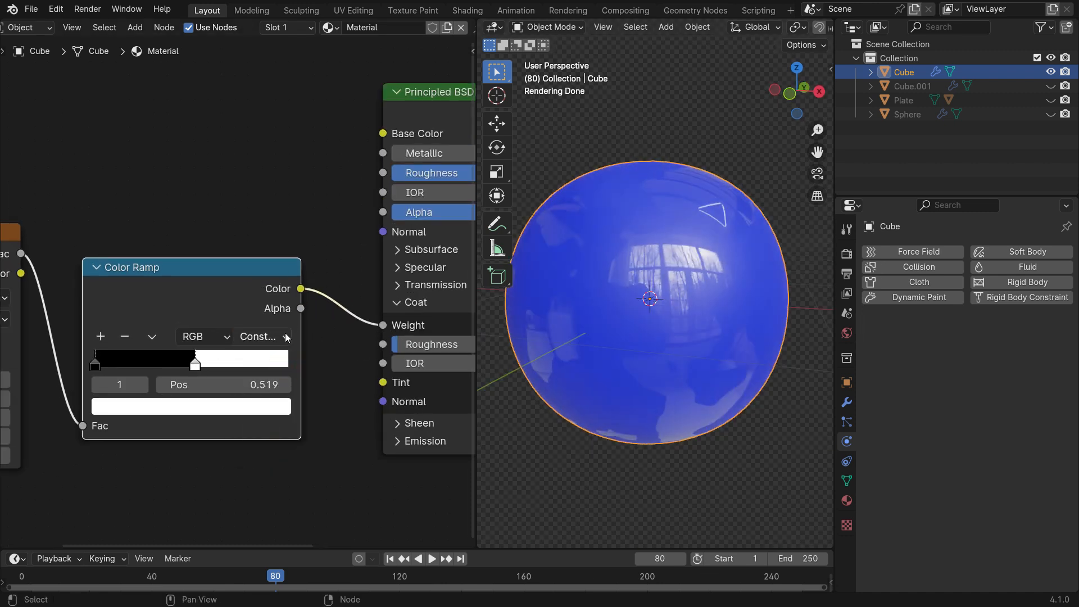
Step: Set the Noise Texture's scale to 21.5 and inspect the finer coat patches on the ball
{"action": "scroll", "coordinate": [247, 335], "scroll_direction": "down", "scroll_amount": 3}
{"action": "middle_click_drag", "start_coordinate": [225, 337], "coordinate": [300, 321]}
{"action": "scroll", "coordinate": [83, 374], "scroll_direction": "up", "scroll_amount": 5}
{"action": "left_click_drag", "start_coordinate": [84, 345], "coordinate": [134, 344]}
{"action": "middle_click_drag", "start_coordinate": [623, 345], "coordinate": [652, 297]}
{"action": "scroll", "coordinate": [657, 290], "scroll_direction": "up", "scroll_amount": 3}
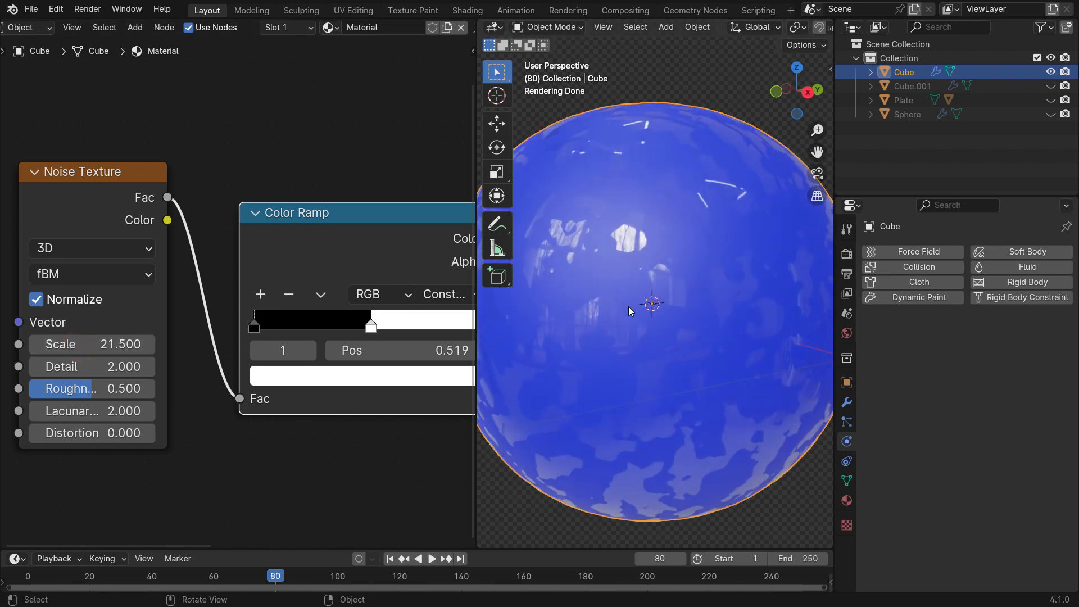
Step: Try a coat IOR of 3.5 and inspect the coat's reflections around the ball
{"action": "scroll", "coordinate": [242, 330], "scroll_direction": "down", "scroll_amount": 5}
{"action": "middle_click_drag", "start_coordinate": [396, 338], "coordinate": [213, 340]}
{"action": "middle_click_drag", "start_coordinate": [345, 340], "coordinate": [278, 348]}
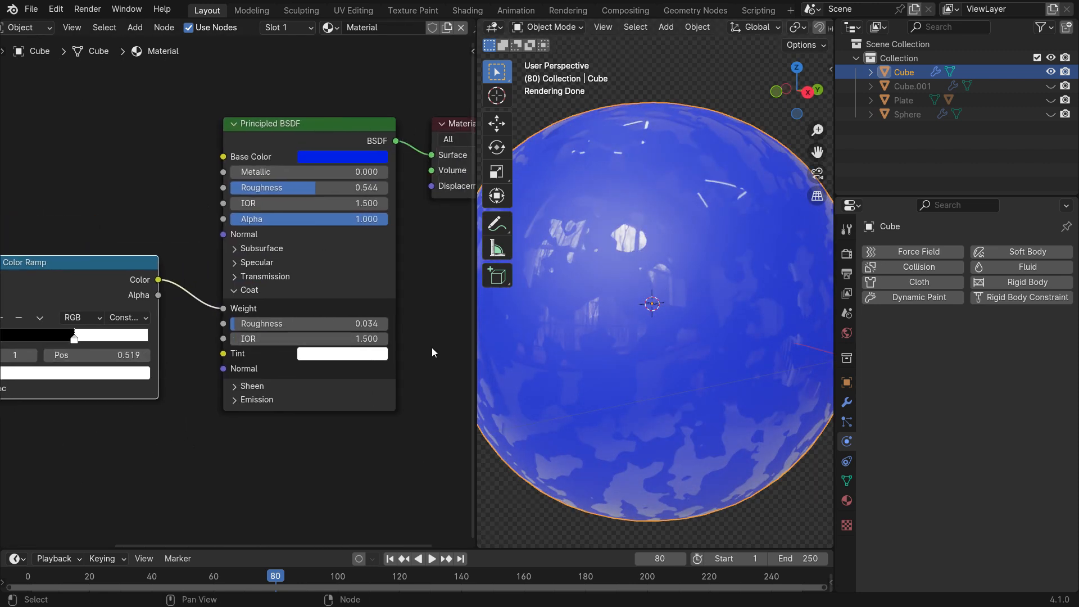
{"action": "scroll", "coordinate": [413, 349], "scroll_direction": "up", "scroll_amount": 2}
{"action": "mouse_move", "coordinate": [671, 306]}
{"action": "middle_mouse_down"}
{"action": "mouse_move", "coordinate": [669, 316]}
{"action": "mouse_move", "coordinate": [666, 292]}
{"action": "middle_mouse_up"}
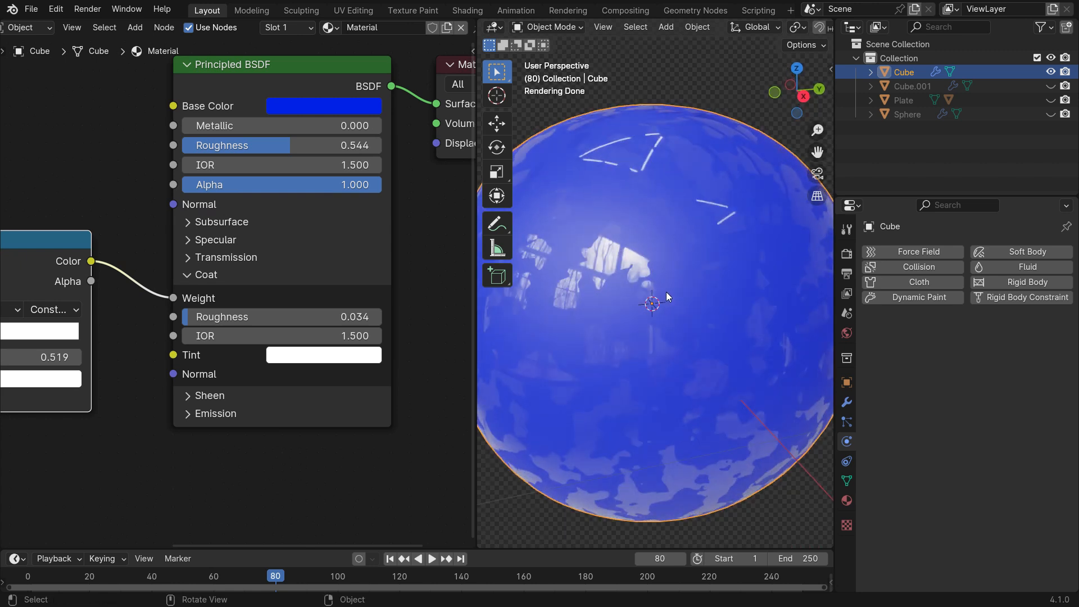
{"action": "left_click_drag", "start_coordinate": [243, 331], "coordinate": [297, 332]}
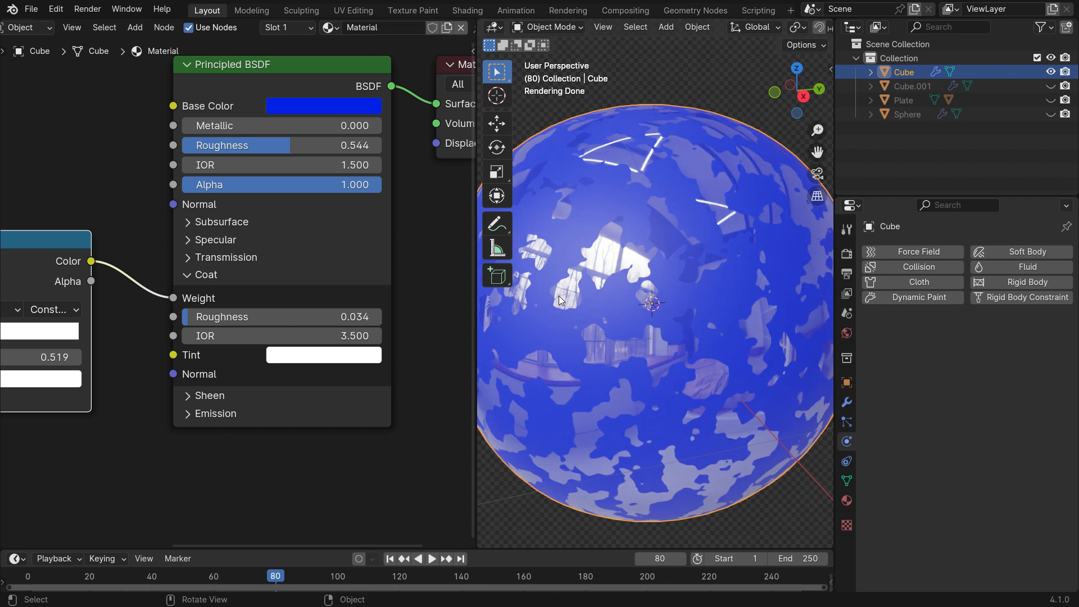
{"action": "scroll", "coordinate": [608, 326], "scroll_direction": "down", "scroll_amount": 2}
{"action": "middle_click_drag", "start_coordinate": [608, 326], "coordinate": [674, 306]}
Step: Compare coat IOR values of 4 and 2 on the ball, and settle on 3.2
{"action": "left_click_drag", "start_coordinate": [281, 335], "coordinate": [357, 335]}
{"action": "scroll", "coordinate": [588, 321], "scroll_direction": "up", "scroll_amount": 1}
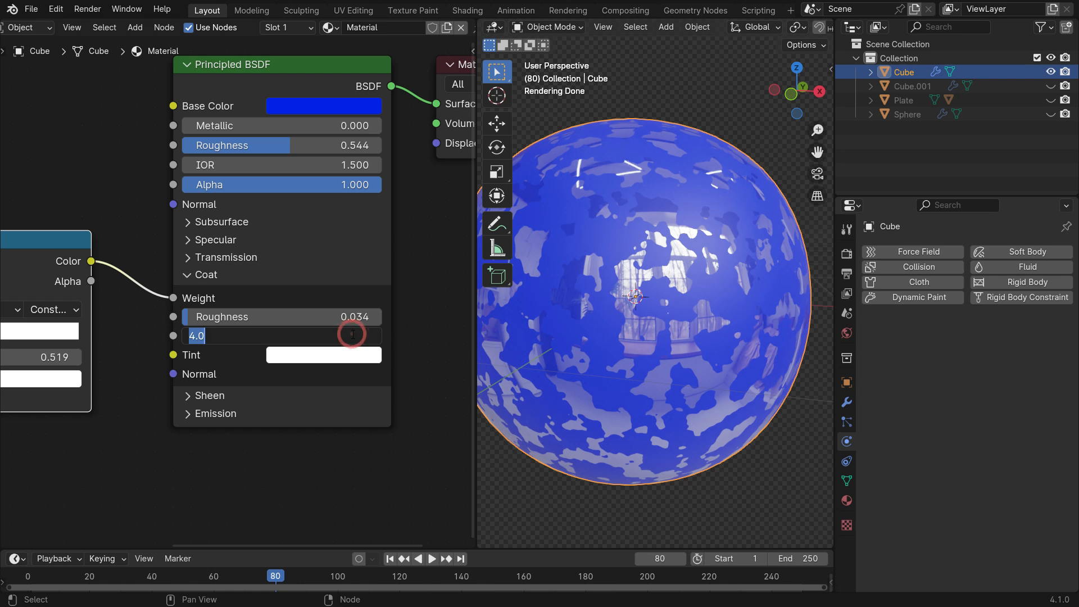
{"action": "type", "text": "2"}
{"action": "key", "text": "Return"}
{"action": "middle_click_drag", "start_coordinate": [583, 313], "coordinate": [625, 325]}
{"action": "left_click_drag", "start_coordinate": [332, 337], "coordinate": [342, 337]}
{"action": "middle_click_drag", "start_coordinate": [669, 342], "coordinate": [626, 345]}
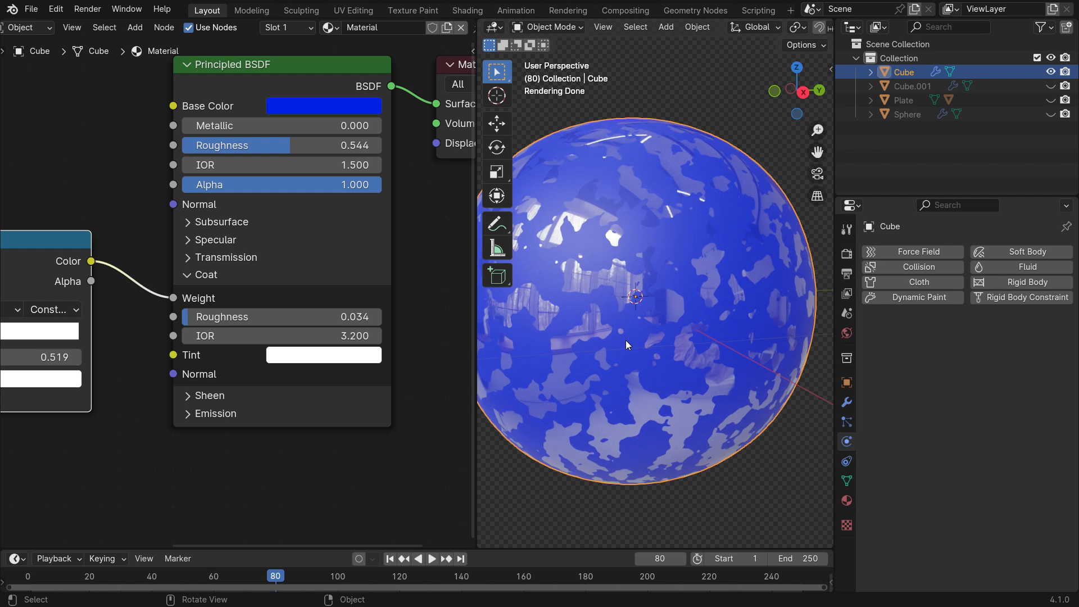
Step: Set the coat tint to red and the coat roughness to 0.093
{"action": "left_click", "coordinate": [353, 354]}
{"action": "left_click_drag", "start_coordinate": [355, 156], "coordinate": [366, 232]}
{"action": "middle_click_drag", "start_coordinate": [728, 240], "coordinate": [653, 372]}
{"action": "scroll", "coordinate": [696, 245], "scroll_direction": "down", "scroll_amount": 2}
{"action": "scroll", "coordinate": [228, 319], "scroll_direction": "up", "scroll_amount": 1}
{"action": "left_click_drag", "start_coordinate": [228, 319], "coordinate": [242, 319]}
{"action": "middle_click_drag", "start_coordinate": [633, 308], "coordinate": [554, 296]}
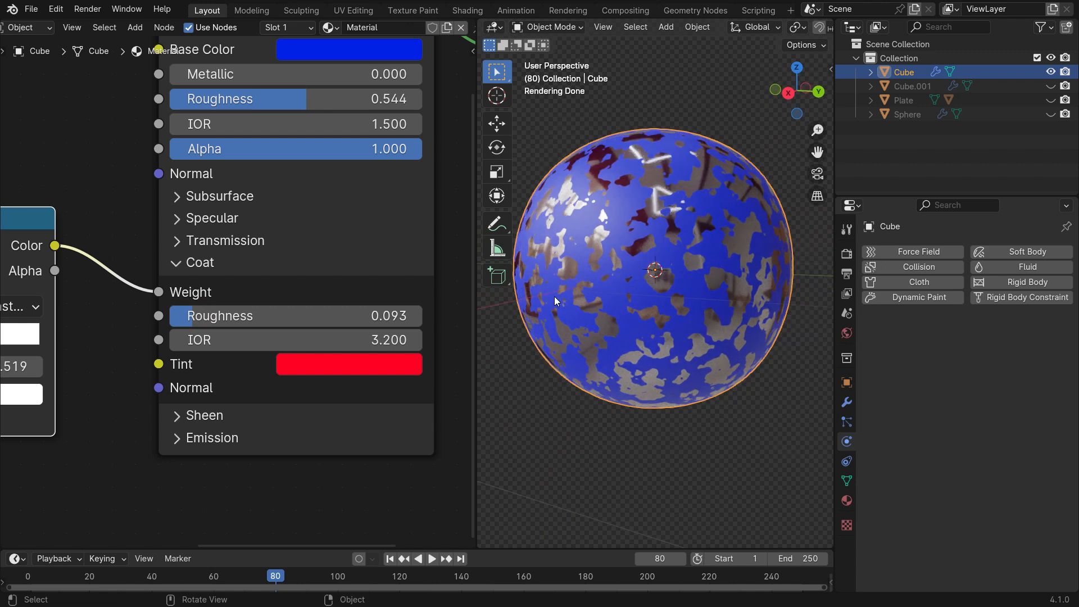
Step: Add a Bump node driven by the Color Ramp's Color as height, and connect its output to the coat Normal
{"action": "scroll", "coordinate": [361, 304], "scroll_direction": "down", "scroll_amount": 3}
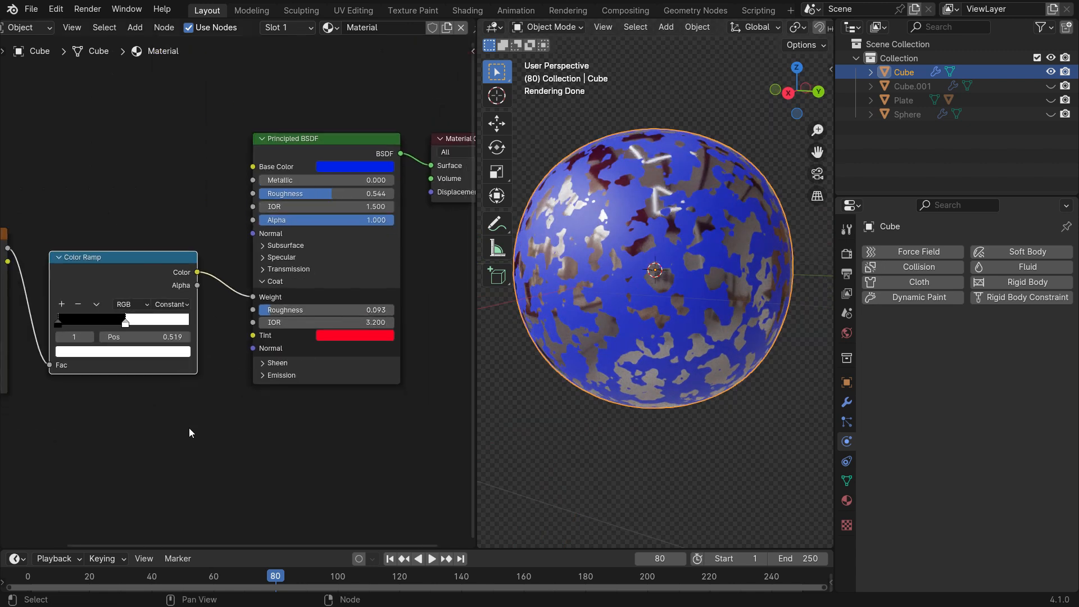
{"action": "key", "text": "shift+a"}
{"action": "type", "text": "bump"}
{"action": "key", "text": "Return"}
{"action": "left_click", "coordinate": [205, 412]}
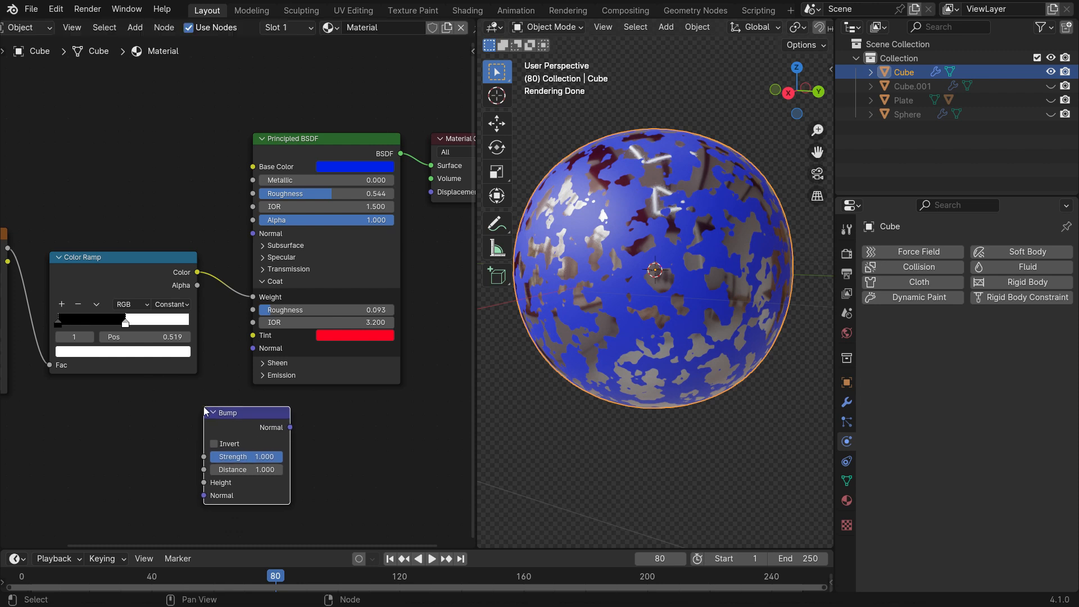
{"action": "left_click_drag", "start_coordinate": [132, 256], "coordinate": [118, 262]}
{"action": "left_click_drag", "start_coordinate": [183, 278], "coordinate": [200, 483]}
{"action": "left_click_drag", "start_coordinate": [290, 428], "coordinate": [253, 348]}
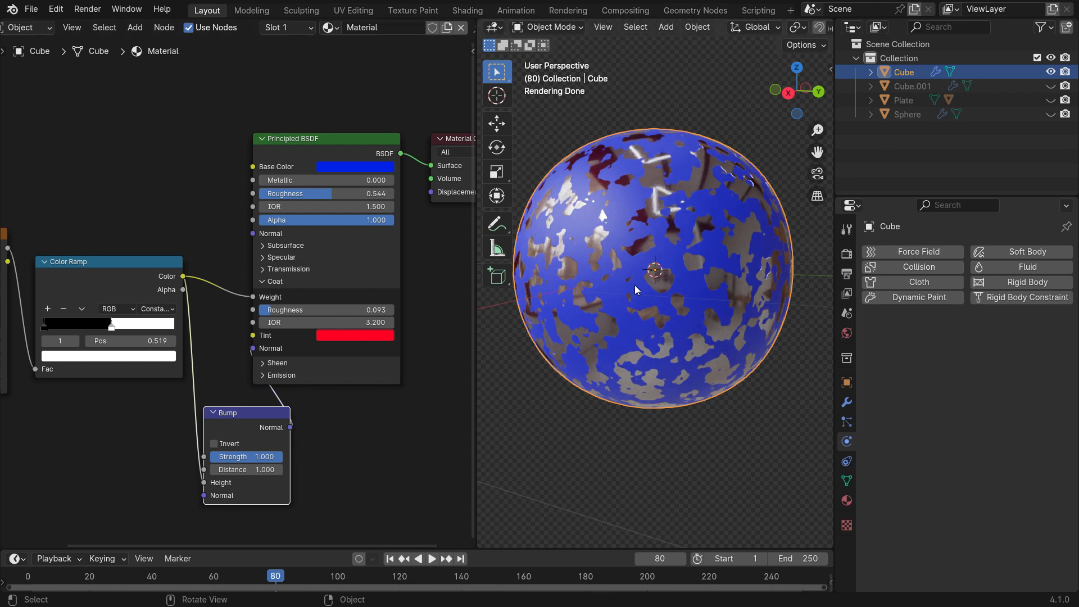
Step: Set the Bump node's strength to 3 and inspect the edges of the coat patches
{"action": "scroll", "coordinate": [635, 287], "scroll_direction": "up", "scroll_amount": 4}
{"action": "scroll", "coordinate": [251, 474], "scroll_direction": "up", "scroll_amount": 2}
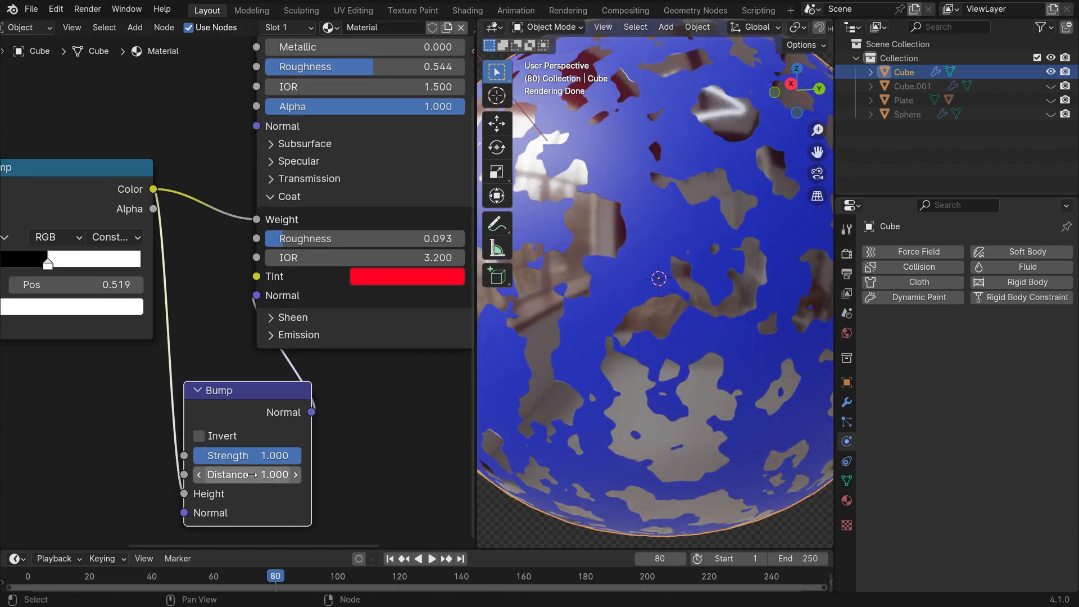
{"action": "scroll", "coordinate": [251, 474], "scroll_direction": "up", "scroll_amount": 1}
{"action": "double_click", "coordinate": [247, 450]}
{"action": "type", "text": "3"}
{"action": "key", "text": "Return"}
{"action": "scroll", "coordinate": [609, 322], "scroll_direction": "down", "scroll_amount": 2}
{"action": "middle_click_drag", "start_coordinate": [609, 322], "coordinate": [722, 297]}
{"action": "scroll", "coordinate": [655, 244], "scroll_direction": "up", "scroll_amount": 2}
{"action": "scroll", "coordinate": [665, 255], "scroll_direction": "down", "scroll_amount": 2}
Step: Switch the viewport to solid shading and view the whole ball from farther away
{"action": "key", "text": "z"}
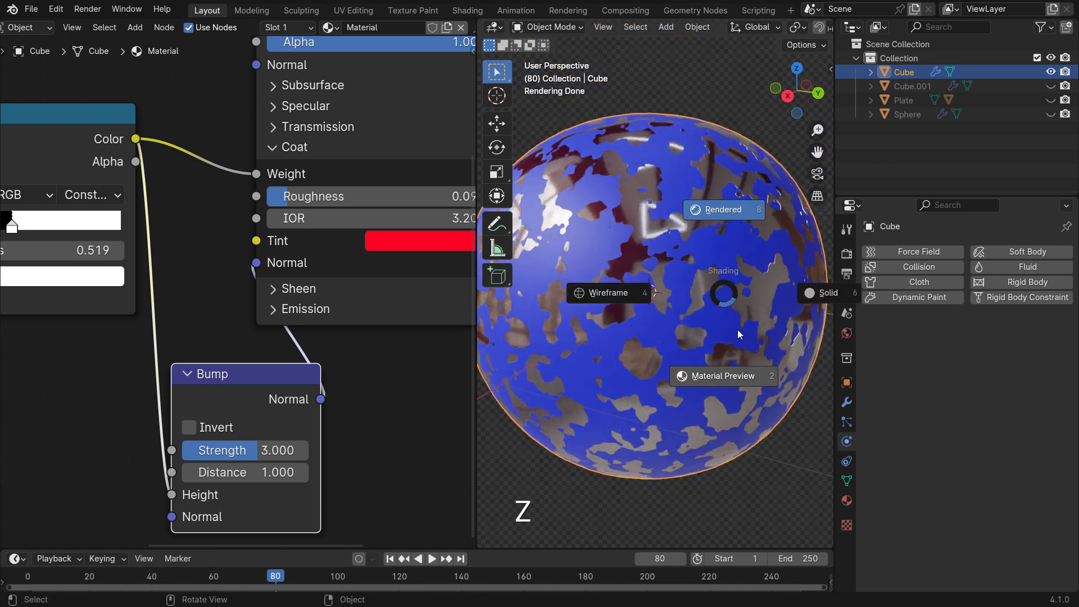
{"action": "left_click", "coordinate": [818, 295]}
{"action": "scroll", "coordinate": [698, 285], "scroll_direction": "down", "scroll_amount": 3}
{"action": "scroll", "coordinate": [676, 302], "scroll_direction": "up", "scroll_amount": 1}
{"action": "scroll", "coordinate": [676, 302], "scroll_direction": "down", "scroll_amount": 2}
{"action": "middle_click_drag", "start_coordinate": [677, 301], "coordinate": [609, 336]}
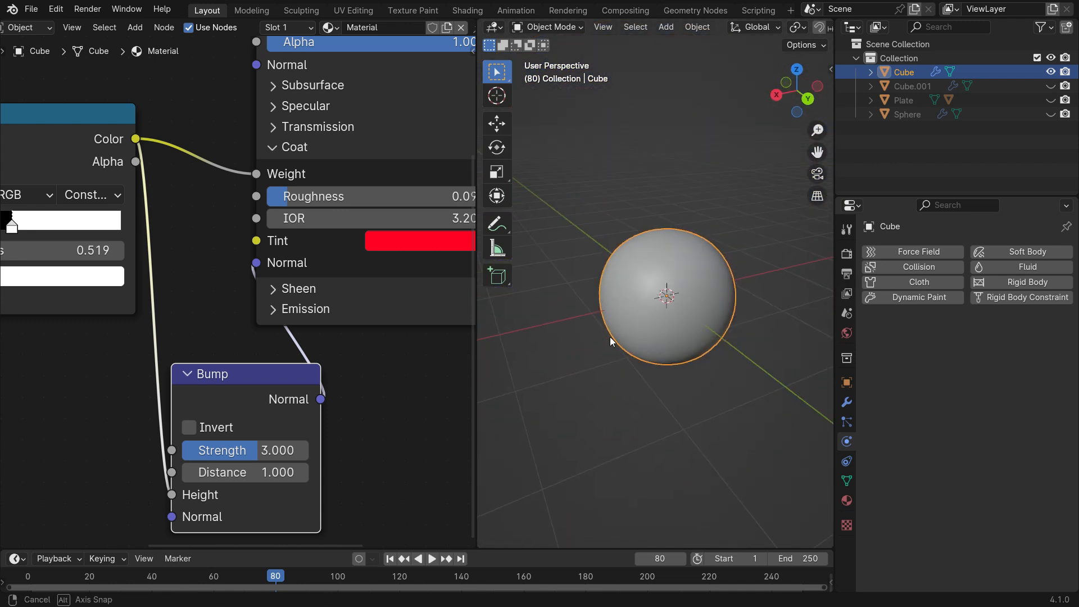
Step: Add a plane mesh at the ball's center
{"action": "key", "text": "shift+a"}
{"action": "mouse_move", "coordinate": [590, 175]}
{"action": "left_click", "coordinate": [679, 173]}
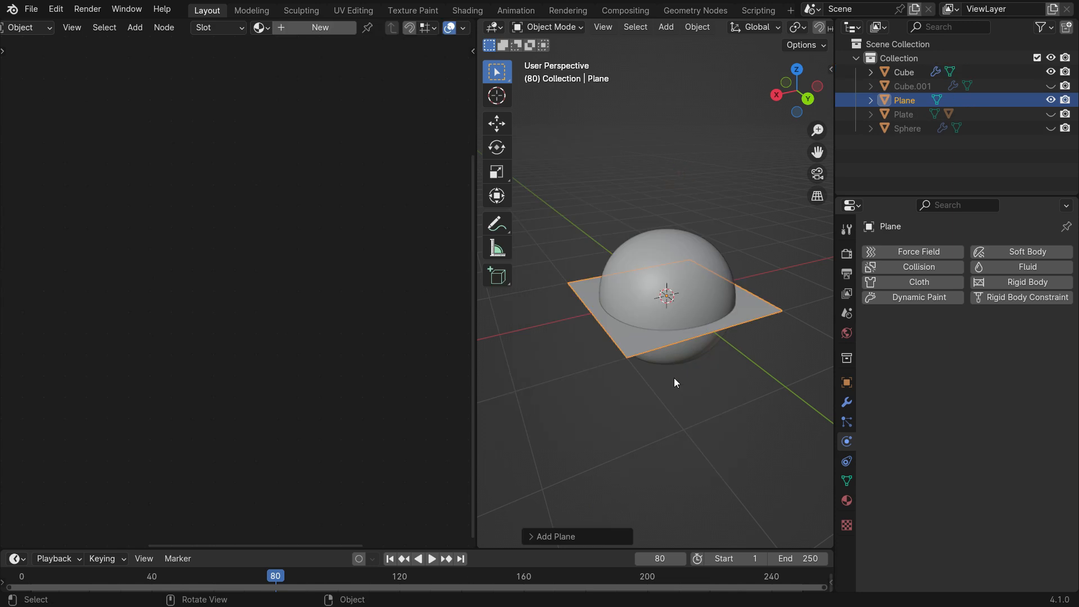
Step: Scale the plane up well beyond the ball's width and move it along the Z axis until it sits above the ball
{"action": "key", "text": "s"}
{"action": "left_click", "coordinate": [774, 441]}
{"action": "key", "text": "g"}
{"action": "key", "text": "z"}
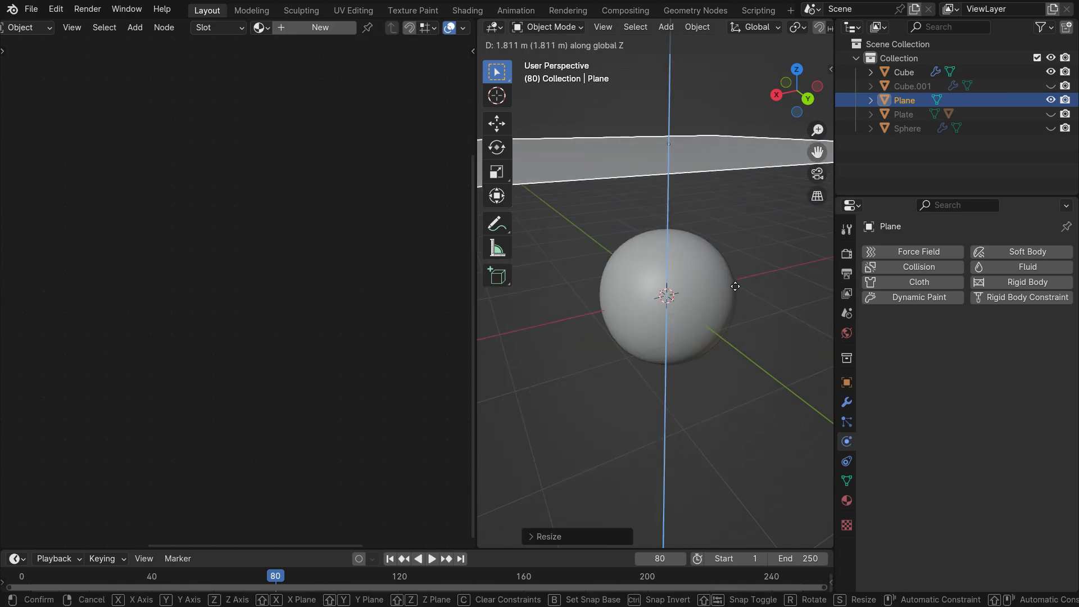
{"action": "left_click", "coordinate": [648, 275]}
{"action": "scroll", "coordinate": [673, 292], "scroll_direction": "down", "scroll_amount": 2}
Step: Subdivide the plane's mesh into a dense grid by raising the number of cuts, and return to Object Mode
{"action": "key", "text": "Tab"}
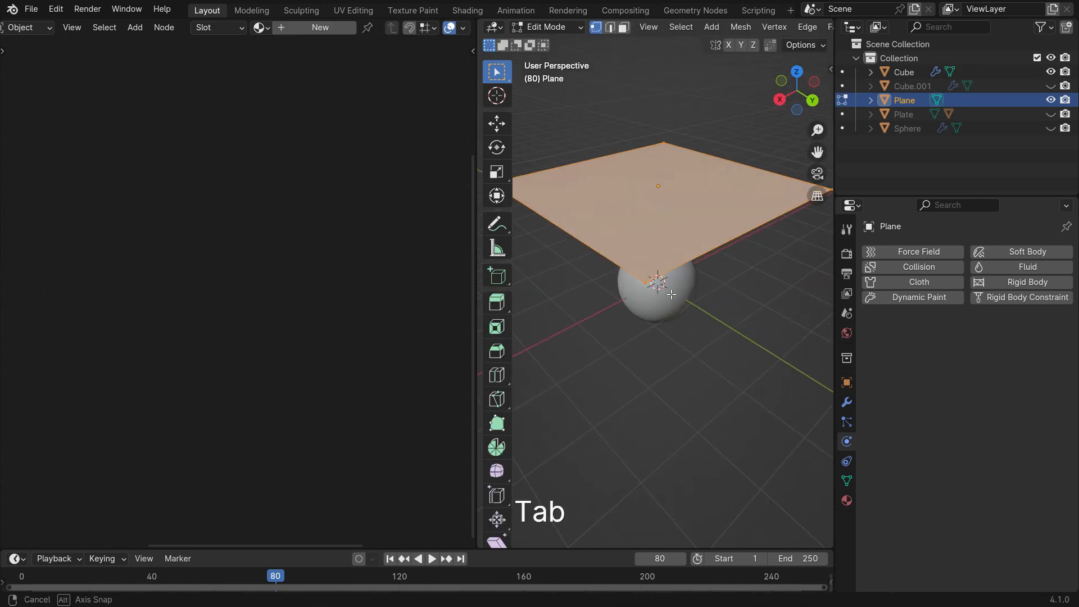
{"action": "right_click", "coordinate": [682, 206]}
{"action": "left_click", "coordinate": [674, 211]}
{"action": "left_click", "coordinate": [575, 536]}
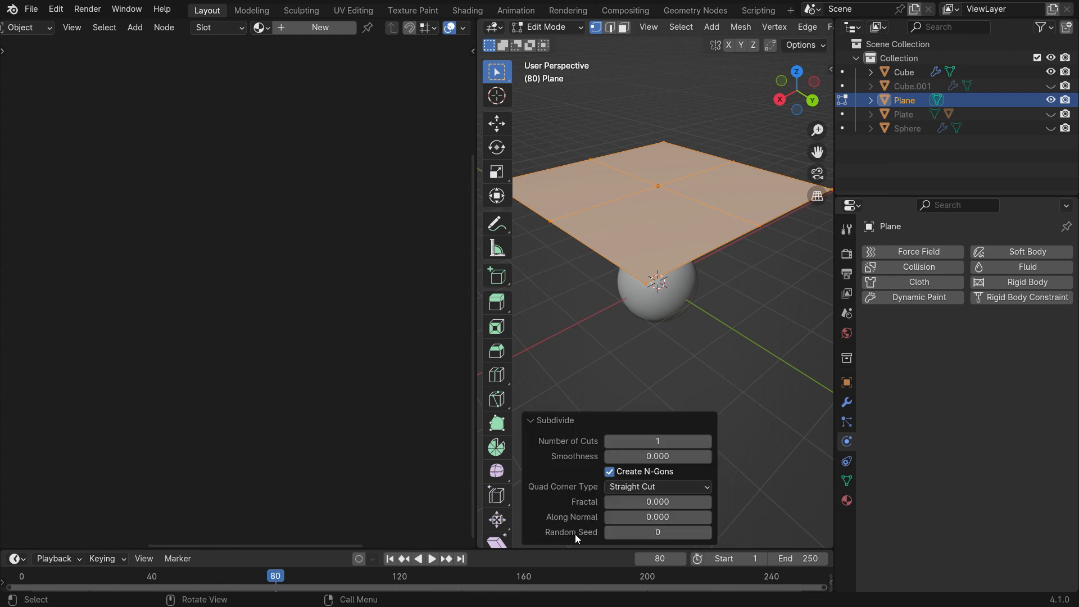
{"action": "left_click_drag", "start_coordinate": [663, 441], "coordinate": [664, 441]}
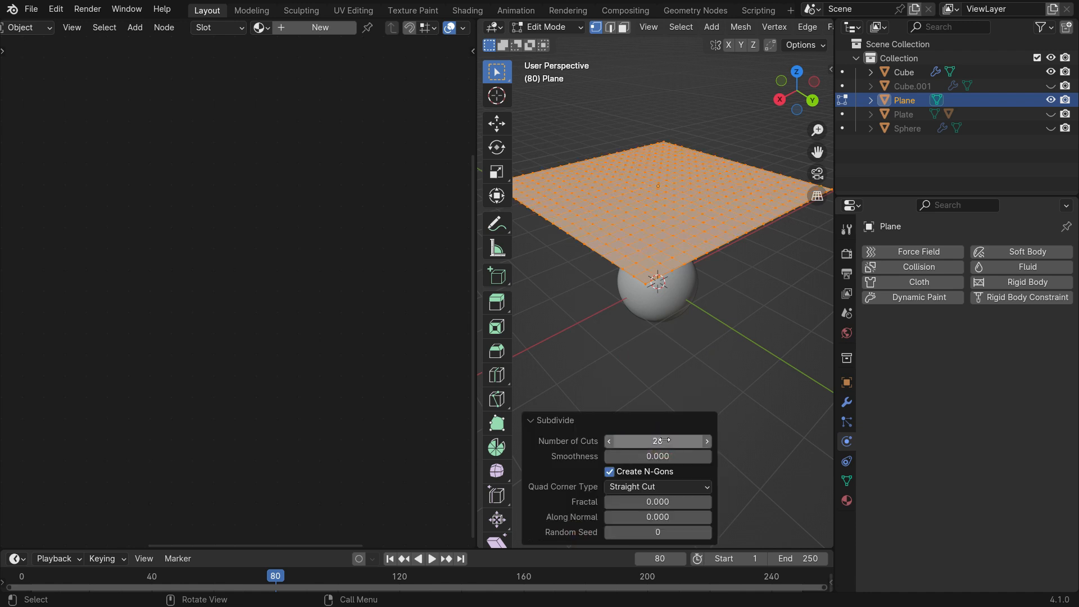
{"action": "key", "text": "Tab"}
{"action": "middle_click_drag", "start_coordinate": [707, 379], "coordinate": [697, 369]}
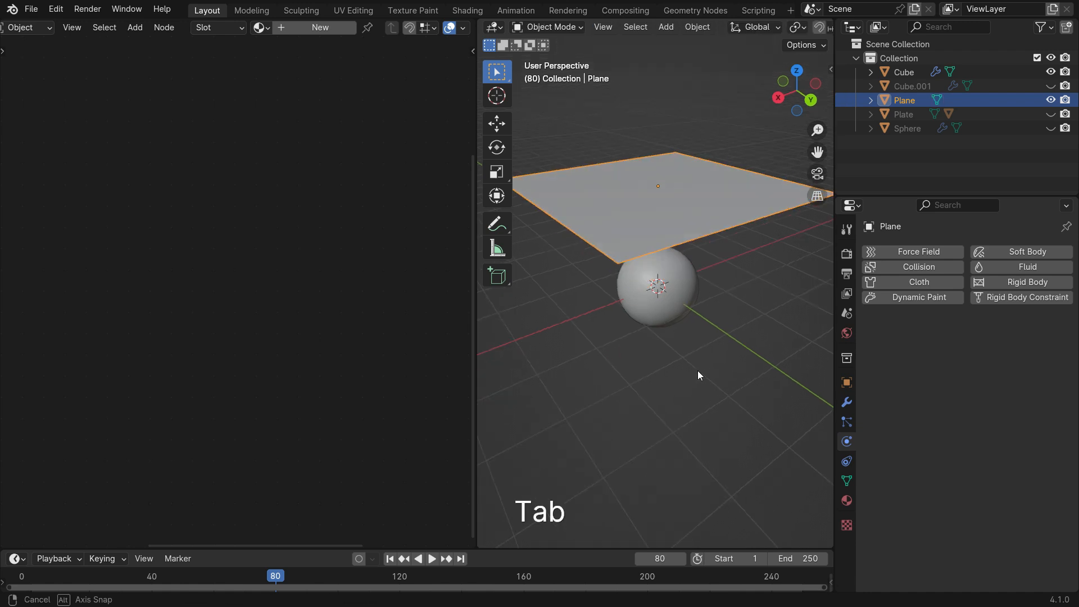
Step: Add cloth physics to the plane at frame 1, using the preset with 0.15 kg vertex mass and a Linear bending model
{"action": "left_click", "coordinate": [948, 281]}
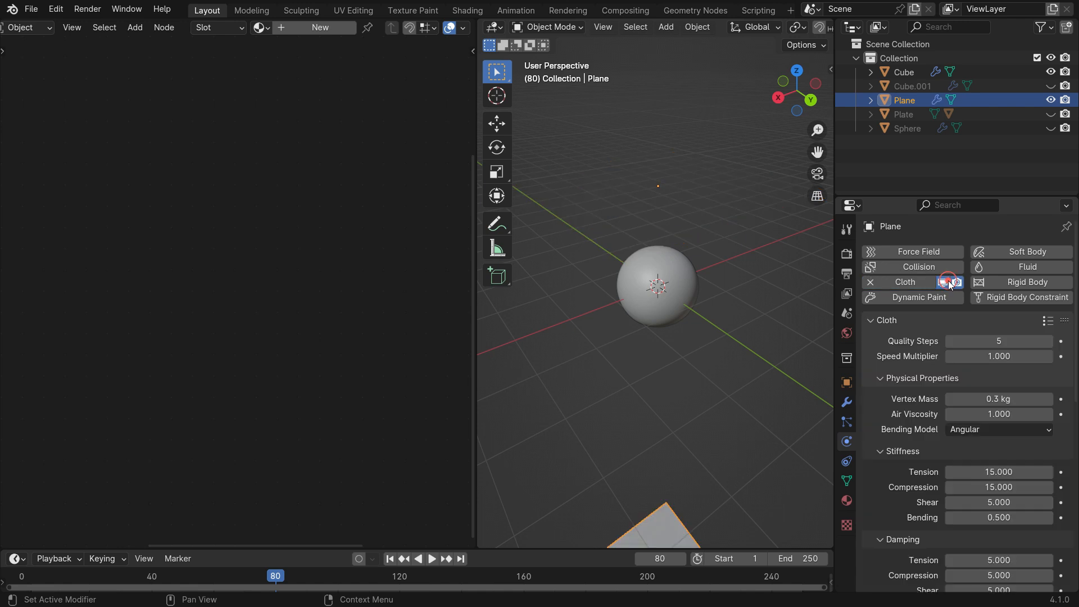
{"action": "key", "text": "shift+Left"}
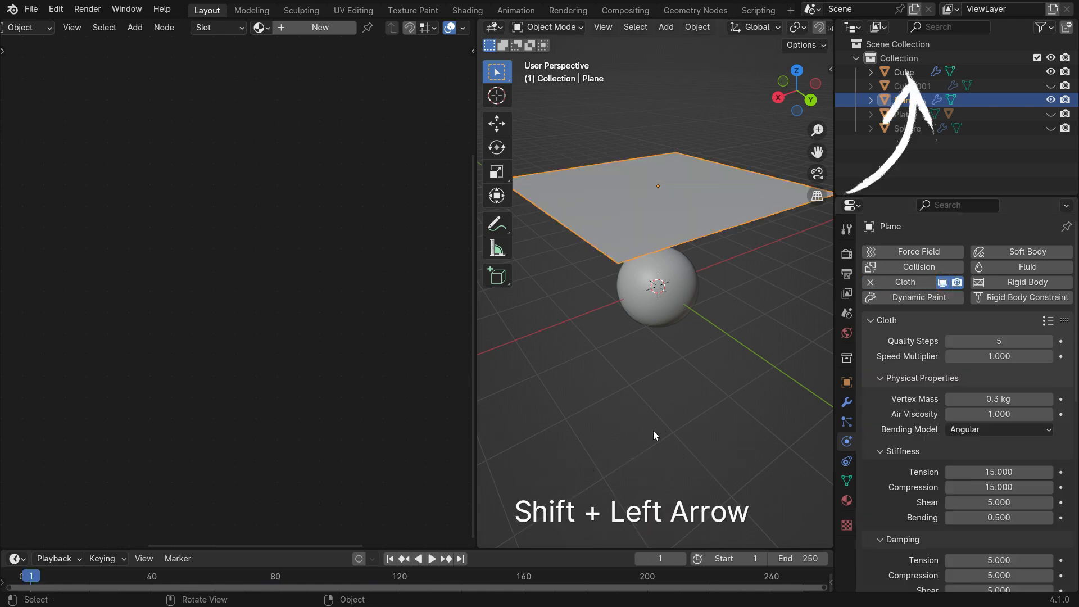
{"action": "left_click", "coordinate": [1050, 325]}
{"action": "left_click", "coordinate": [1008, 271]}
{"action": "left_click", "coordinate": [998, 430]}
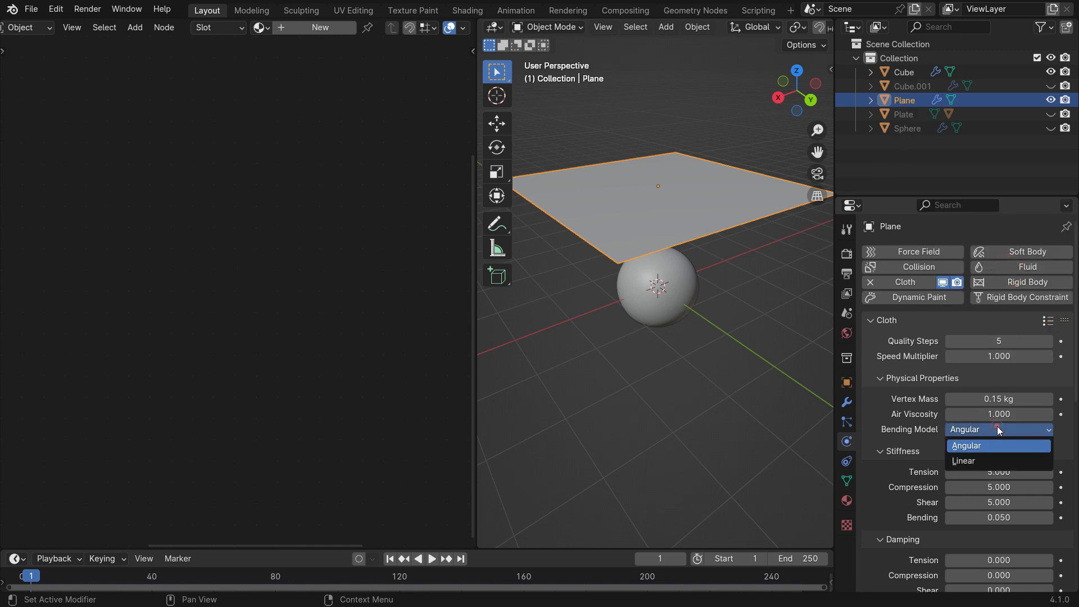
{"action": "left_click", "coordinate": [975, 460]}
Step: Enable self collisions for the cloth and test the simulation up to frame 30
{"action": "scroll", "coordinate": [882, 459], "scroll_direction": "down", "scroll_amount": 15}
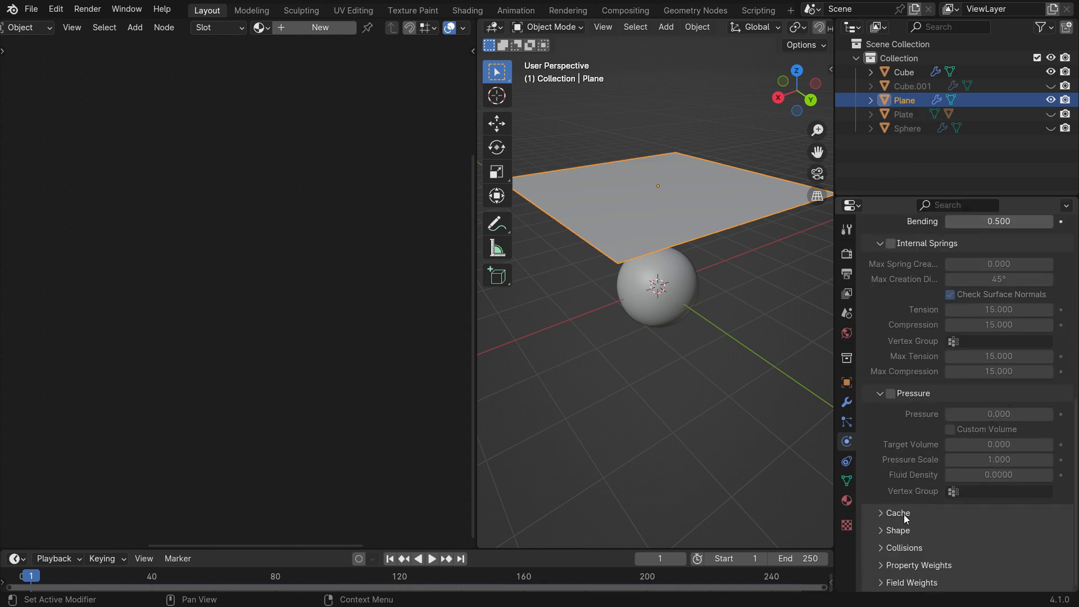
{"action": "left_click", "coordinate": [889, 476]}
{"action": "key", "text": "space"}
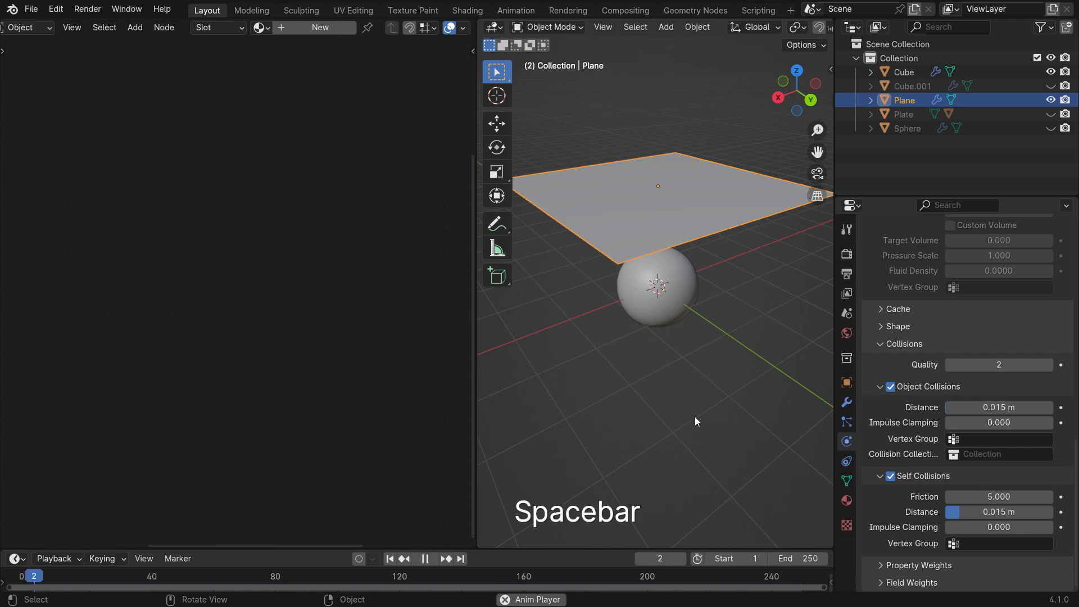
{"action": "key", "text": "space"}
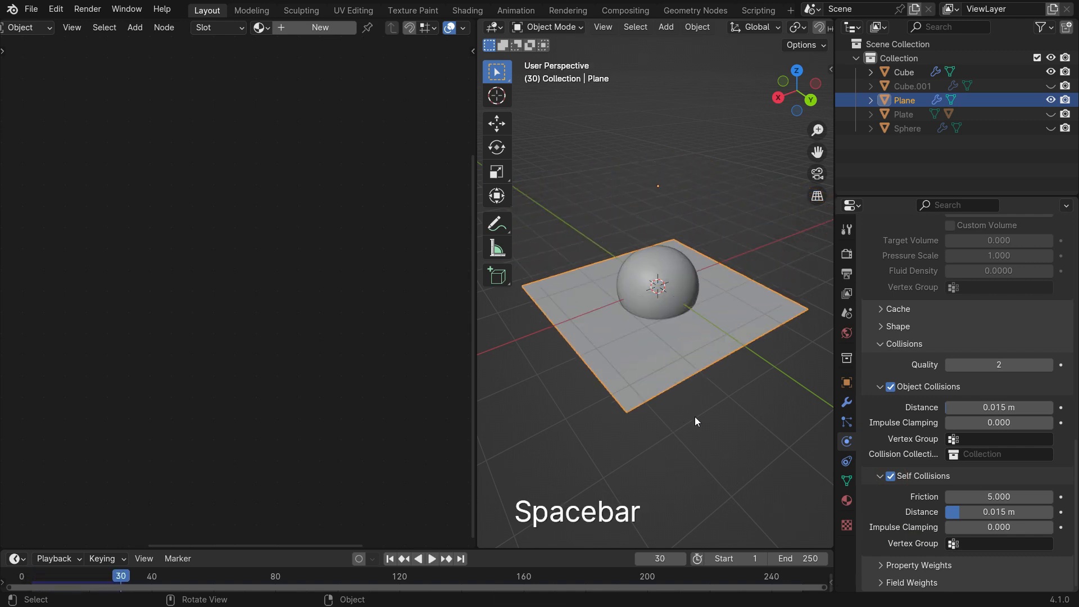
Step: Add collision physics to the ball and run the simulation from frame 1 to frame 86 to drape the cloth
{"action": "key", "text": "shift+Left"}
{"action": "left_click", "coordinate": [689, 295]}
{"action": "left_click", "coordinate": [933, 266]}
{"action": "key", "text": "space"}
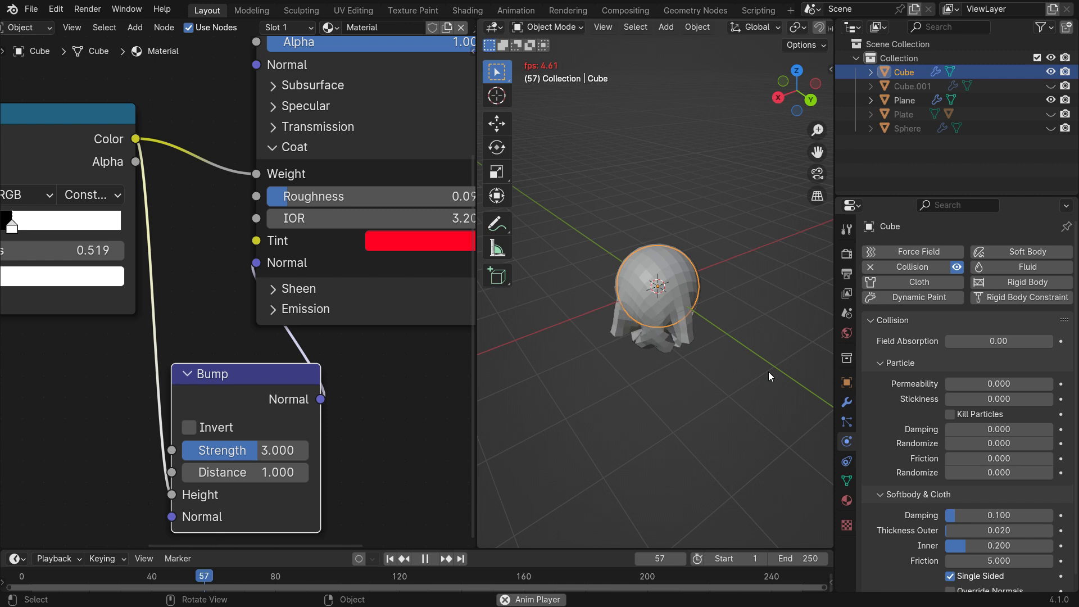
{"action": "key", "text": "space"}
{"action": "scroll", "coordinate": [675, 339], "scroll_direction": "up", "scroll_amount": 3}
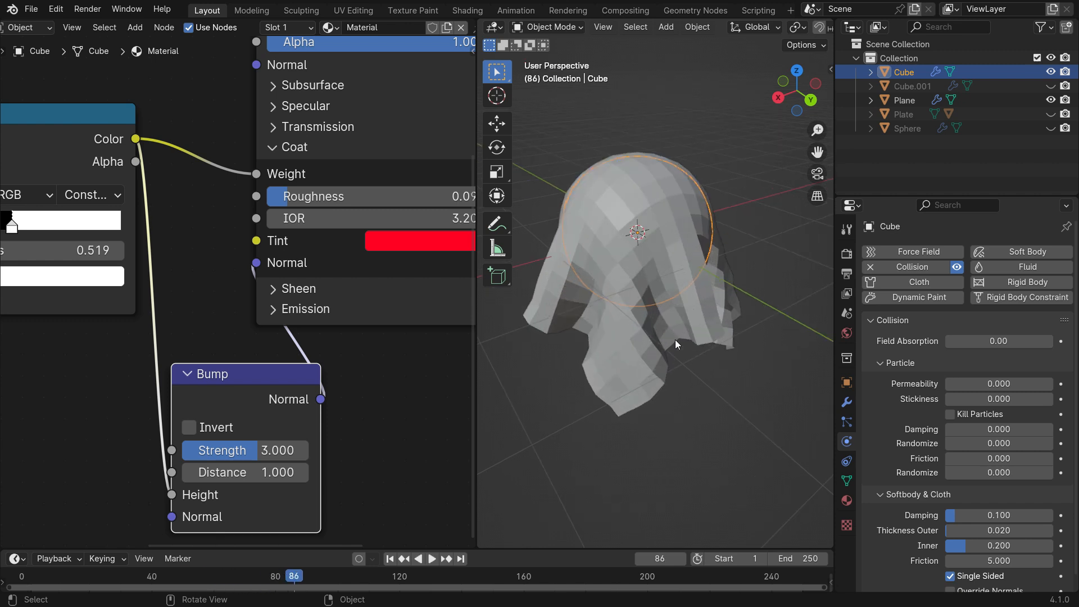
Step: Apply smooth shading to the draped cloth
{"action": "left_click", "coordinate": [720, 291]}
{"action": "right_click", "coordinate": [719, 289]}
{"action": "left_click", "coordinate": [719, 290]}
{"action": "middle_click_drag", "start_coordinate": [719, 290], "coordinate": [728, 335]}
Step: Add a Subdivision Surface modifier to the cloth with 2 viewport levels
{"action": "left_click", "coordinate": [846, 403]}
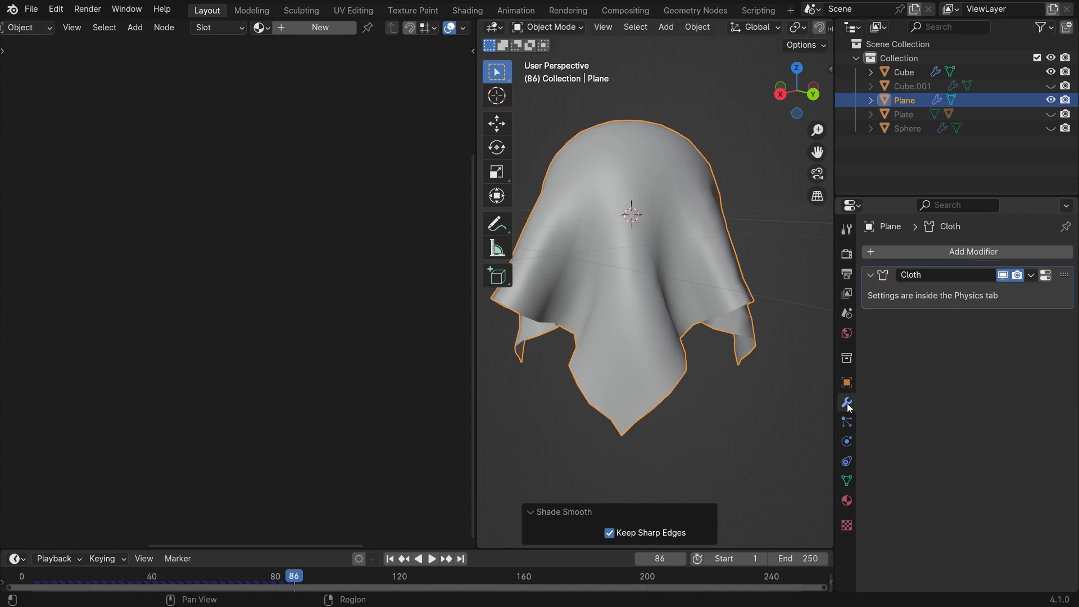
{"action": "left_click", "coordinate": [931, 258]}
{"action": "left_click", "coordinate": [931, 258]}
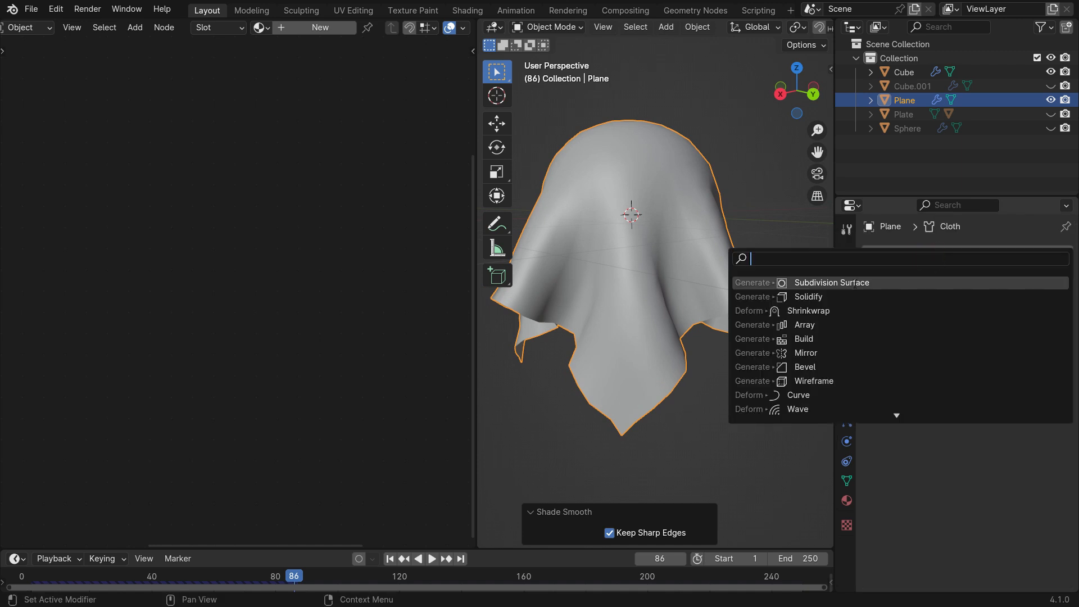
{"action": "left_click", "coordinate": [849, 283]}
{"action": "left_click", "coordinate": [1046, 357]}
{"action": "mouse_move", "coordinate": [703, 360]}
{"action": "middle_mouse_down"}
{"action": "mouse_move", "coordinate": [656, 358]}
{"action": "mouse_move", "coordinate": [797, 351]}
{"action": "mouse_move", "coordinate": [706, 334]}
{"action": "mouse_move", "coordinate": [707, 355]}
{"action": "middle_mouse_up"}
Step: Switch the viewport to rendered shading and give the cloth a new material with a saturated blue base color
{"action": "key", "text": "z"}
{"action": "left_click", "coordinate": [732, 251]}
{"action": "left_click", "coordinate": [314, 27]}
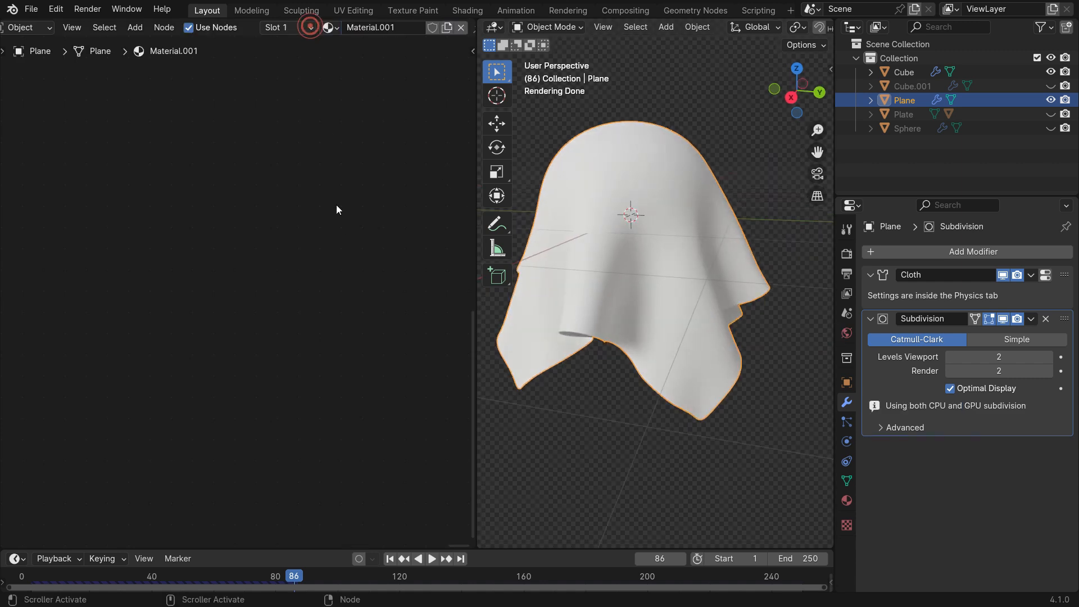
{"action": "key", "text": "Home"}
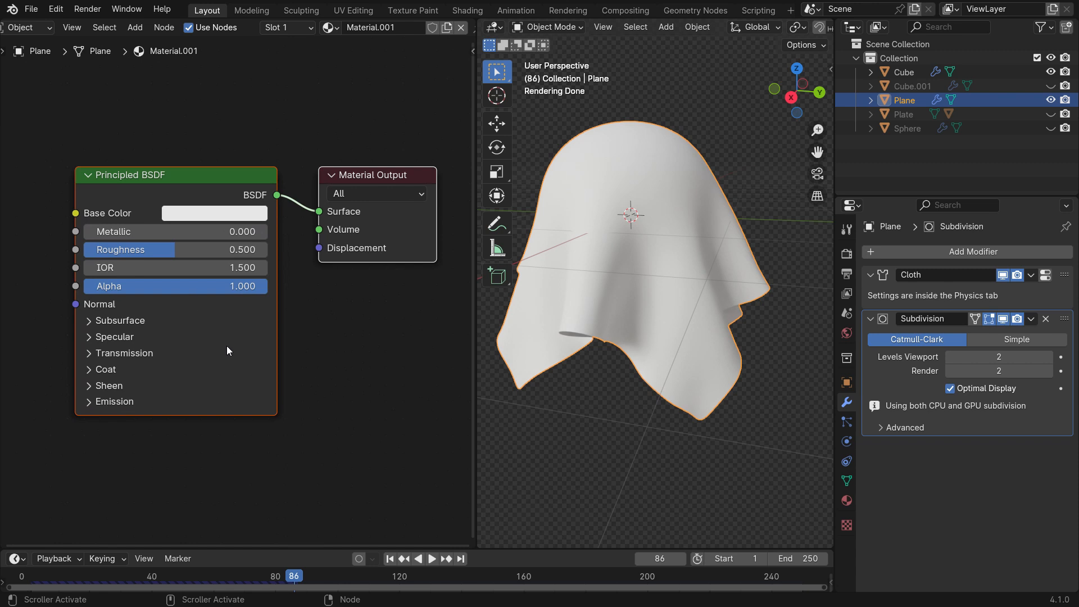
{"action": "middle_click_drag", "start_coordinate": [227, 345], "coordinate": [225, 312]}
{"action": "left_click", "coordinate": [239, 176]}
{"action": "left_click_drag", "start_coordinate": [235, 245], "coordinate": [290, 213]}
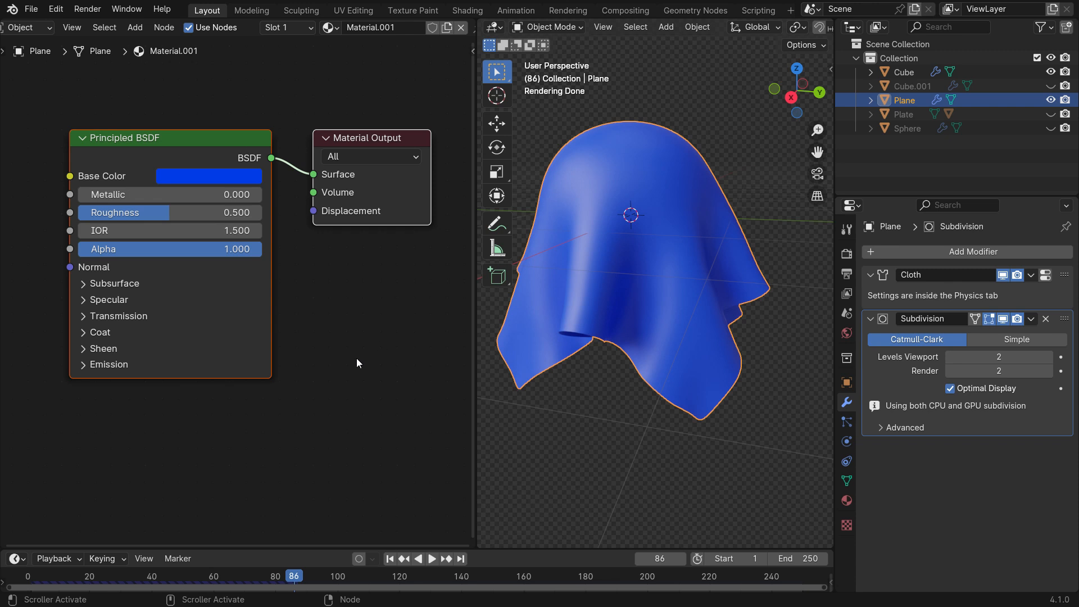
Step: Try different sheen amounts on the cloth material, ending with a sheen weight of 0.589 and a sheen roughness of 0.468
{"action": "left_click", "coordinate": [83, 349]}
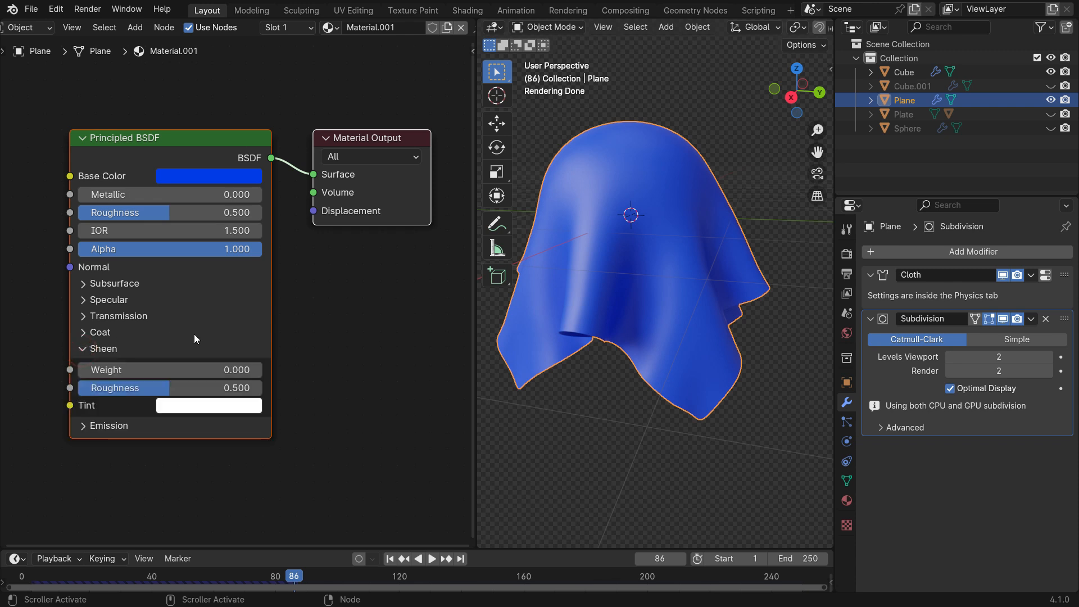
{"action": "scroll", "coordinate": [163, 350], "scroll_direction": "up", "scroll_amount": 1}
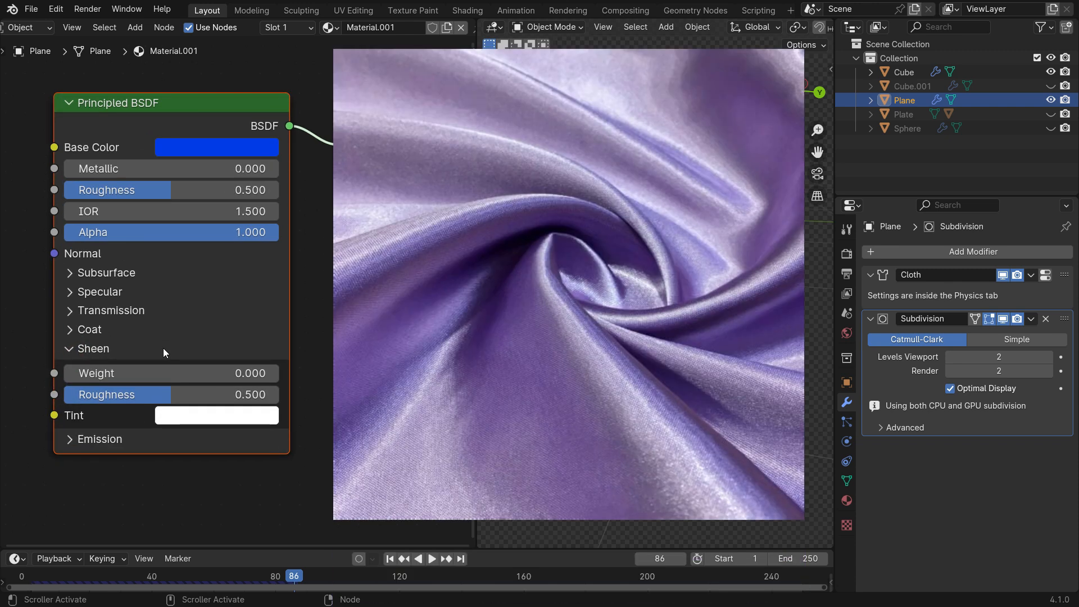
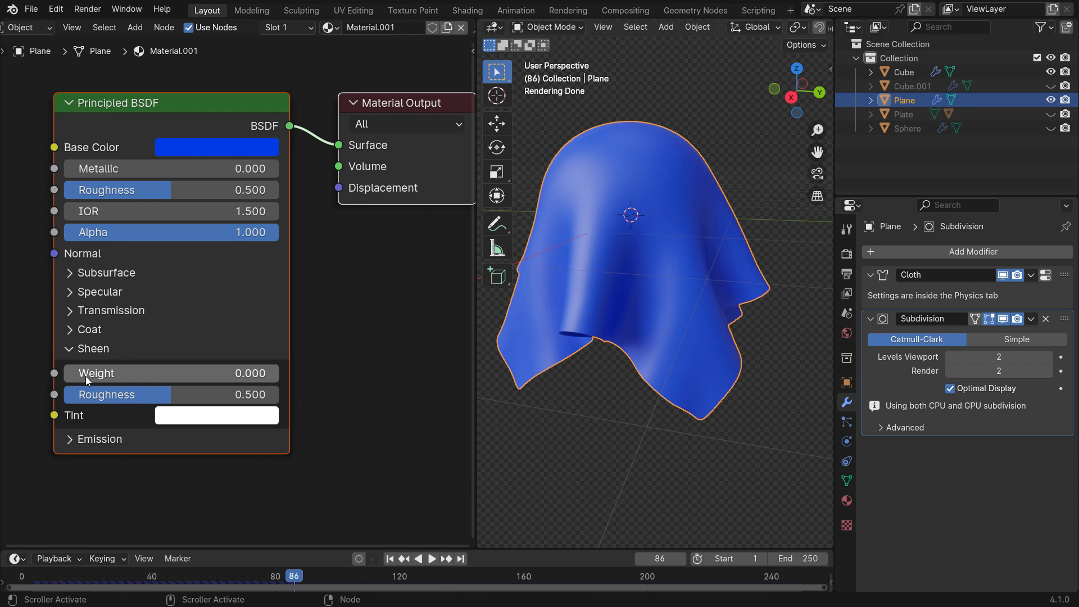
{"action": "left_click_drag", "start_coordinate": [86, 376], "coordinate": [259, 374]}
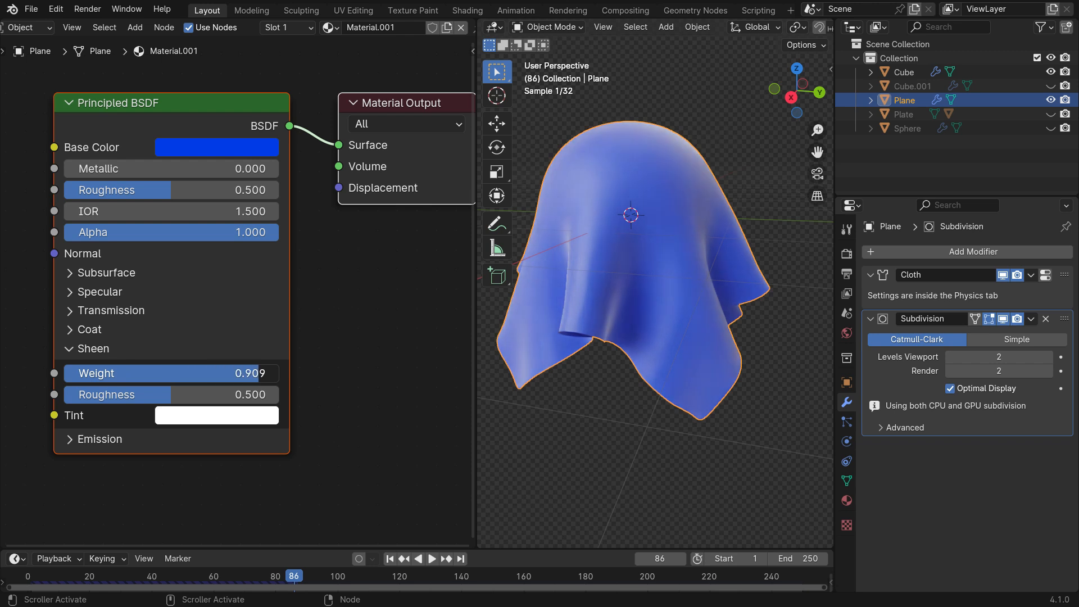
{"action": "middle_click_drag", "start_coordinate": [557, 356], "coordinate": [722, 345]}
{"action": "mouse_move", "coordinate": [269, 374]}
{"action": "left_mouse_down"}
{"action": "mouse_move", "coordinate": [64, 373]}
{"action": "mouse_move", "coordinate": [192, 378]}
{"action": "mouse_move", "coordinate": [190, 397]}
{"action": "mouse_move", "coordinate": [84, 396]}
{"action": "mouse_move", "coordinate": [251, 396]}
{"action": "mouse_move", "coordinate": [91, 396]}
{"action": "mouse_move", "coordinate": [196, 396]}
{"action": "mouse_move", "coordinate": [165, 394]}
{"action": "left_mouse_up"}
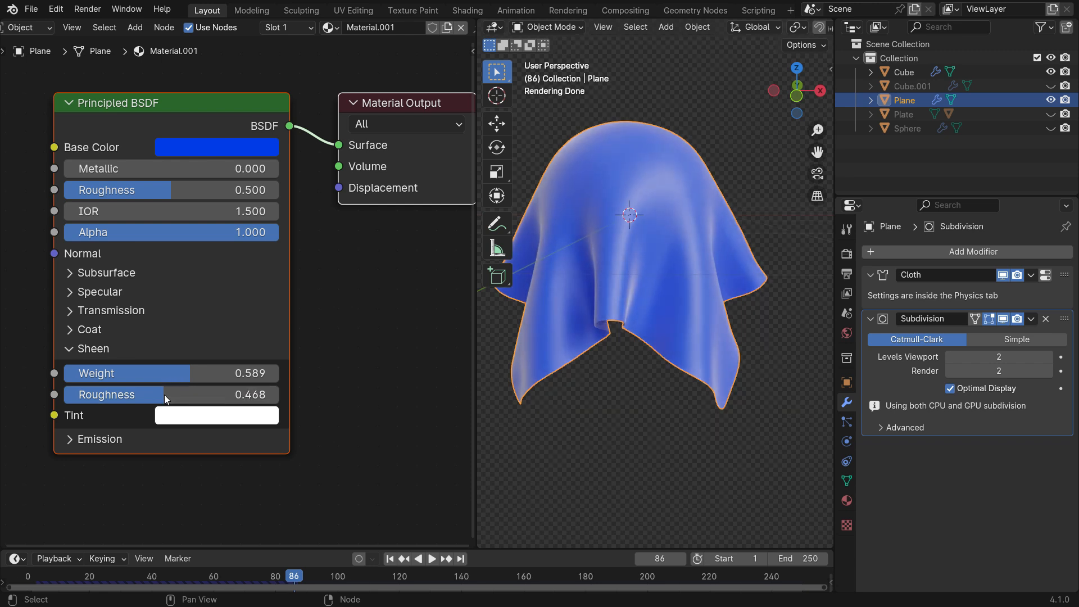
Step: Choose another sheen tint color for the cloth and view its effect from a different angle
{"action": "left_click", "coordinate": [226, 419]}
{"action": "mouse_move", "coordinate": [256, 229]}
{"action": "left_mouse_down"}
{"action": "mouse_move", "coordinate": [259, 281]}
{"action": "mouse_move", "coordinate": [328, 213]}
{"action": "mouse_move", "coordinate": [251, 116]}
{"action": "mouse_move", "coordinate": [221, 122]}
{"action": "left_mouse_up"}
{"action": "middle_click_drag", "start_coordinate": [608, 340], "coordinate": [588, 292]}
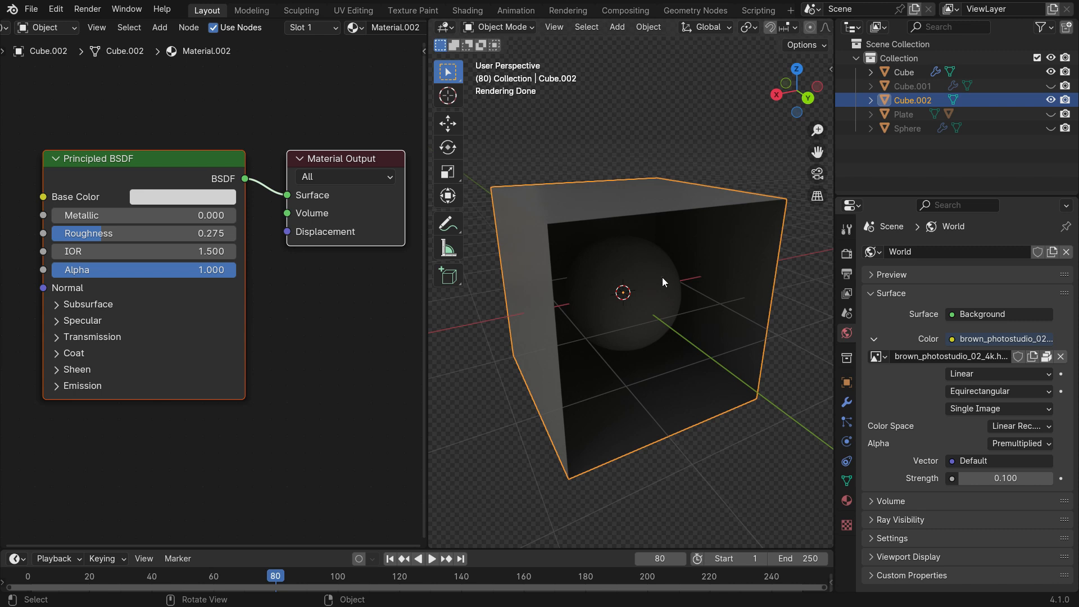
Step: Set the emission color of the ball inside the open box to orange, about hue 0.03 and saturation 0.97
{"action": "left_click", "coordinate": [662, 278]}
{"action": "left_click", "coordinate": [56, 385]}
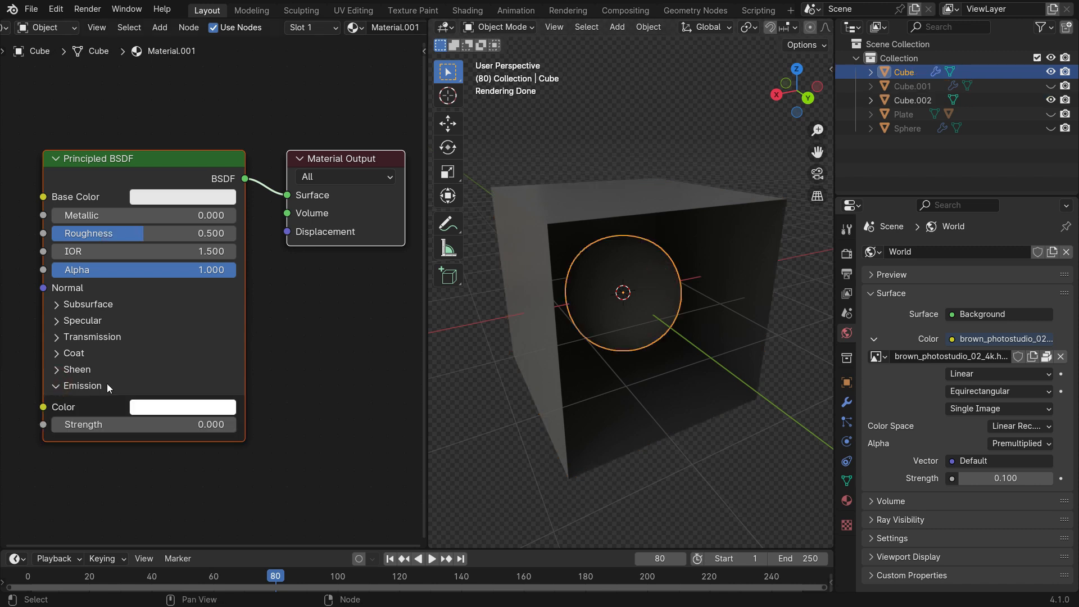
{"action": "left_click", "coordinate": [190, 406]}
{"action": "left_click", "coordinate": [211, 224]}
{"action": "left_click_drag", "start_coordinate": [211, 225], "coordinate": [193, 270]}
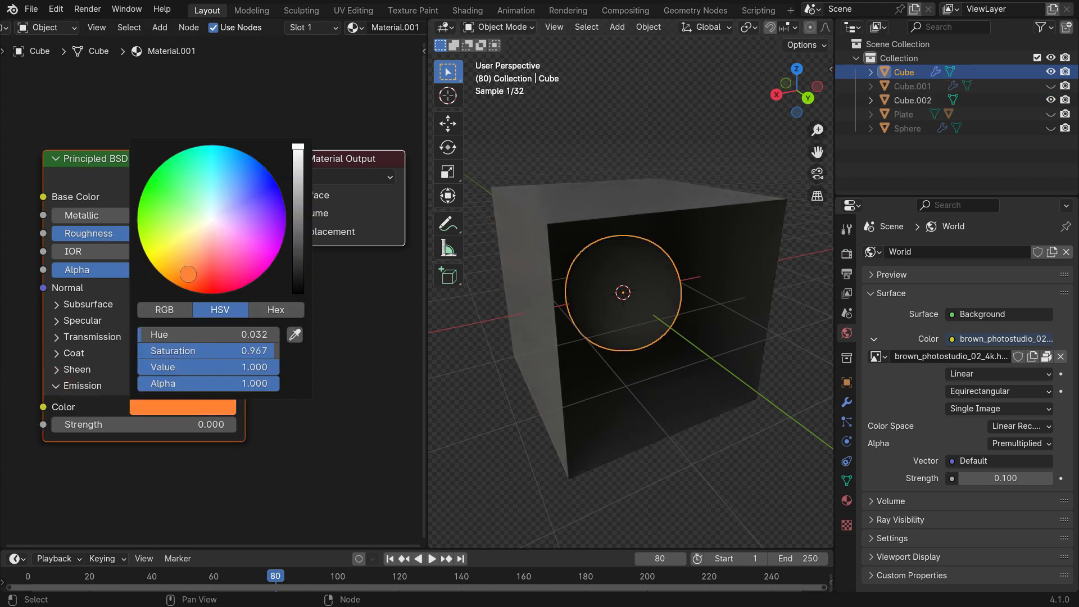
Step: Try an emission strength of 2 on the ball, view it through the box's open side, and reduce the strength to 0.1
{"action": "left_click", "coordinate": [143, 424]}
{"action": "type", "text": "2"}
{"action": "key", "text": "Return"}
{"action": "left_click_drag", "start_coordinate": [88, 424], "coordinate": [93, 425]}
{"action": "middle_click_drag", "start_coordinate": [572, 401], "coordinate": [544, 370]}
{"action": "mouse_move", "coordinate": [90, 424]}
{"action": "left_mouse_down"}
{"action": "mouse_move", "coordinate": [109, 424]}
{"action": "mouse_move", "coordinate": [78, 424]}
{"action": "left_mouse_up"}
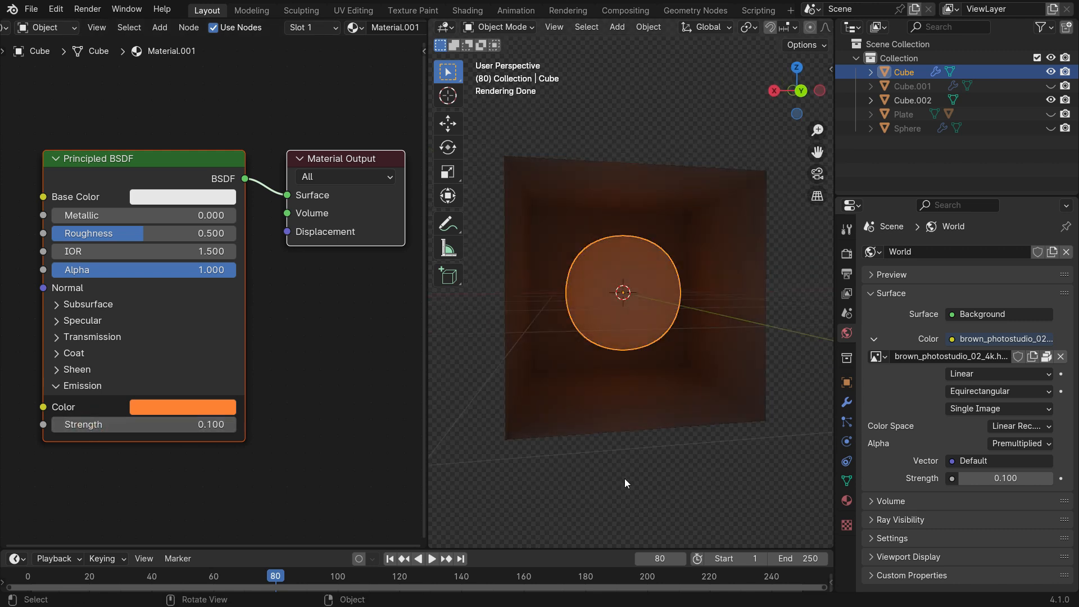